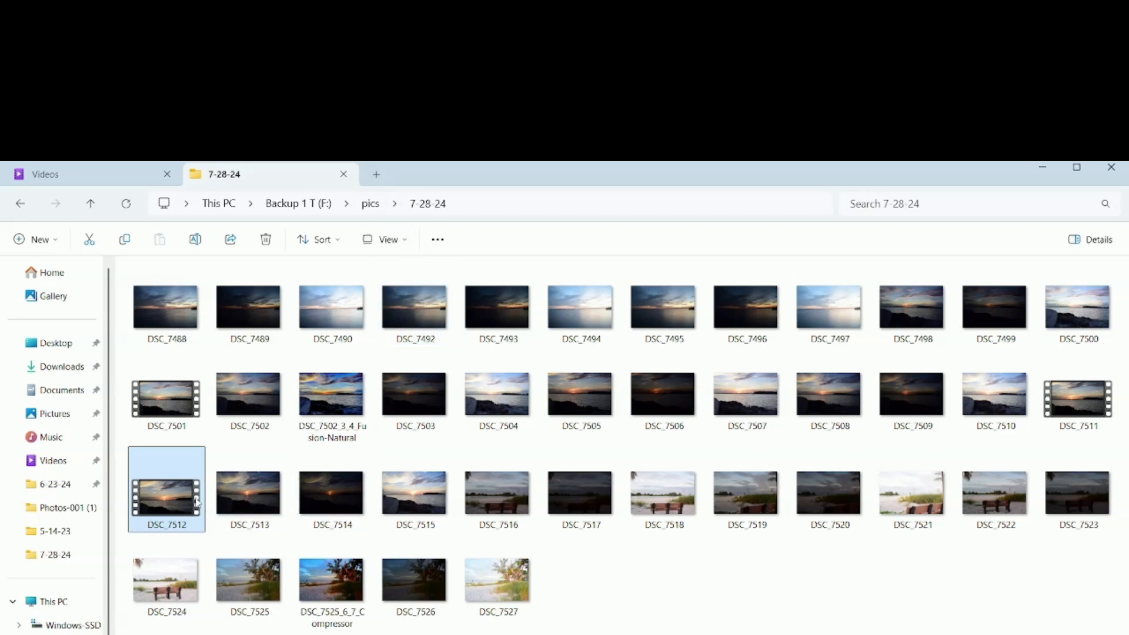
# Open the 7-28-24 folder inside pics on the Backup 1 T (F:) drive in a new File Explorer tab.
pyautogui.moveTo(196, 501)
pyautogui.click(378, 177)
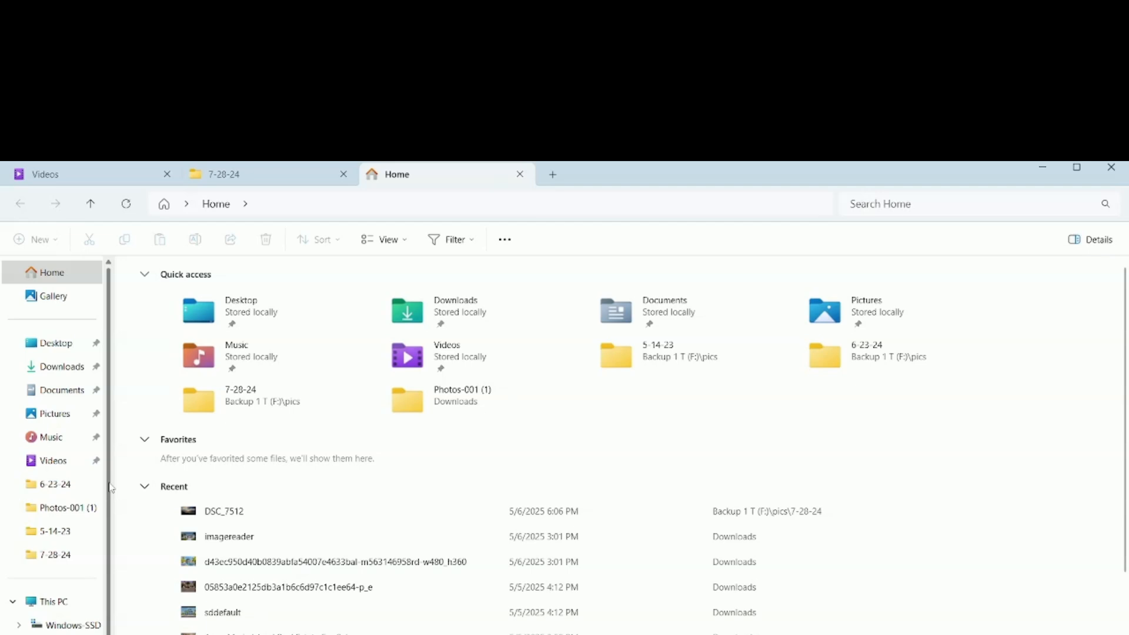
pyautogui.scroll(-1, 111, 488)
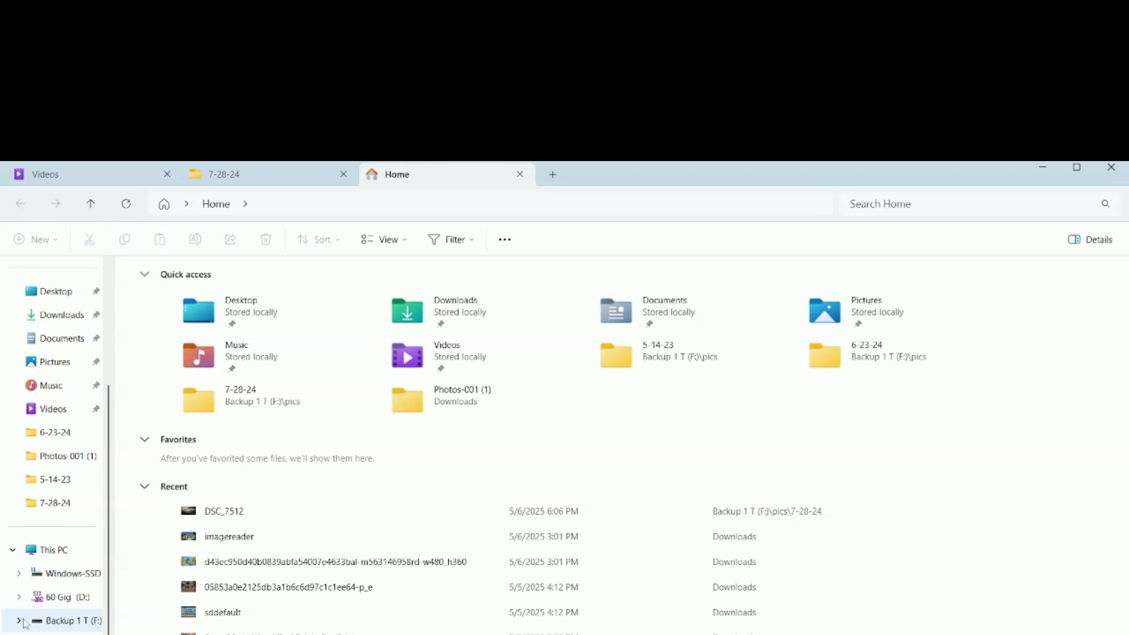
pyautogui.click(20, 620)
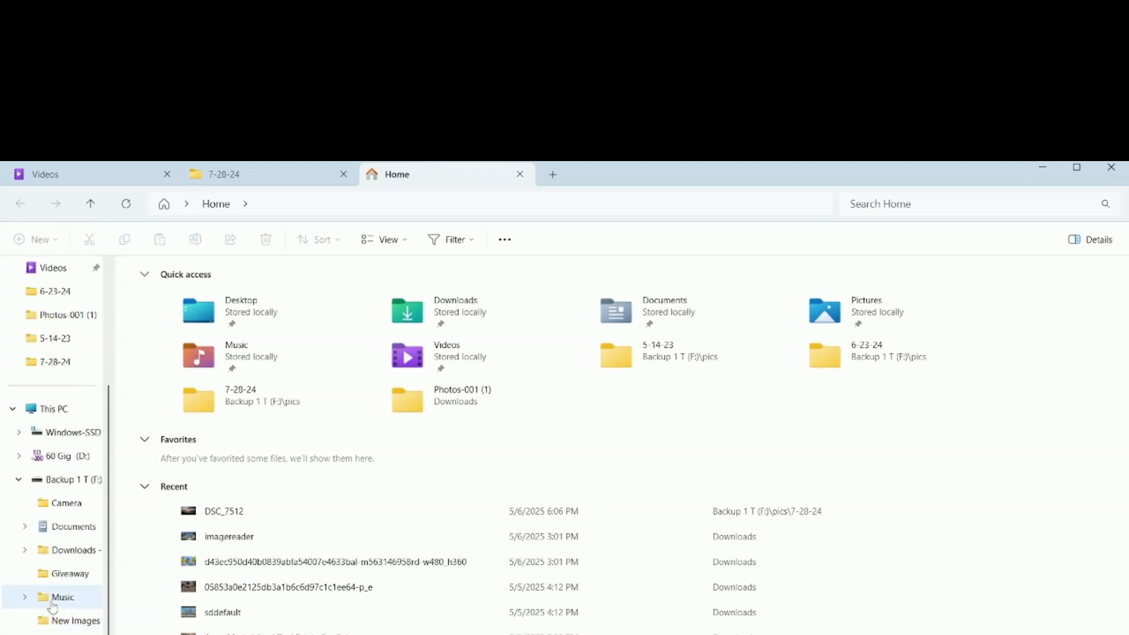
pyautogui.click(52, 633)
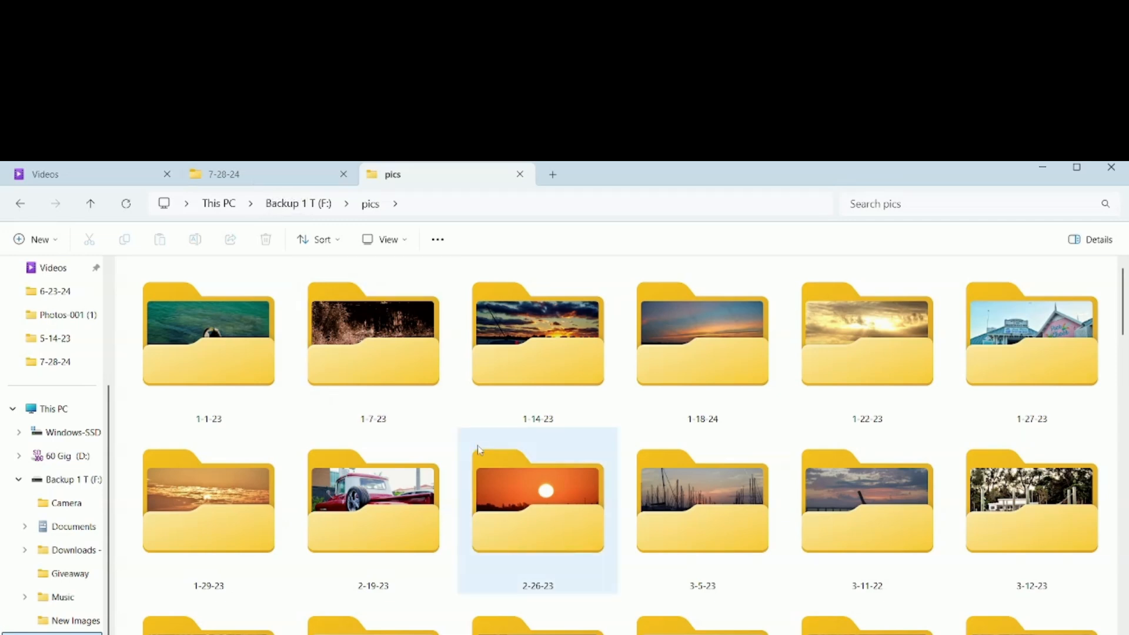
pyautogui.scroll(-15, 481, 450)
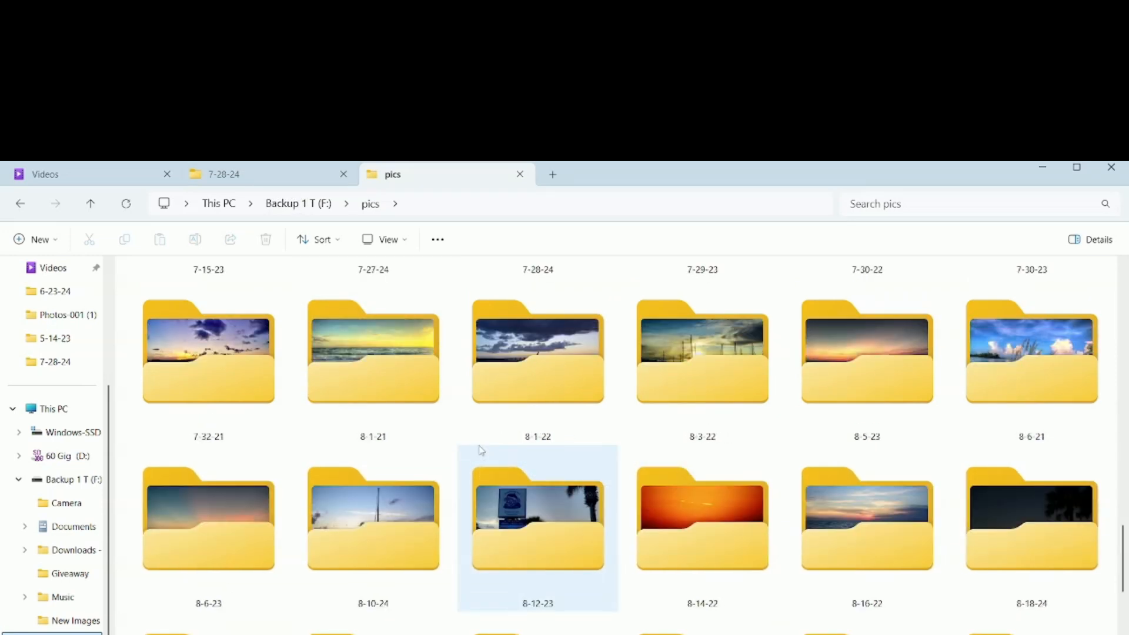
pyautogui.scroll(-2, 479, 448)
pyautogui.scroll(2, 478, 447)
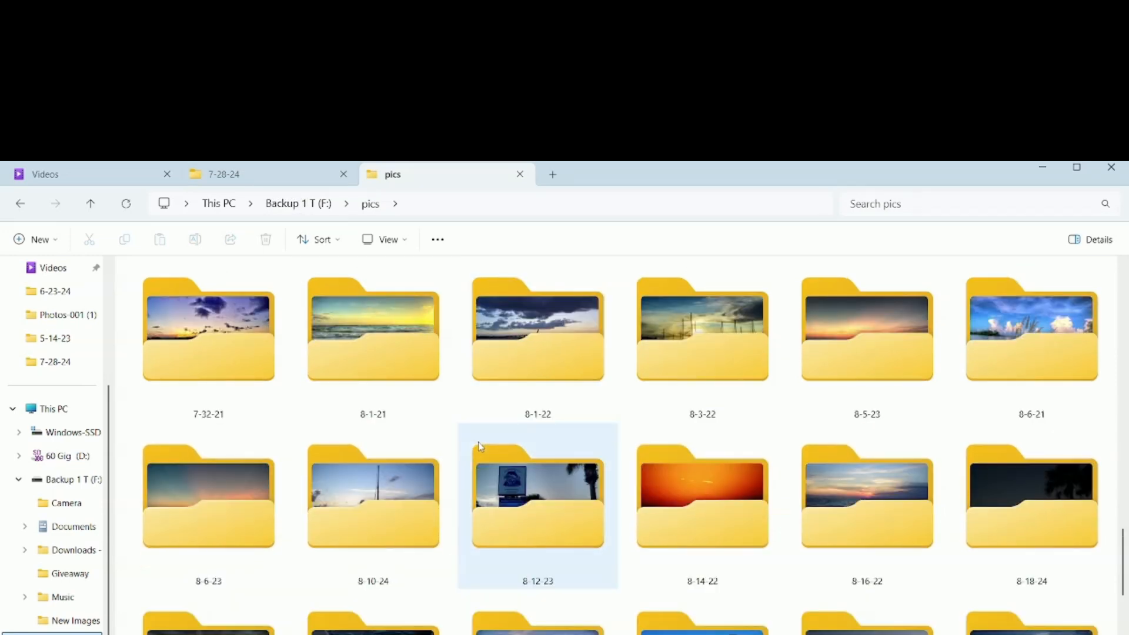
pyautogui.scroll(2, 481, 447)
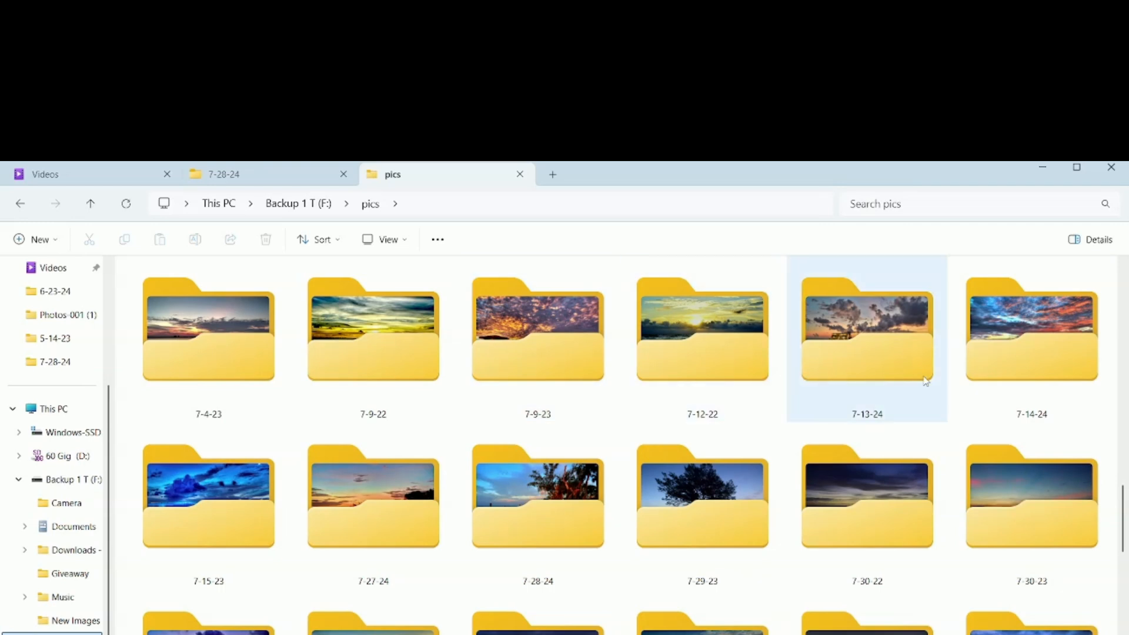
pyautogui.doubleClick(542, 520)
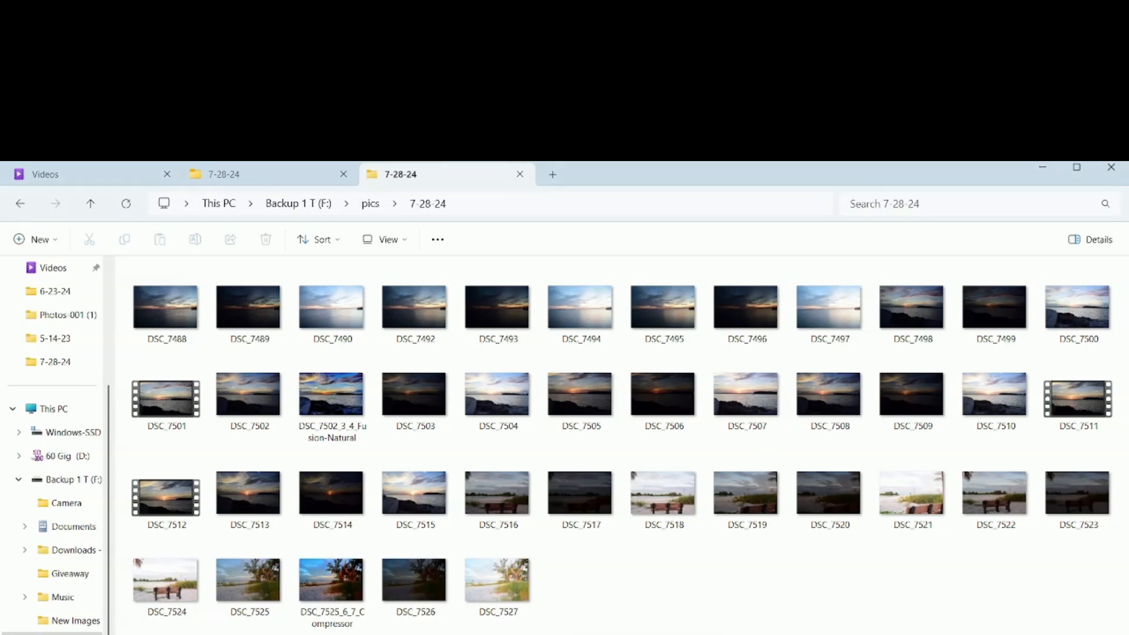
# Start CreateStudio 4 from the desktop without recovering the autosave backup and show the new project's media library.
pyautogui.click(1047, 169)
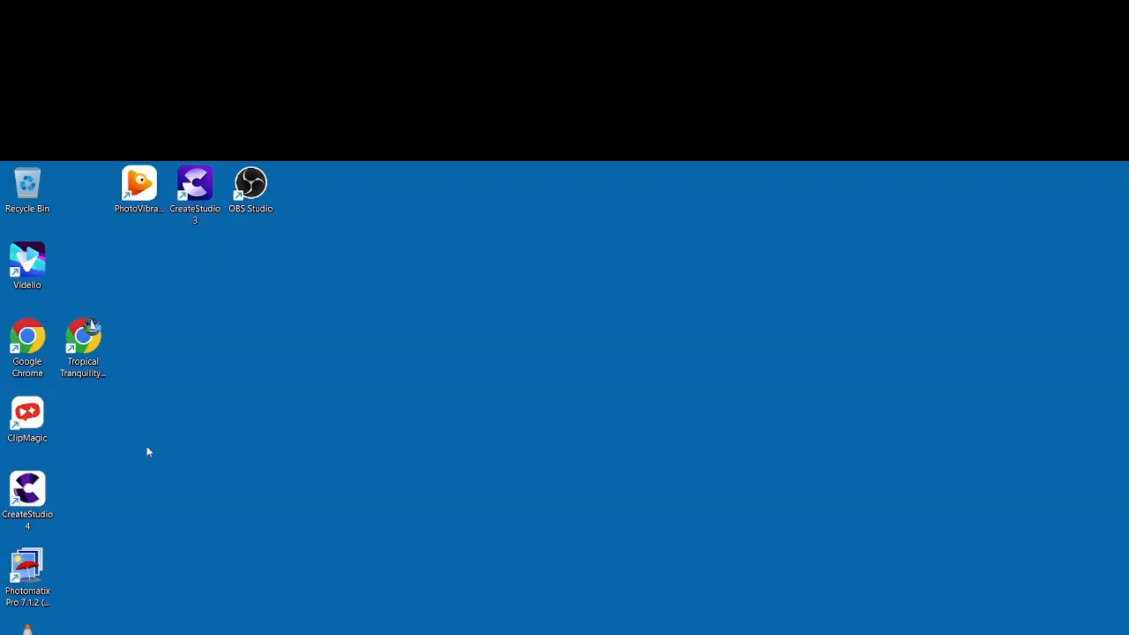
pyautogui.doubleClick(28, 491)
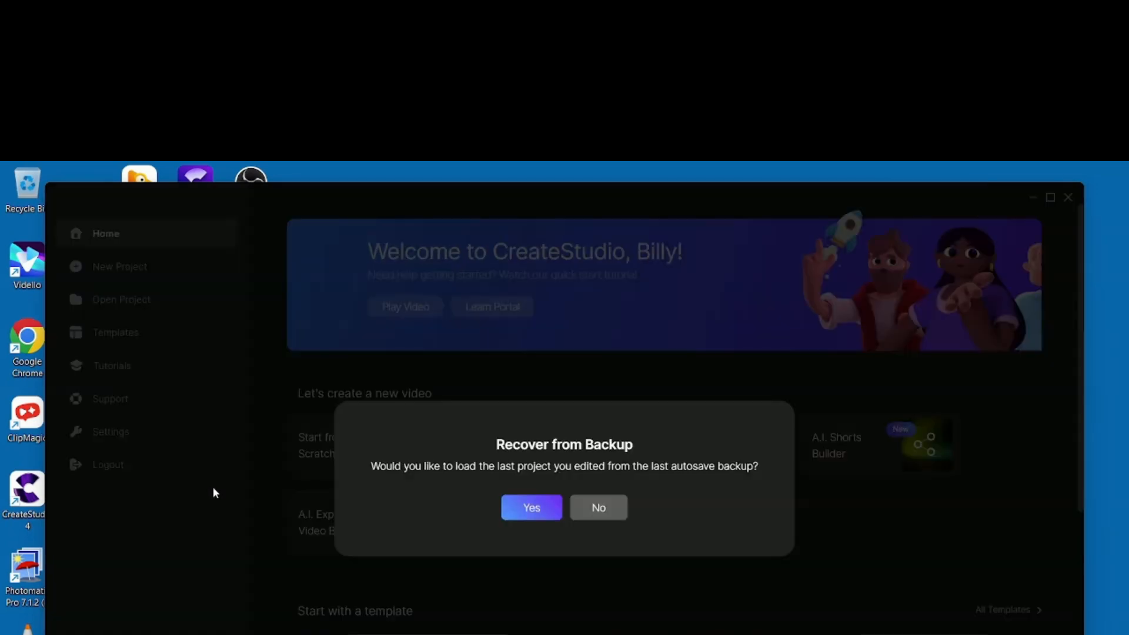
pyautogui.click(597, 507)
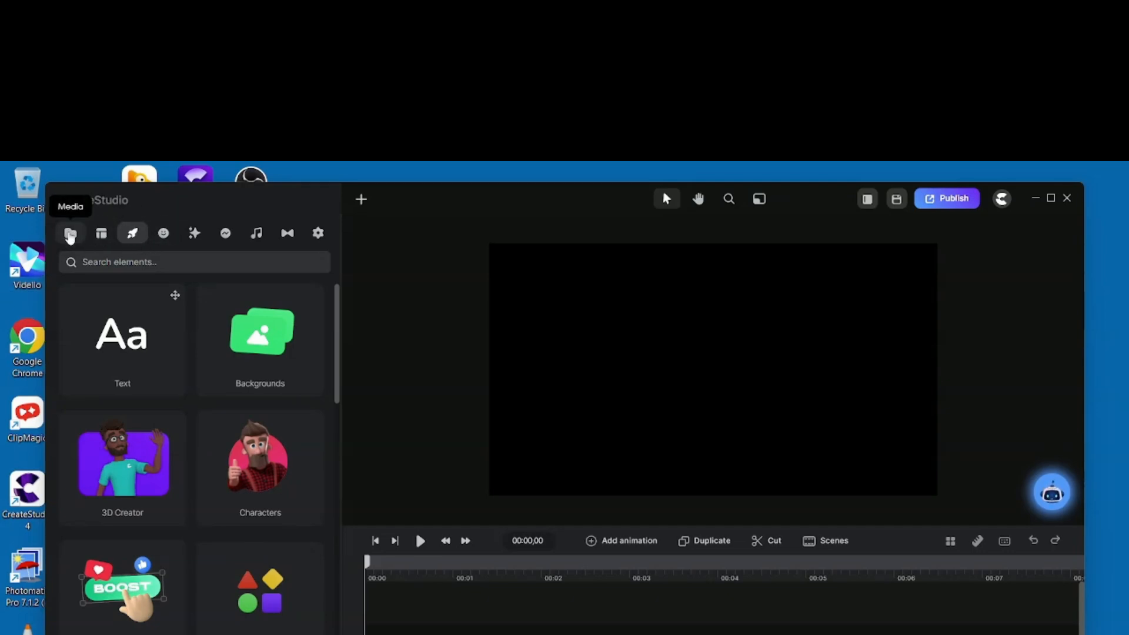
pyautogui.click(70, 234)
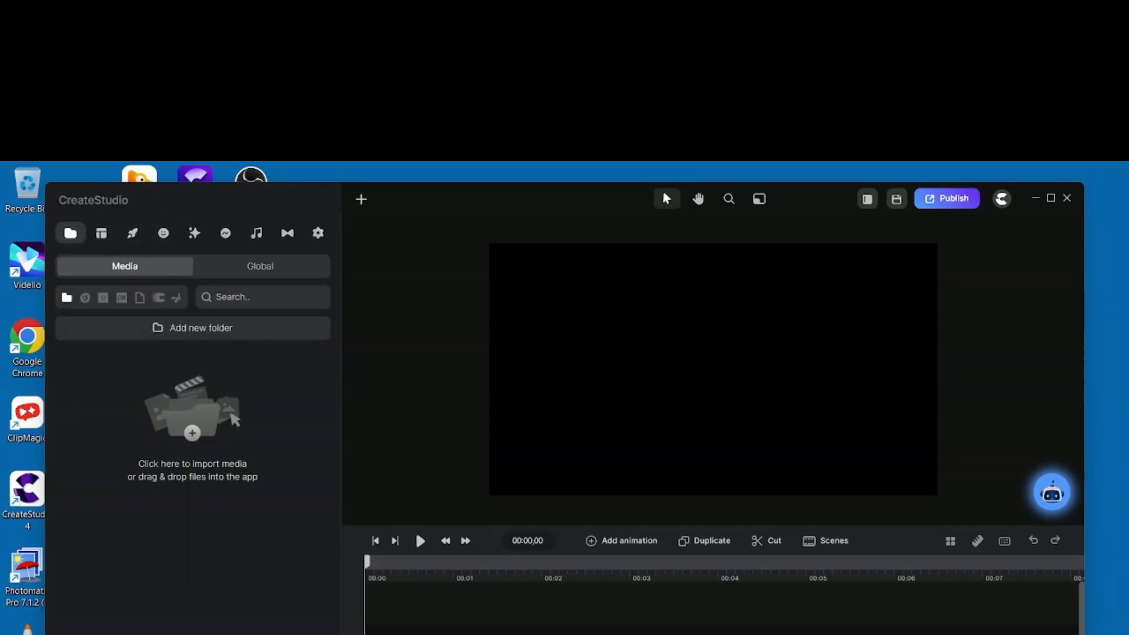
pyautogui.click(256, 570)
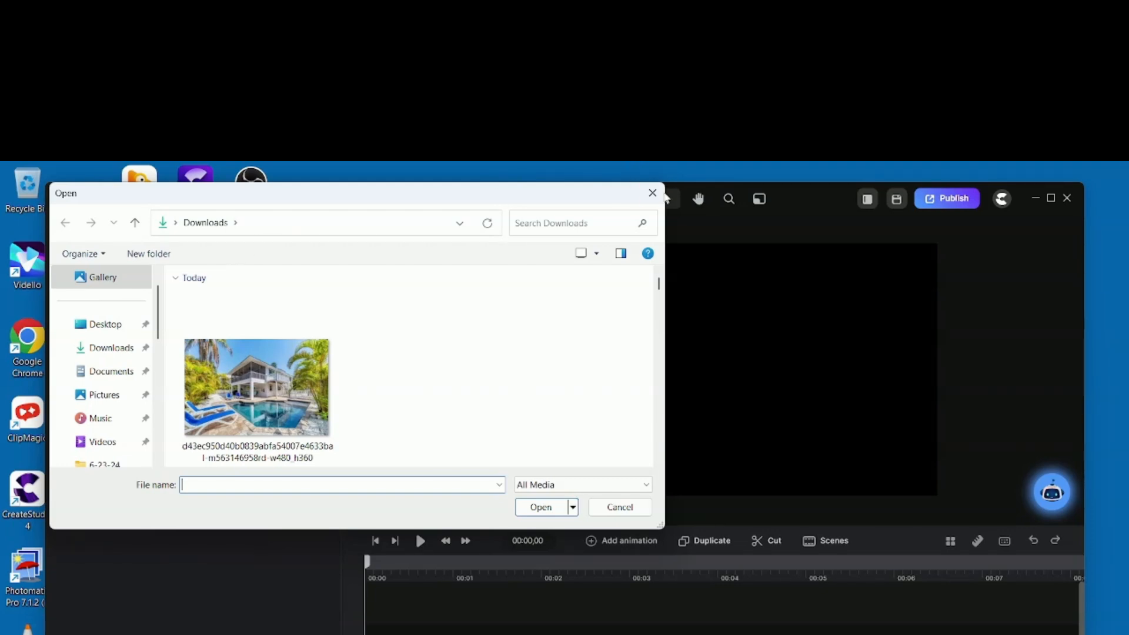
pyautogui.click(652, 191)
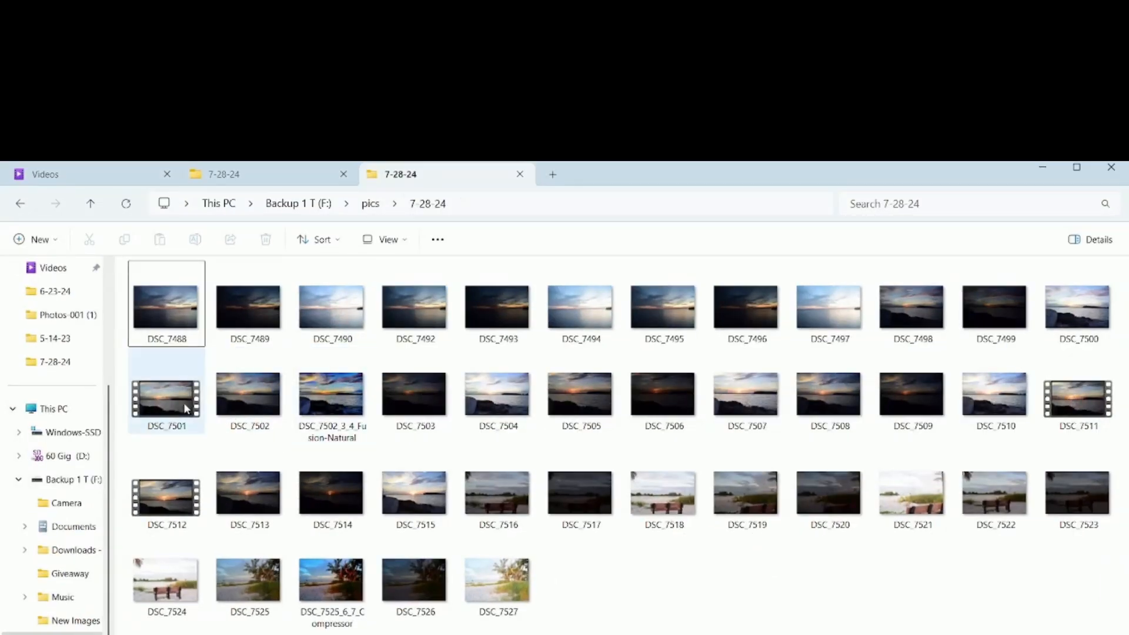
# Switch to File Explorer, try to copy the DSC_7512 video from 7-28-24 to the Videos folder, and check that folder.
pyautogui.click(180, 498)
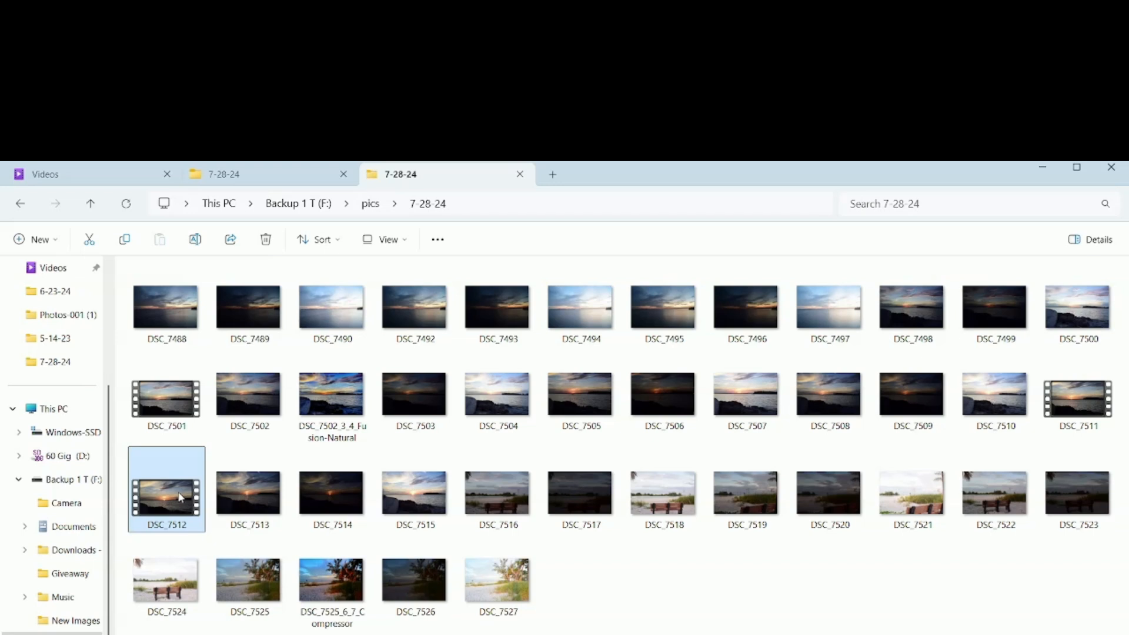
pyautogui.moveTo(181, 498); pyautogui.dragTo(55, 343)
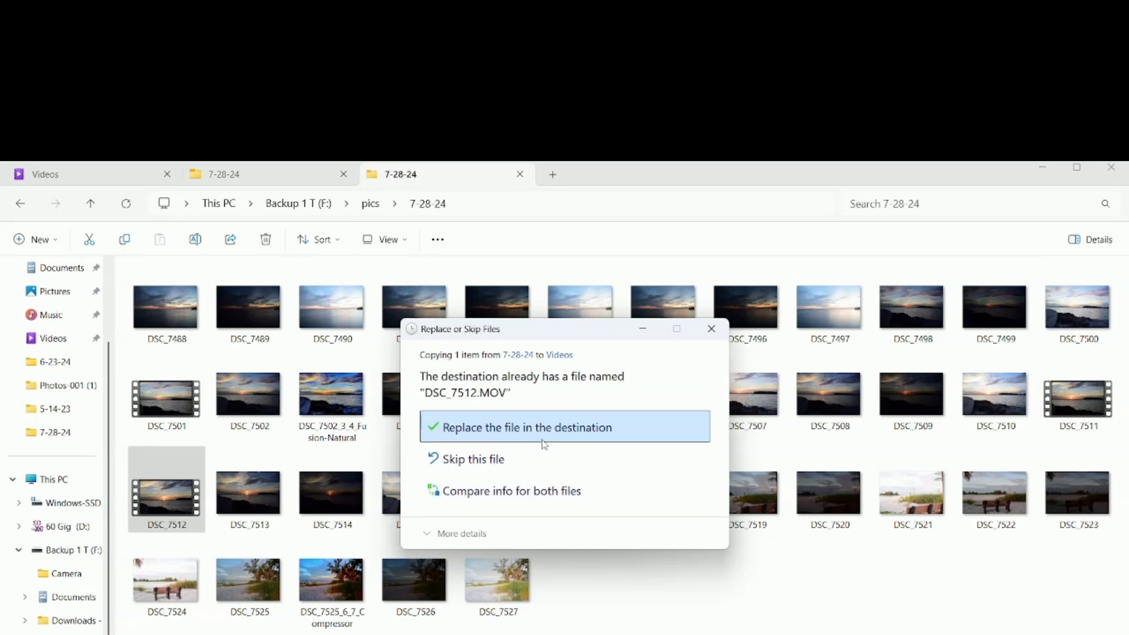
pyautogui.click(709, 329)
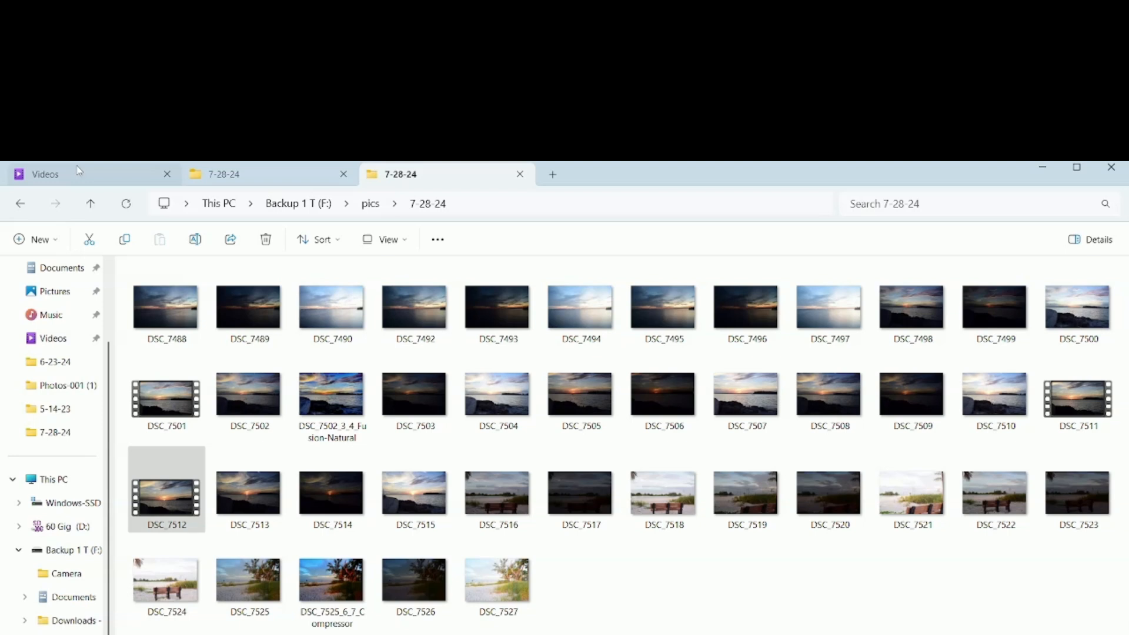
pyautogui.click(78, 172)
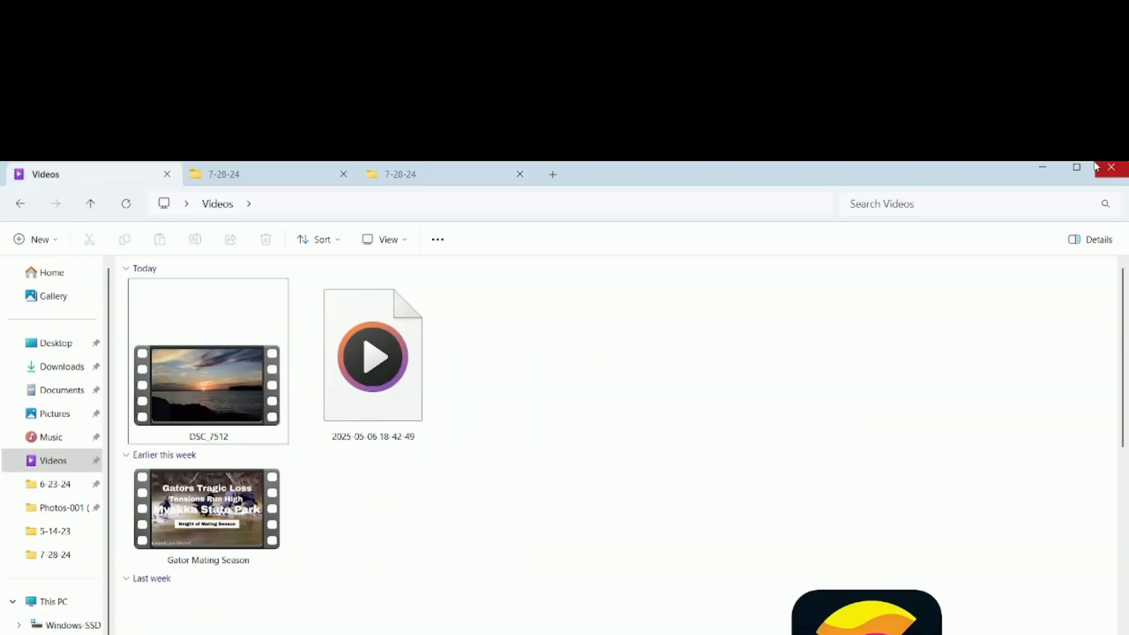
pyautogui.click(1042, 167)
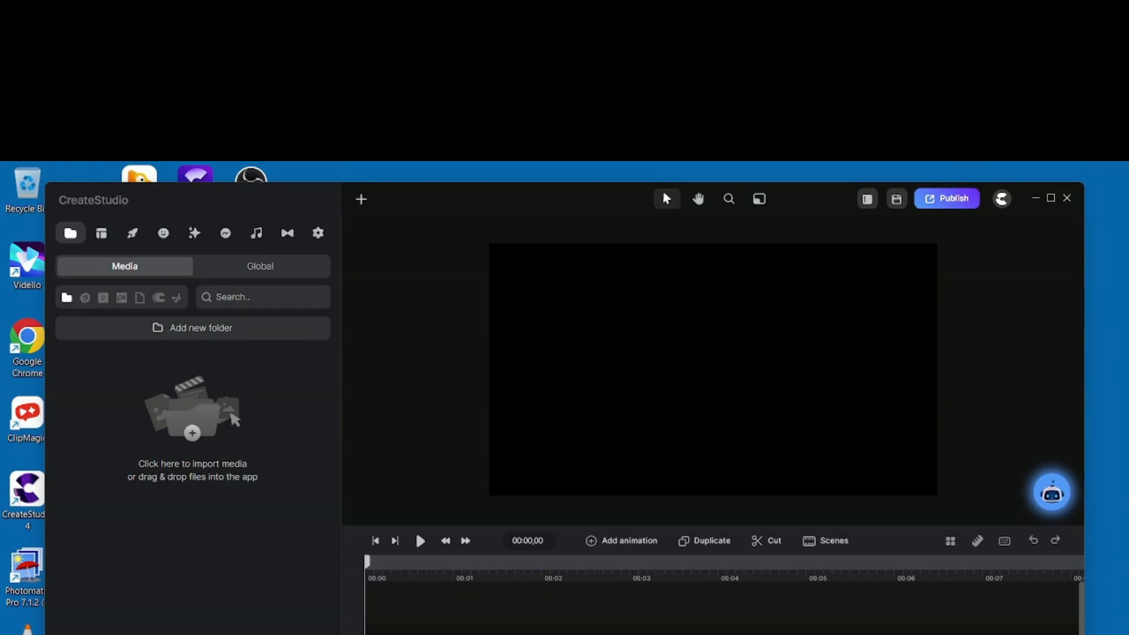
# In CreateStudio, import the DSC_7512 video from the Videos folder without an alpha channel and place it at the start of the timeline.
pyautogui.click(194, 411)
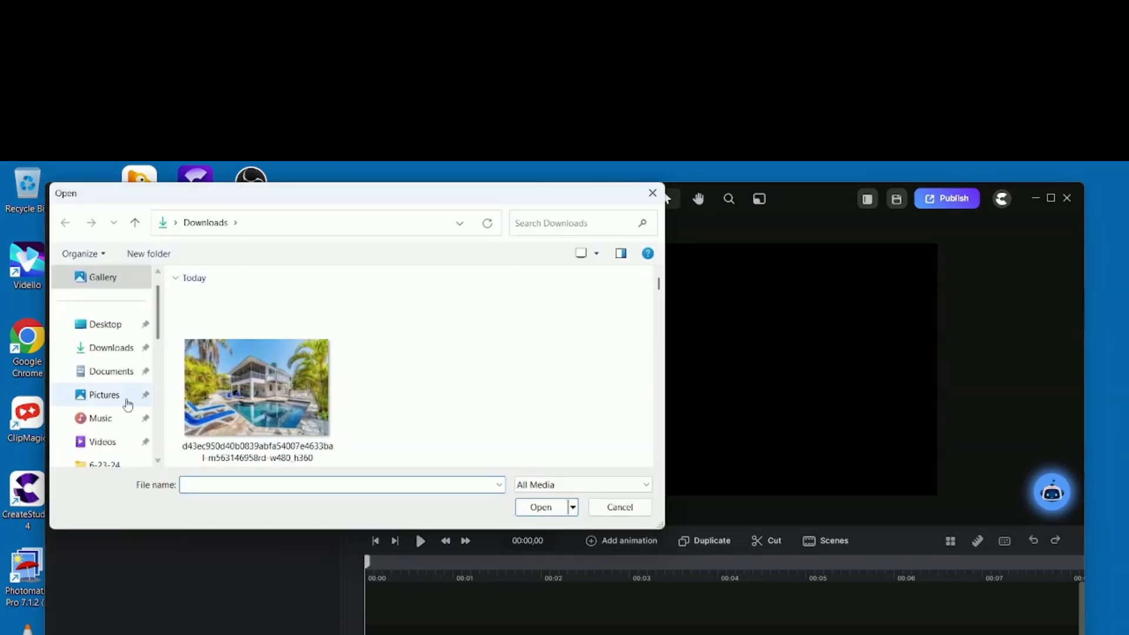
pyautogui.click(117, 442)
pyautogui.scroll(-8, 493, 343)
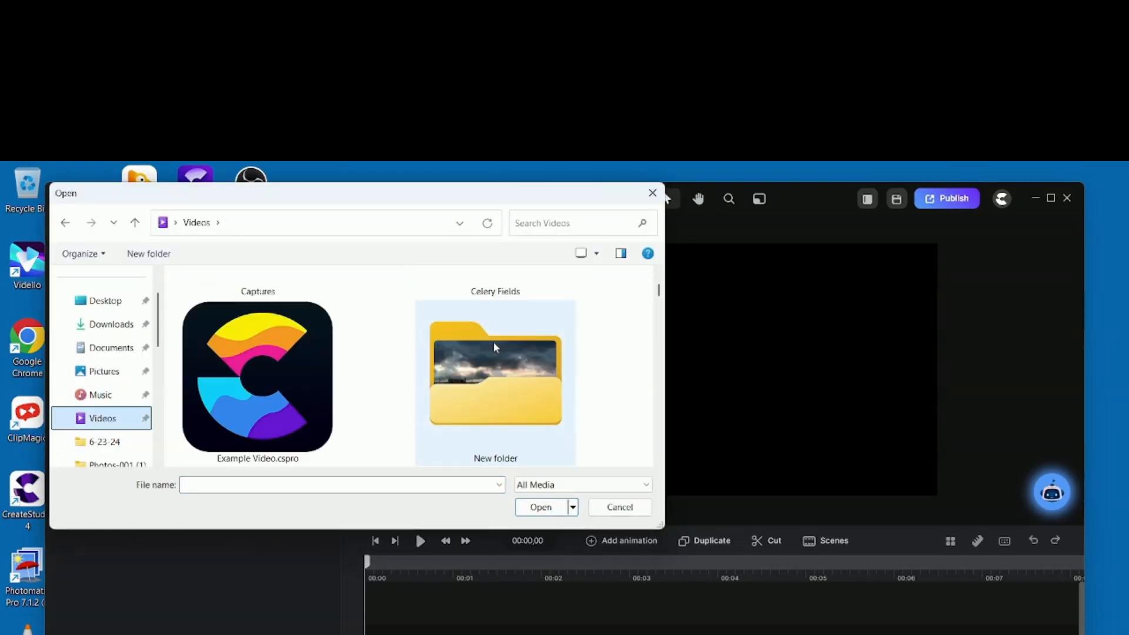
pyautogui.scroll(-10, 492, 353)
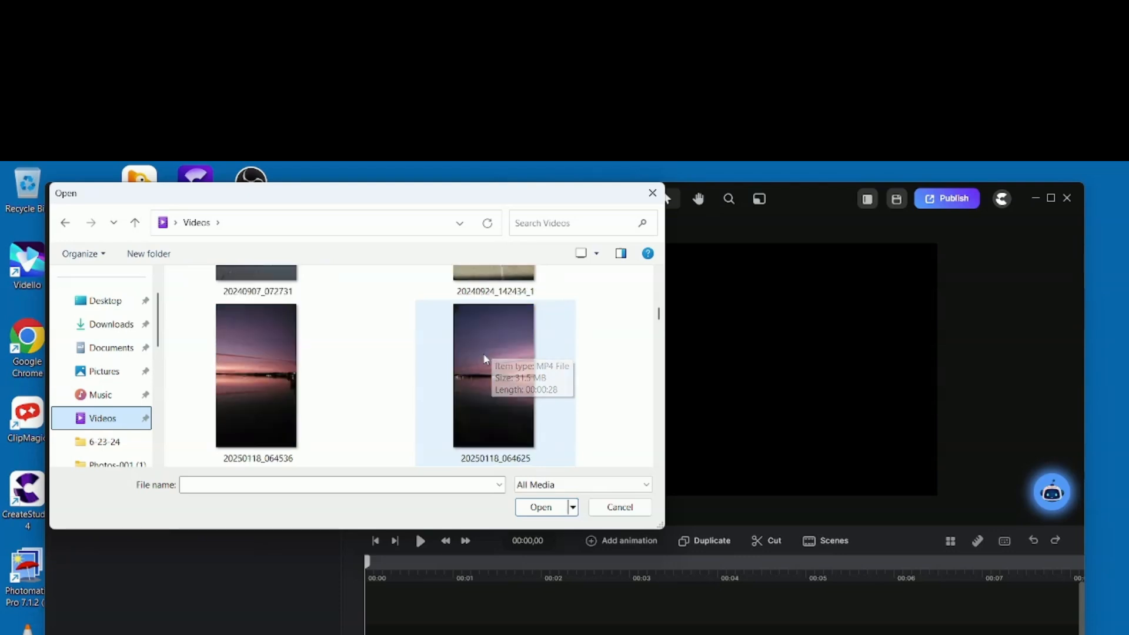
pyautogui.scroll(-5, 485, 359)
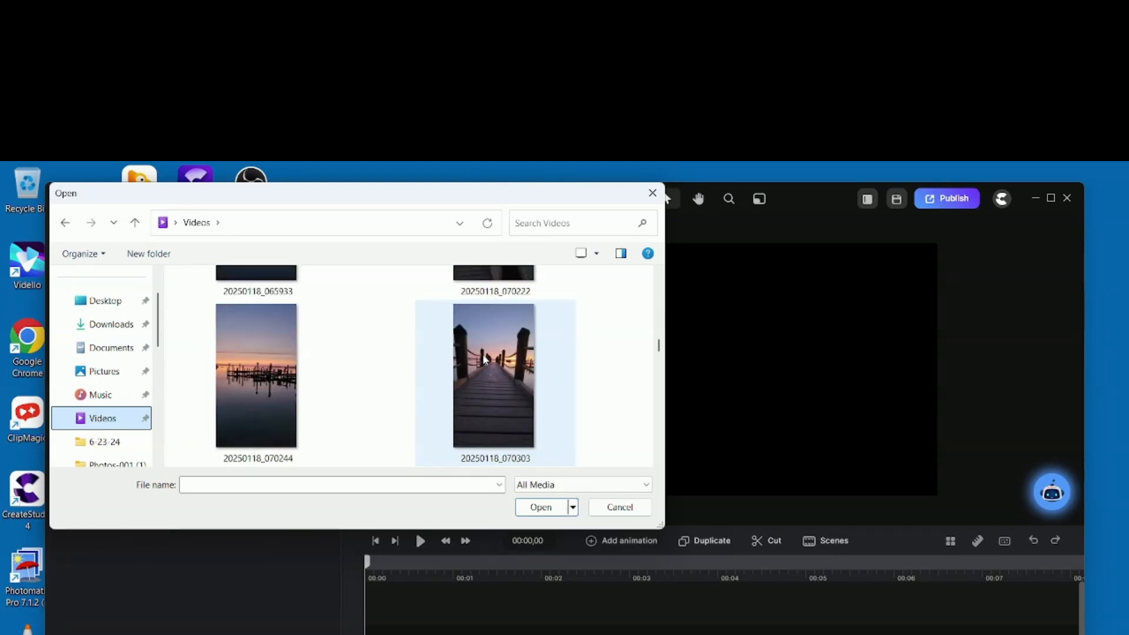
pyautogui.scroll(-6, 481, 361)
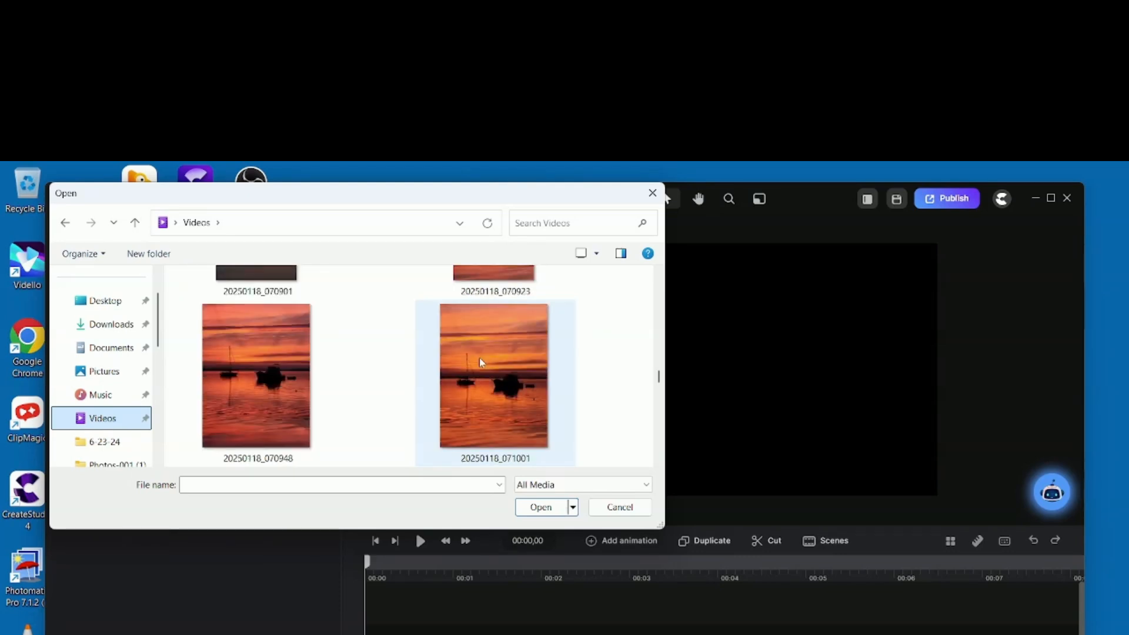
pyautogui.scroll(-8, 479, 363)
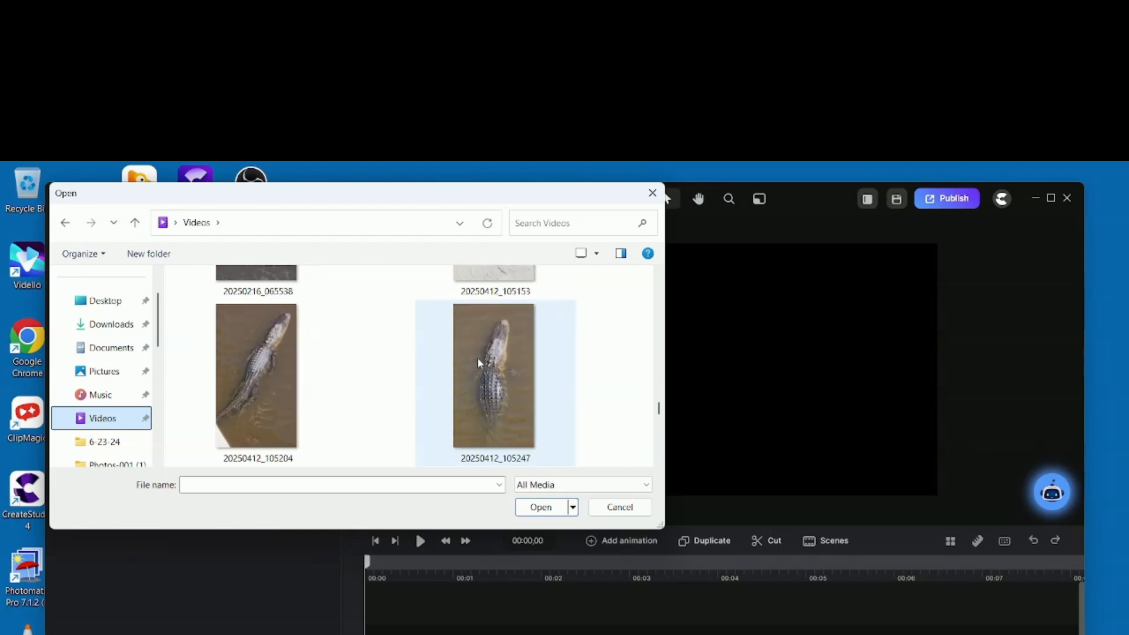
pyautogui.scroll(-3, 469, 366)
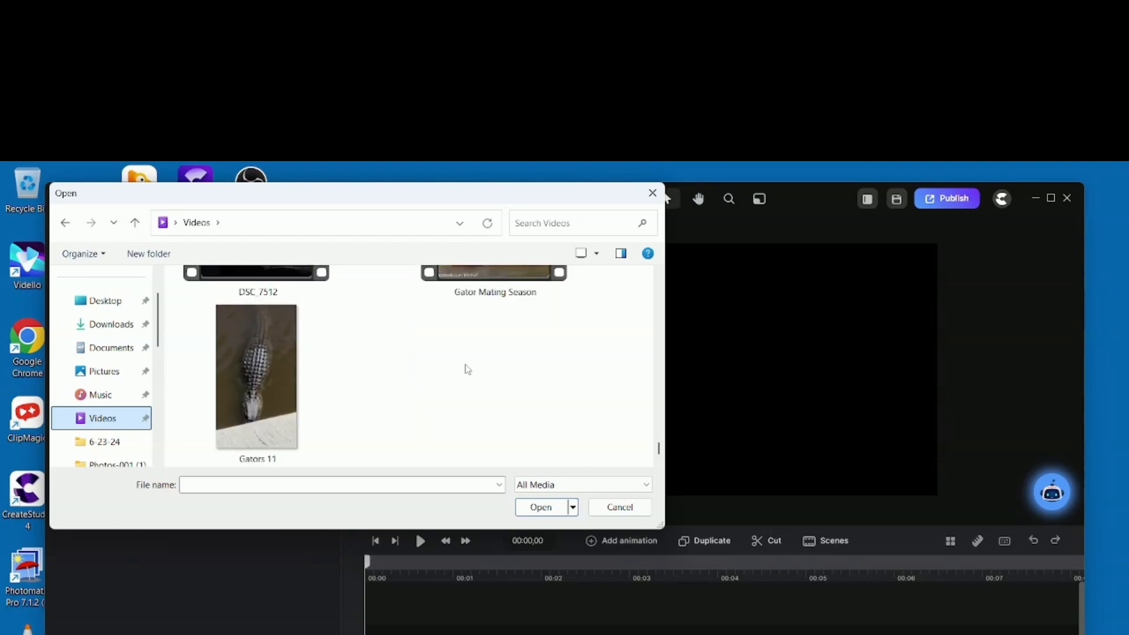
pyautogui.scroll(2, 466, 369)
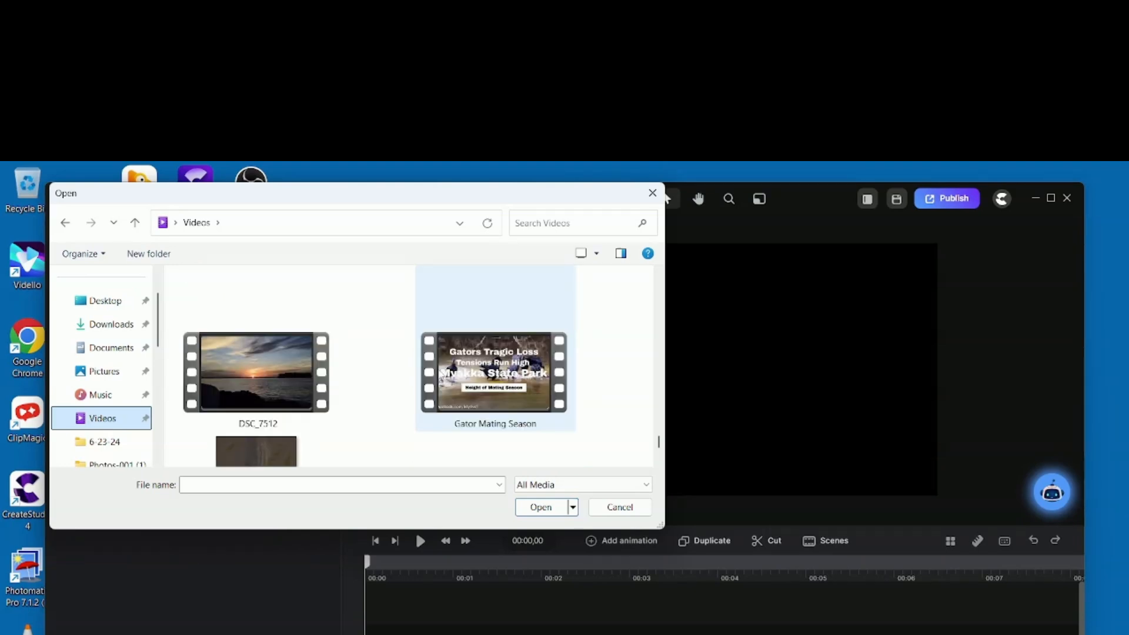
pyautogui.doubleClick(261, 388)
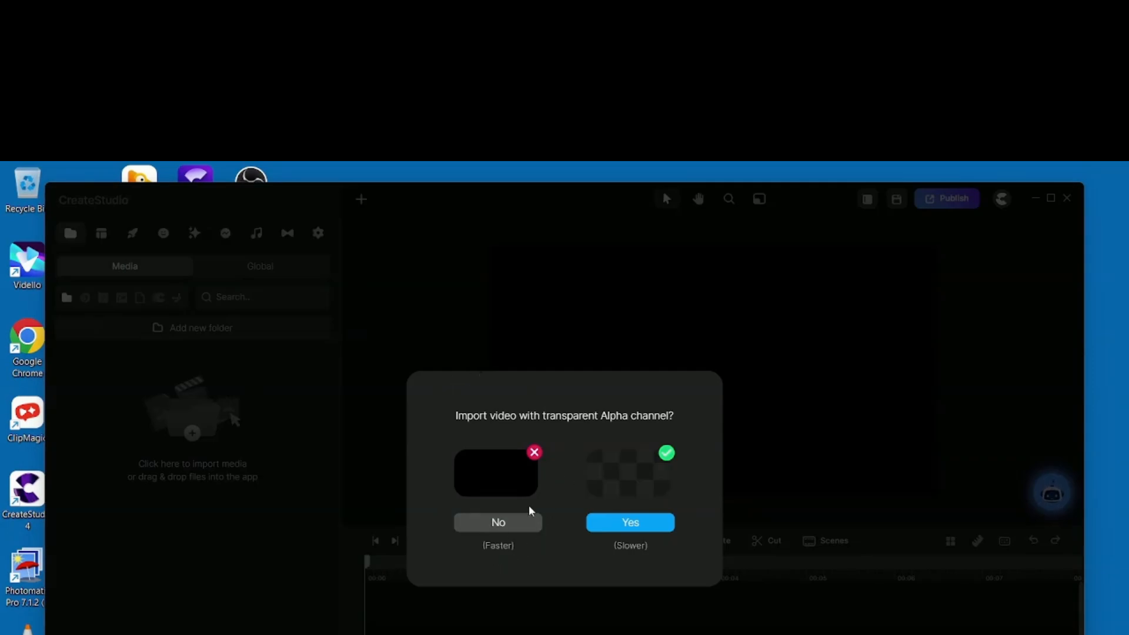
pyautogui.click(520, 527)
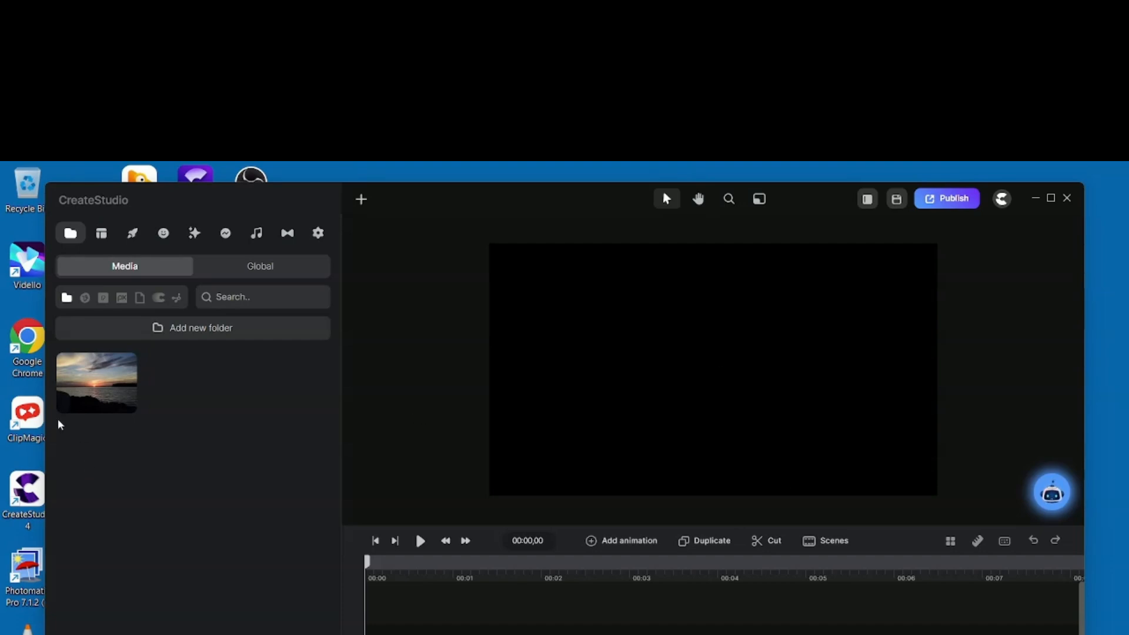
pyautogui.moveTo(97, 385); pyautogui.dragTo(388, 632)
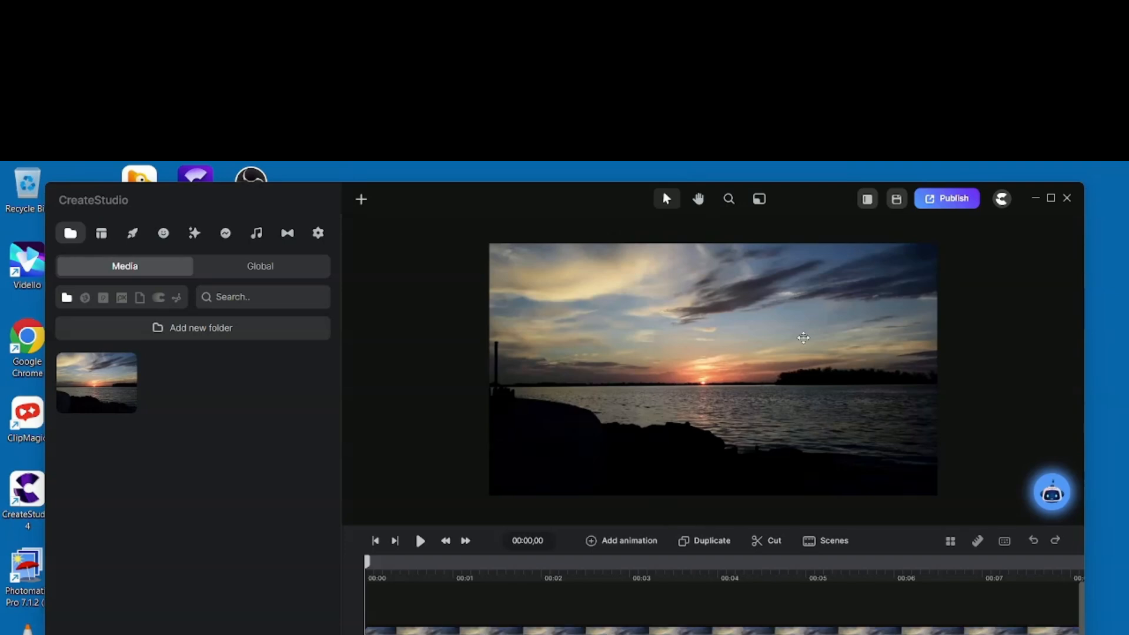
# Save the project in the Videos folder as "Create Studio Test original".
pyautogui.click(1003, 199)
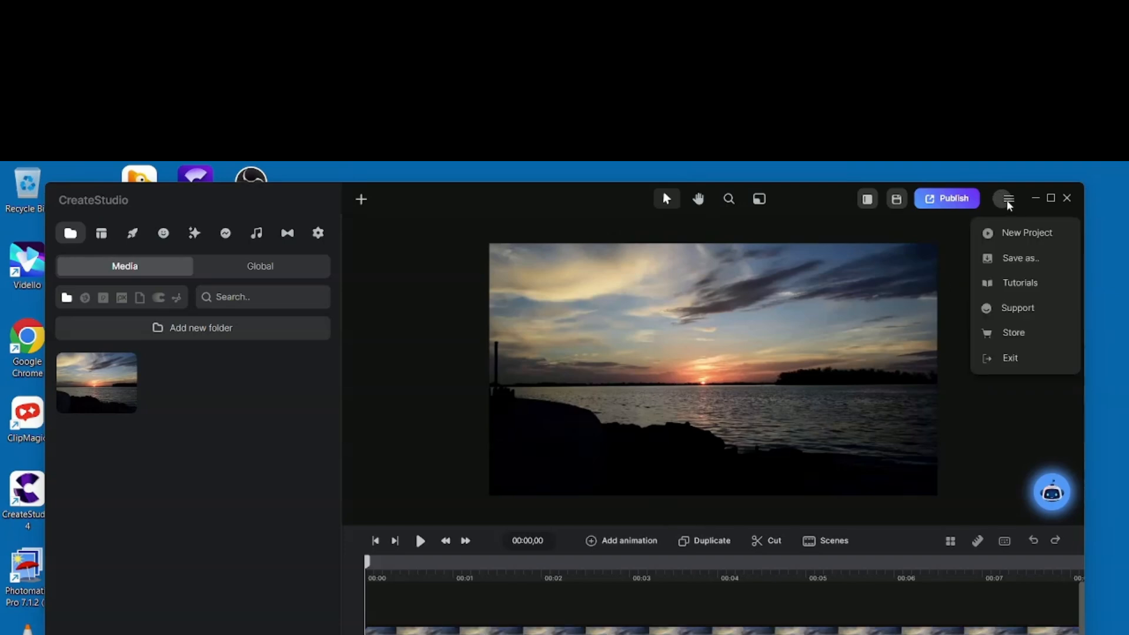
pyautogui.click(1012, 260)
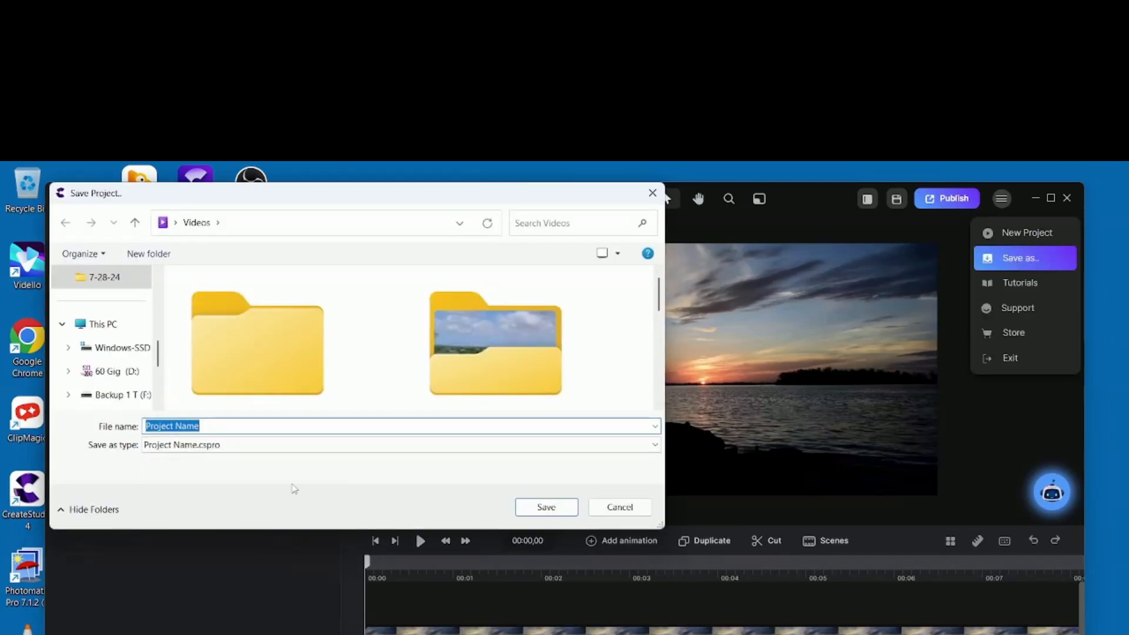
pyautogui.write('Create Studio Tes')
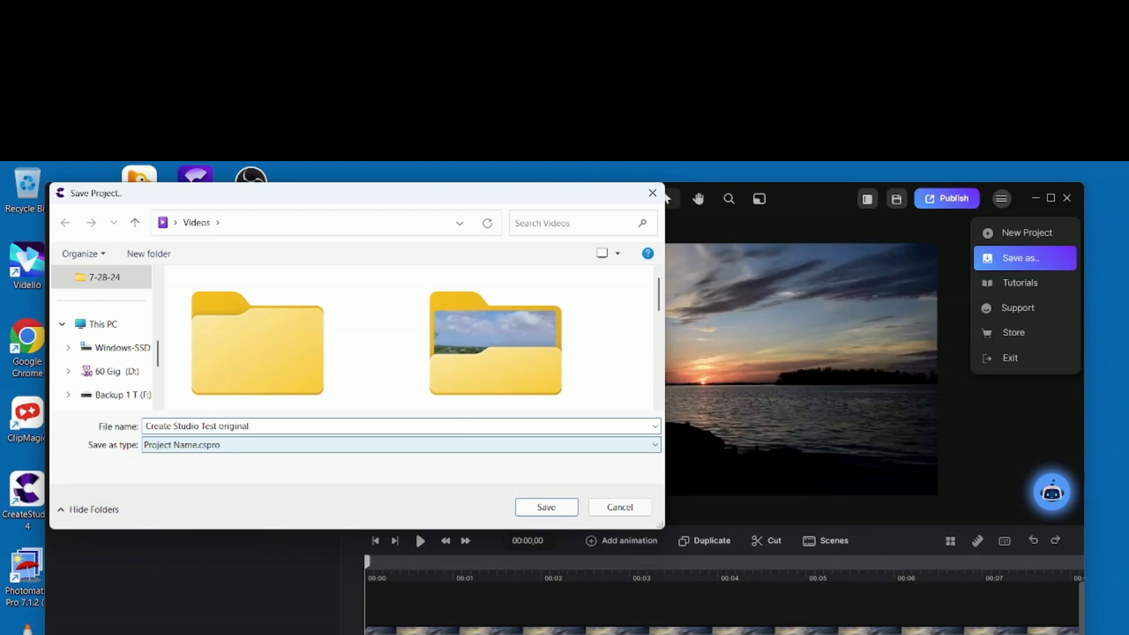
pyautogui.click(544, 505)
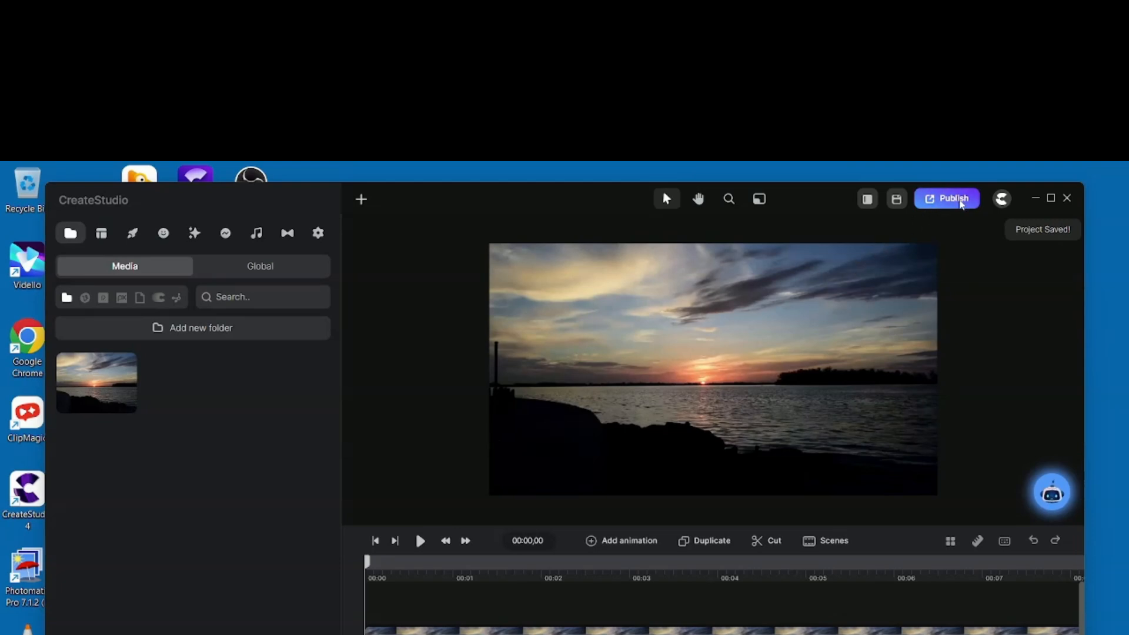
# Save the project under the new name "Create Studio Test Copy" in the Videos folder.
pyautogui.click(1001, 199)
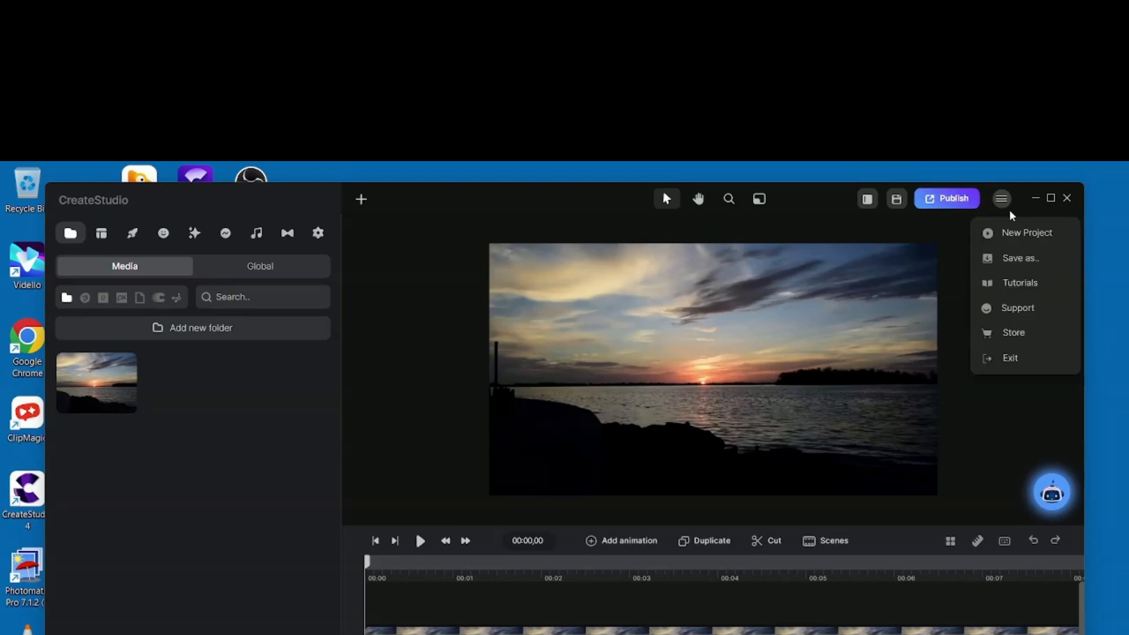
pyautogui.click(1017, 258)
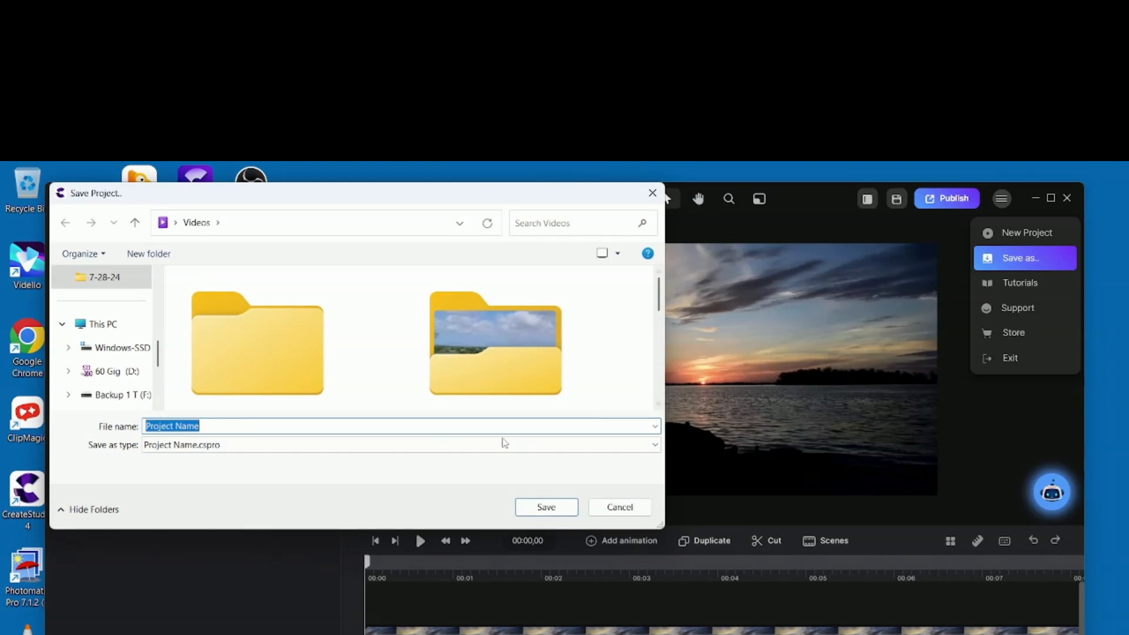
pyautogui.write('Crea')
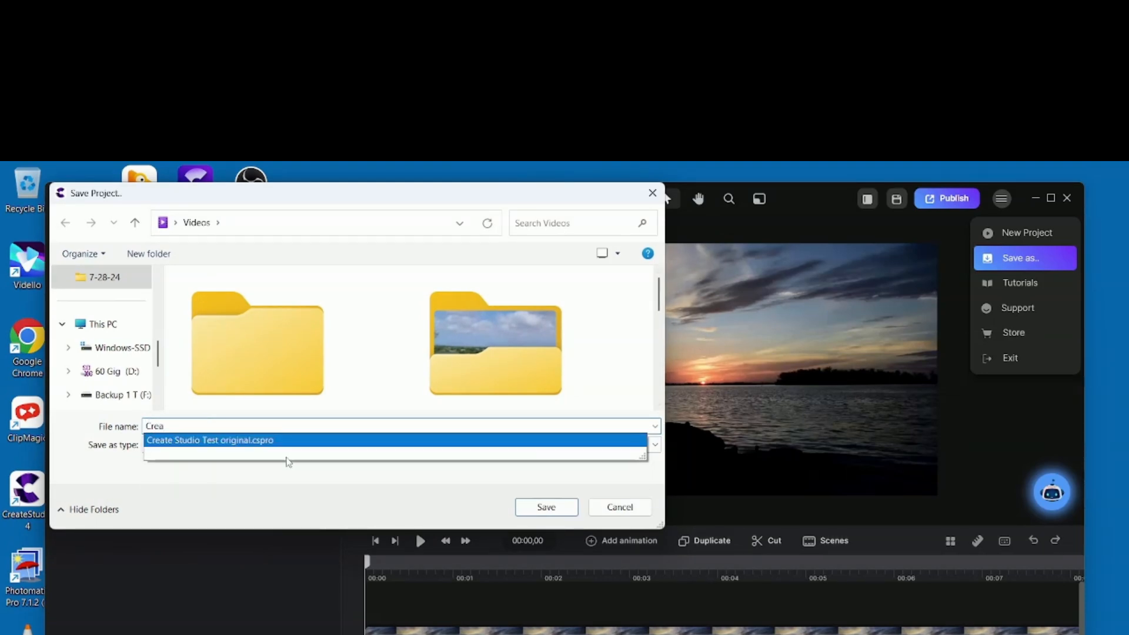
pyautogui.click(250, 440)
pyautogui.click(291, 424)
pyautogui.press('BackSpace')
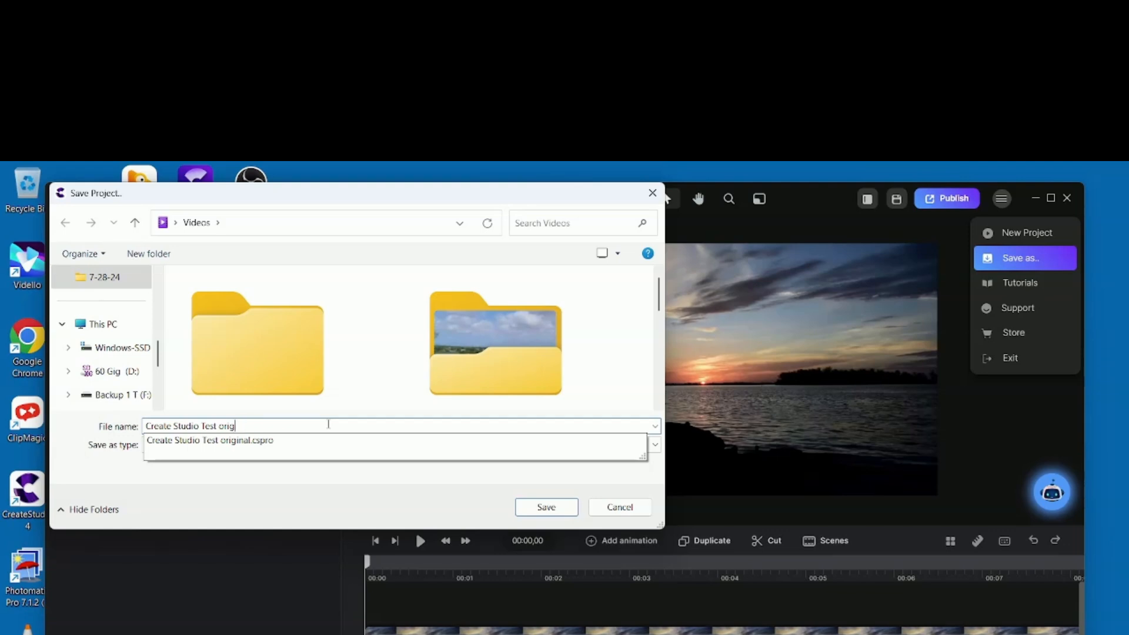
pyautogui.press('BackSpace')
pyautogui.press('BackSpace')
pyautogui.press('BackSpace')
pyautogui.press('BackSpace')
pyautogui.write('Copy')
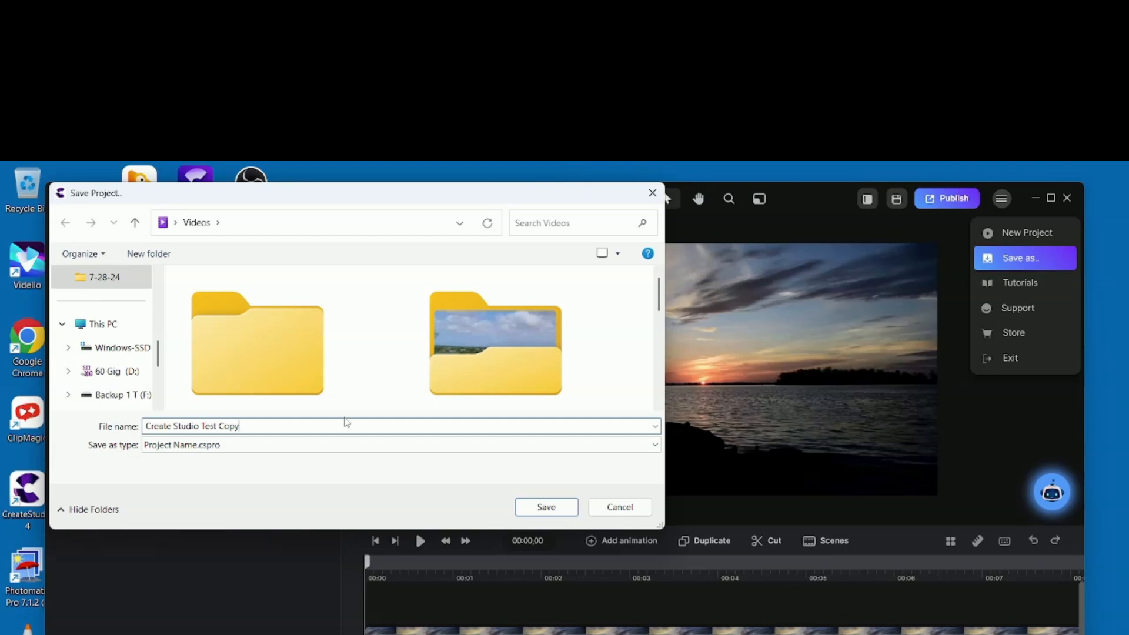
pyautogui.click(566, 511)
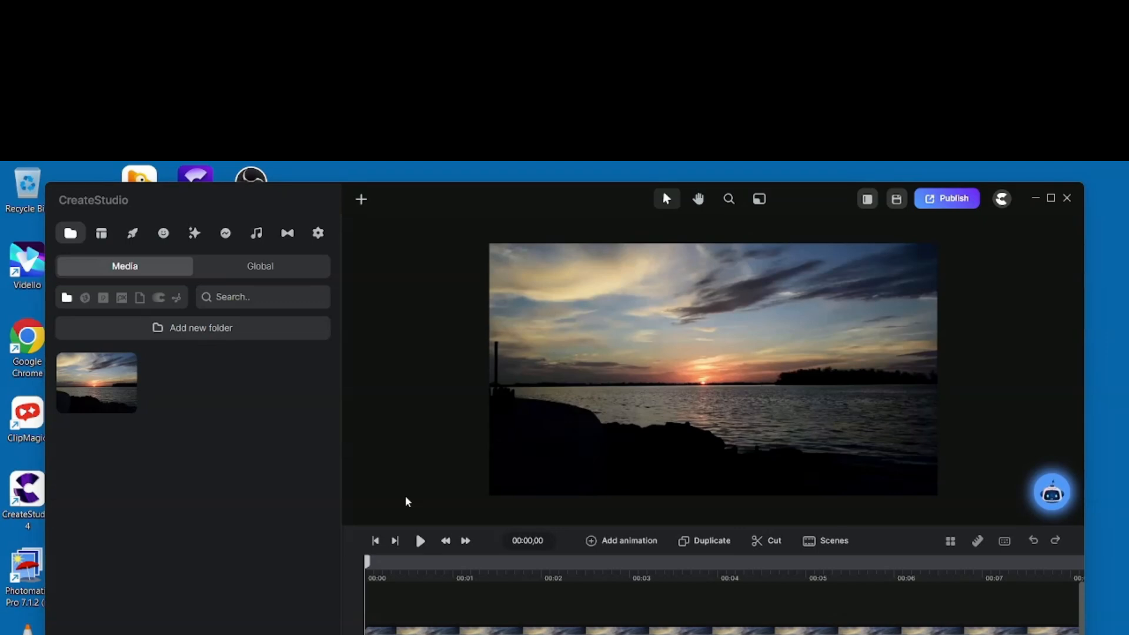
# Minimize CreateStudio, check the running recording in OBS Studio and return to the CreateStudio project.
pyautogui.click(1037, 199)
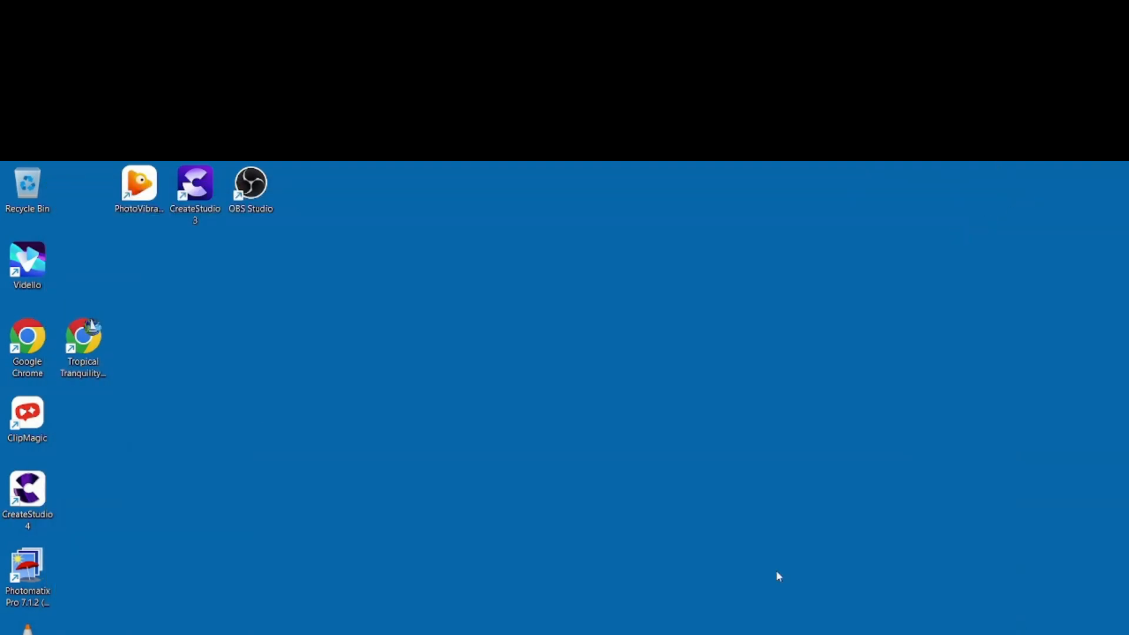
pyautogui.click(645, 633)
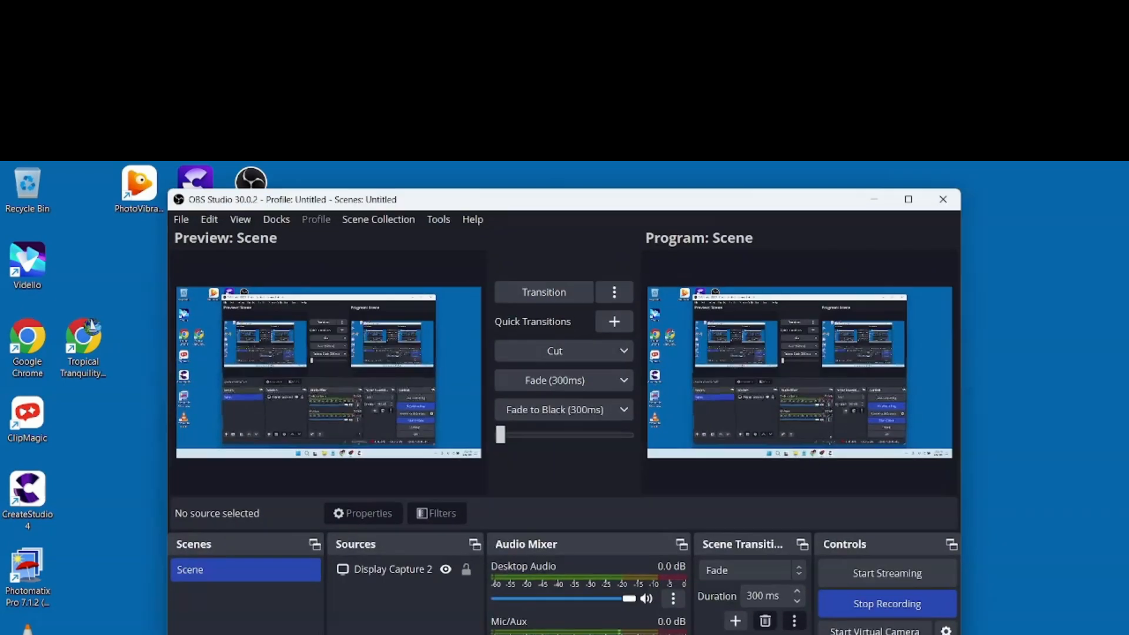
pyautogui.click(645, 634)
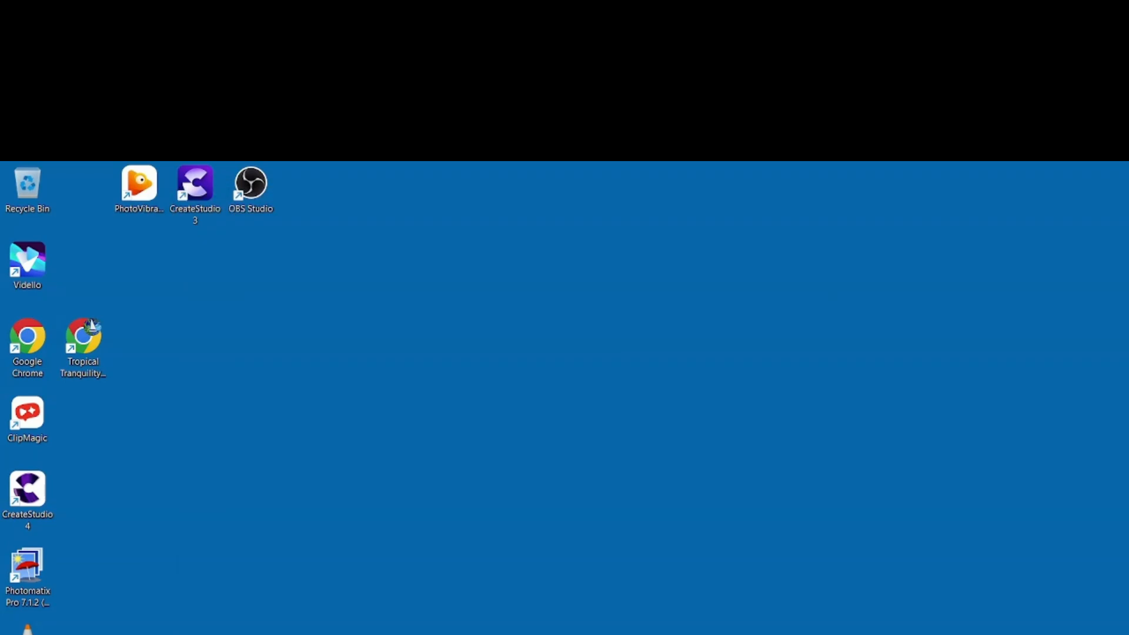
pyautogui.hotkey('alt', 'Tab')
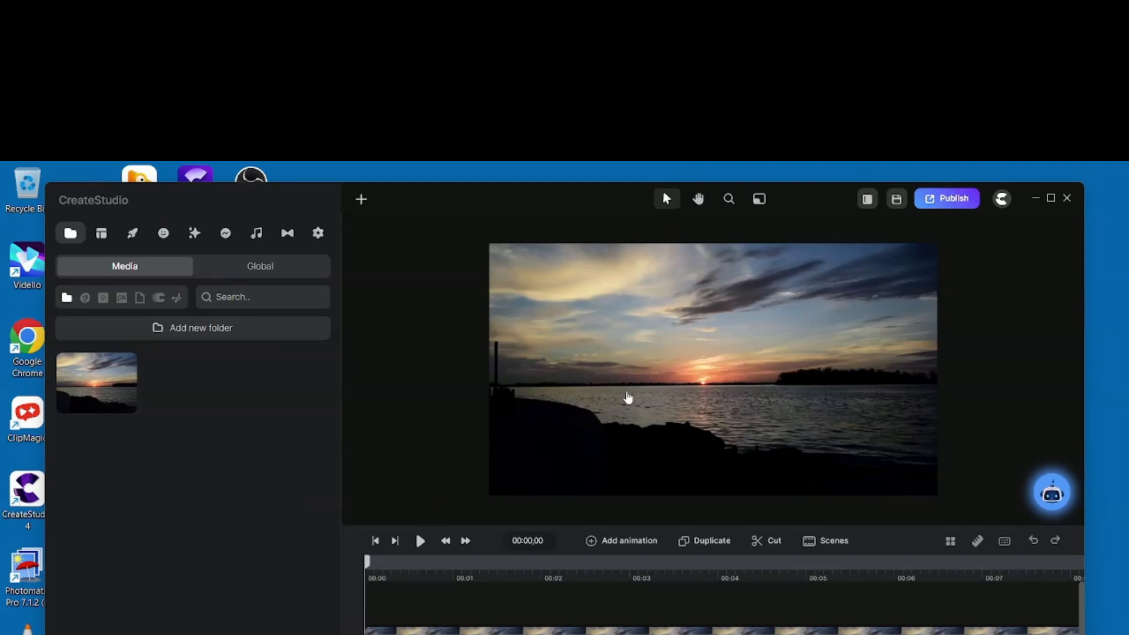
# Preview the video on the timeline, switch to File Explorer and play the original DSC_7512 from the 7-28-24 folder, closing the player when done.
pyautogui.click(421, 541)
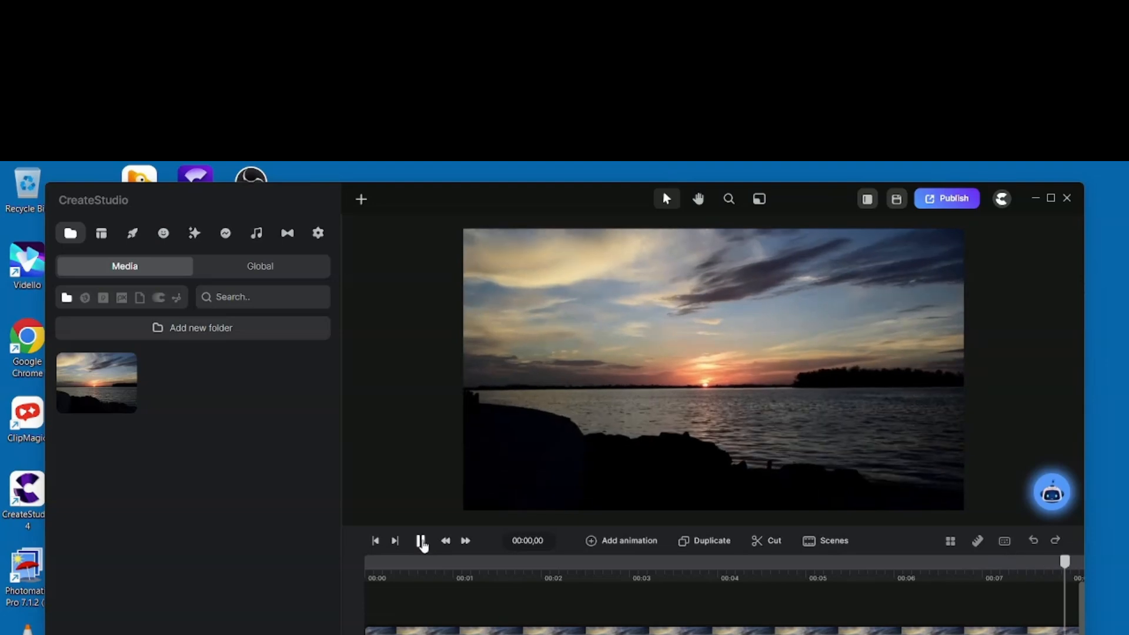
pyautogui.click(420, 541)
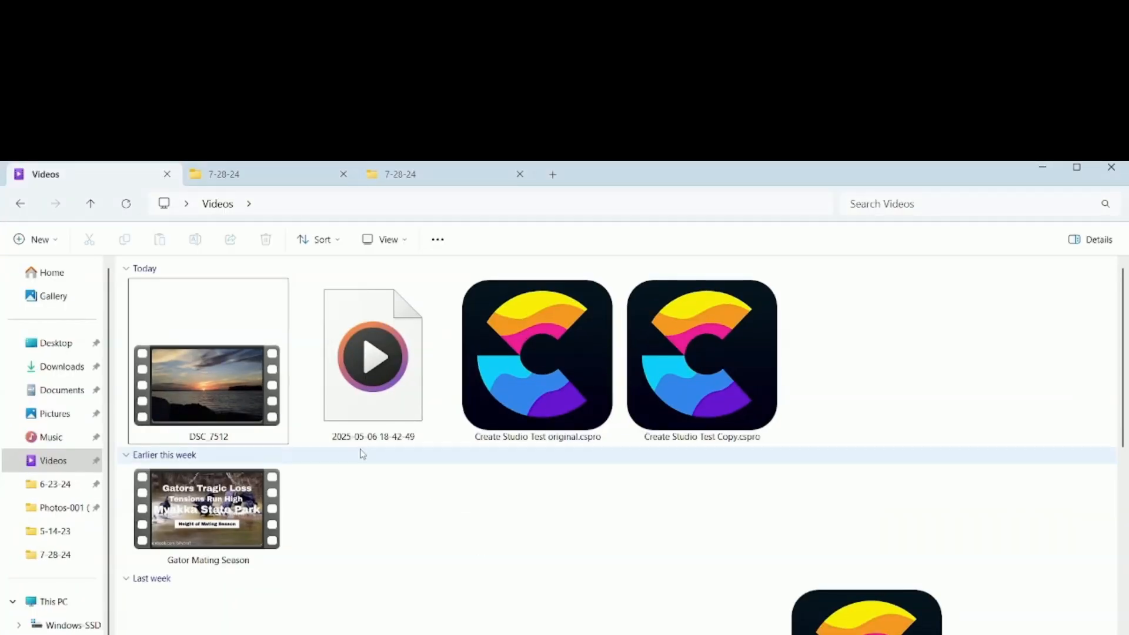
pyautogui.moveTo(221, 398)
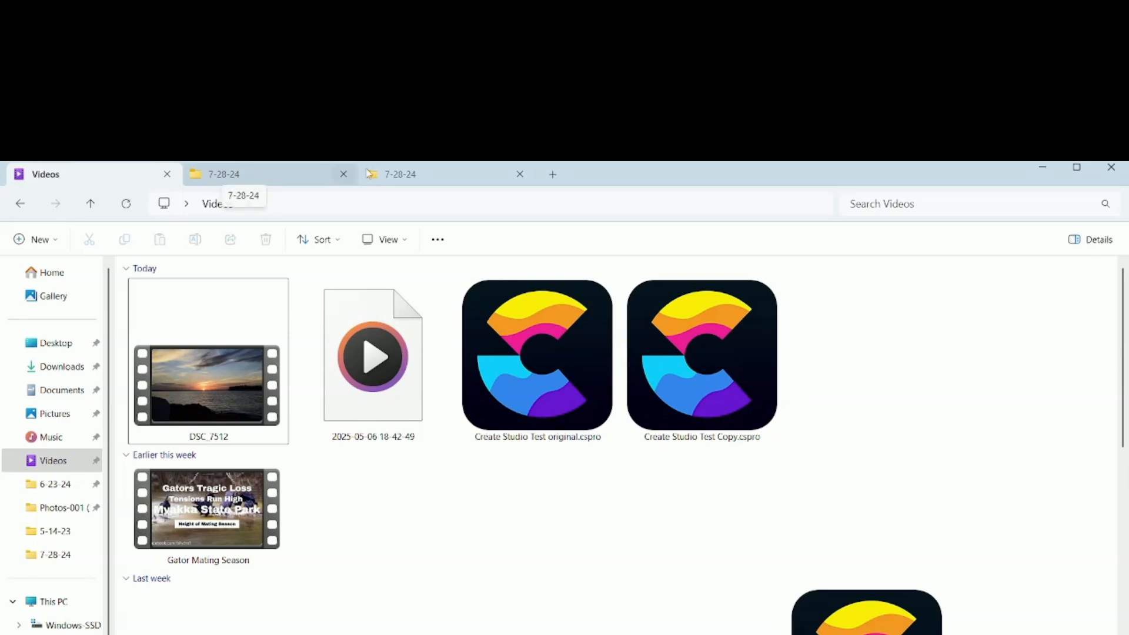
pyautogui.click(415, 174)
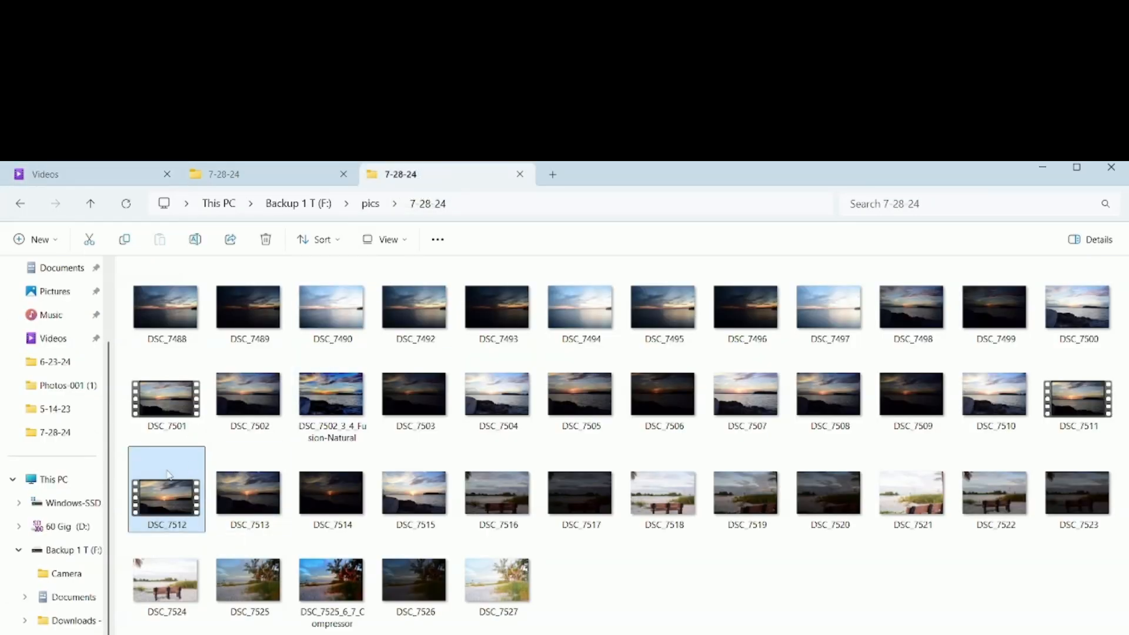
pyautogui.doubleClick(145, 504)
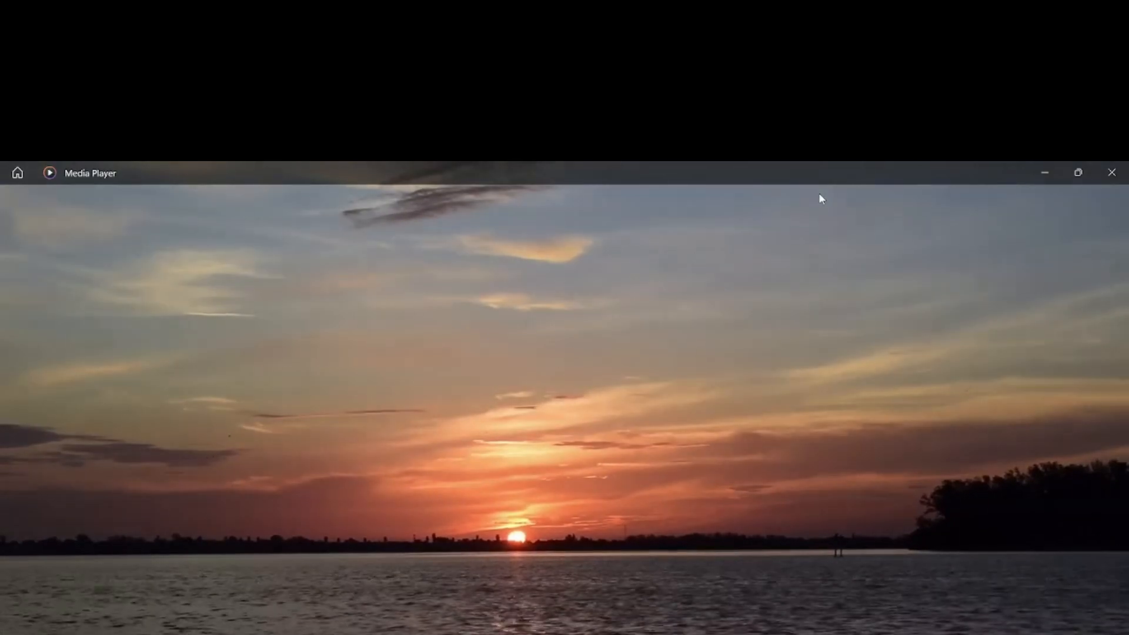
pyautogui.click(1112, 172)
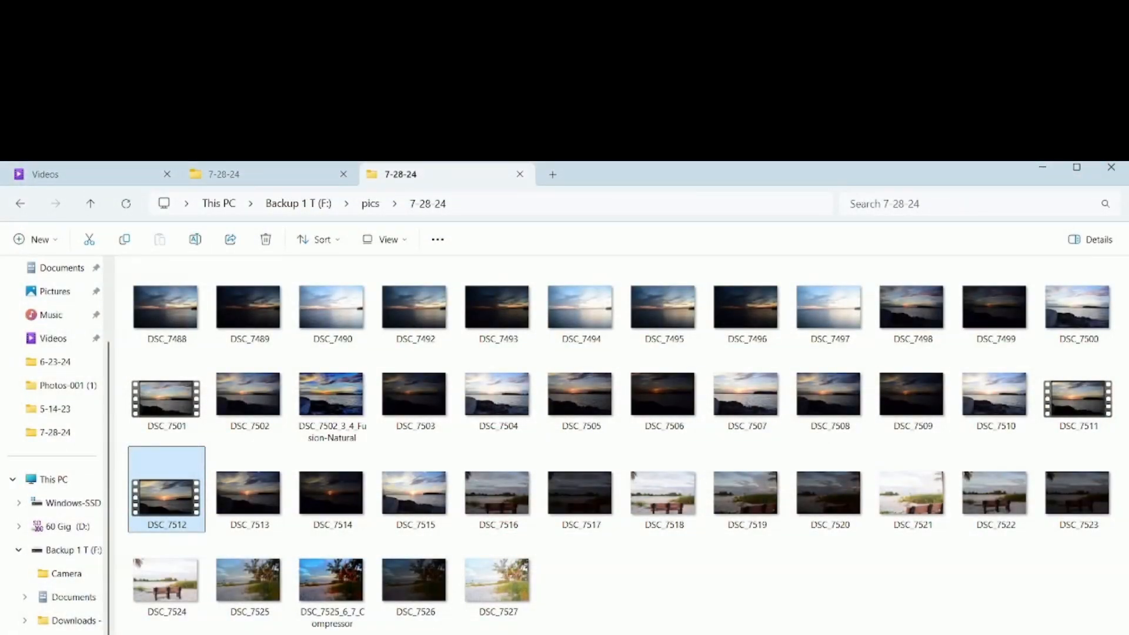
# Switch back to CreateStudio, show the whole clip on the timeline, preview it from about 00:11,22 and return the playhead to the start.
pyautogui.hotkey('alt', 'Tab')
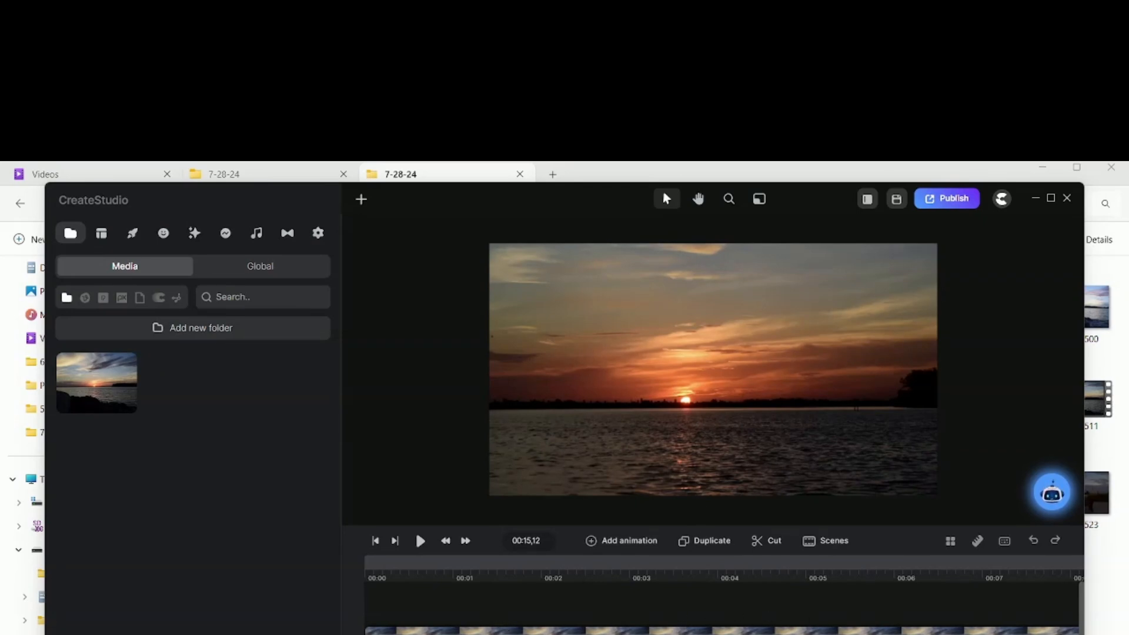
pyautogui.hscroll(10, 543, 574)
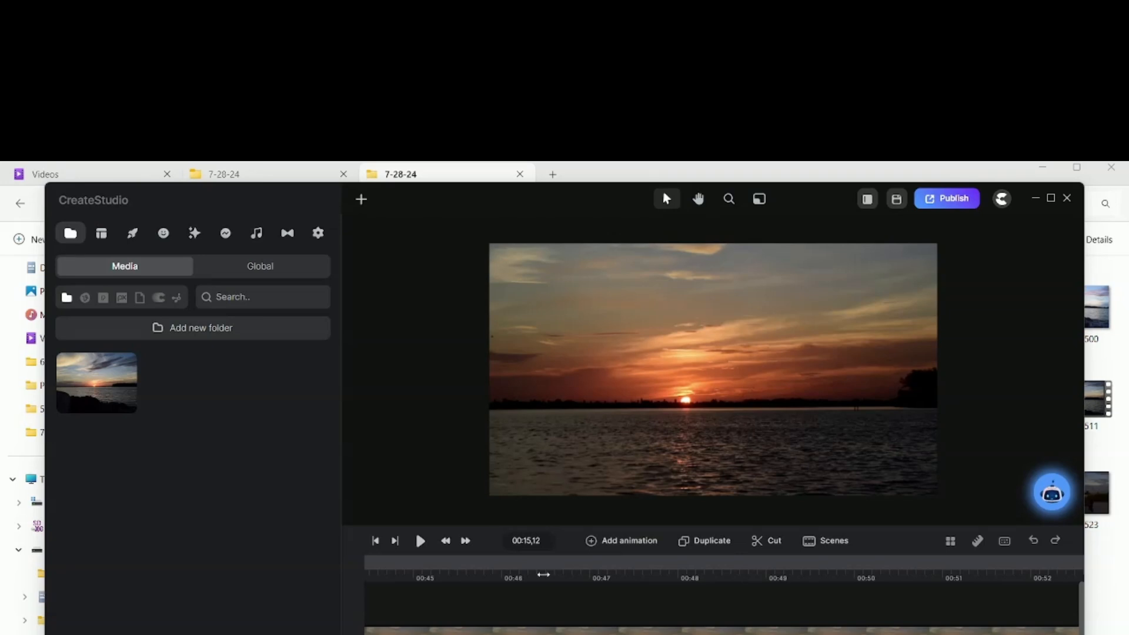
pyautogui.click(522, 567)
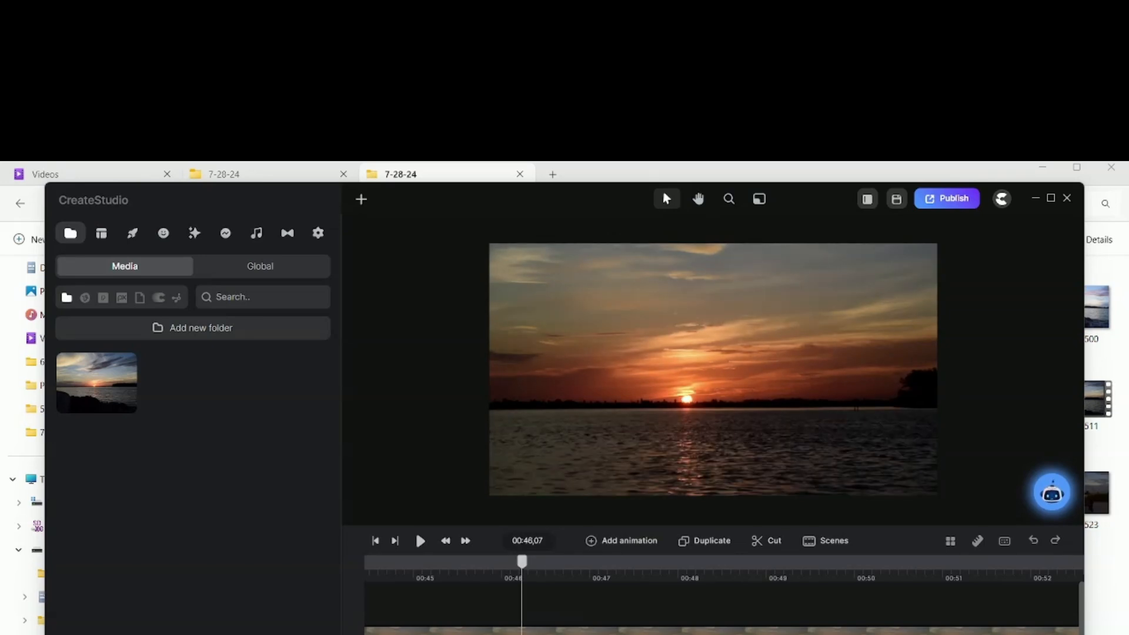
pyautogui.scroll(-5, 721, 594)
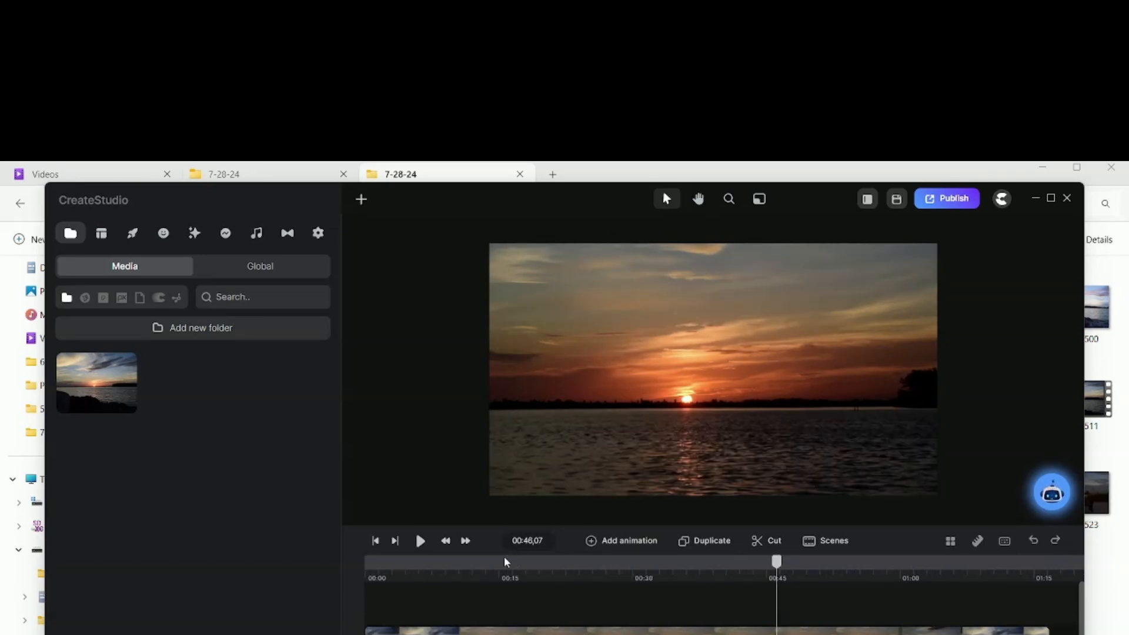
pyautogui.click(470, 566)
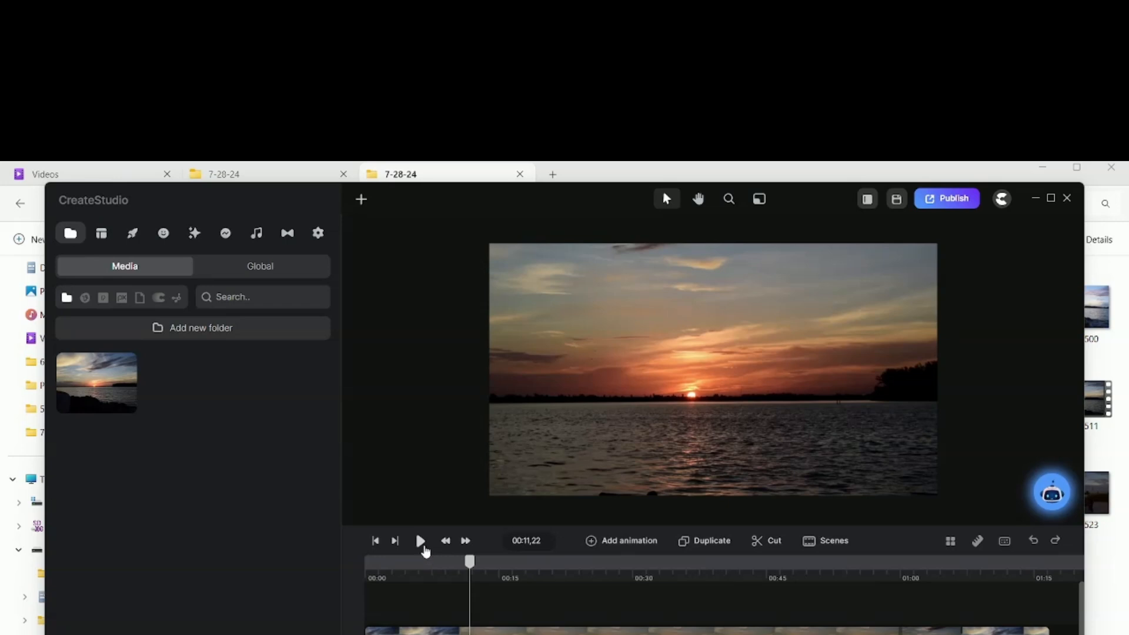
pyautogui.click(420, 540)
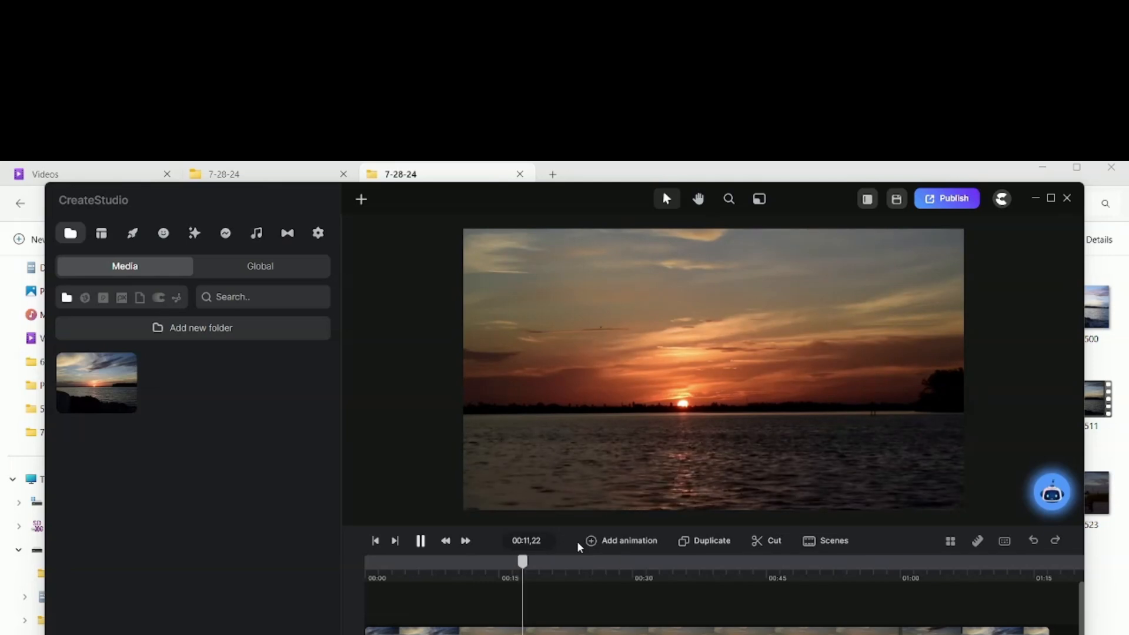
pyautogui.click(376, 541)
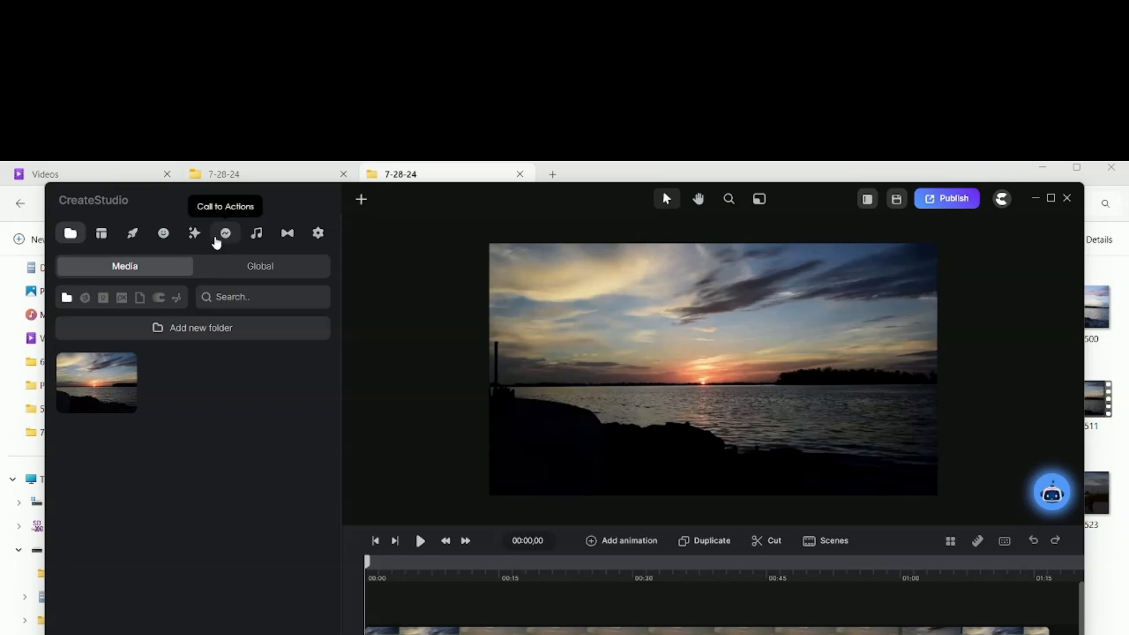
# Apply the Color Correction effect to the sunset clip with contrast 3% and saturation 1%.
pyautogui.click(195, 234)
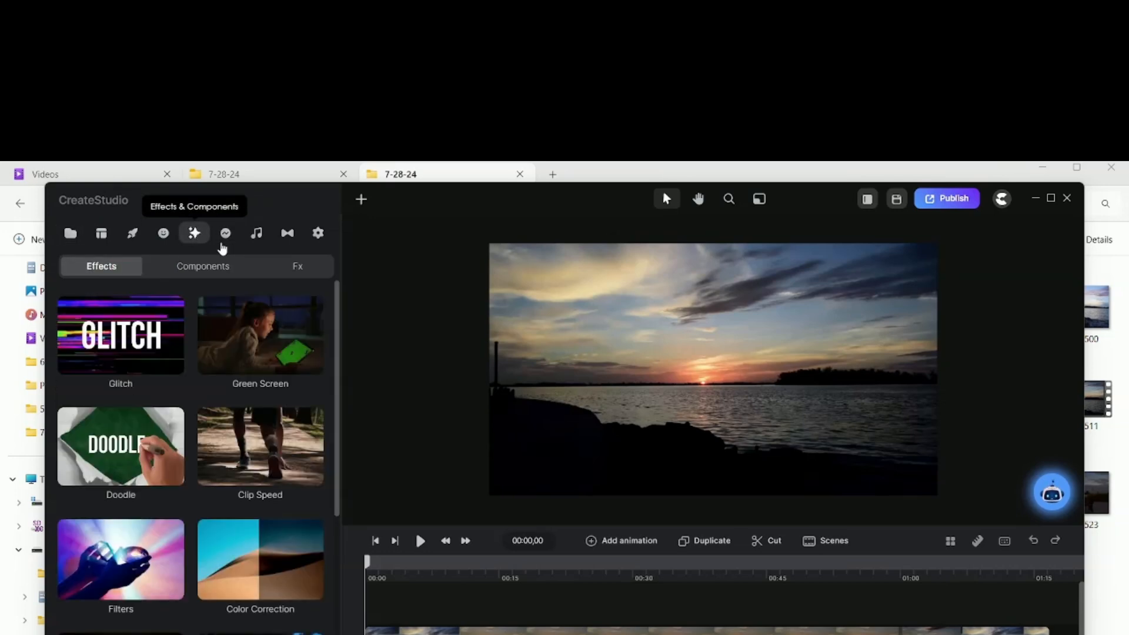
pyautogui.moveTo(255, 546); pyautogui.dragTo(542, 632)
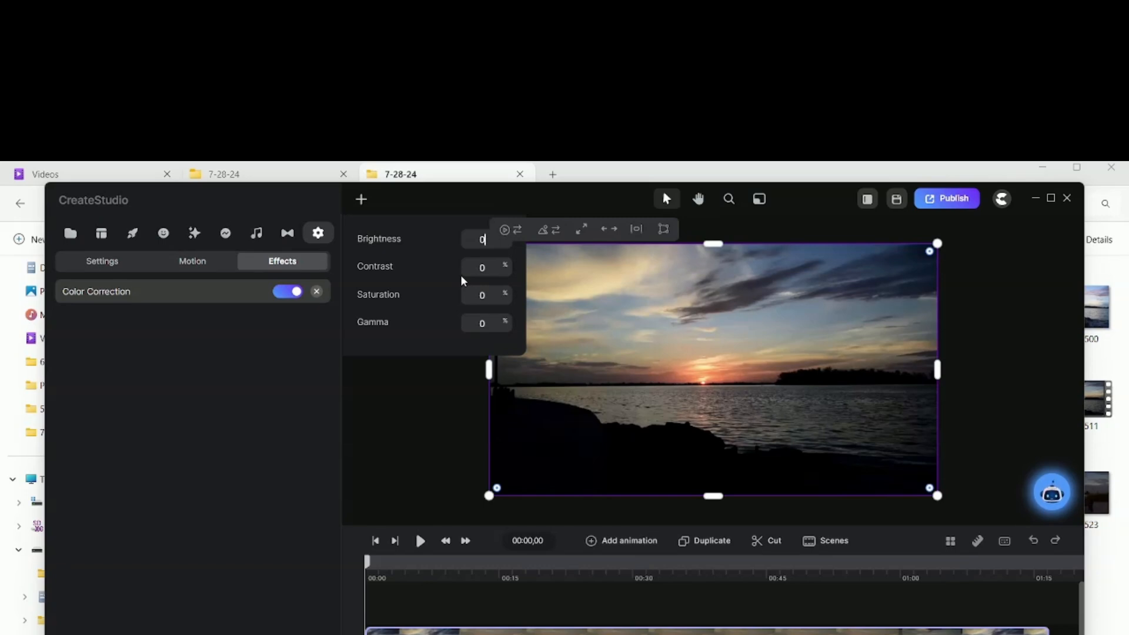
pyautogui.click(481, 240)
pyautogui.click(489, 298)
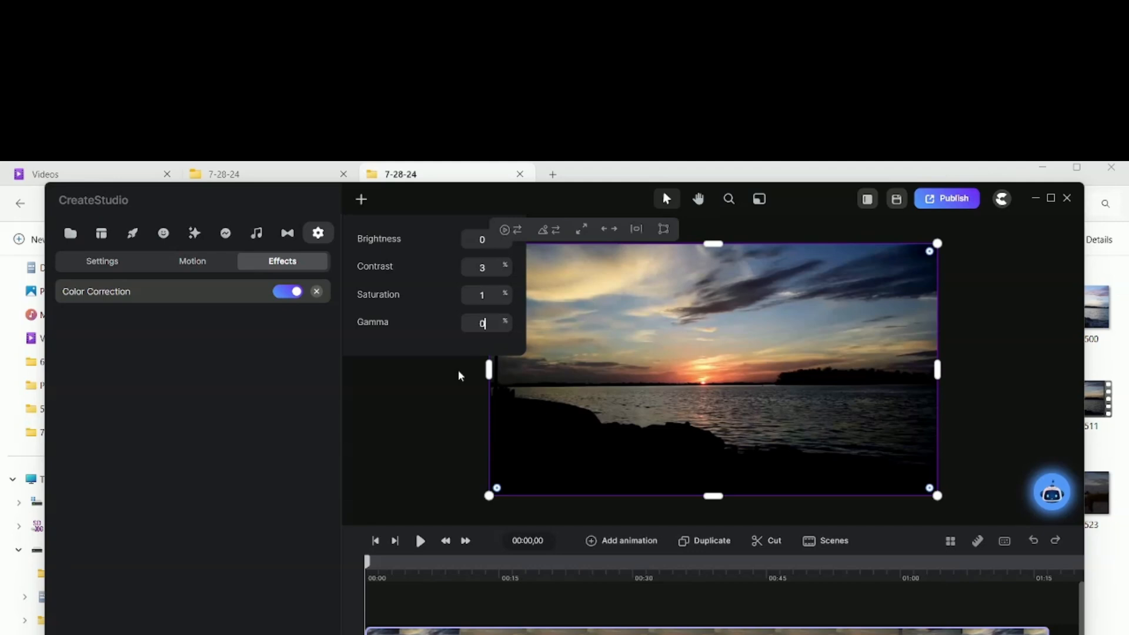
pyautogui.press('BackSpace')
pyautogui.click(461, 392)
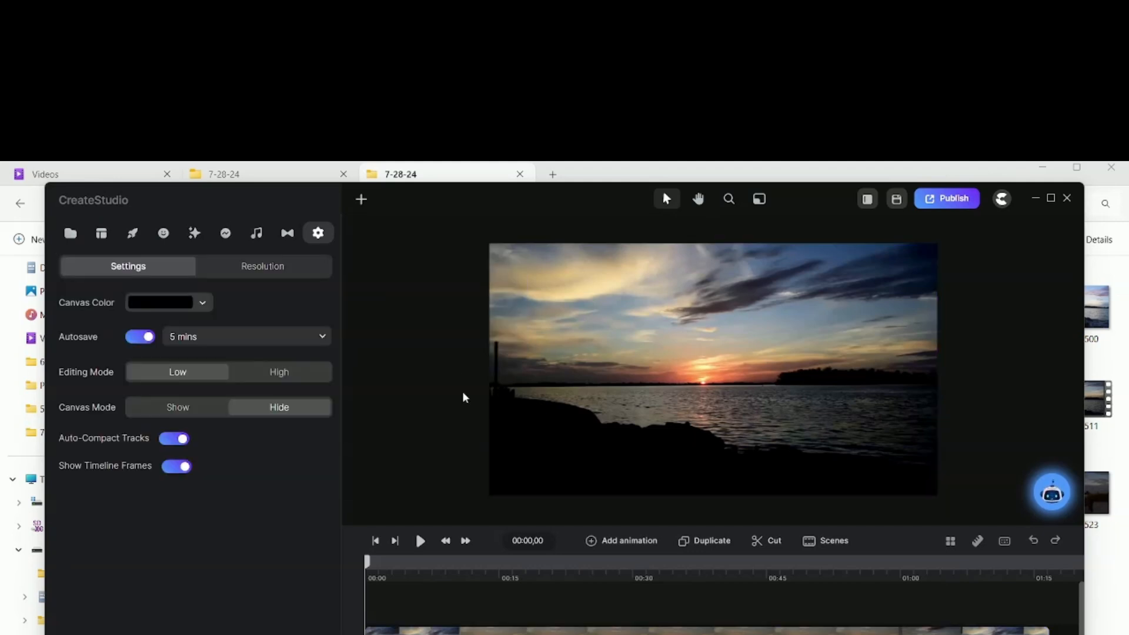
# Add the Sharpness effect to the sunset clip and set its strength to 13.
pyautogui.click(194, 233)
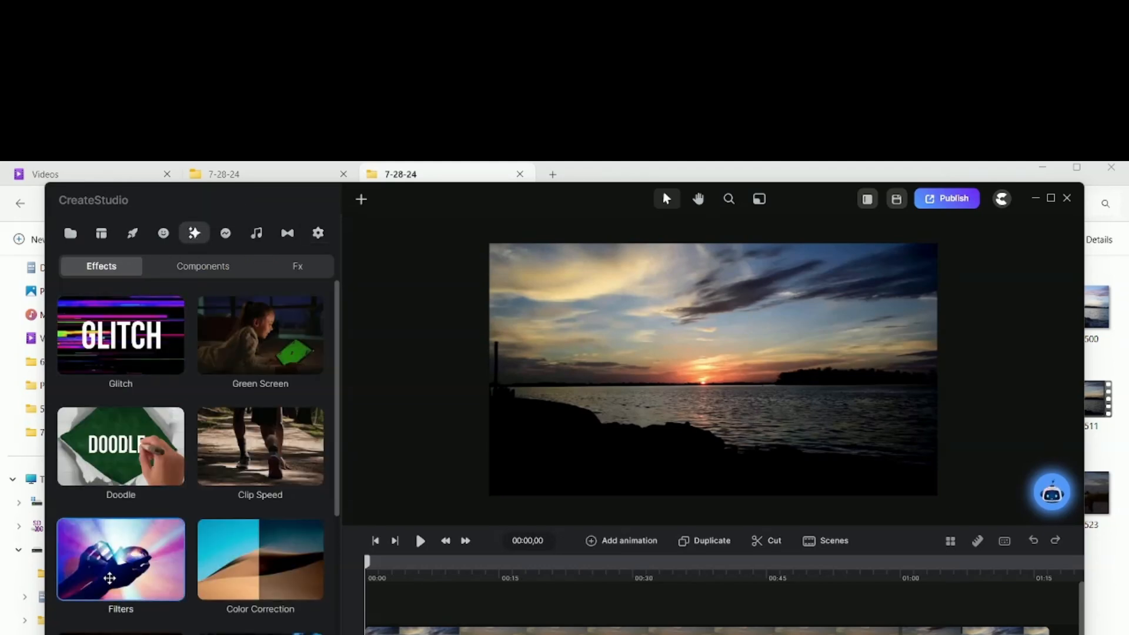
pyautogui.moveTo(119, 609); pyautogui.dragTo(679, 624)
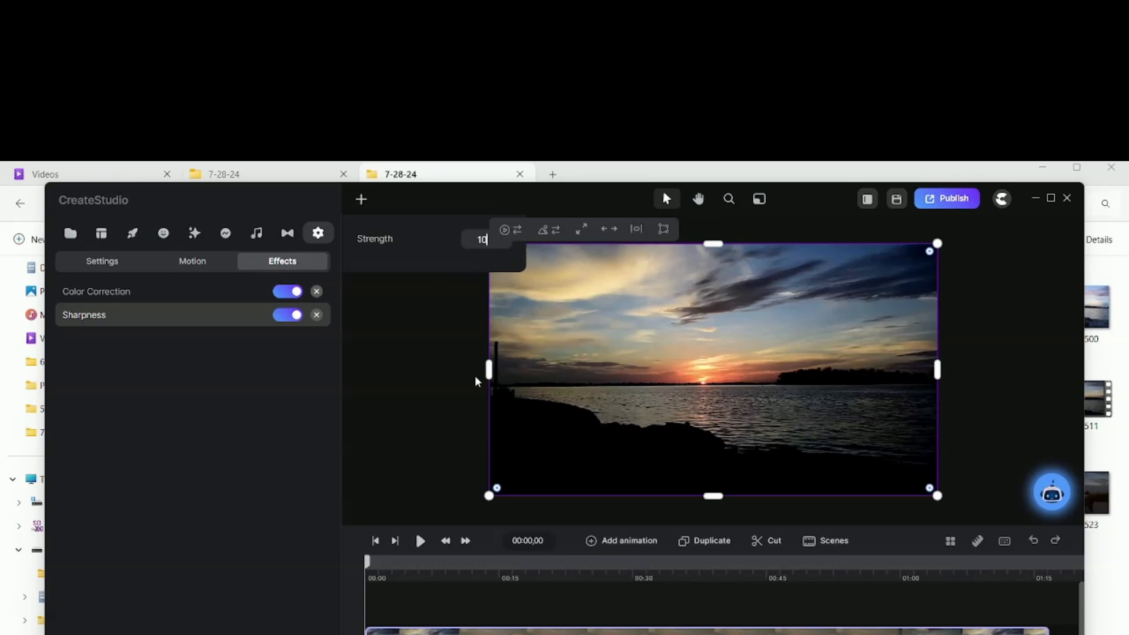
pyautogui.press('BackSpace')
pyautogui.press('BackSpace')
pyautogui.write('13')
pyautogui.click(442, 406)
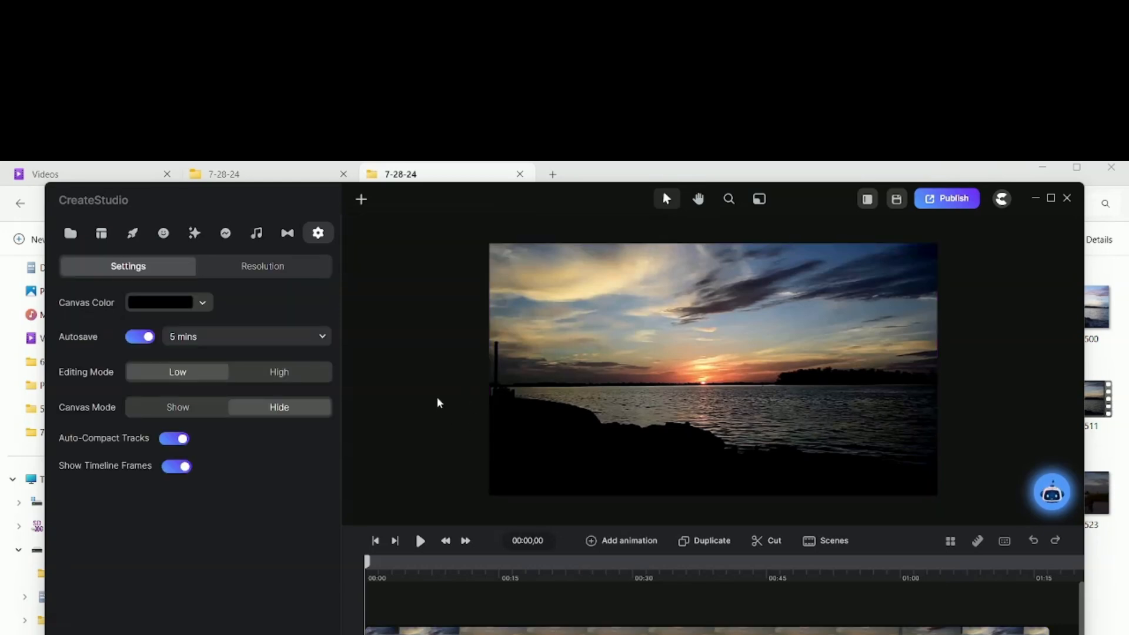
# Browse the elements library and open its Social Media category.
pyautogui.click(285, 270)
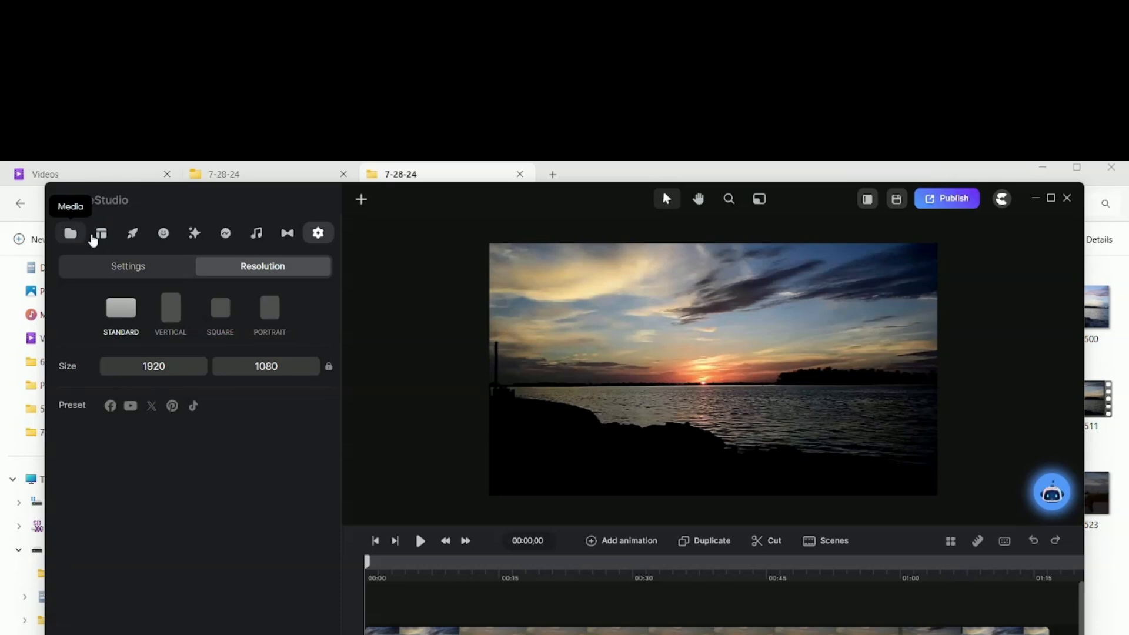
pyautogui.click(137, 235)
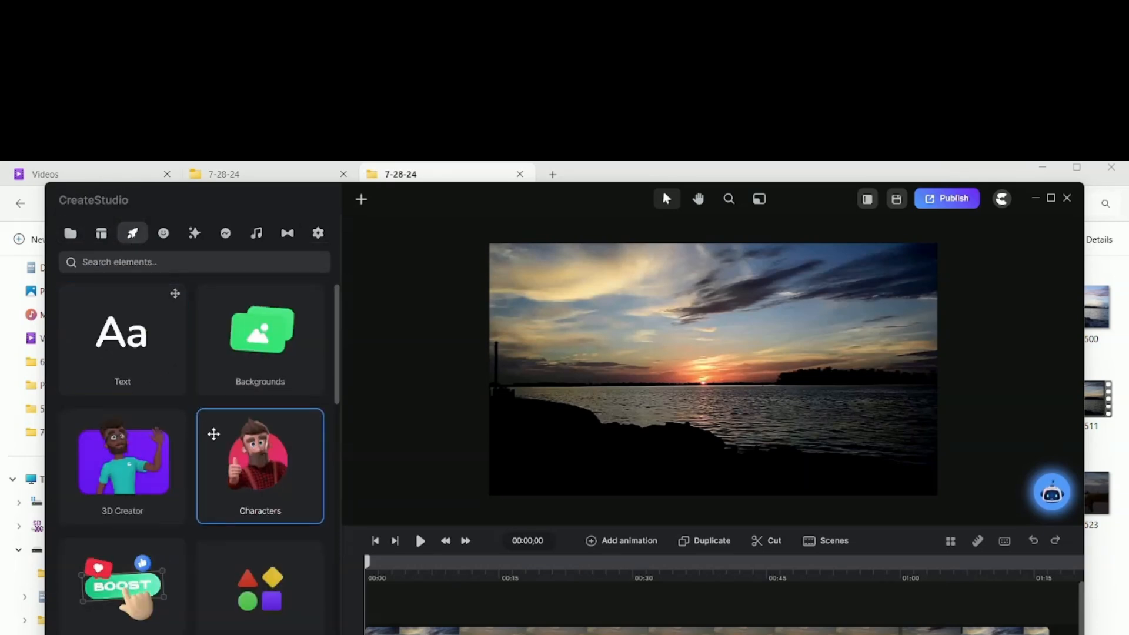
pyautogui.scroll(-1, 213, 441)
pyautogui.scroll(-2, 213, 429)
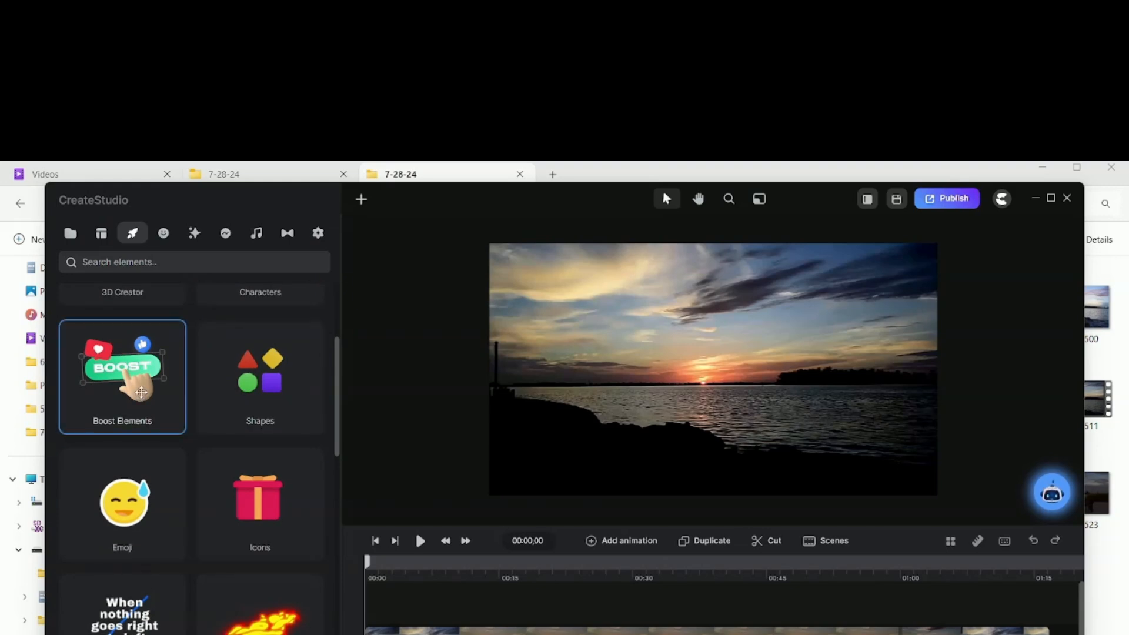
pyautogui.scroll(-7, 188, 449)
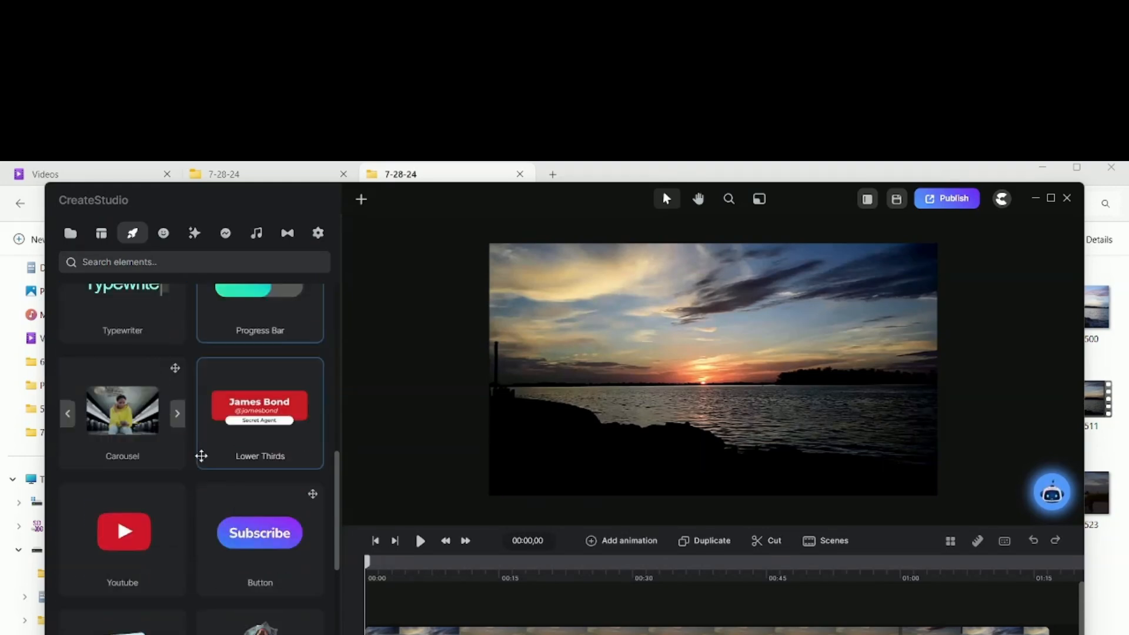
pyautogui.scroll(-2, 199, 455)
pyautogui.scroll(-3, 197, 453)
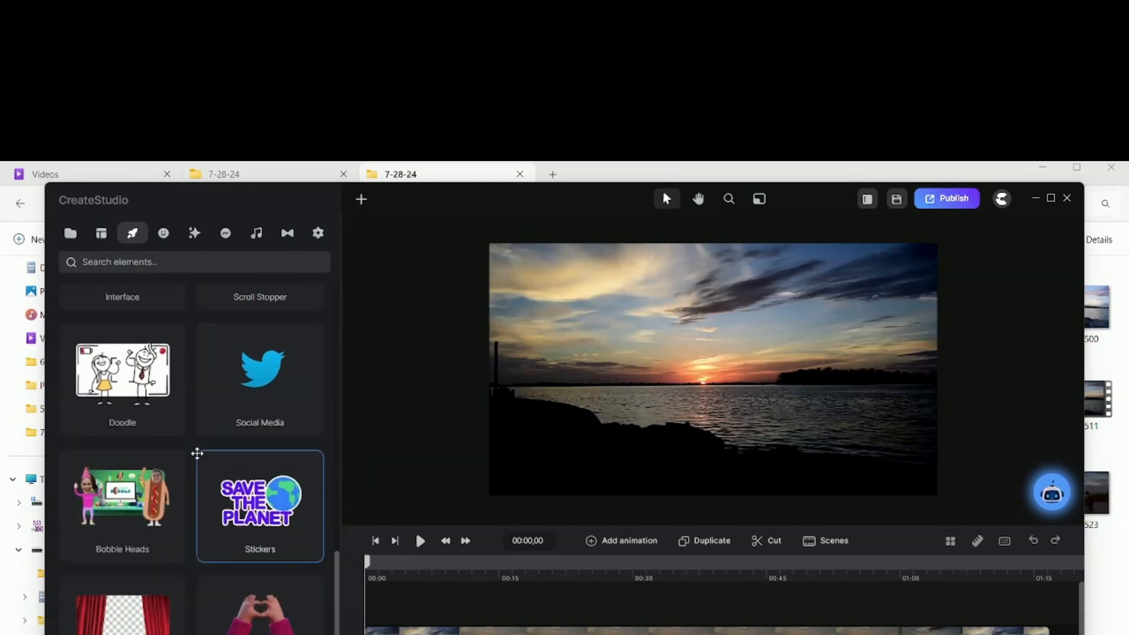
pyautogui.click(241, 400)
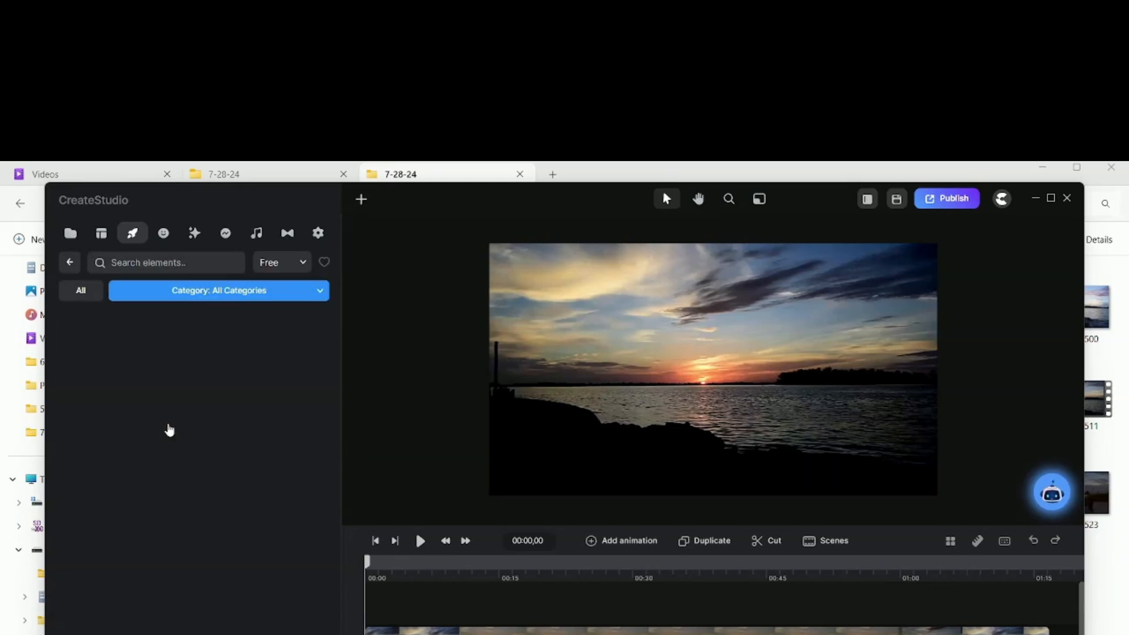
# Add the Facebook Page element at the start of the timeline and set its channel text to the owner's page address.
pyautogui.scroll(-10, 176, 447)
pyautogui.scroll(-15, 194, 460)
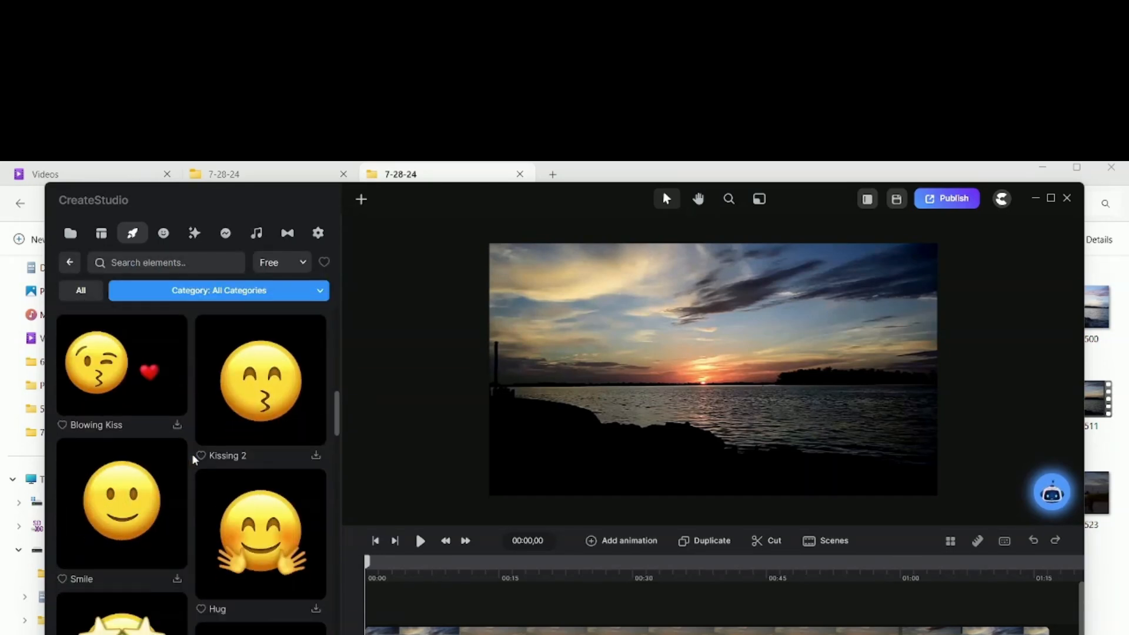
pyautogui.scroll(-15, 193, 456)
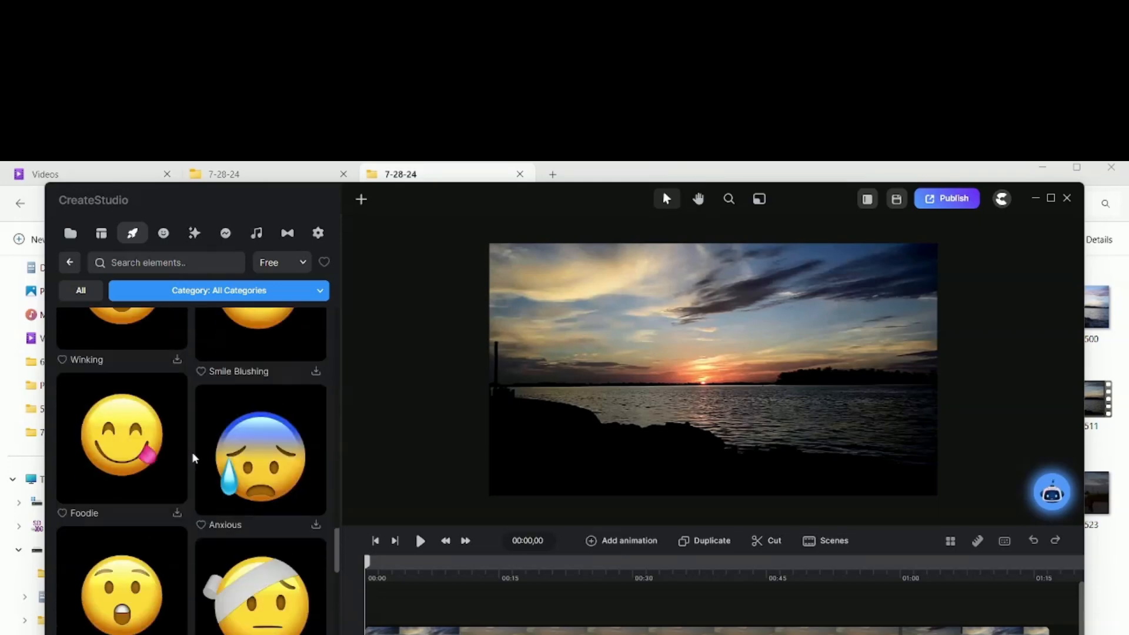
pyautogui.scroll(-15, 192, 456)
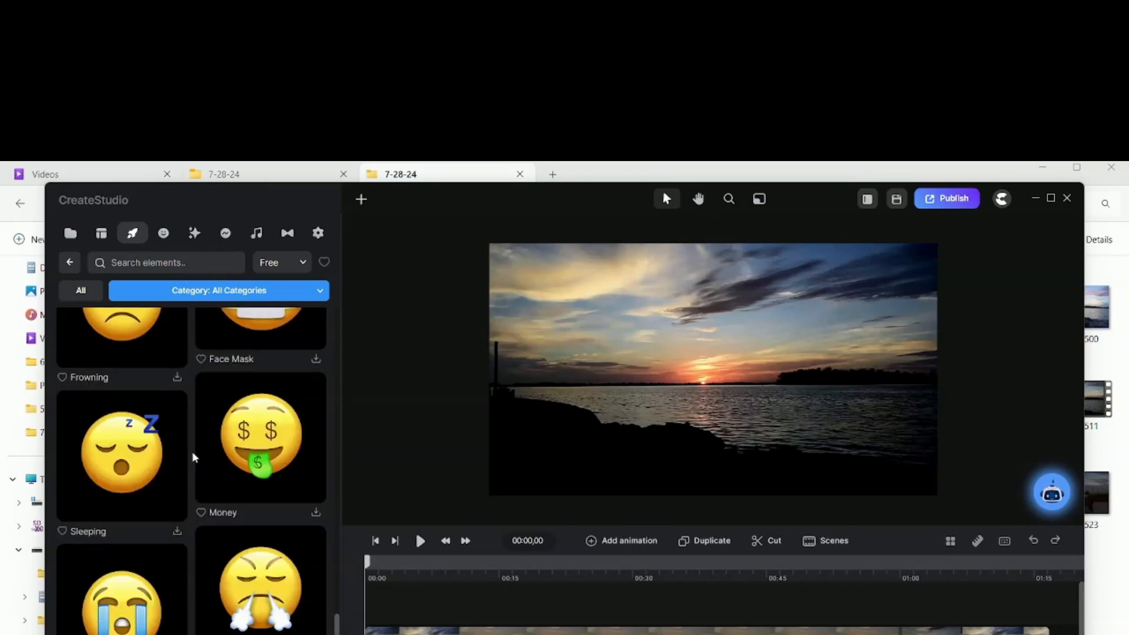
pyautogui.scroll(-10, 190, 456)
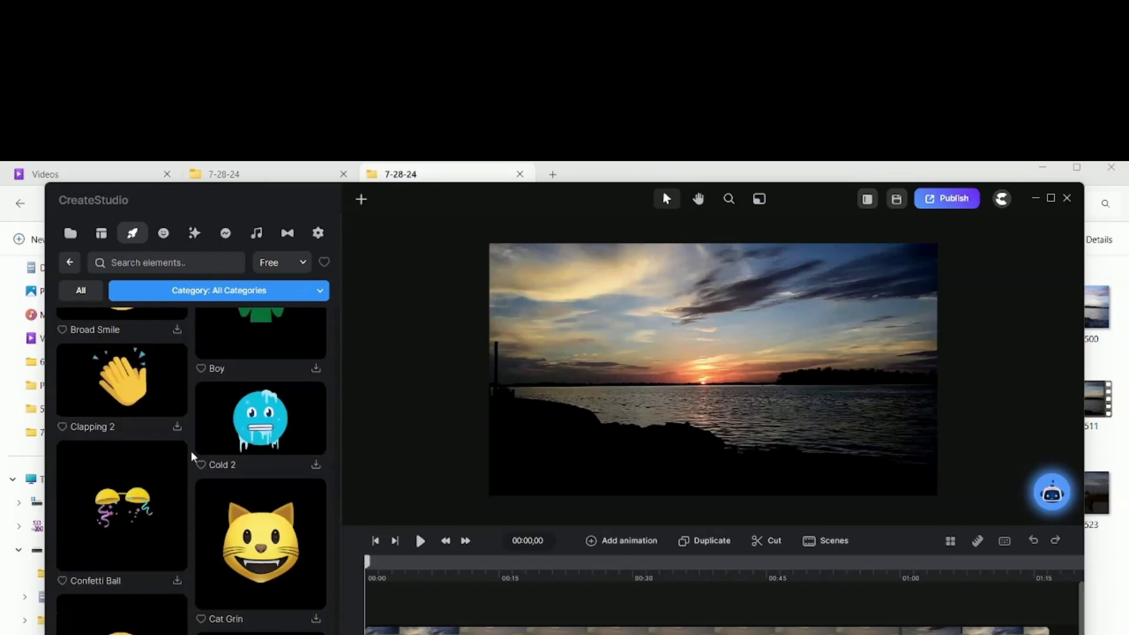
pyautogui.scroll(-15, 176, 476)
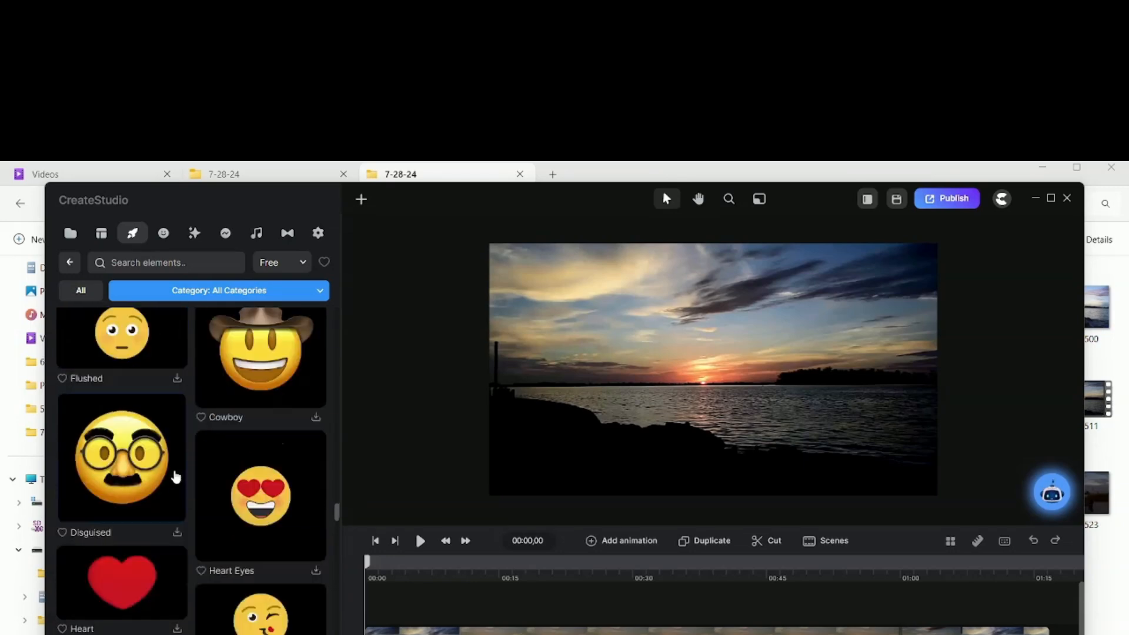
pyautogui.scroll(-15, 178, 470)
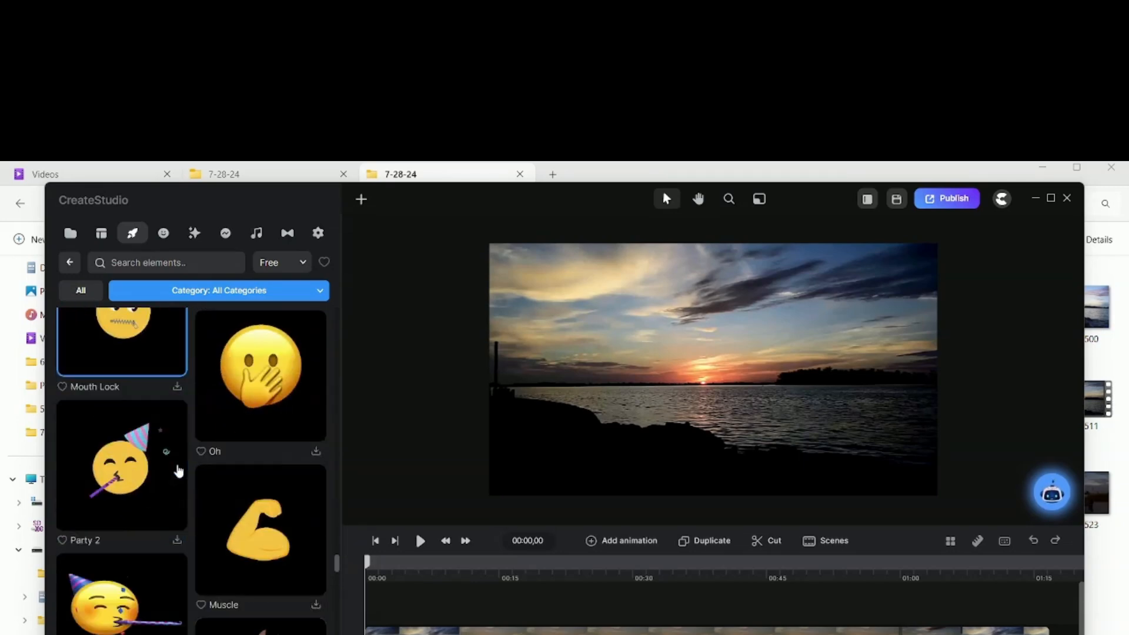
pyautogui.scroll(-15, 182, 463)
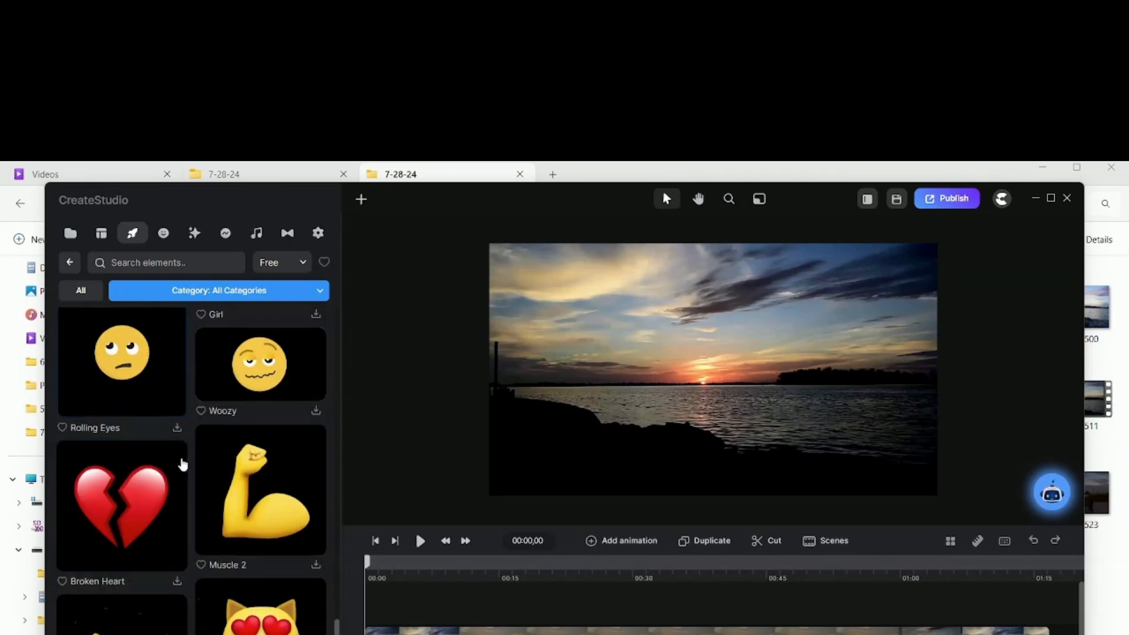
pyautogui.scroll(-15, 188, 457)
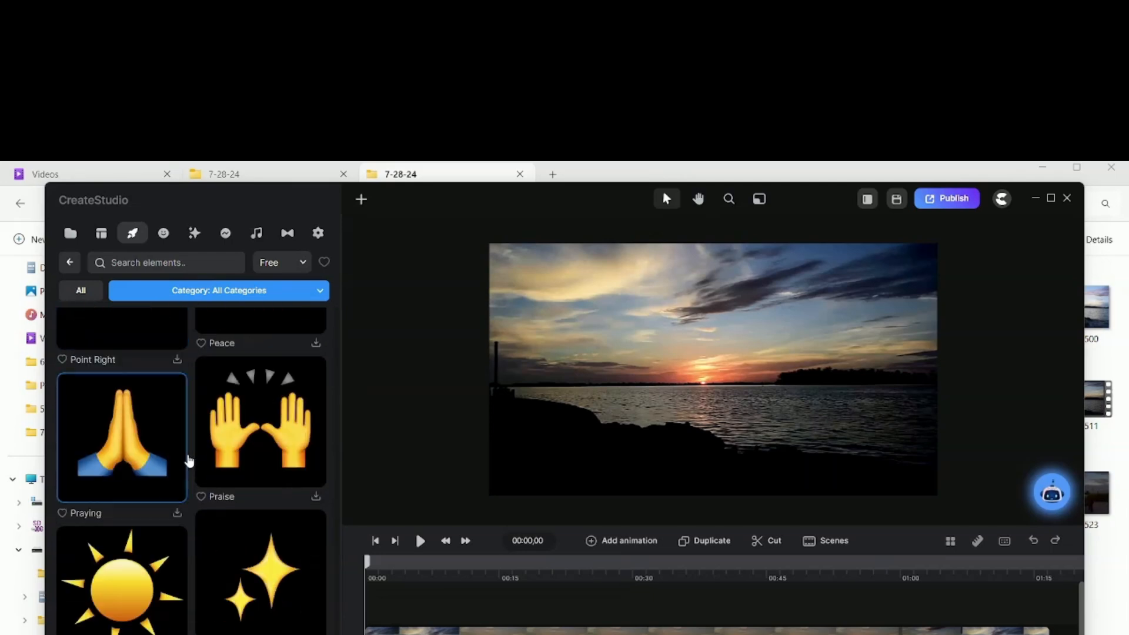
pyautogui.scroll(3, 197, 457)
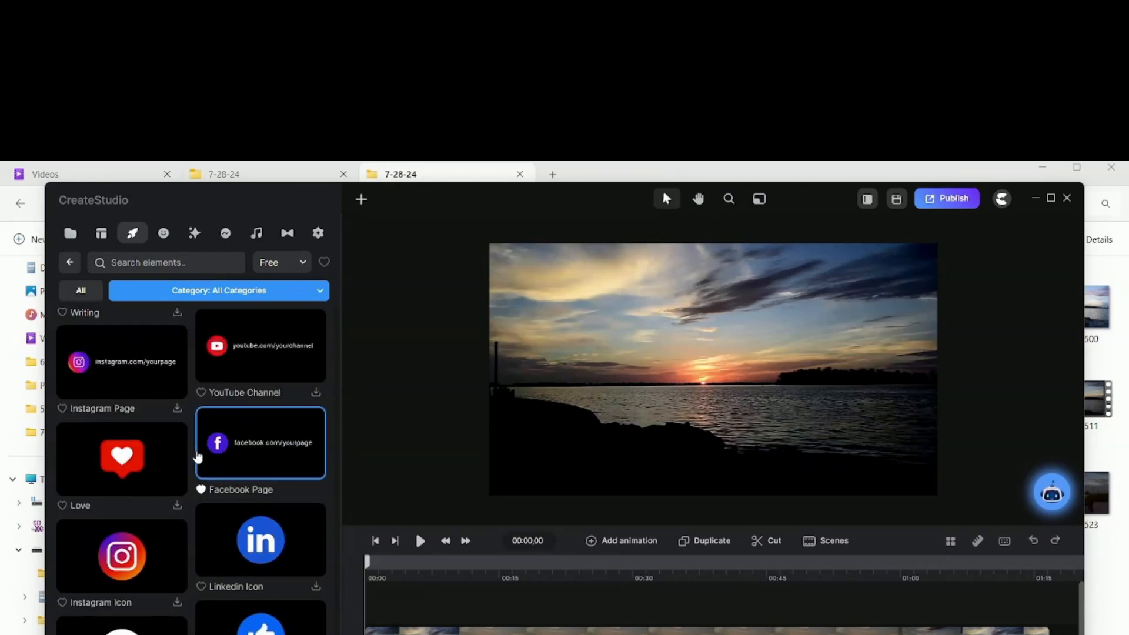
pyautogui.moveTo(241, 445); pyautogui.dragTo(390, 609)
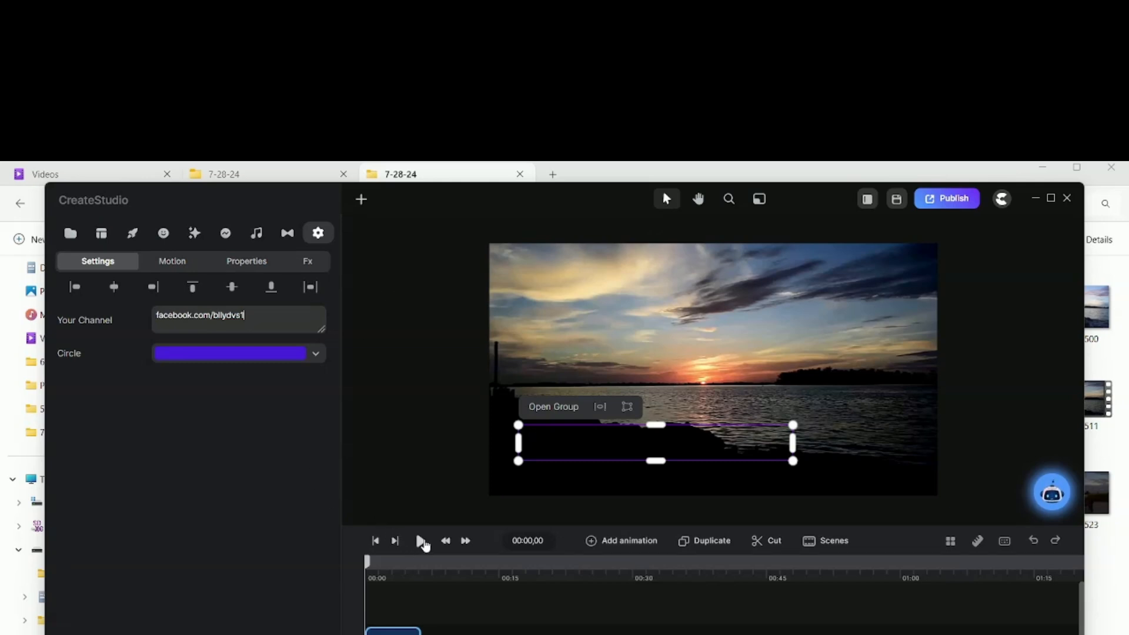
# Preview the Facebook Page element's opening animation, pausing at about 00:02,08.
pyautogui.click(420, 541)
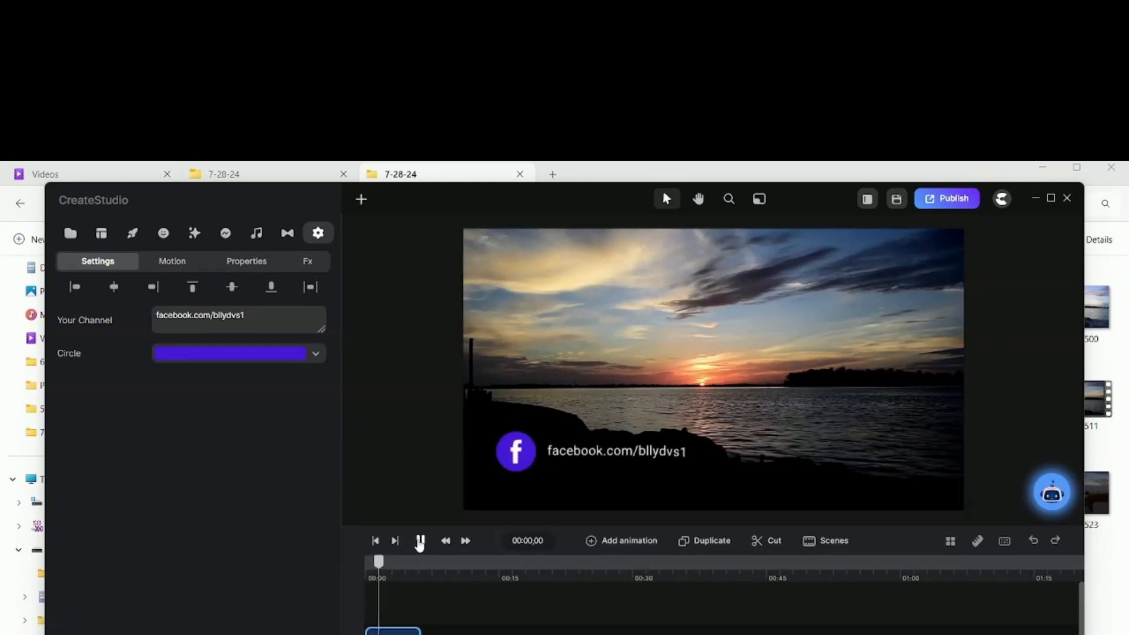
pyautogui.click(420, 541)
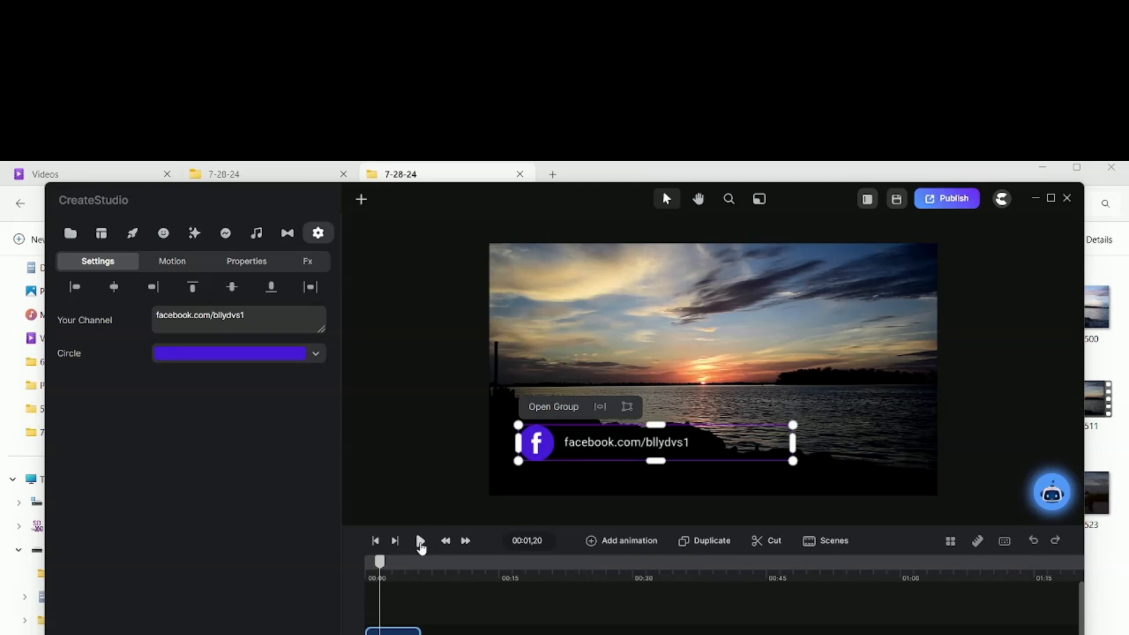
pyautogui.click(420, 541)
pyautogui.click(420, 541)
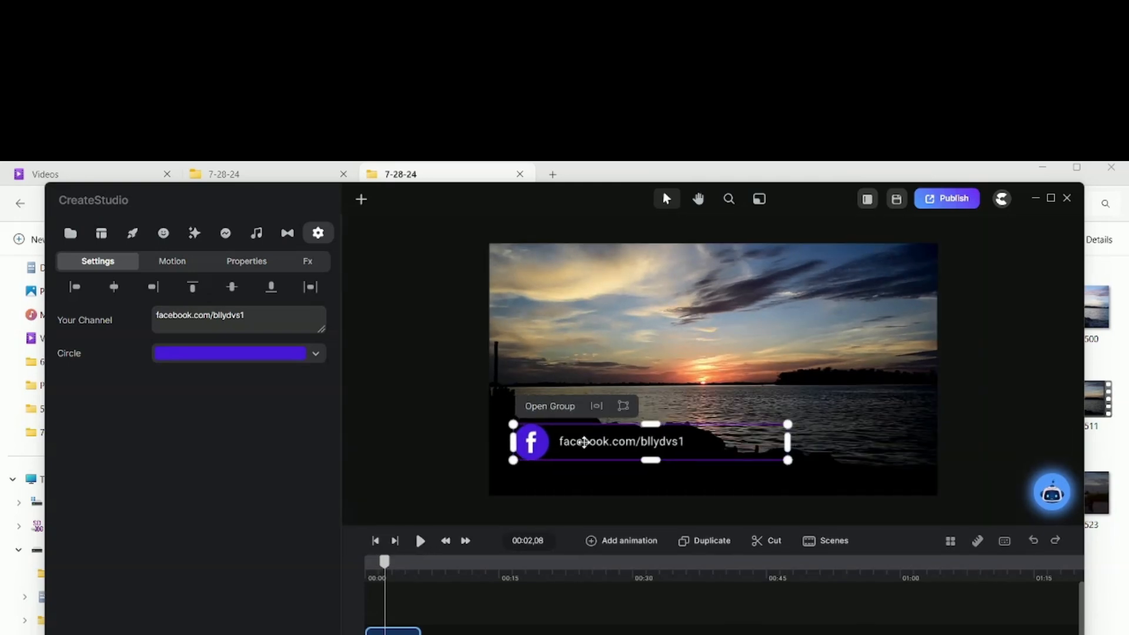
# Make the Facebook Page element slightly smaller and place it in the lower-left corner of the video frame.
pyautogui.moveTo(573, 447); pyautogui.dragTo(570, 457)
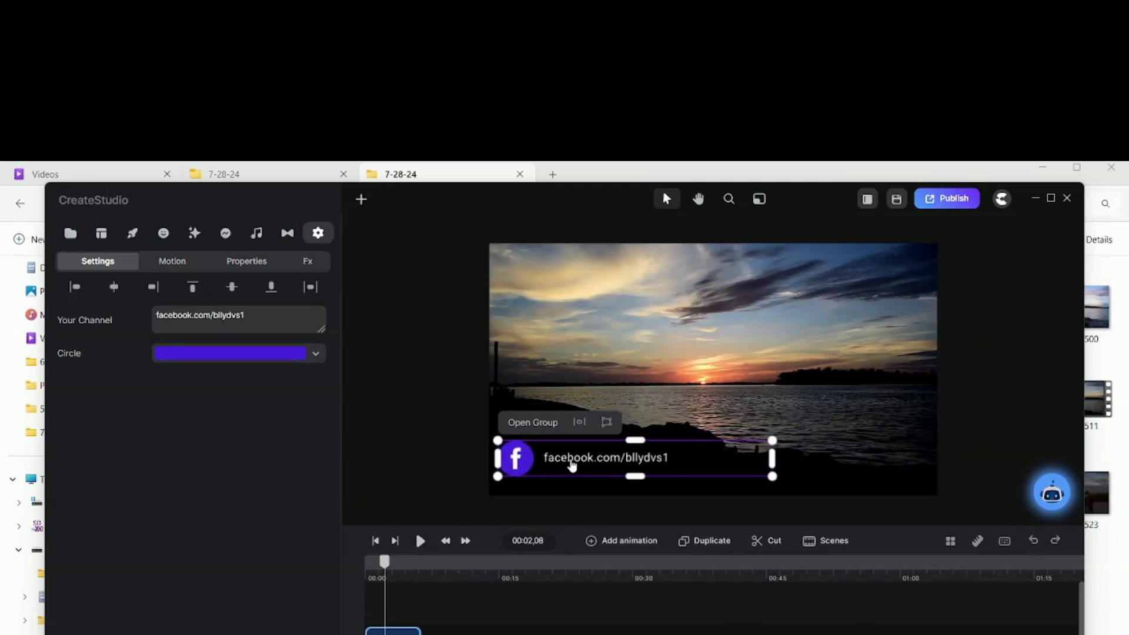
pyautogui.moveTo(636, 475); pyautogui.dragTo(636, 471)
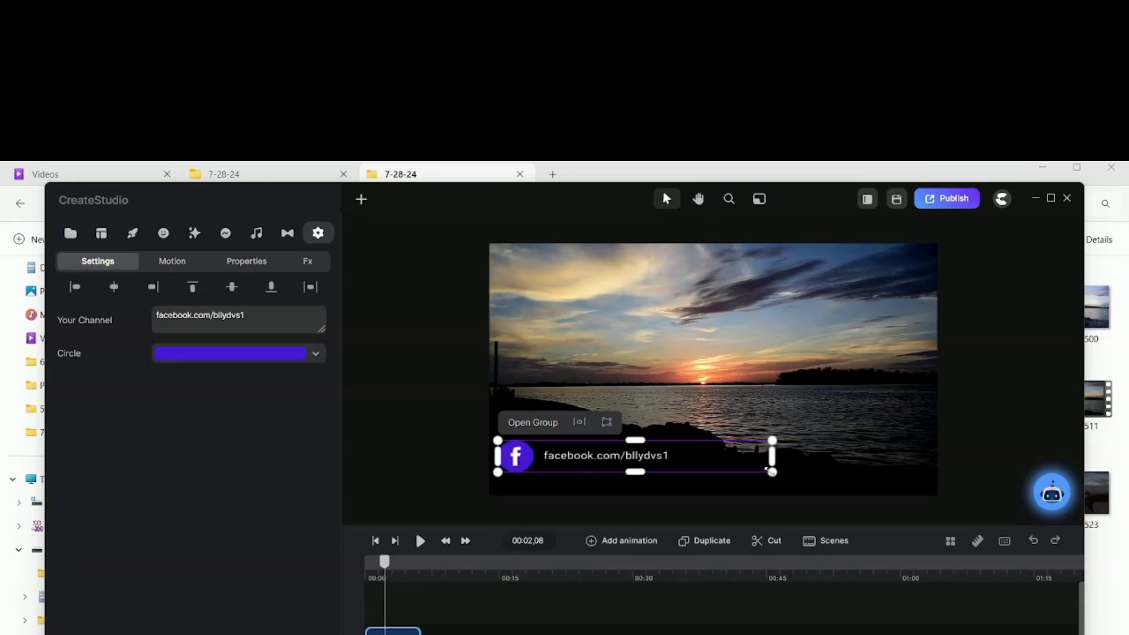
pyautogui.moveTo(763, 457); pyautogui.dragTo(750, 459)
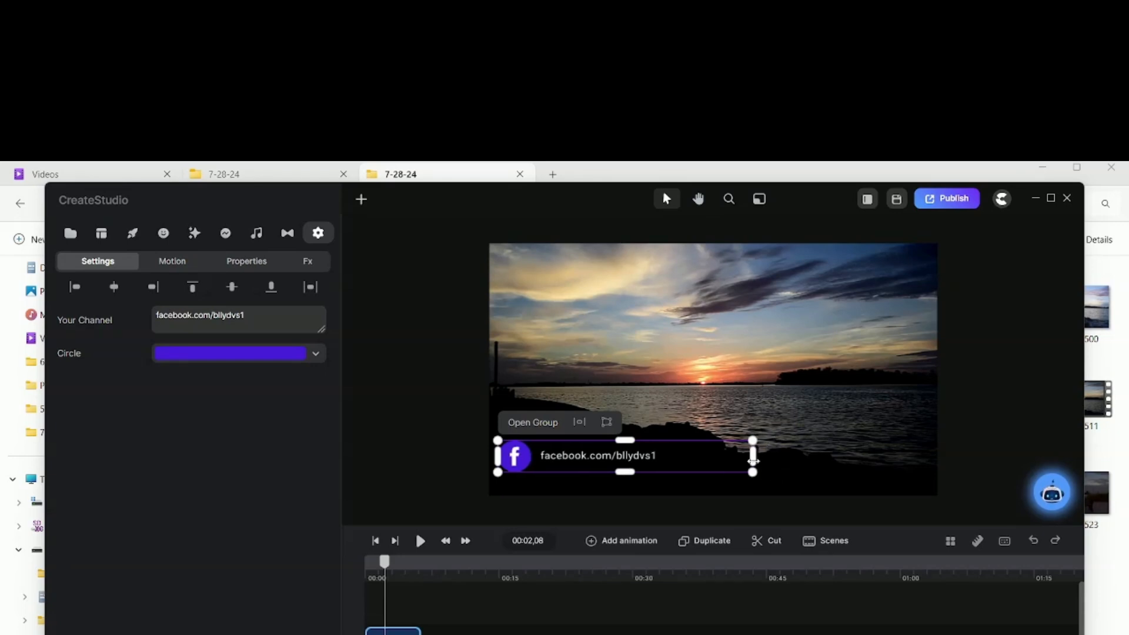
pyautogui.moveTo(599, 455); pyautogui.dragTo(600, 458)
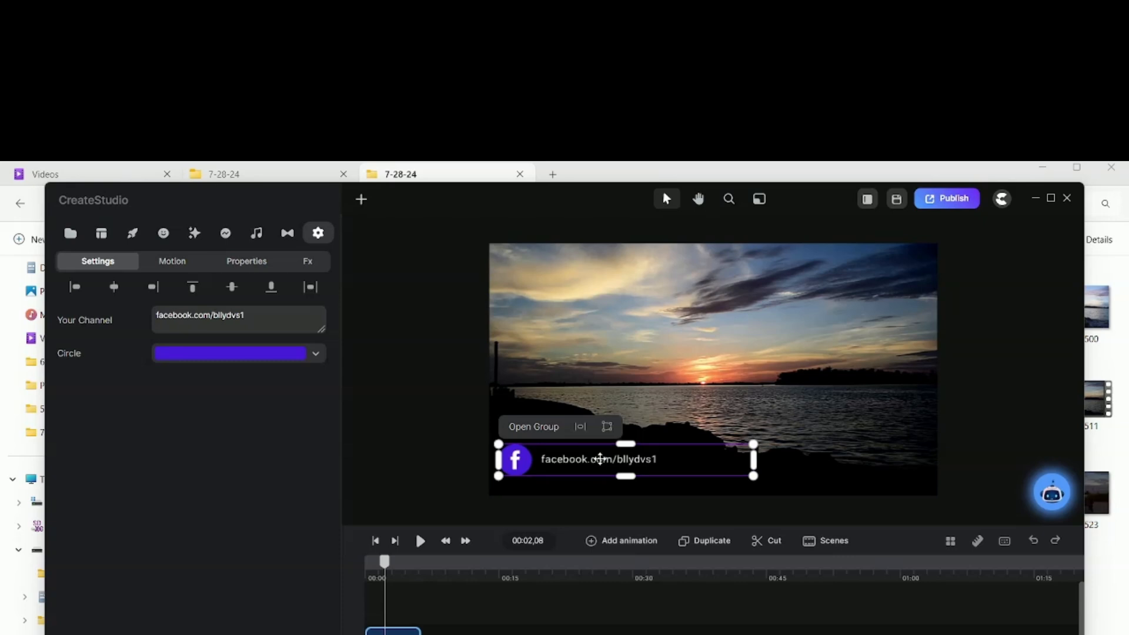
pyautogui.click(619, 498)
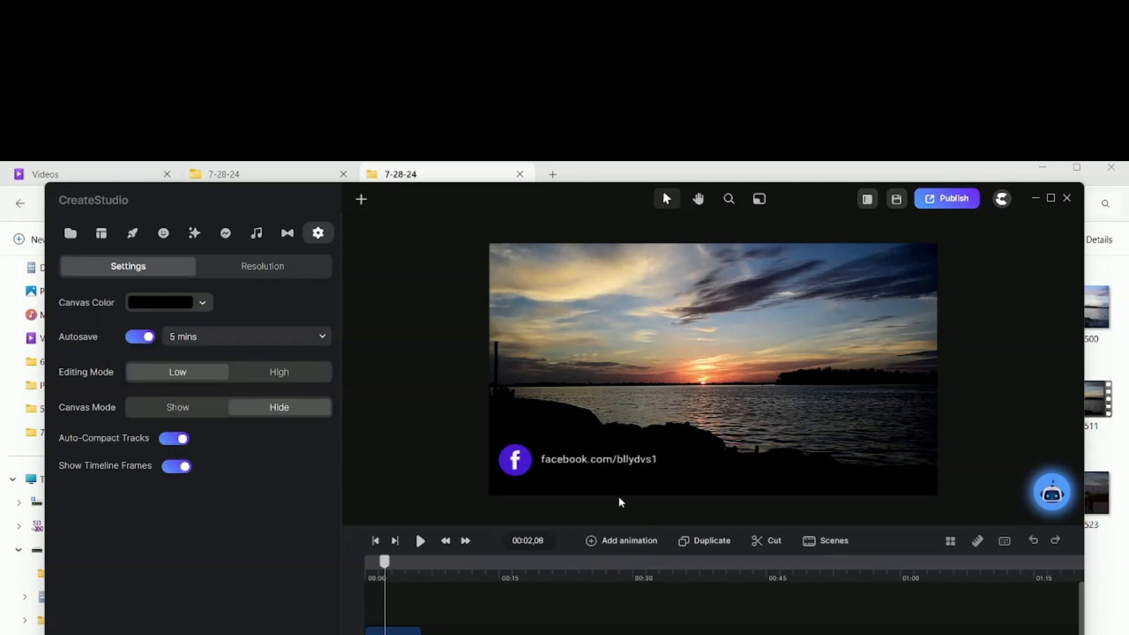
pyautogui.click(624, 493)
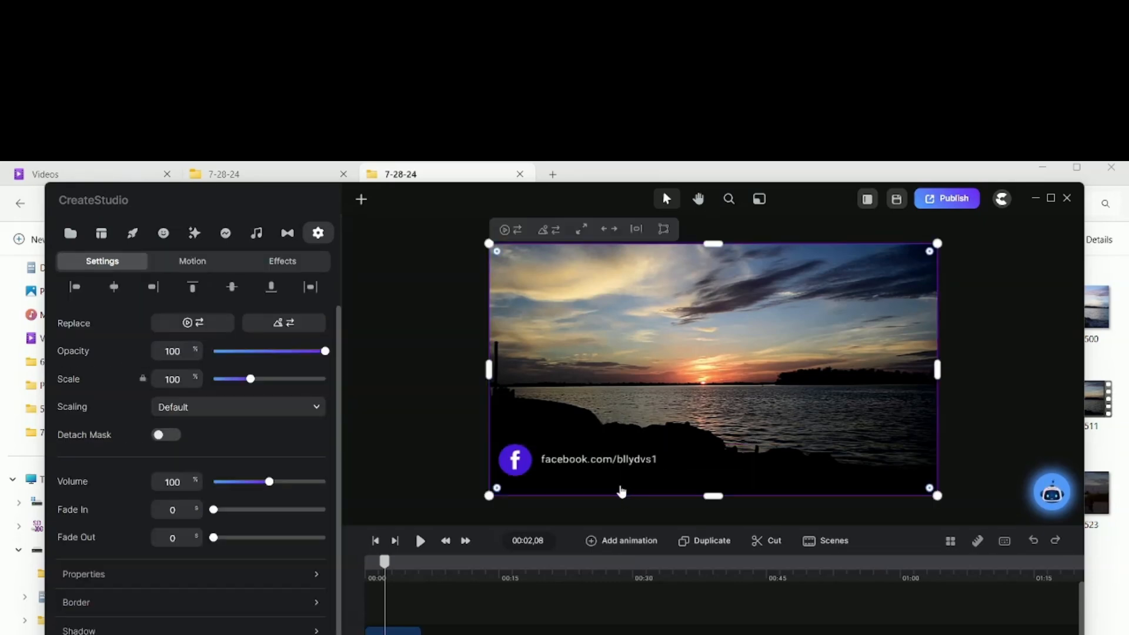
pyautogui.click(610, 467)
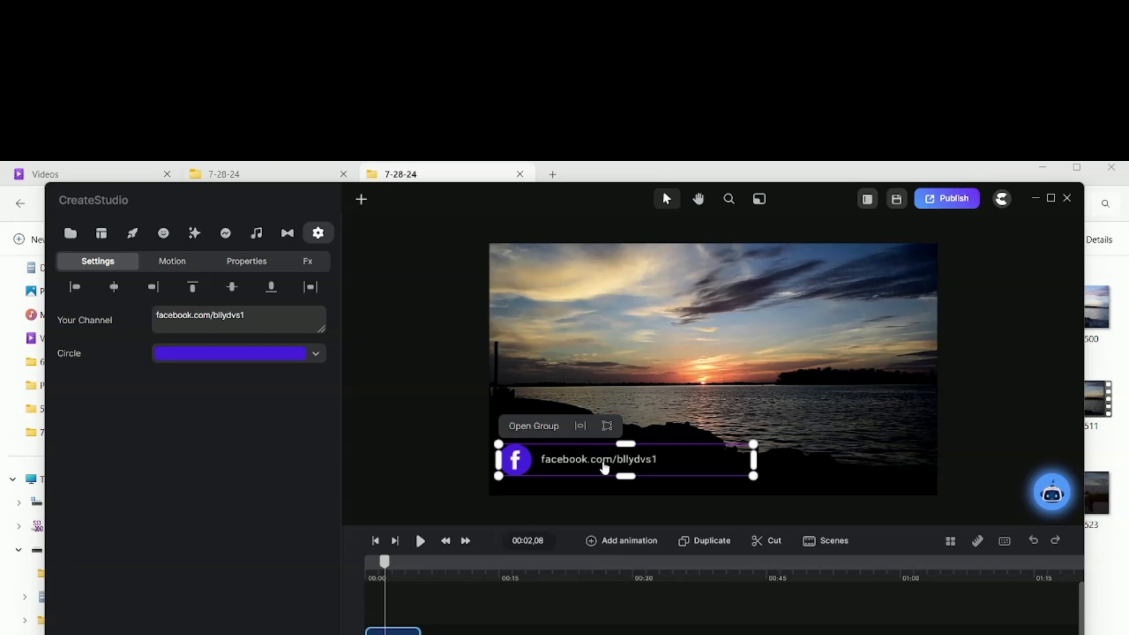
pyautogui.moveTo(605, 467); pyautogui.dragTo(600, 466)
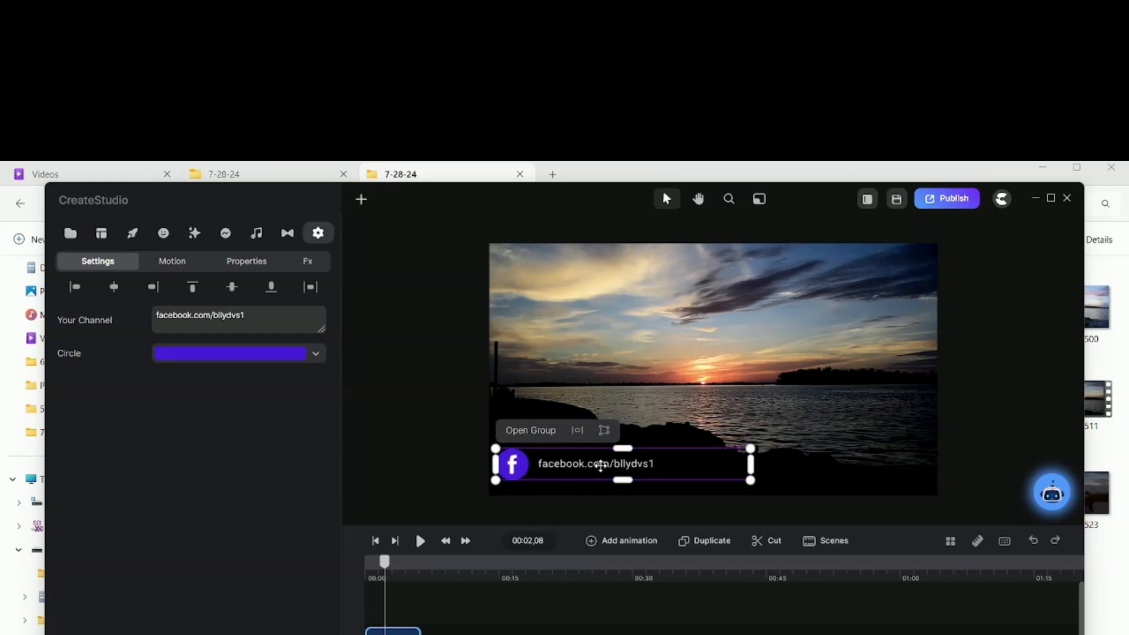
pyautogui.click(656, 405)
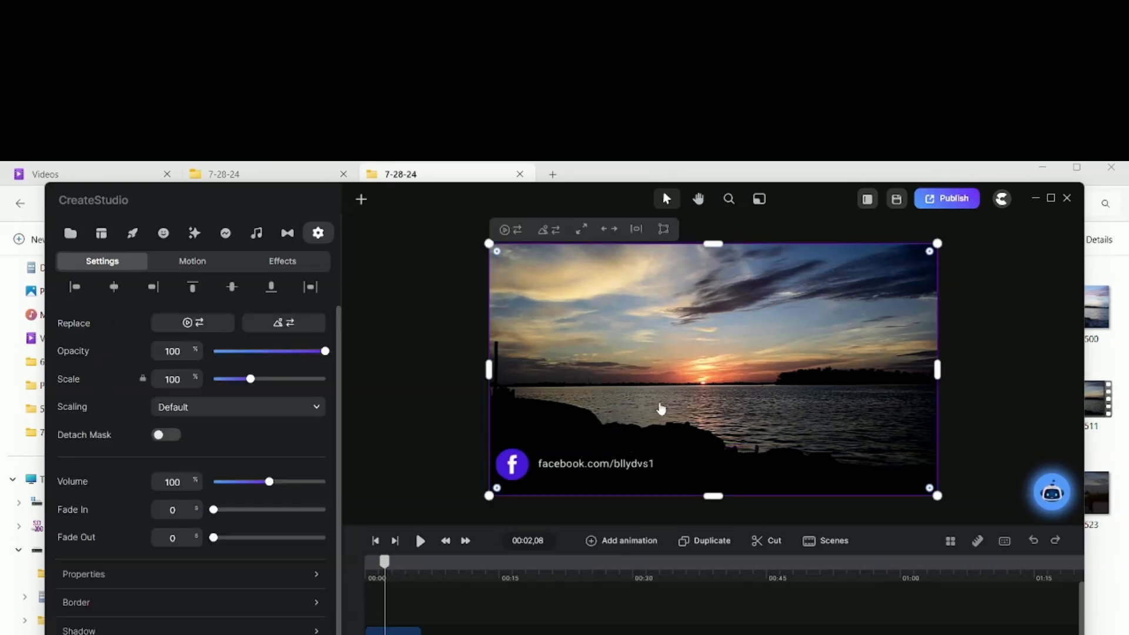
# Play the video past the end of the Facebook Page element and return the playhead to the start.
pyautogui.click(421, 541)
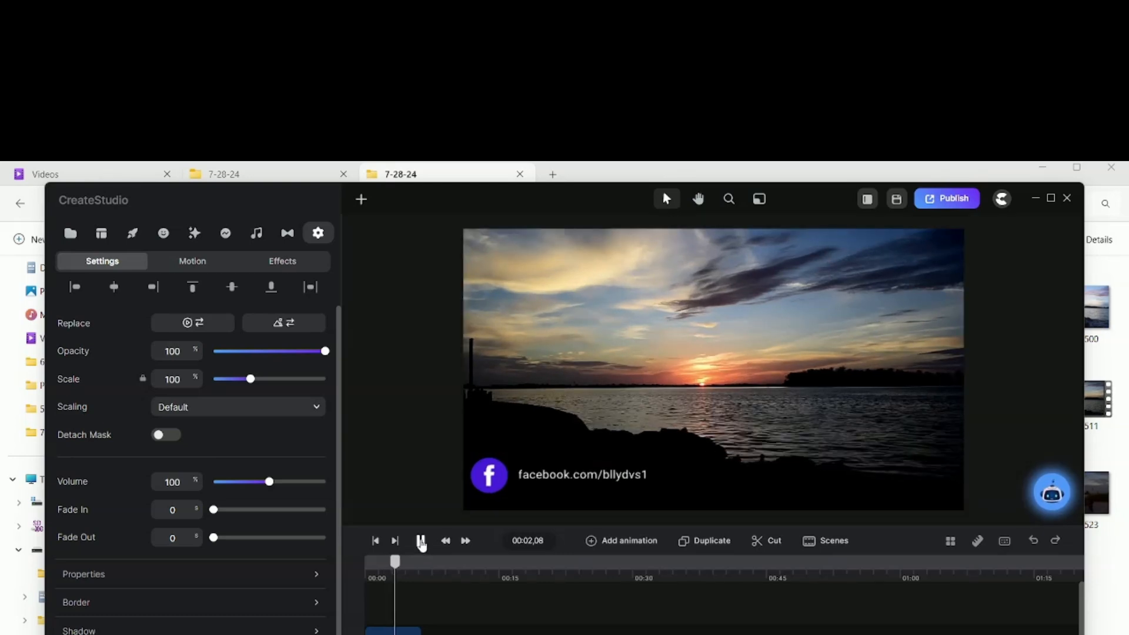
pyautogui.click(421, 541)
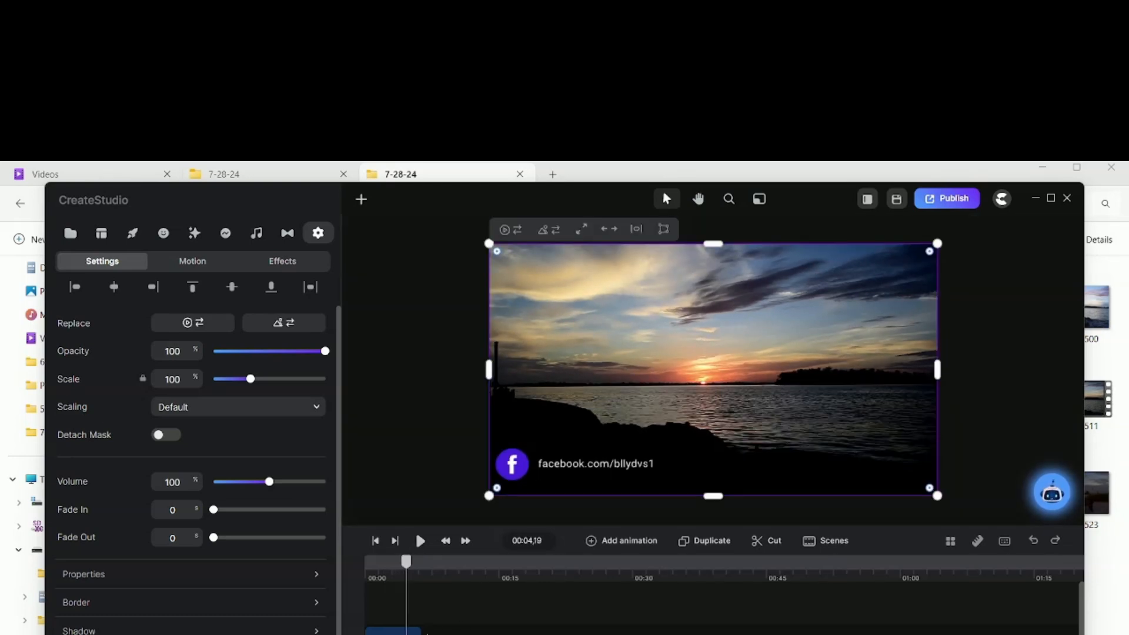
pyautogui.click(512, 464)
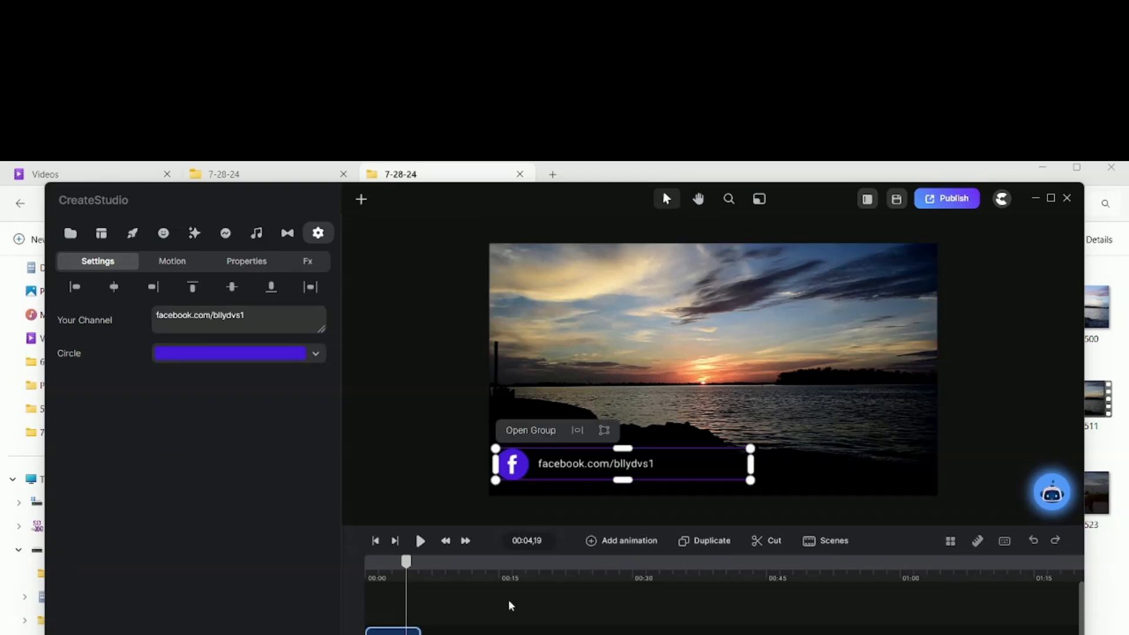
pyautogui.click(421, 541)
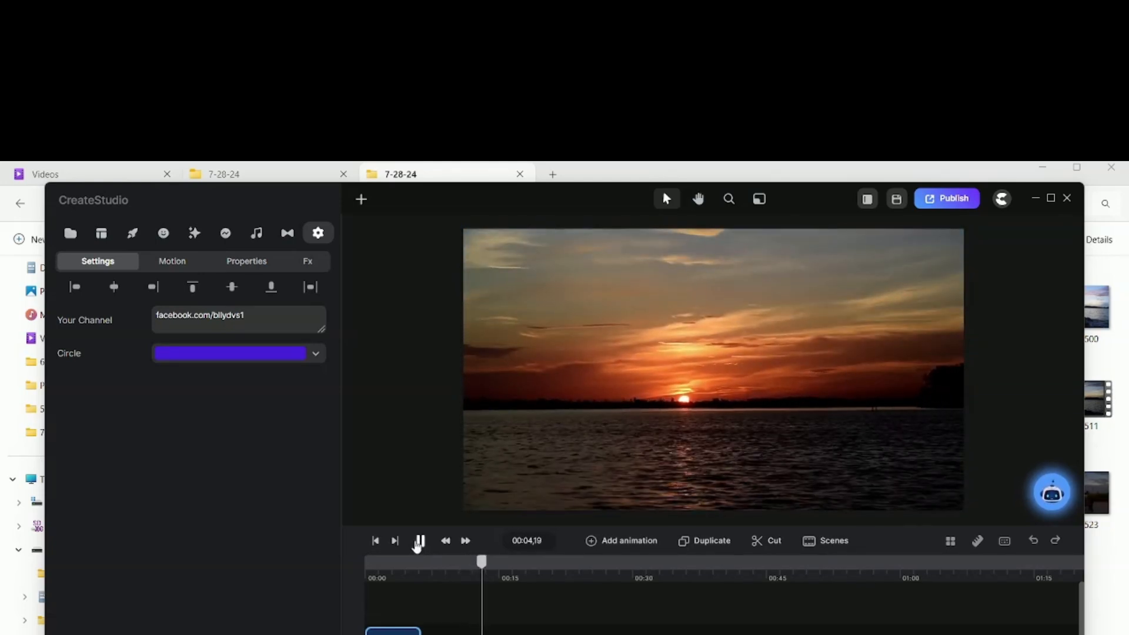
pyautogui.click(419, 541)
pyautogui.moveTo(396, 565); pyautogui.dragTo(364, 566)
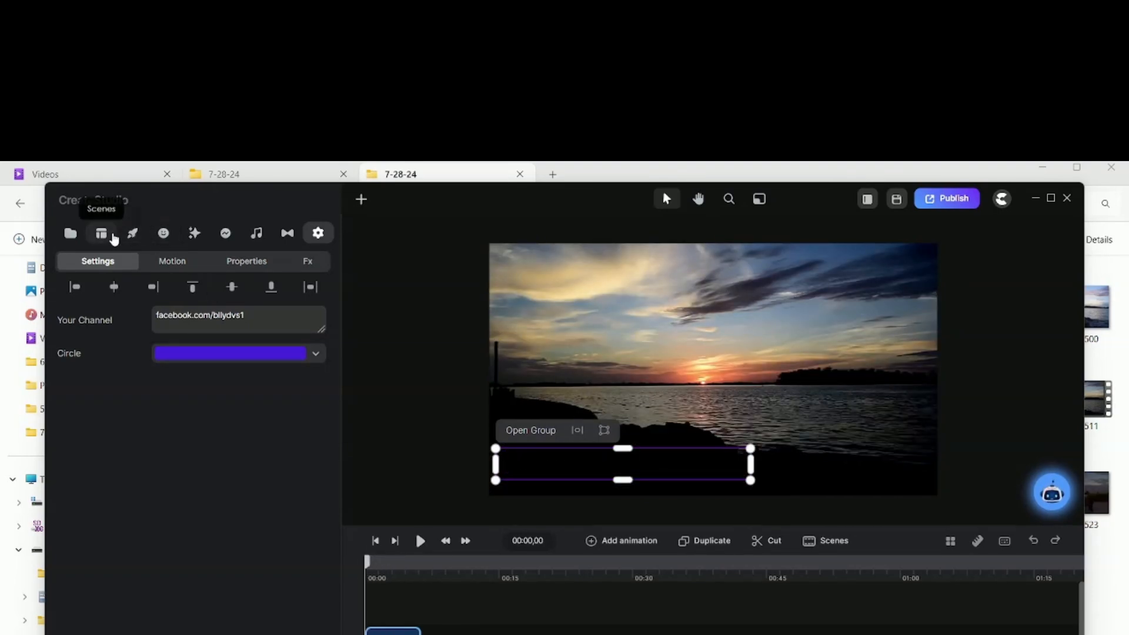
# Add the saved BOLD TITLE SCENE from the personal scenes to the start of the timeline.
pyautogui.click(101, 234)
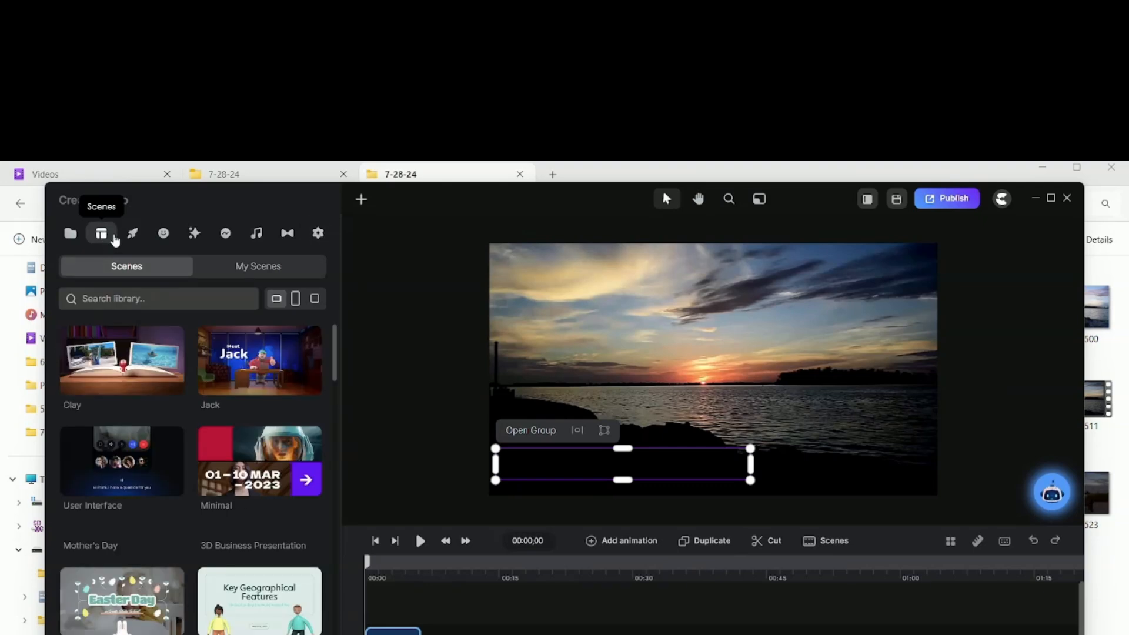
pyautogui.click(244, 267)
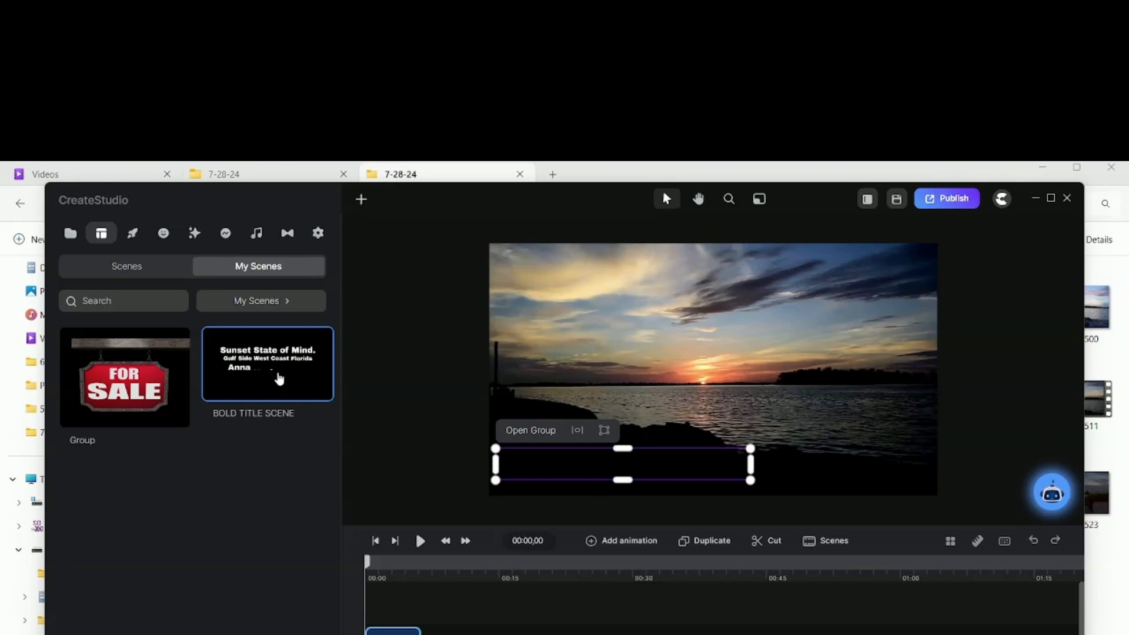
pyautogui.moveTo(279, 385); pyautogui.dragTo(398, 596)
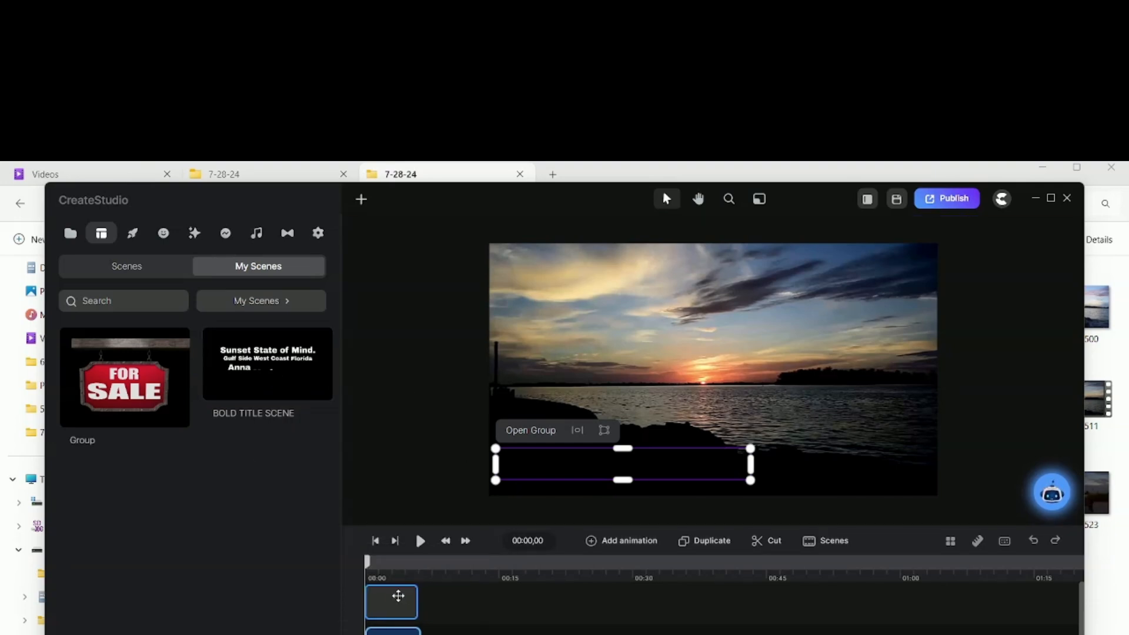
pyautogui.press('Delete')
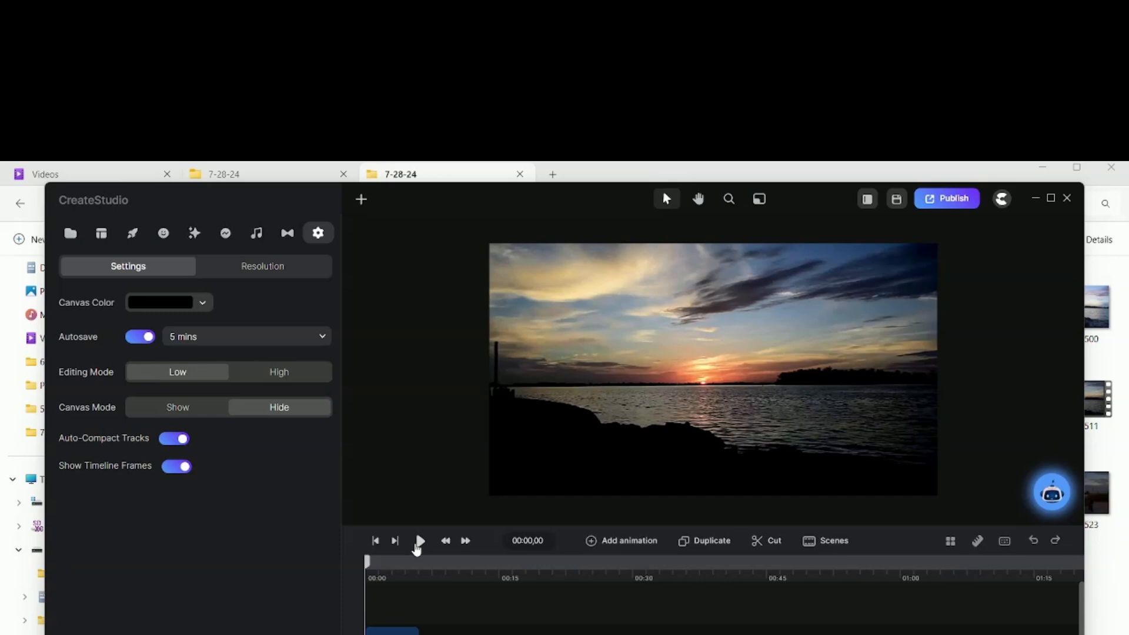
# Play the opening with the title over the video, pause at about 00:01,23 and move the playhead back to 00:01,10.
pyautogui.click(419, 541)
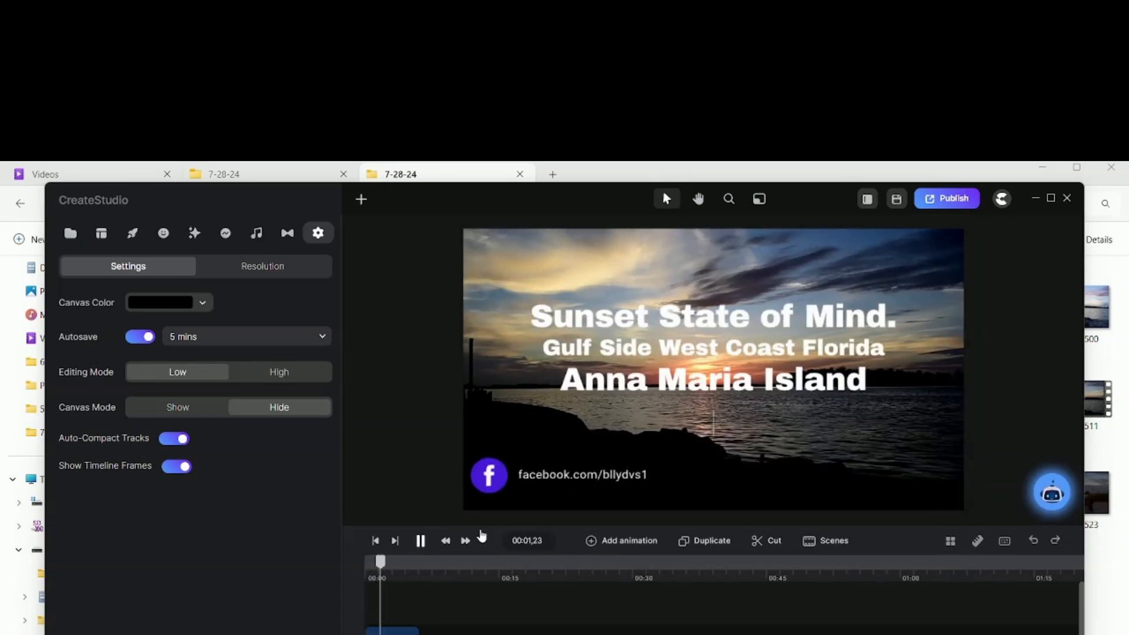
pyautogui.click(414, 599)
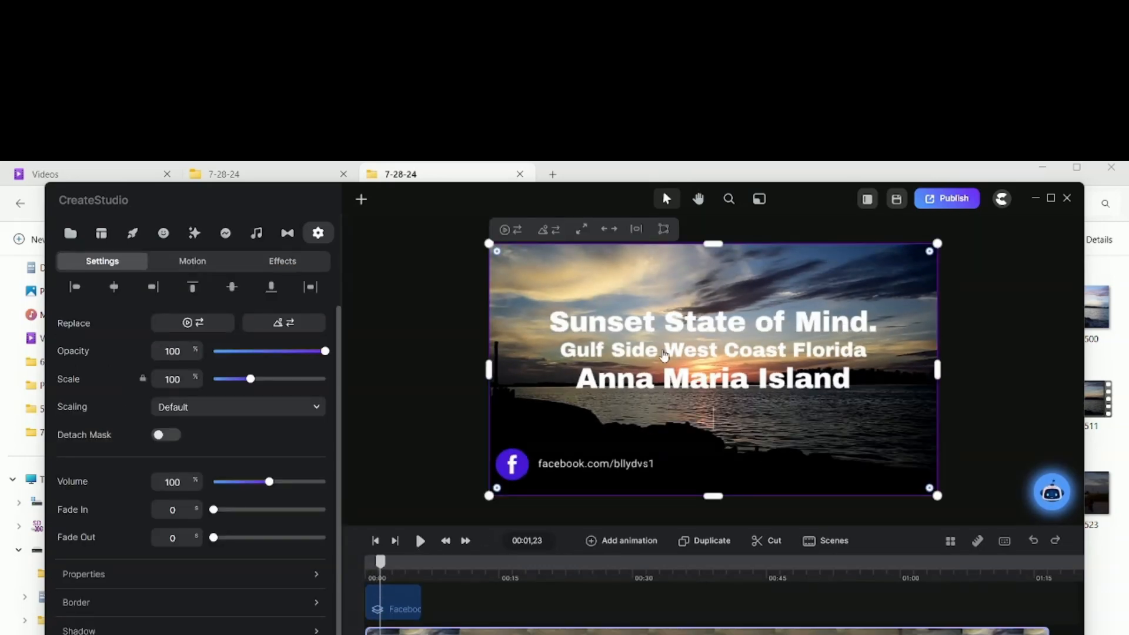
pyautogui.click(412, 597)
pyautogui.click(398, 599)
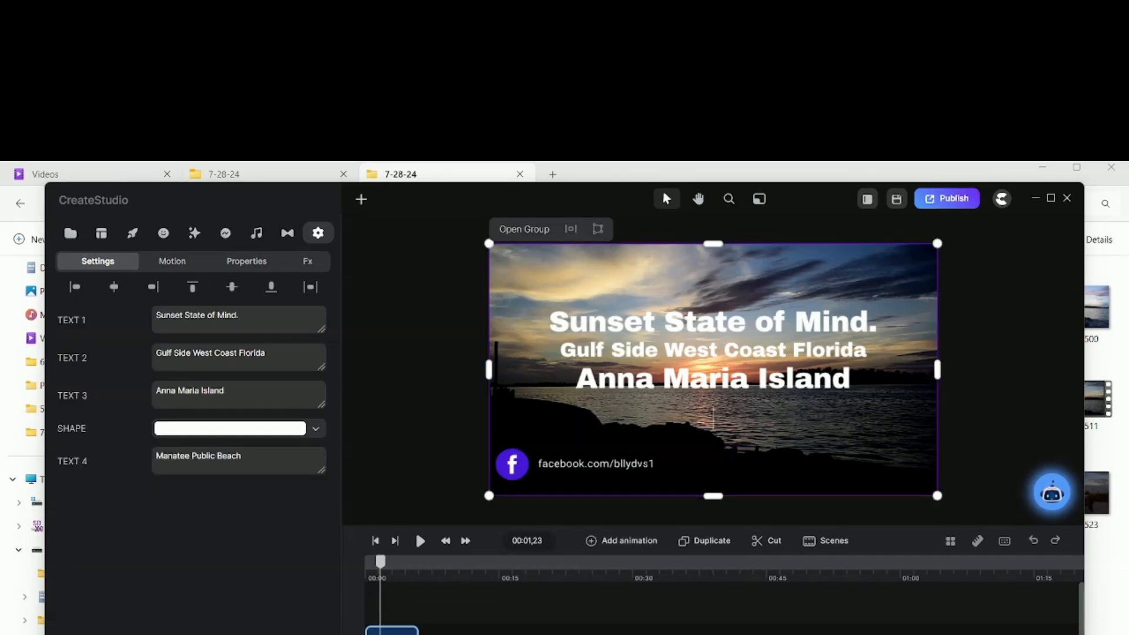
pyautogui.click(478, 609)
pyautogui.moveTo(407, 568); pyautogui.dragTo(377, 564)
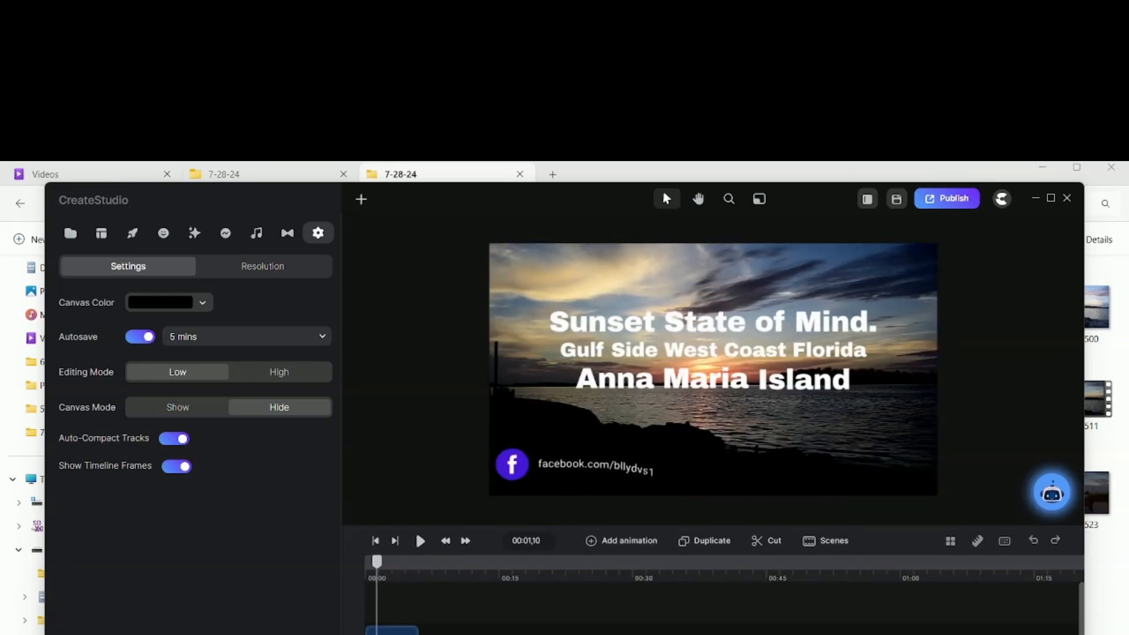
# Open the BOLD TITLE SCENE group for editing.
pyautogui.click(619, 298)
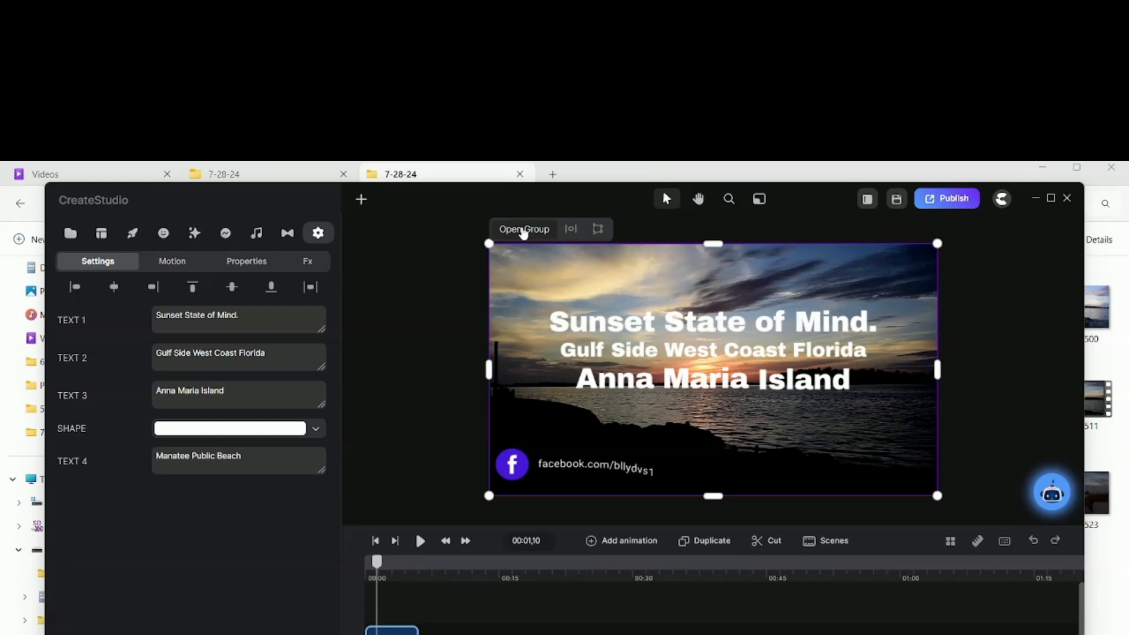
pyautogui.click(523, 229)
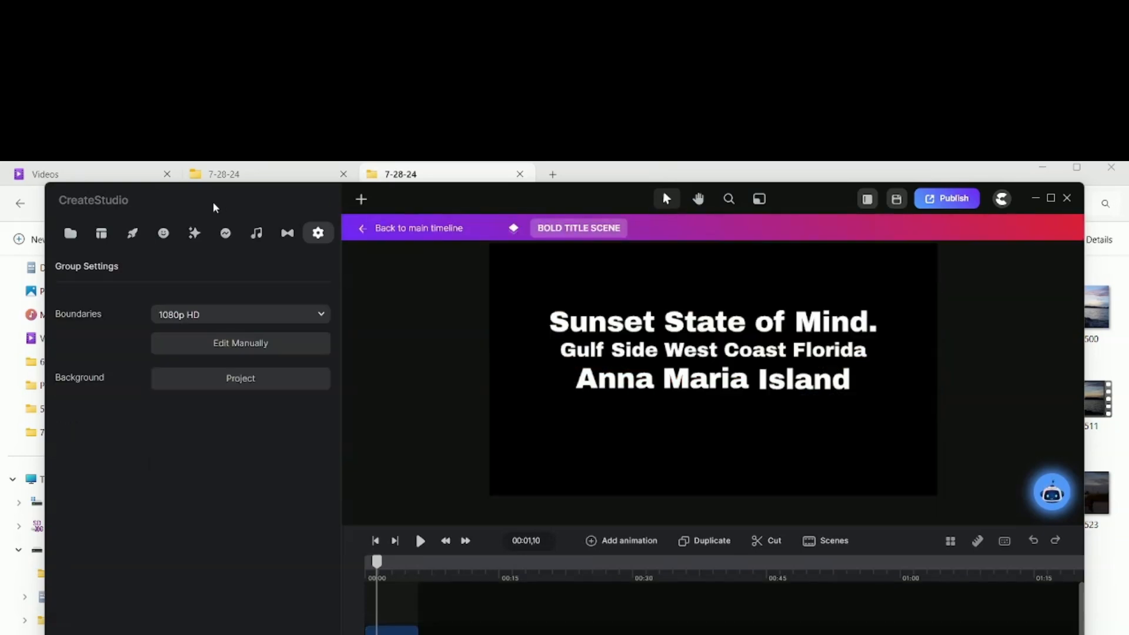
pyautogui.click(362, 229)
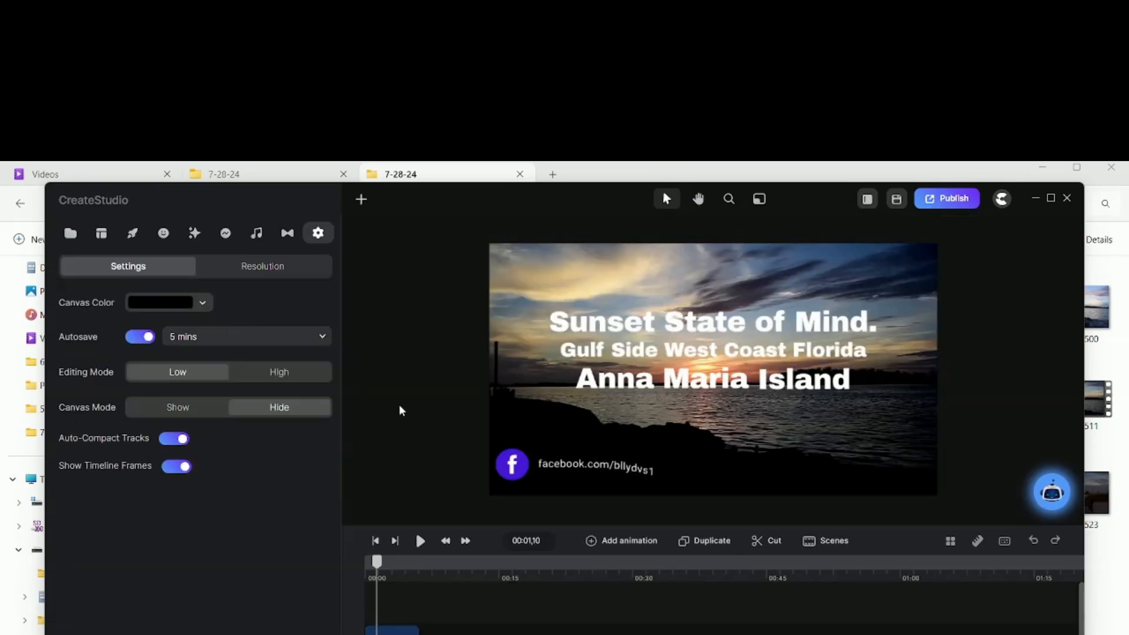
pyautogui.click(400, 631)
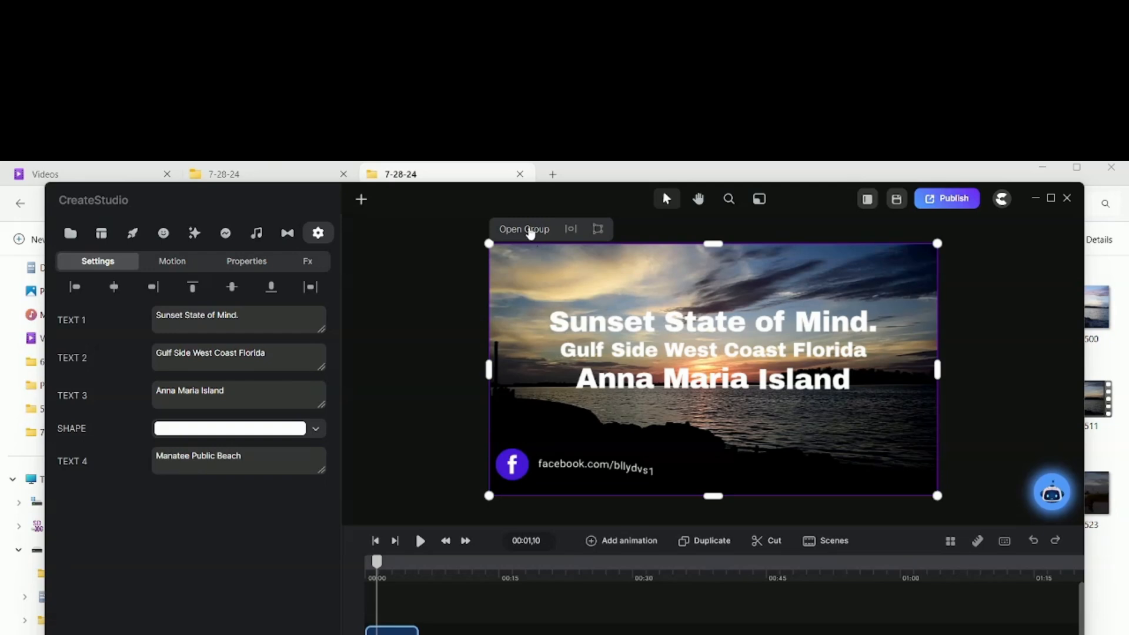
pyautogui.click(523, 231)
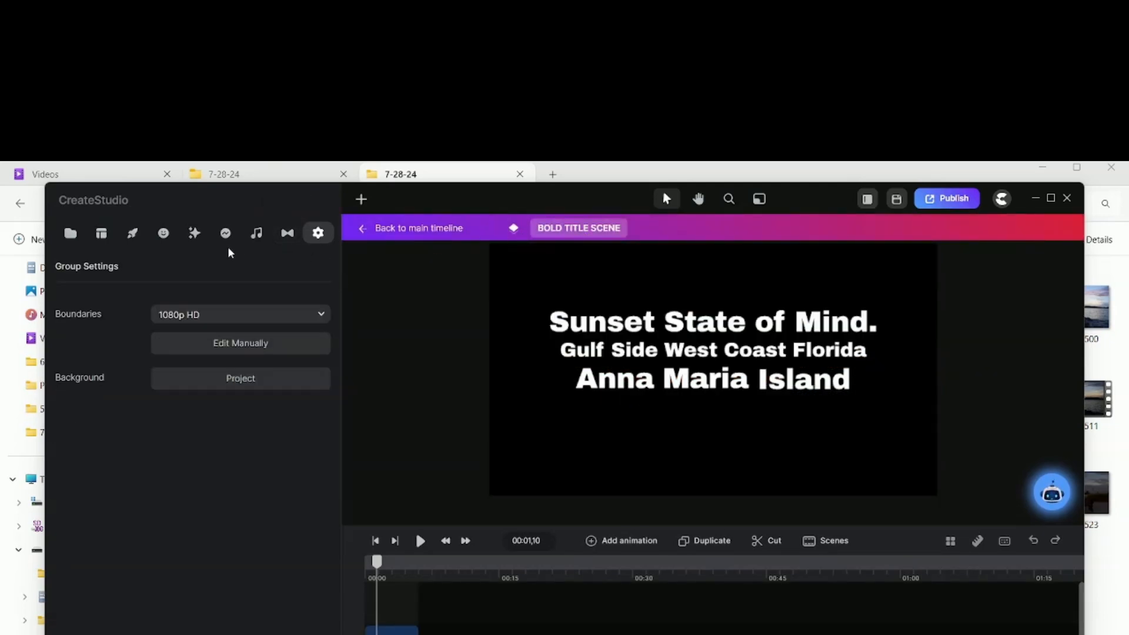
# Change the title's first text line to "Sunise State of Mind.".
pyautogui.click(692, 327)
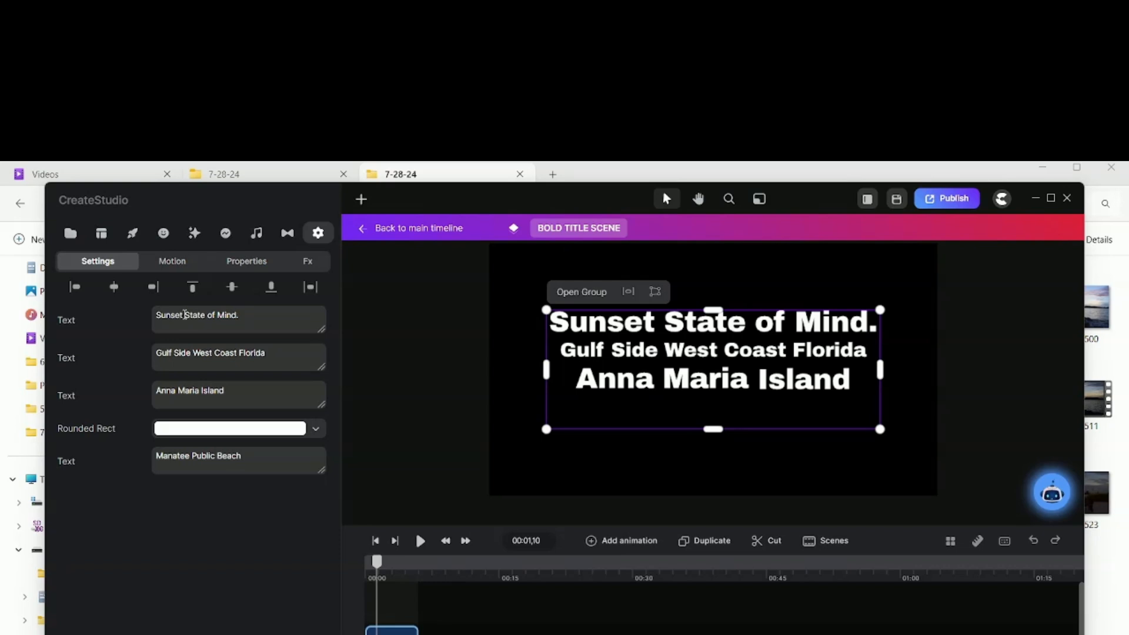
pyautogui.click(185, 314)
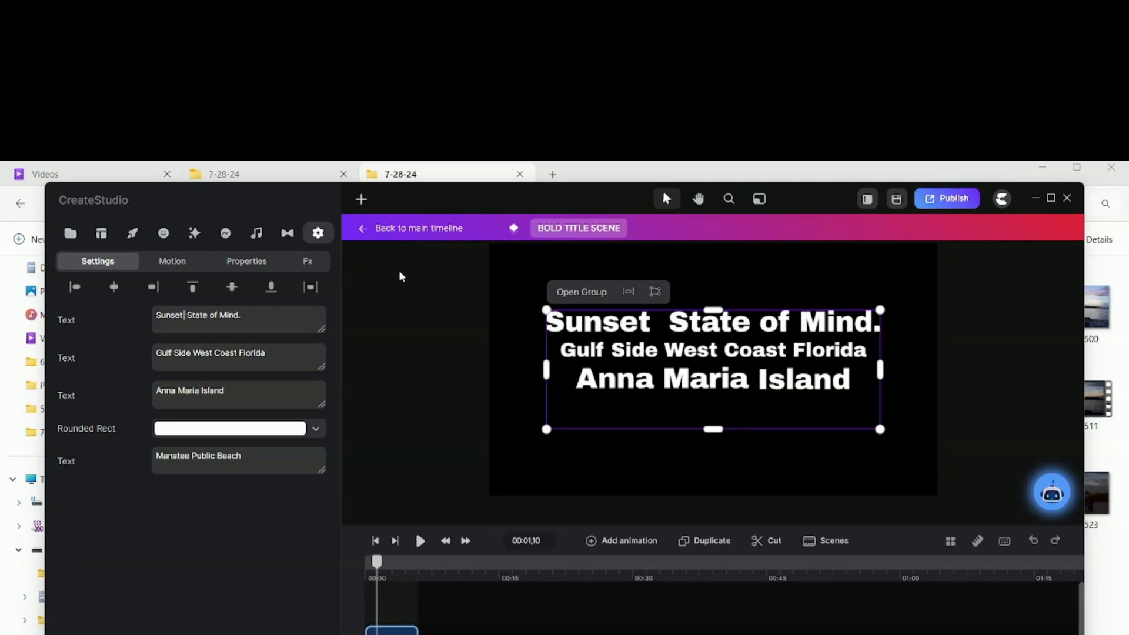
pyautogui.press('BackSpace')
pyautogui.press('BackSpace')
pyautogui.press('BackSpace')
pyautogui.press('BackSpace')
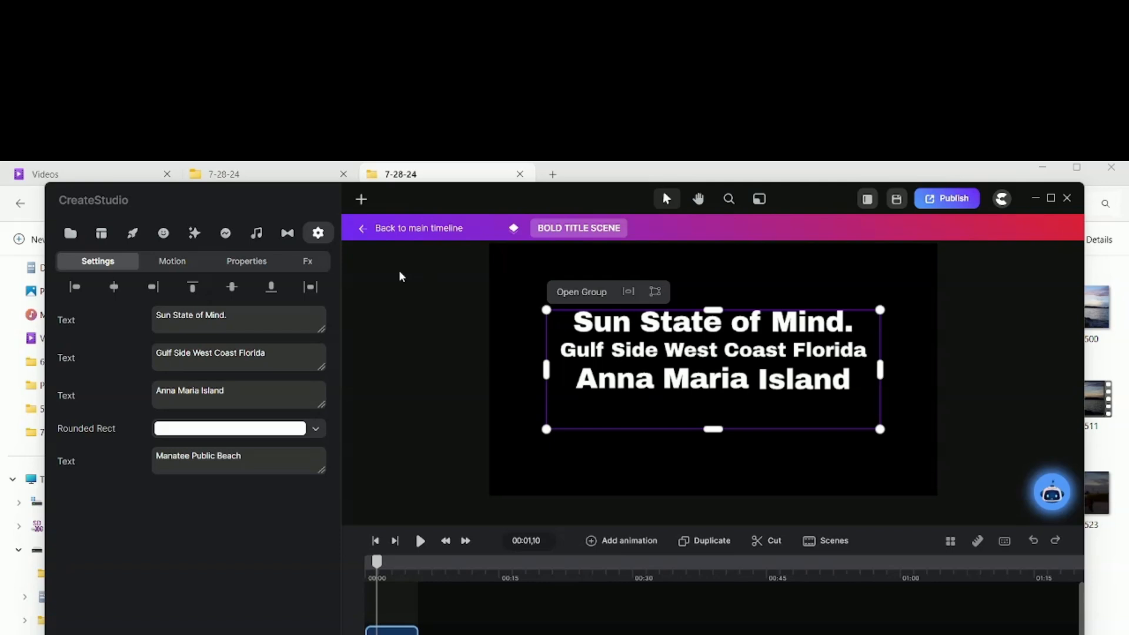
pyautogui.write('ise')
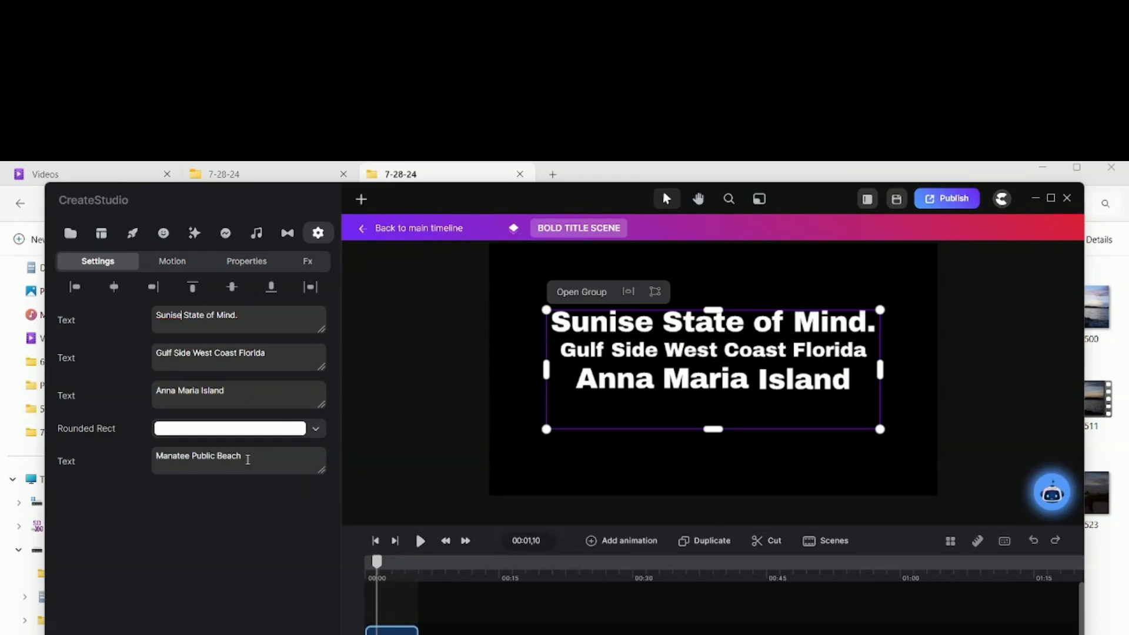
# Replace the title's last text line, "Manatee Public Beach", with "Long Boat Pass".
pyautogui.moveTo(262, 461); pyautogui.dragTo(154, 457)
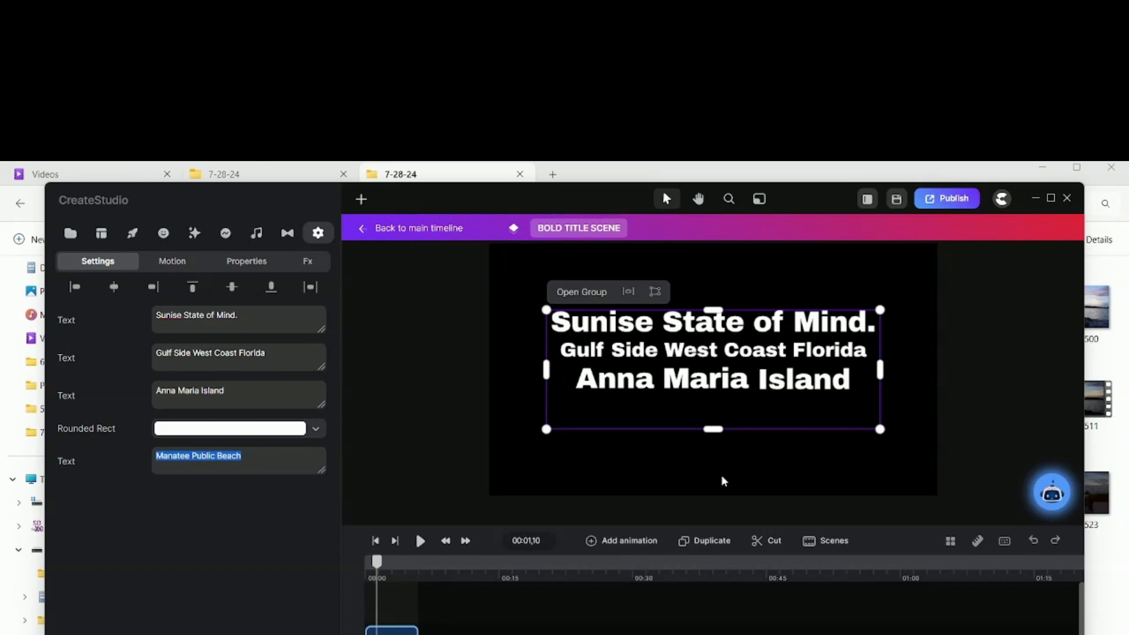
pyautogui.write('L')
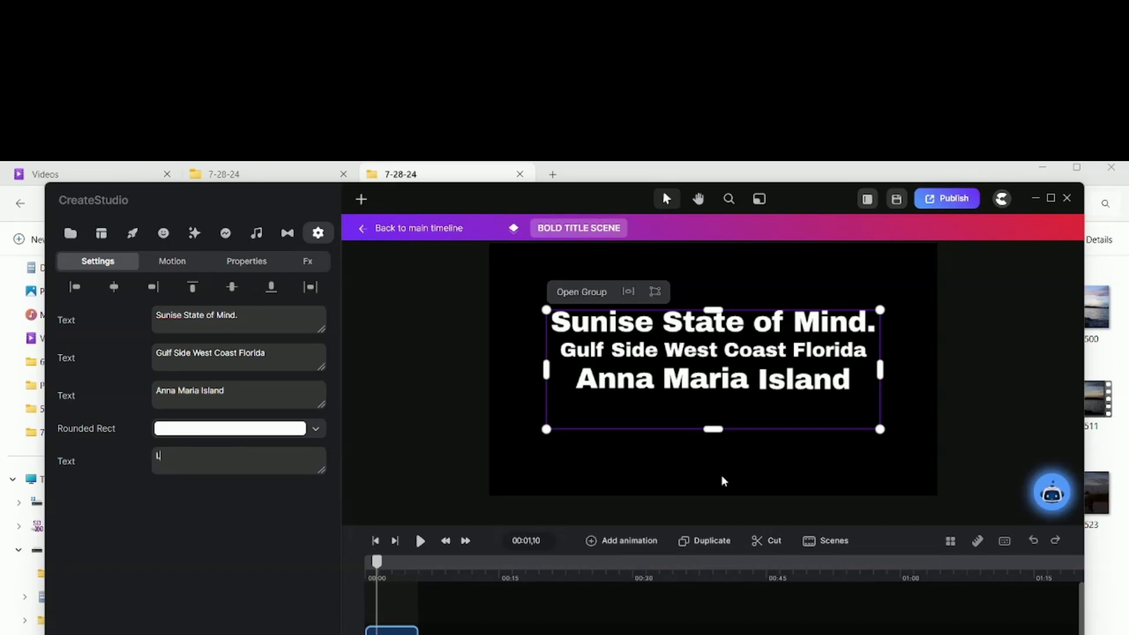
pyautogui.write('ong Boat Padd===')
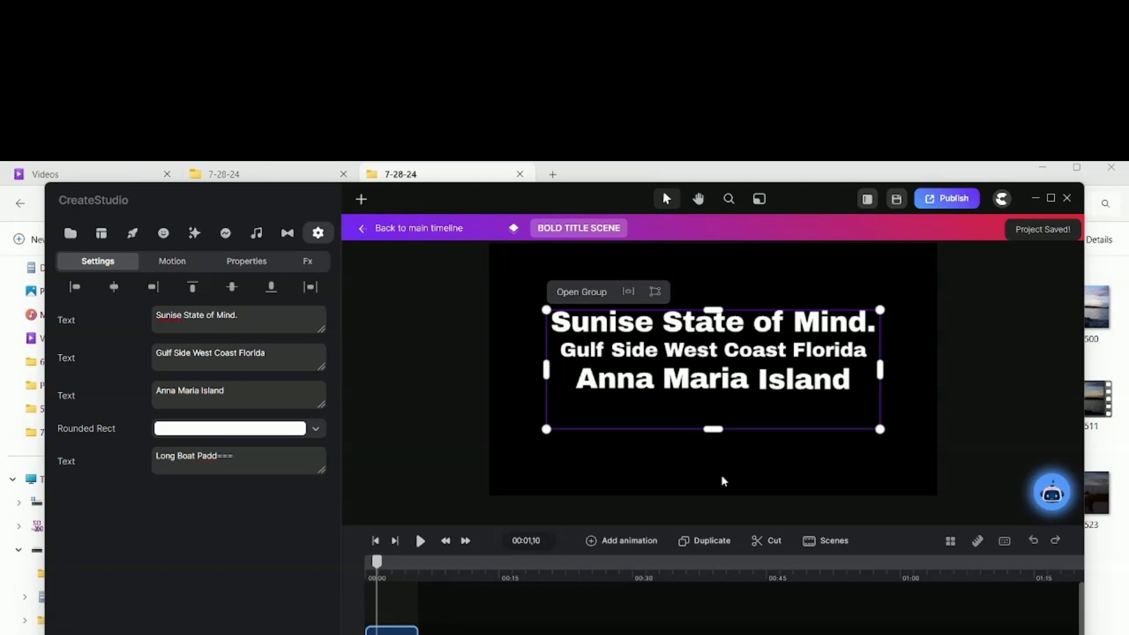
pyautogui.press('BackSpace')
pyautogui.press('BackSpace')
pyautogui.press('BackSpace')
pyautogui.press('BackSpace')
pyautogui.press('BackSpace')
pyautogui.write('ss')
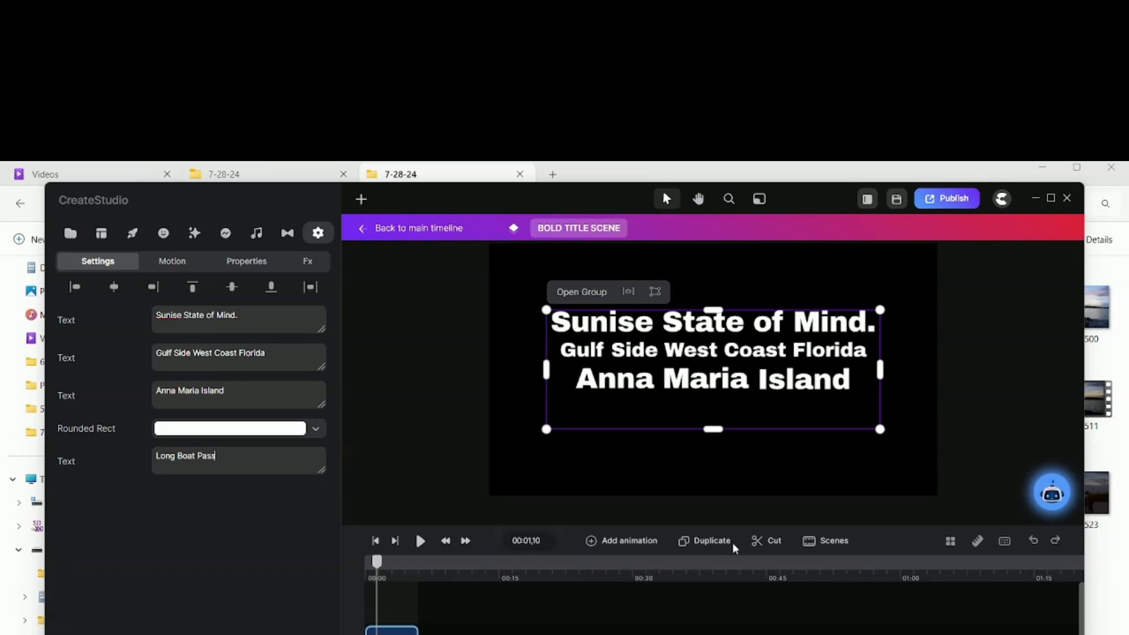
# Play the title to 00:04,00, then open its text group and scale the white rectangle behind "Long Boat Pass" to 37%.
pyautogui.click(420, 541)
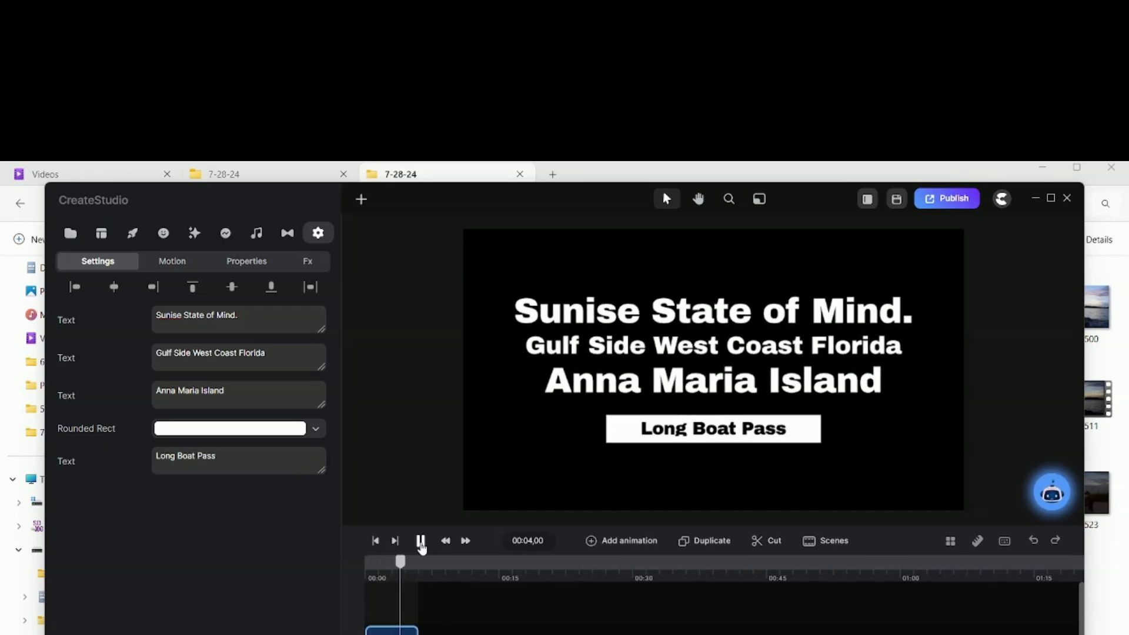
pyautogui.click(420, 540)
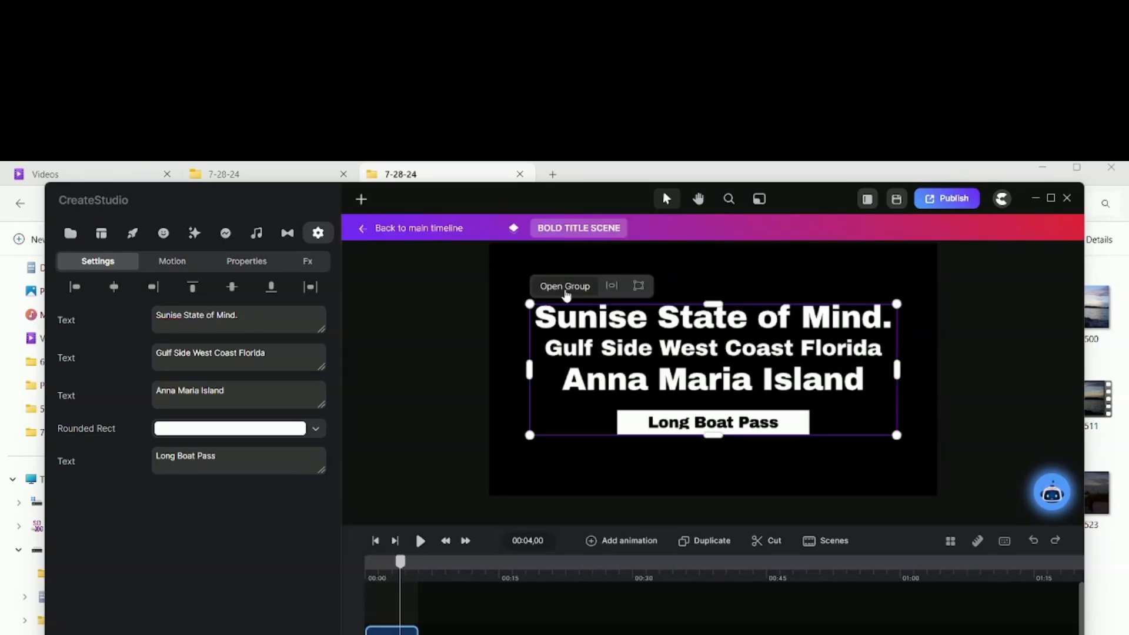
pyautogui.click(564, 286)
pyautogui.click(633, 483)
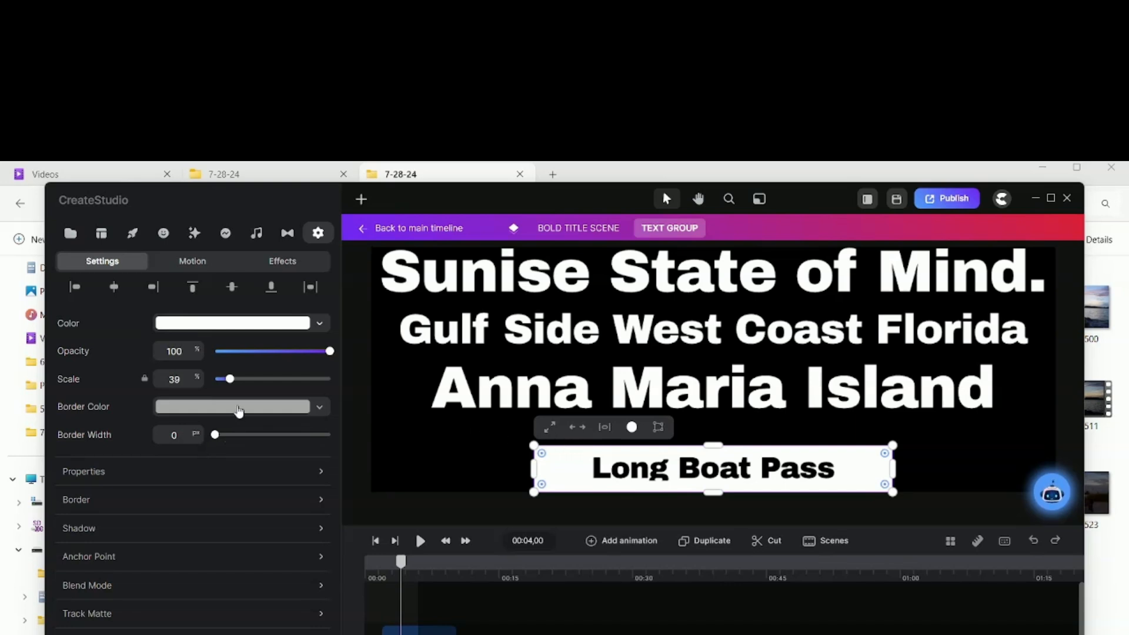
pyautogui.moveTo(229, 379); pyautogui.dragTo(229, 378)
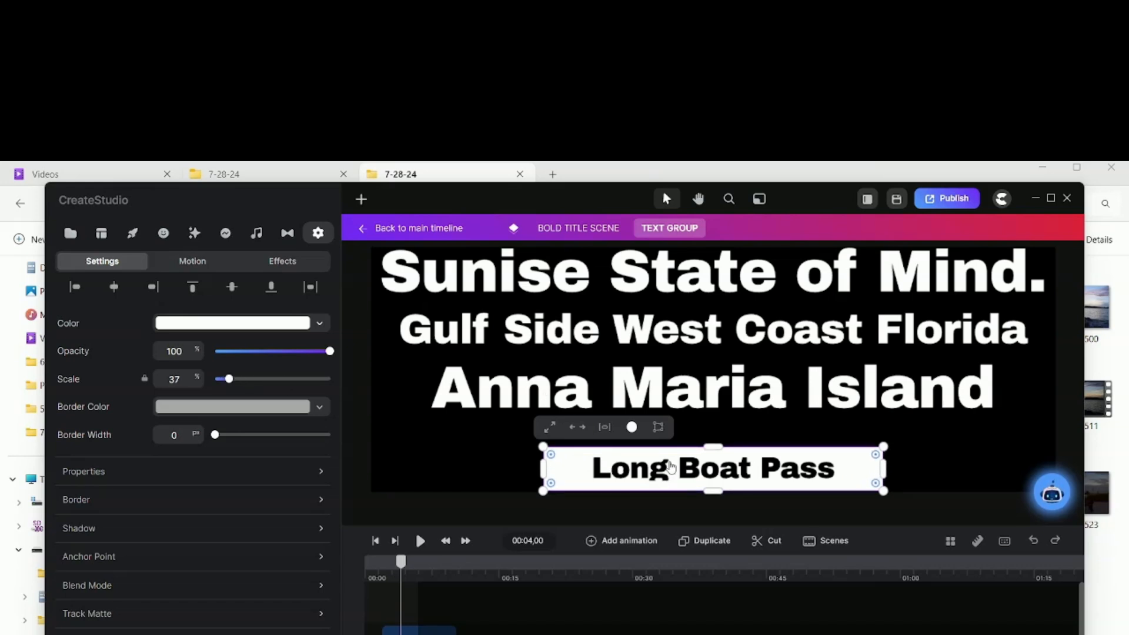
pyautogui.moveTo(671, 469); pyautogui.dragTo(671, 471)
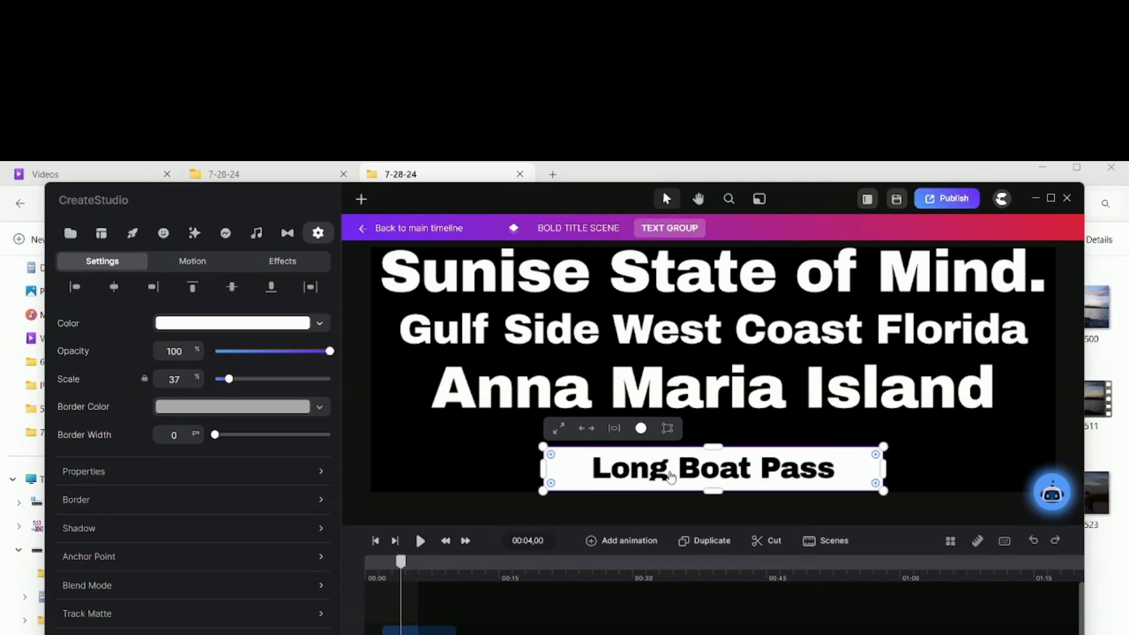
# Open the "Long Boat Pass" text's own group, shrink the text to 60% and reposition it near the strip's centre.
pyautogui.doubleClick(726, 475)
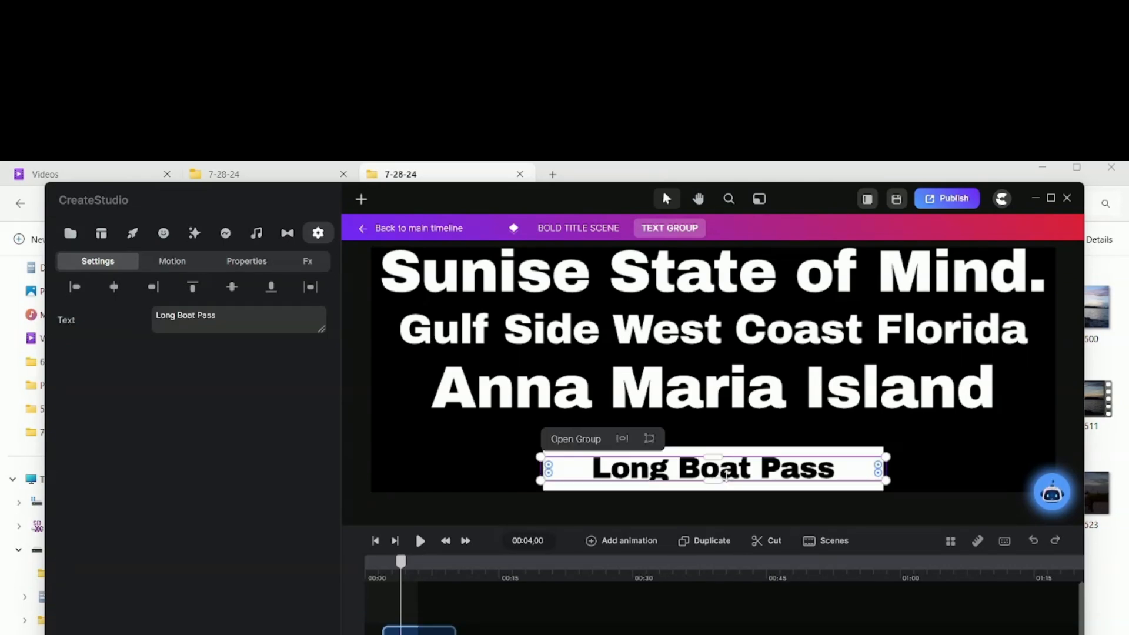
pyautogui.click(573, 439)
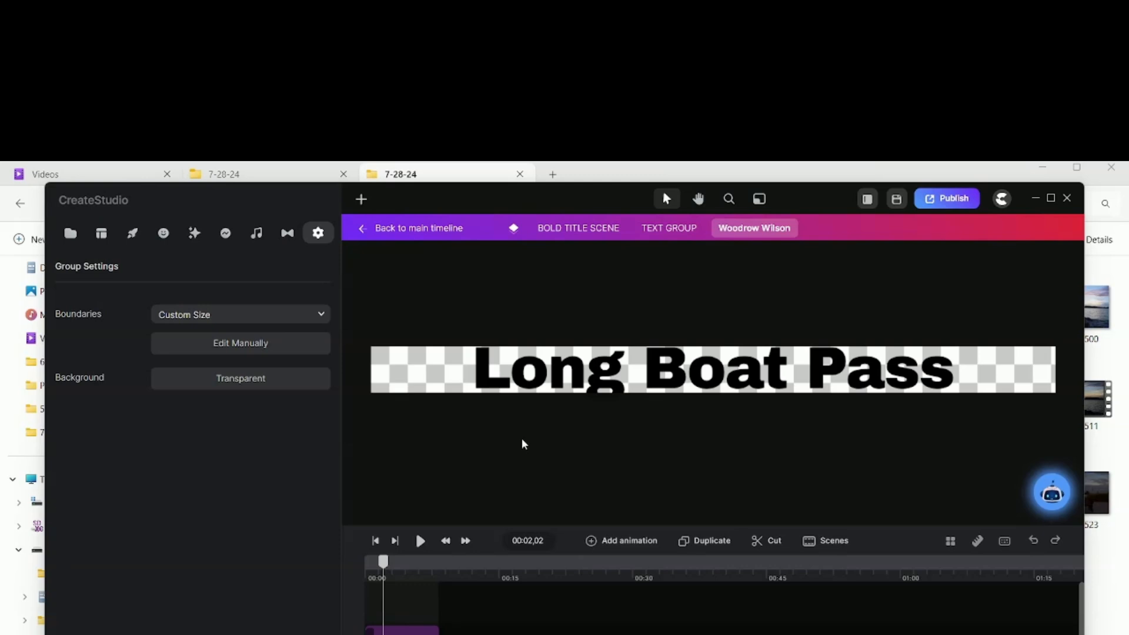
pyautogui.click(569, 380)
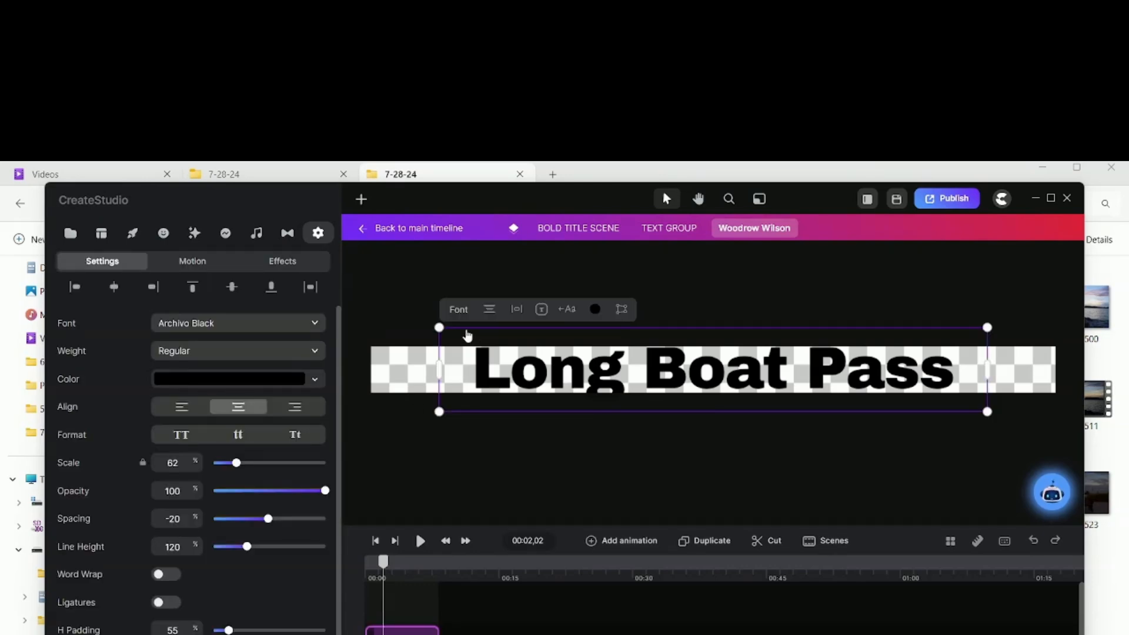
pyautogui.moveTo(568, 364); pyautogui.dragTo(568, 366)
pyautogui.moveTo(432, 321); pyautogui.dragTo(447, 339)
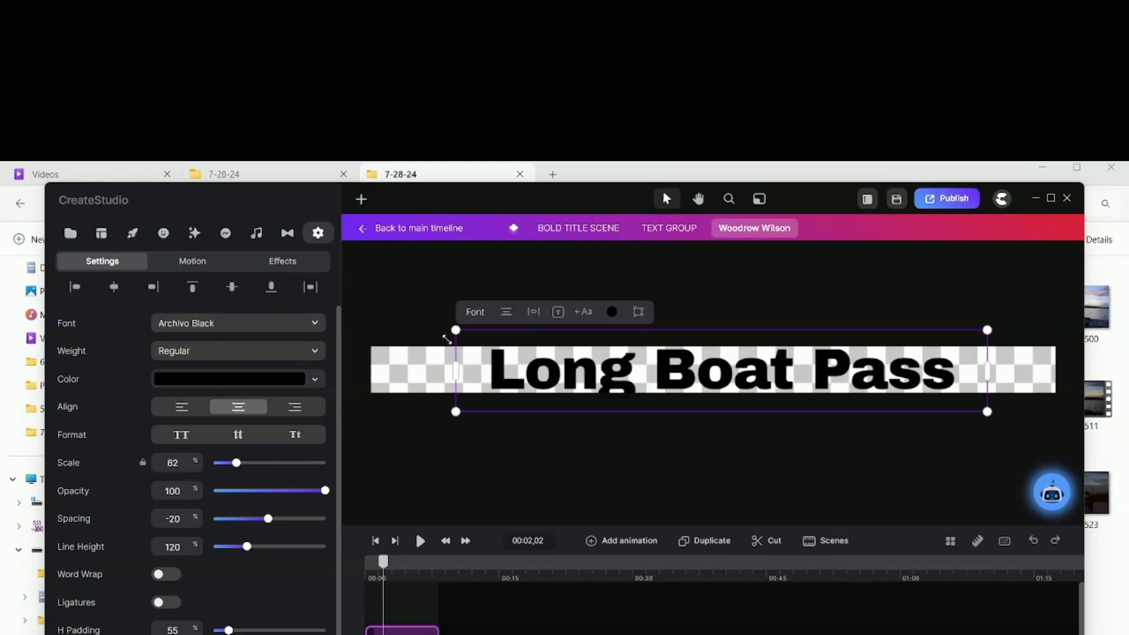
pyautogui.rightClick(588, 379)
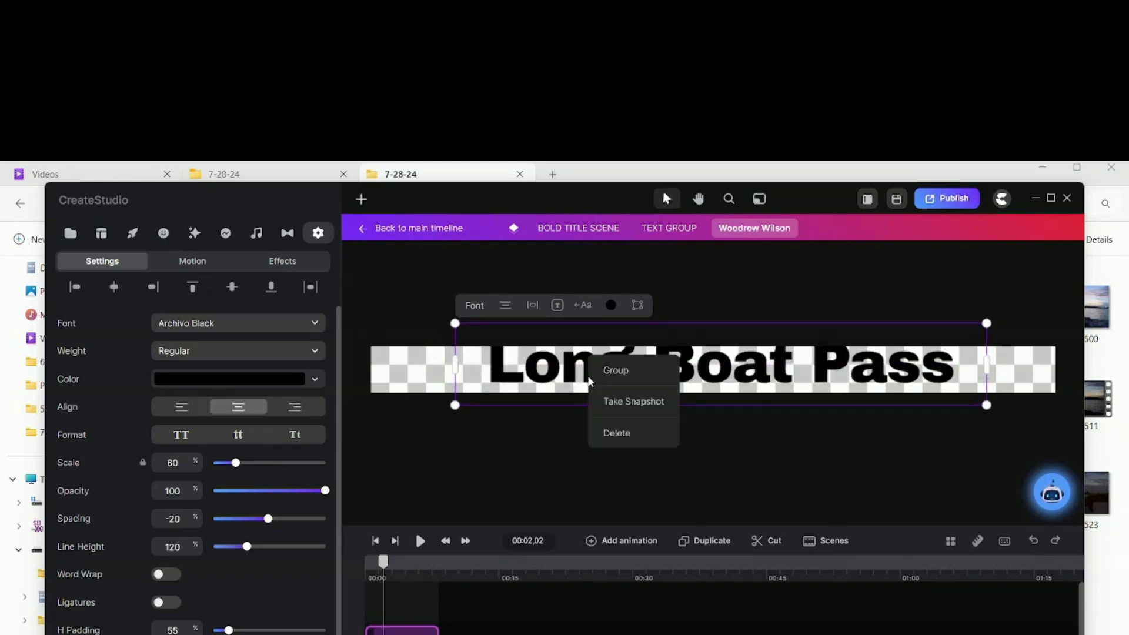
pyautogui.click(585, 379)
pyautogui.moveTo(597, 375)
pyautogui.mouseDown()
pyautogui.moveTo(623, 380)
pyautogui.moveTo(591, 385)
pyautogui.mouseUp()
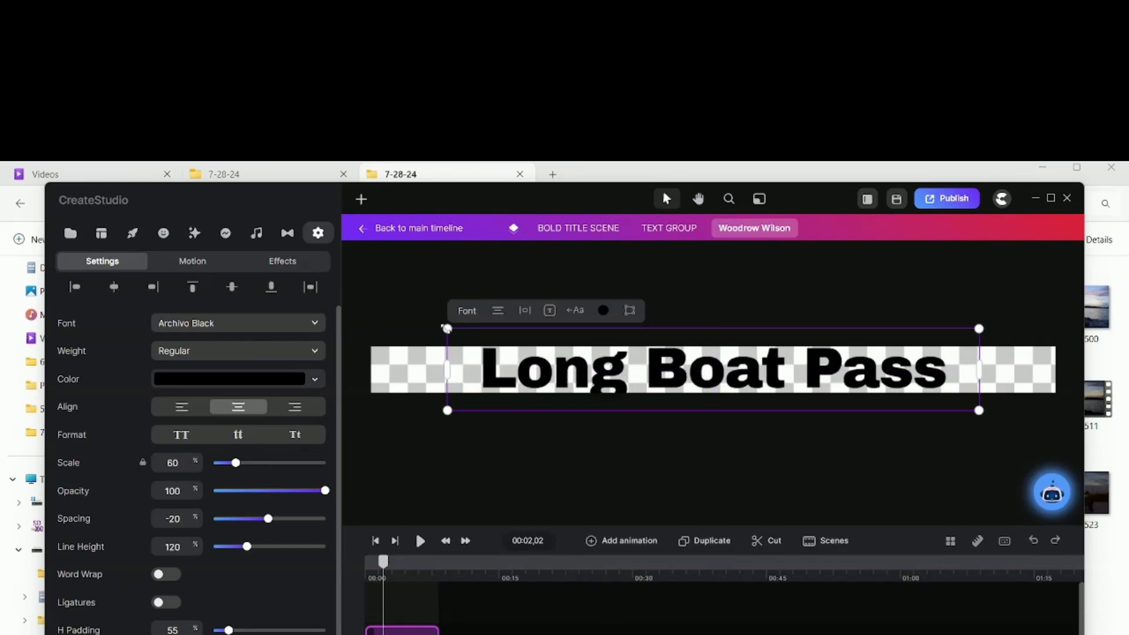
# Shrink the "Long Boat Pass" text to a 42% scale so it fits inside the strip.
pyautogui.moveTo(447, 328); pyautogui.dragTo(488, 339)
pyautogui.moveTo(585, 369); pyautogui.dragTo(559, 359)
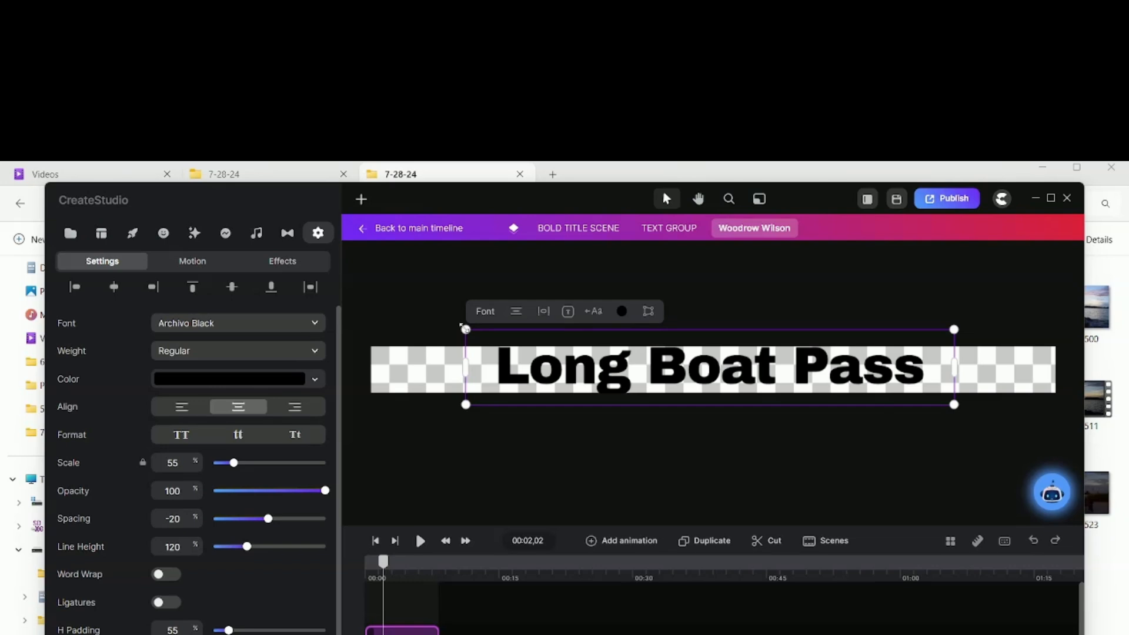
pyautogui.moveTo(465, 329); pyautogui.dragTo(479, 341)
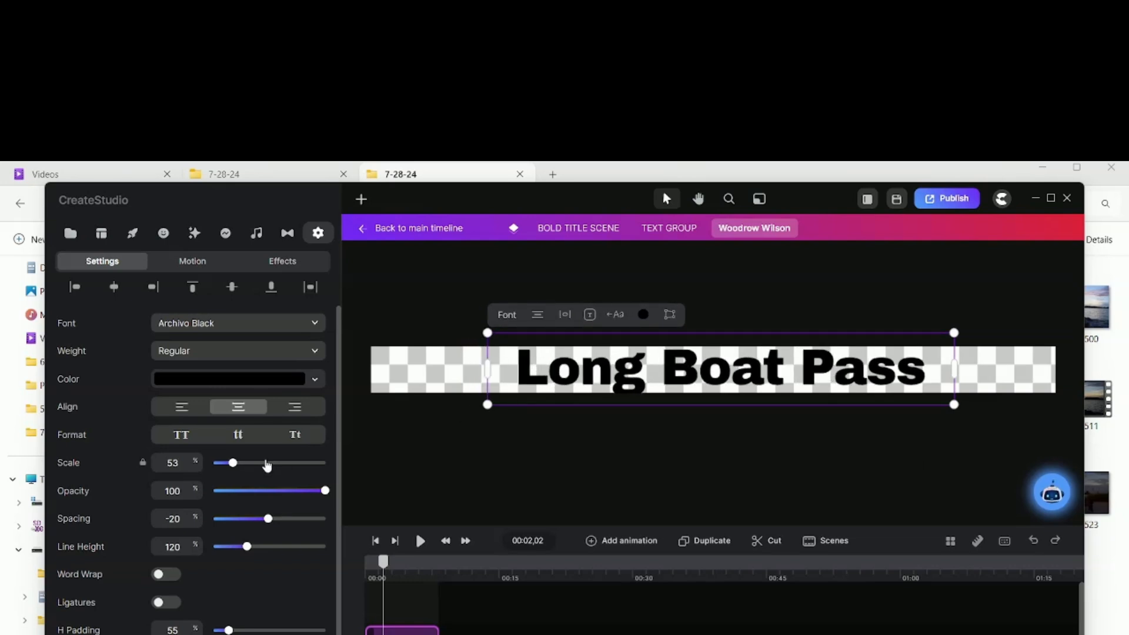
pyautogui.moveTo(234, 462); pyautogui.dragTo(227, 462)
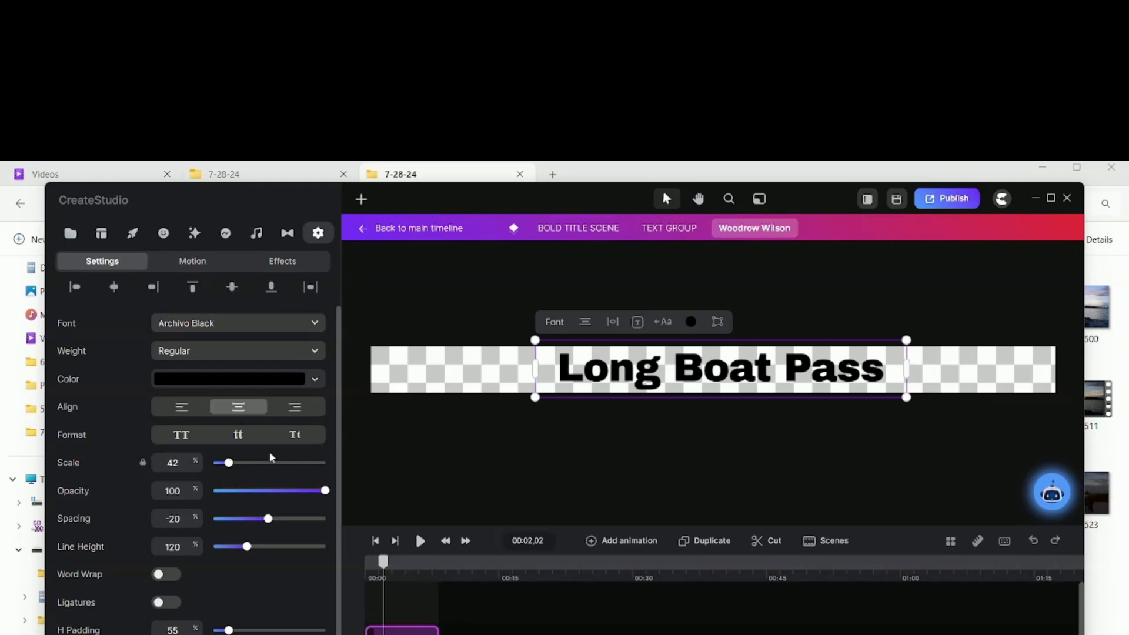
# Nudge the "Long Boat Pass" text slightly up and to the left, then preview the main timeline from 00:00,00.
pyautogui.moveTo(703, 368); pyautogui.dragTo(694, 364)
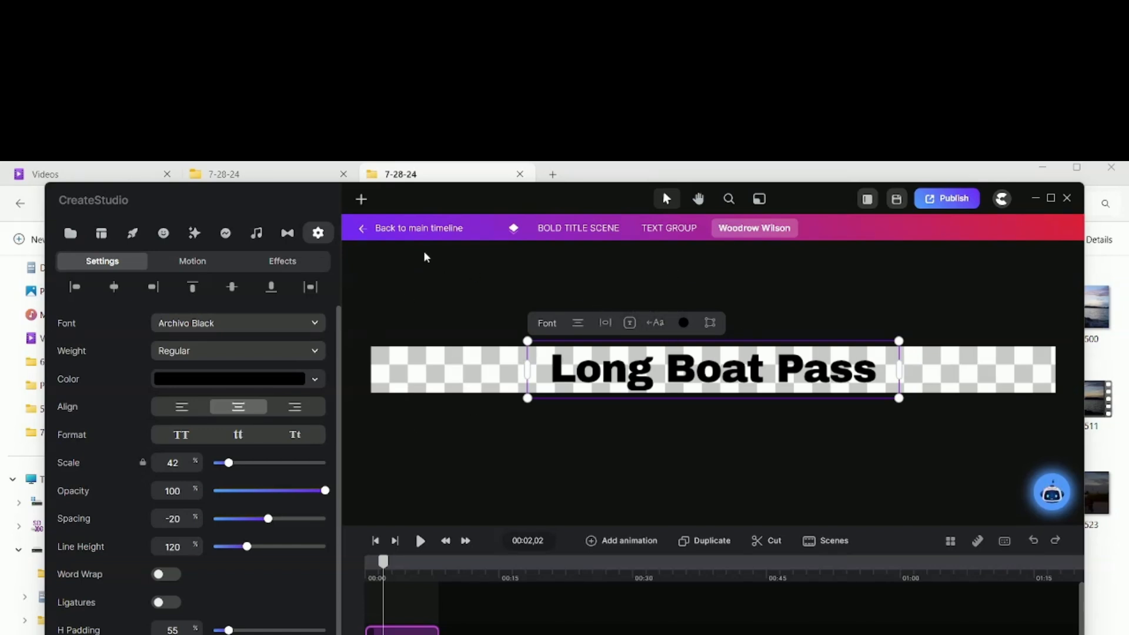
pyautogui.click(359, 233)
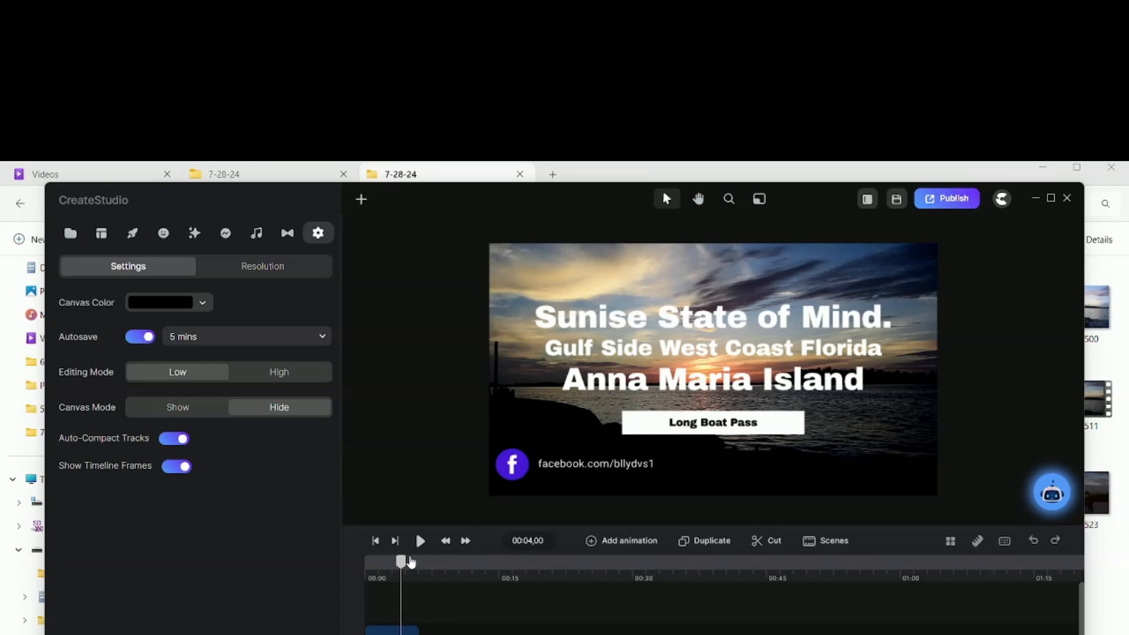
pyautogui.moveTo(402, 563); pyautogui.dragTo(328, 570)
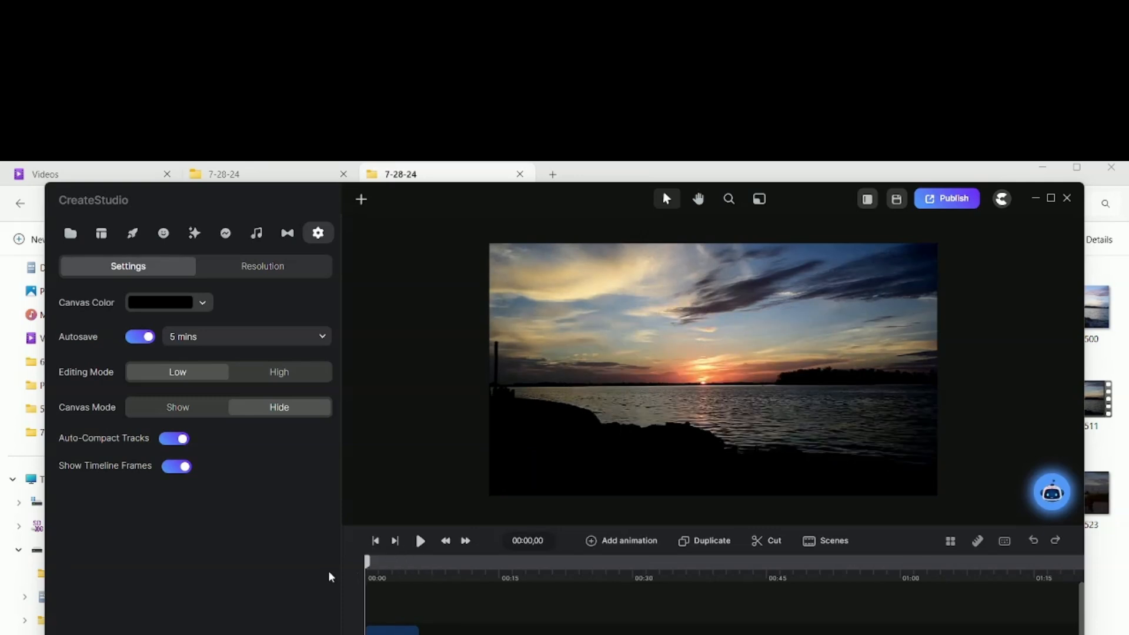
pyautogui.click(419, 541)
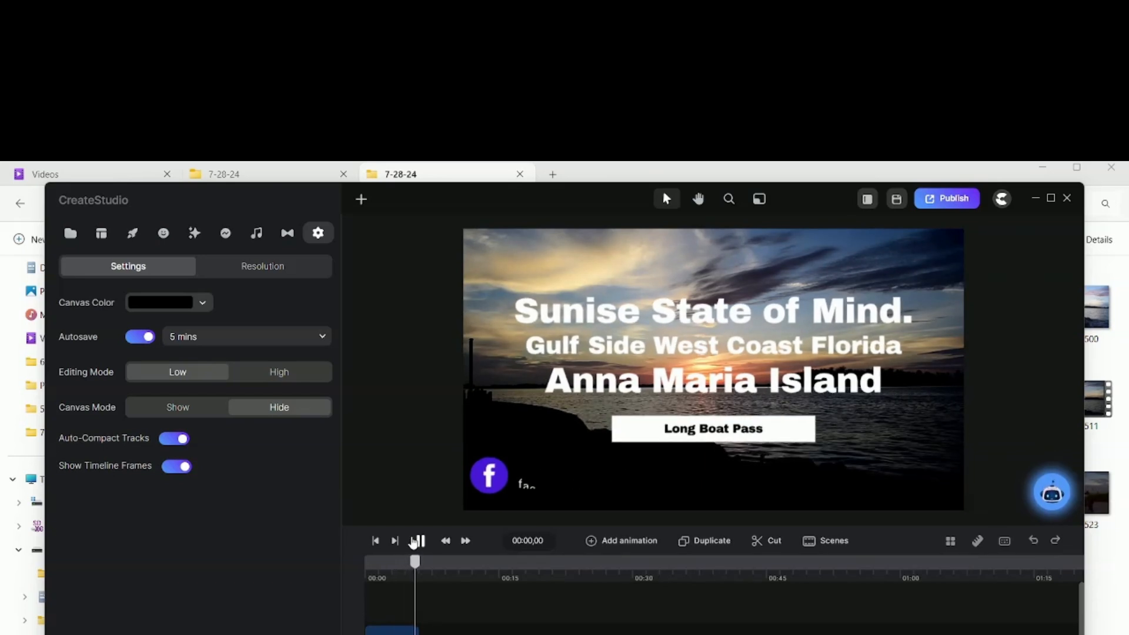
pyautogui.click(415, 541)
# Set the MP4 publish quality to Custom with a max bitrate of 50 Mb.
pyautogui.click(975, 200)
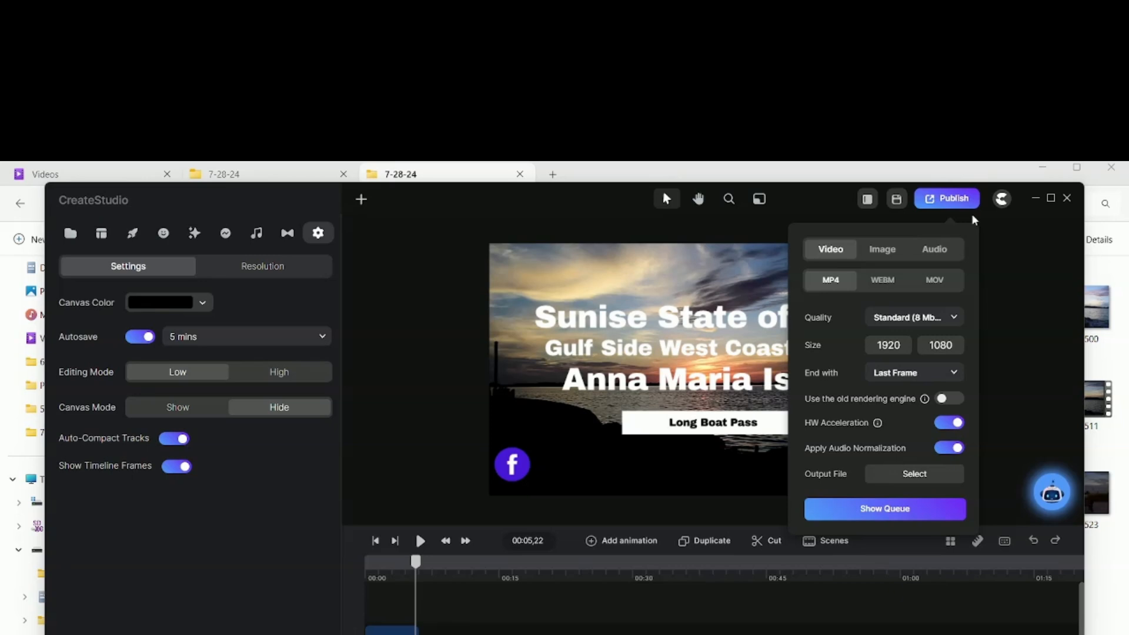
pyautogui.click(953, 318)
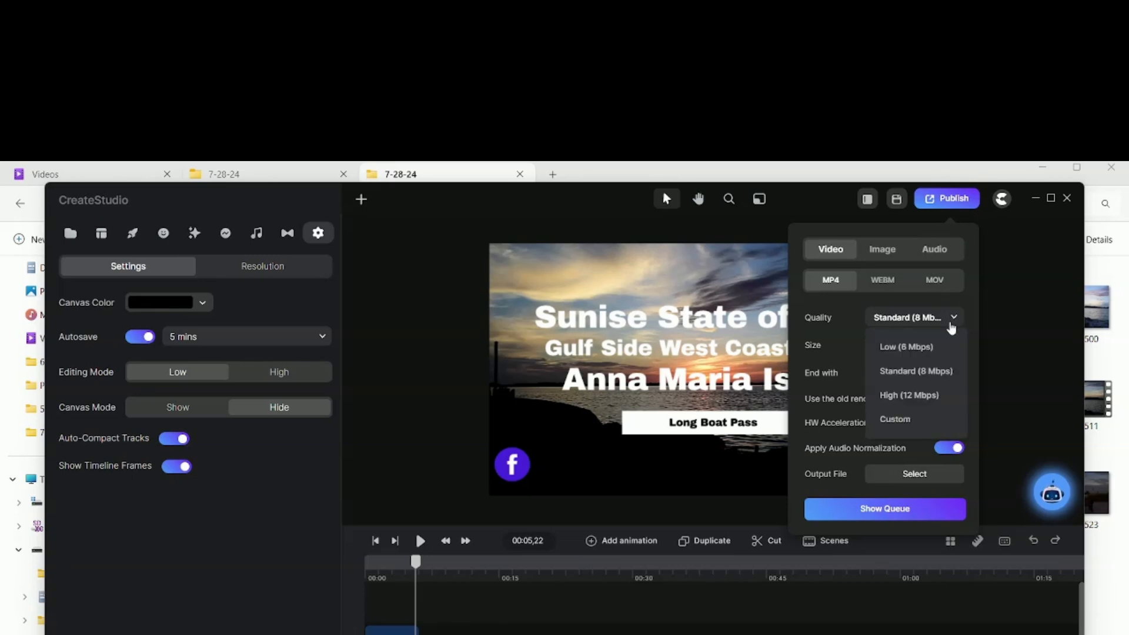
pyautogui.click(955, 318)
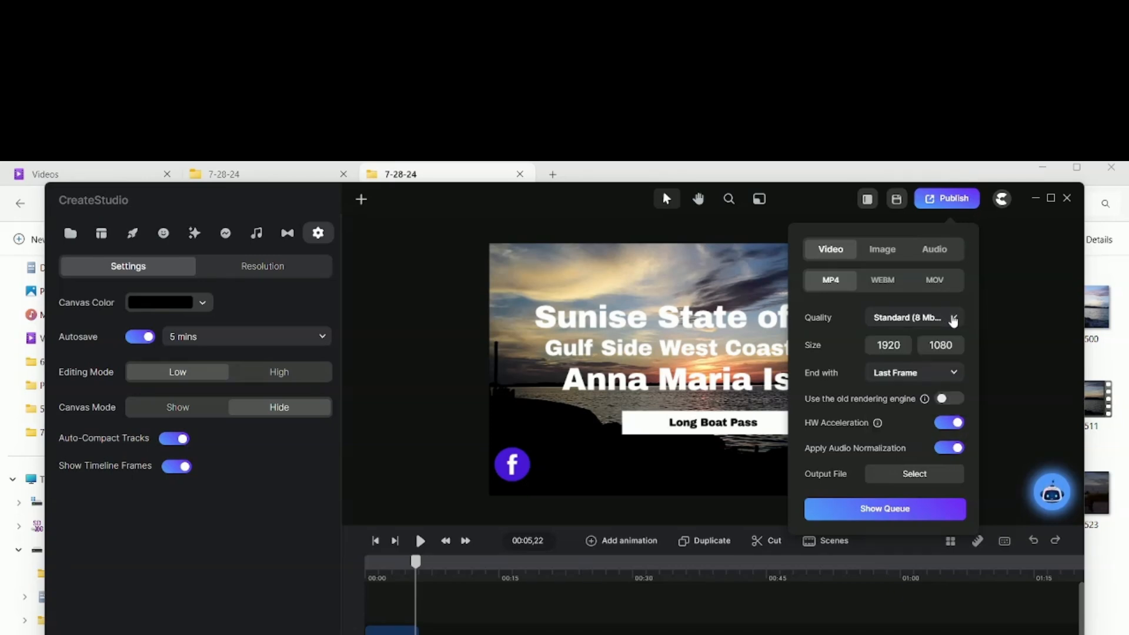
pyautogui.click(953, 318)
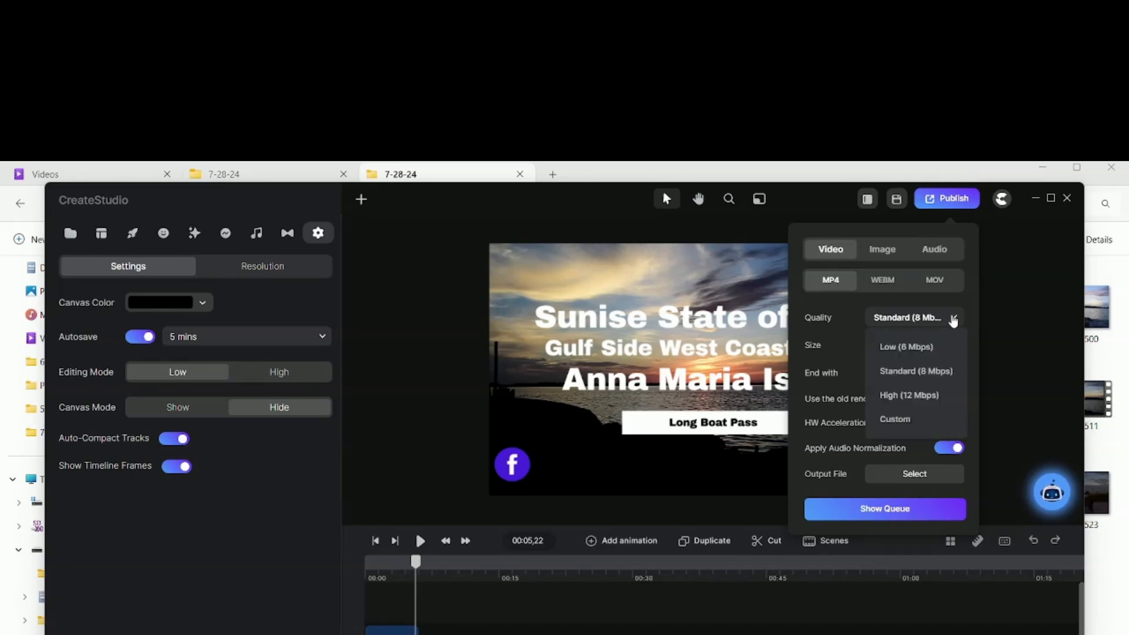
pyautogui.click(908, 421)
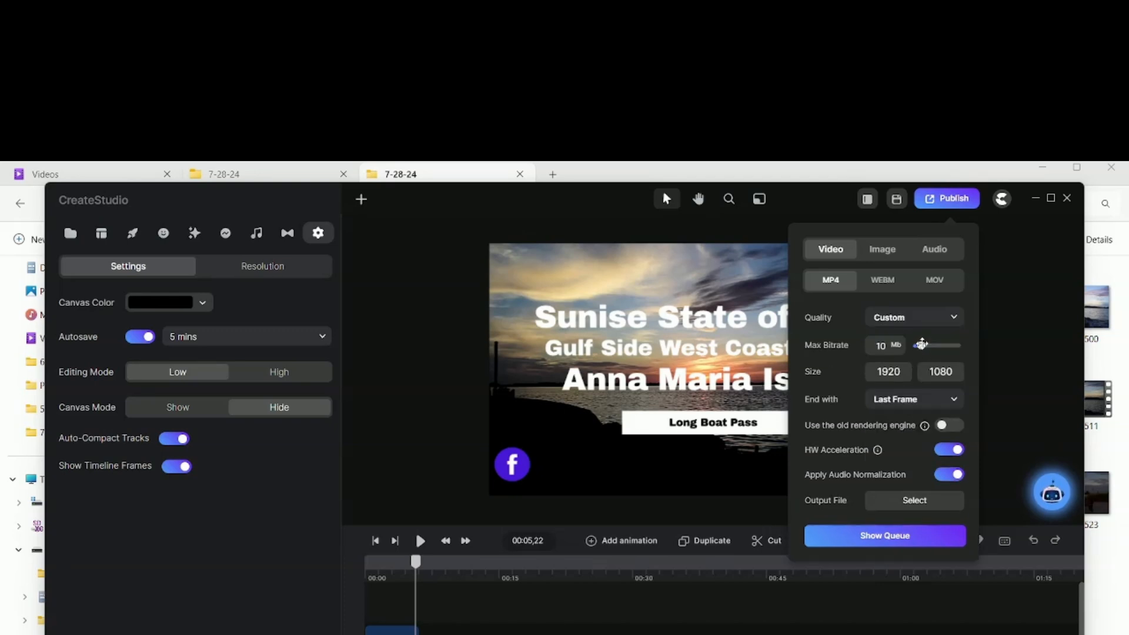
pyautogui.moveTo(922, 345); pyautogui.dragTo(962, 347)
# Select an output file in the Videos folder, using the existing name "Create Studio Test original.cspro" as its file name.
pyautogui.click(917, 500)
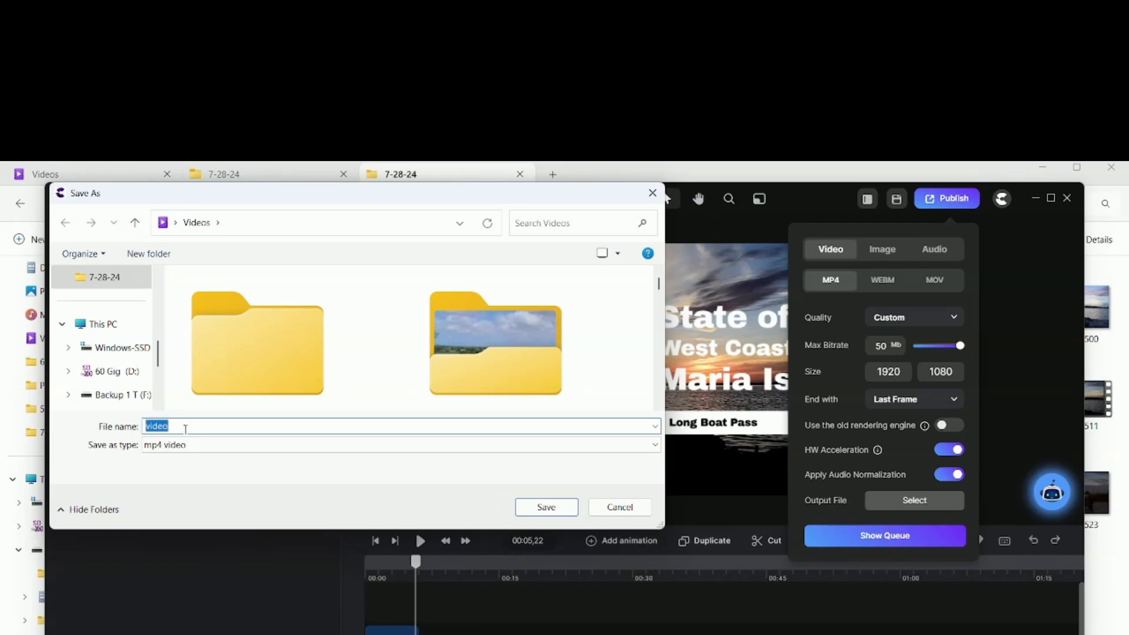
pyautogui.write('Create S')
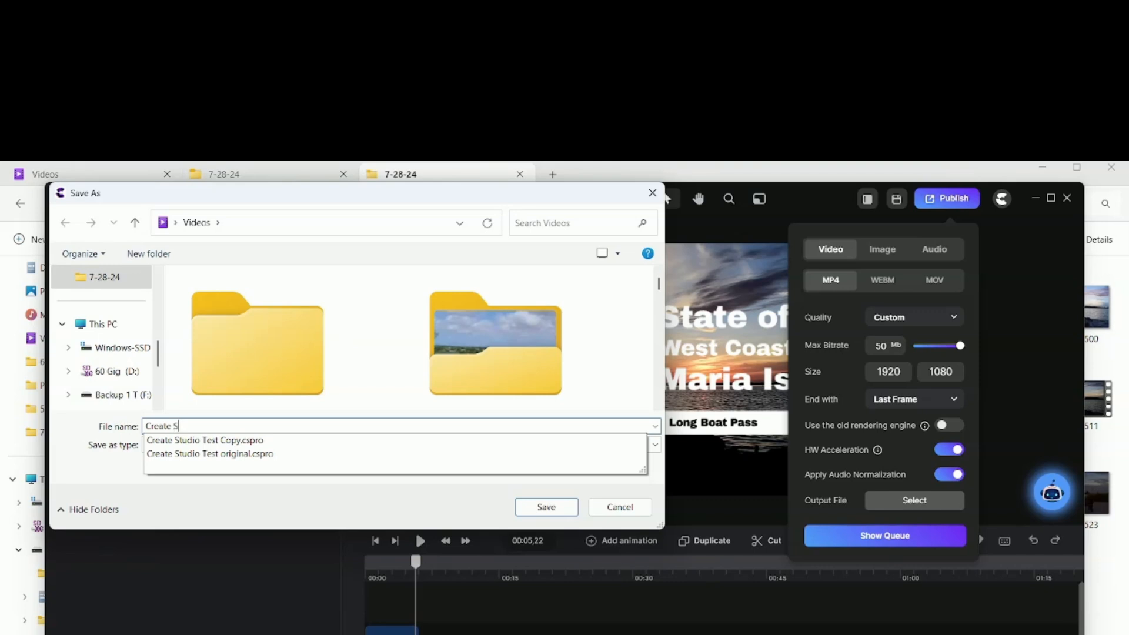
pyautogui.write('tudeio')
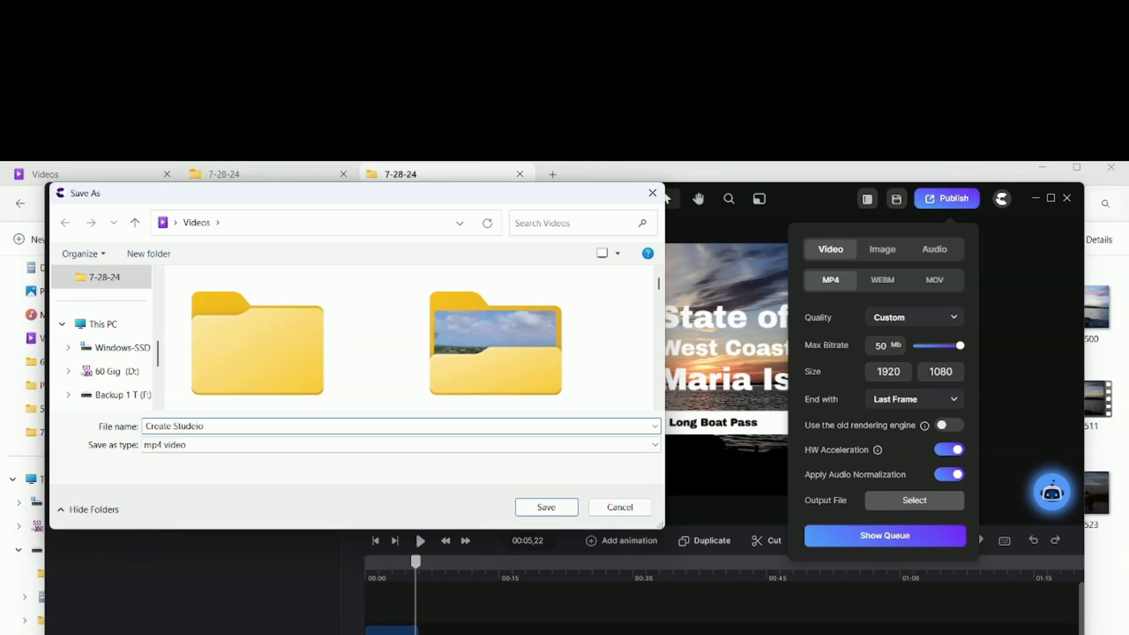
pyautogui.press('BackSpace')
pyautogui.press('BackSpace')
pyautogui.press('BackSpace')
pyautogui.write('io')
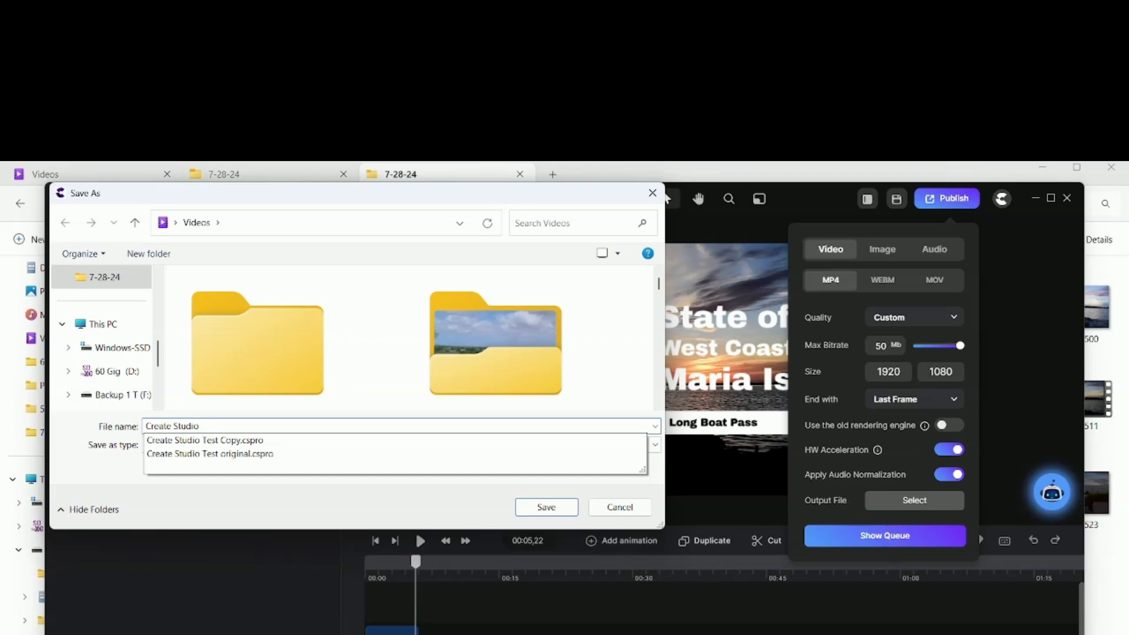
pyautogui.click(224, 454)
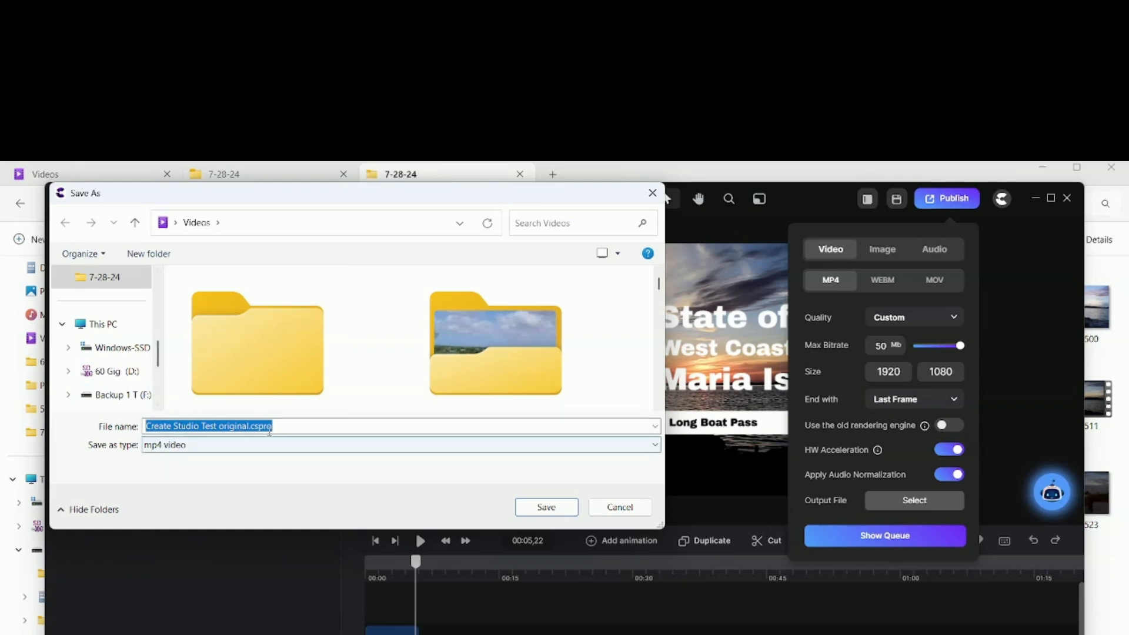
# Remove the ".cspro" extension from the output name and save the export as an mp4 video named "Create Studio Test original".
pyautogui.click(286, 427)
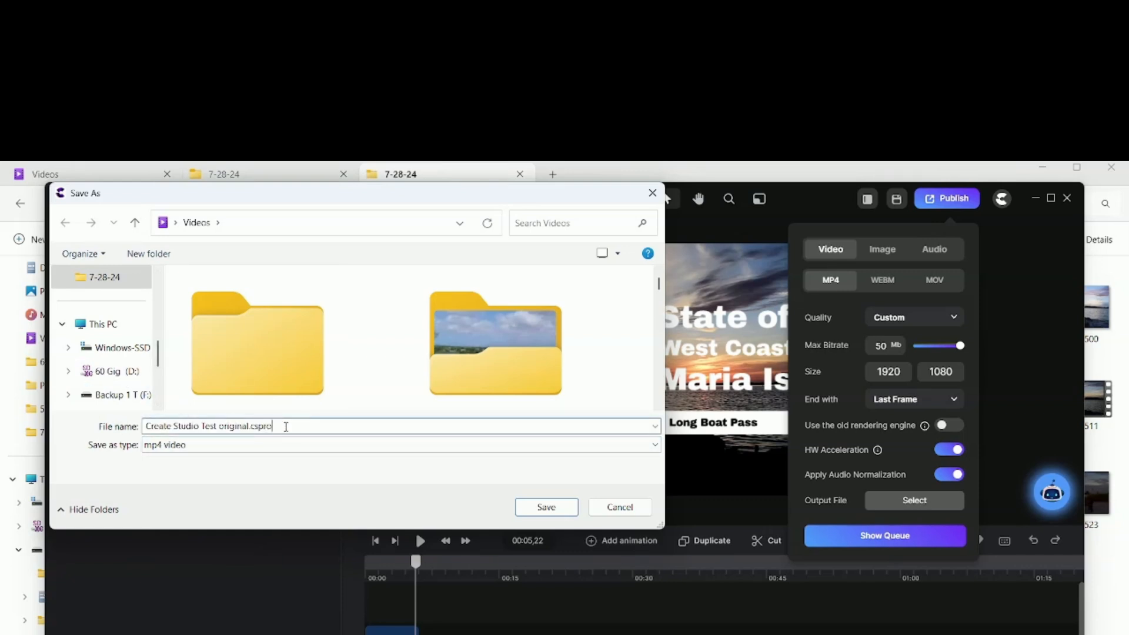
pyautogui.press('BackSpace')
pyautogui.press('BackSpace')
pyautogui.press('BackSpace')
pyautogui.press('BackSpace')
pyautogui.press('BackSpace')
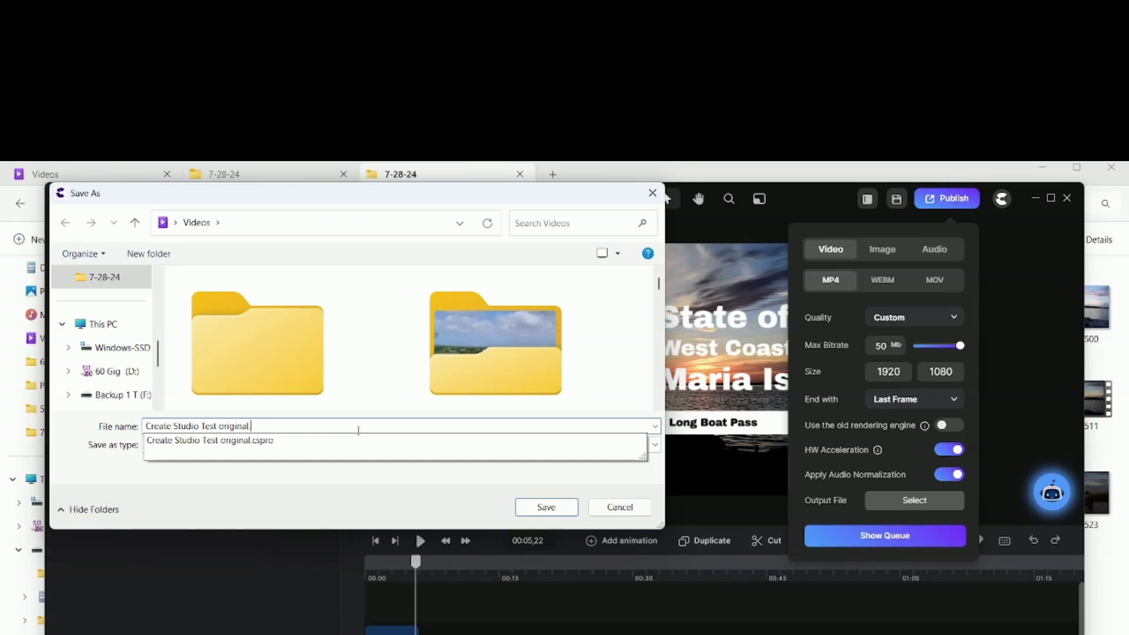
pyautogui.press('BackSpace')
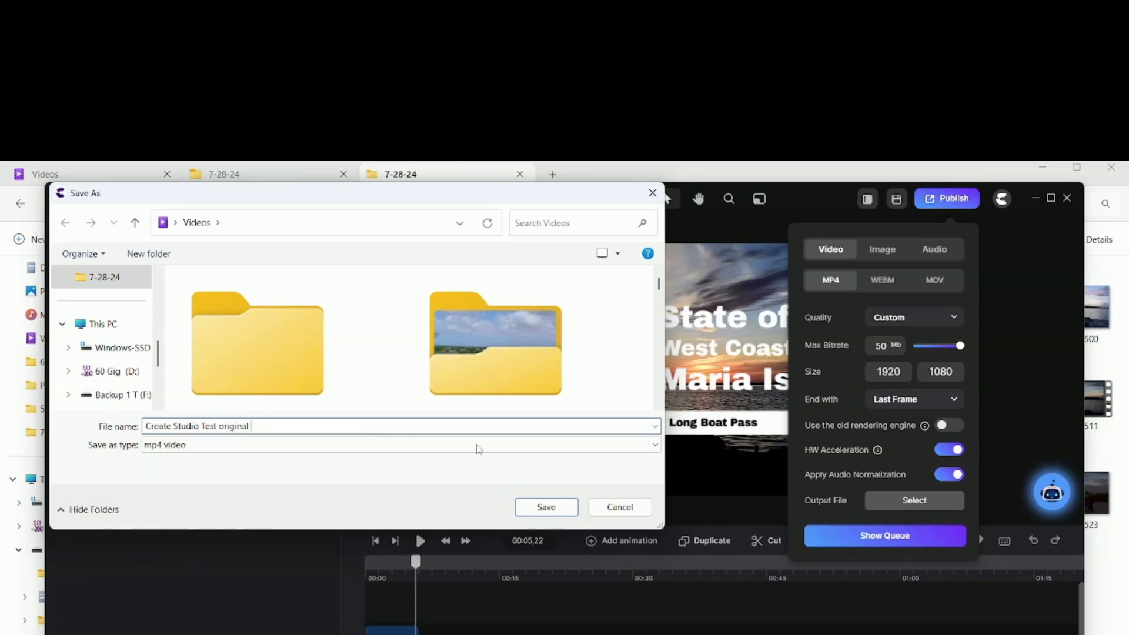
pyautogui.click(541, 509)
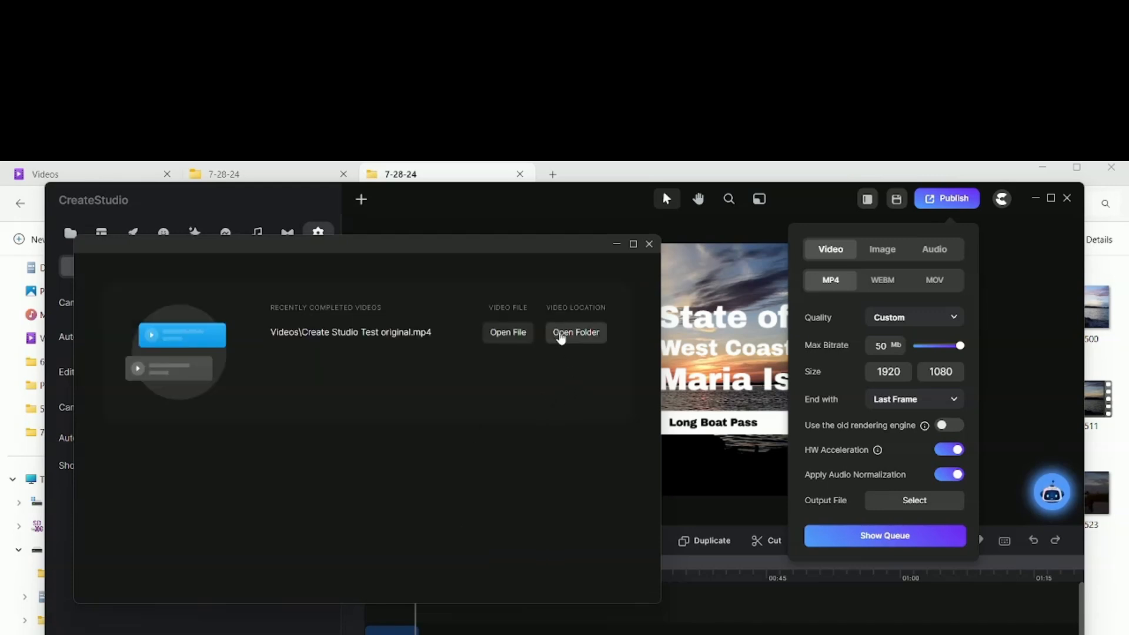
# Play the exported "Create Studio Test original.mp4" to check it, then exit CreateStudio together with its render queue window.
pyautogui.click(521, 333)
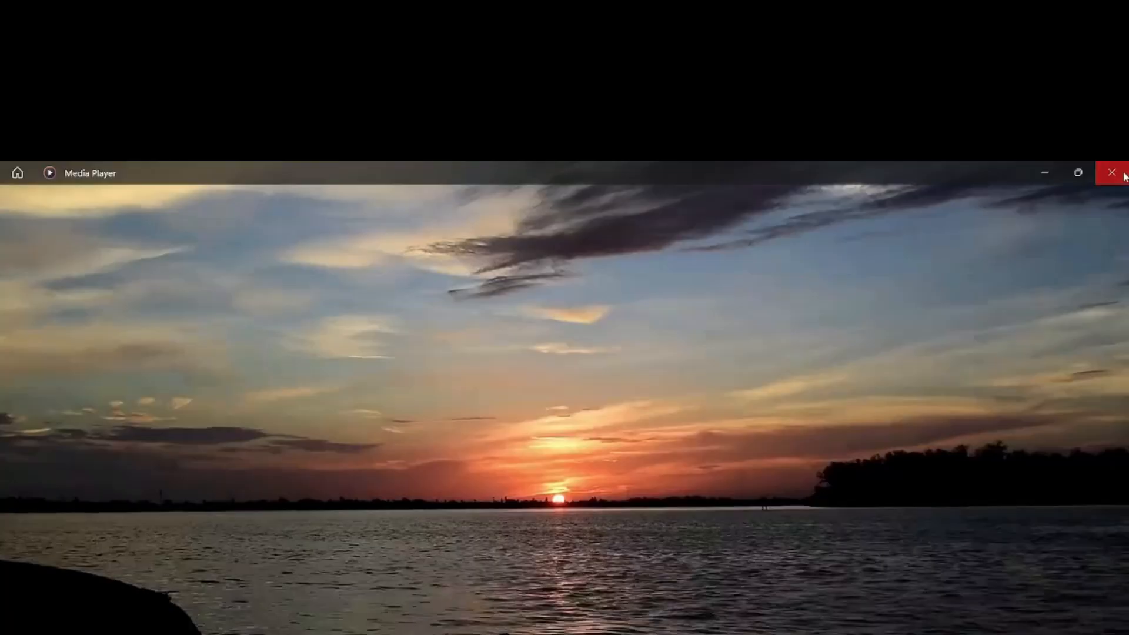
pyautogui.click(1110, 172)
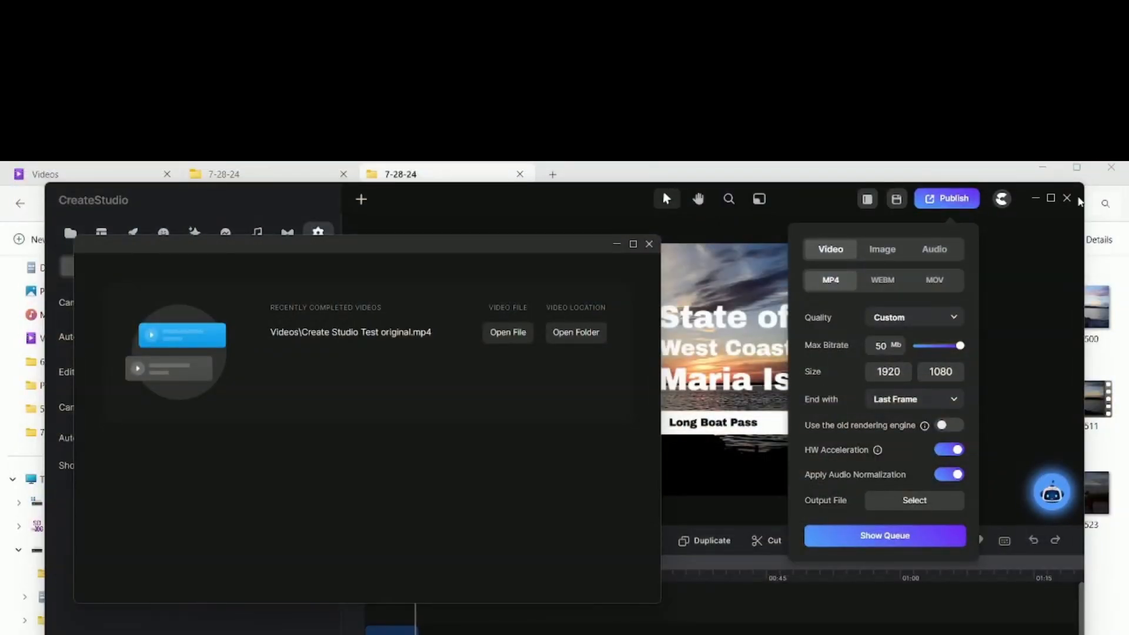
pyautogui.click(1067, 198)
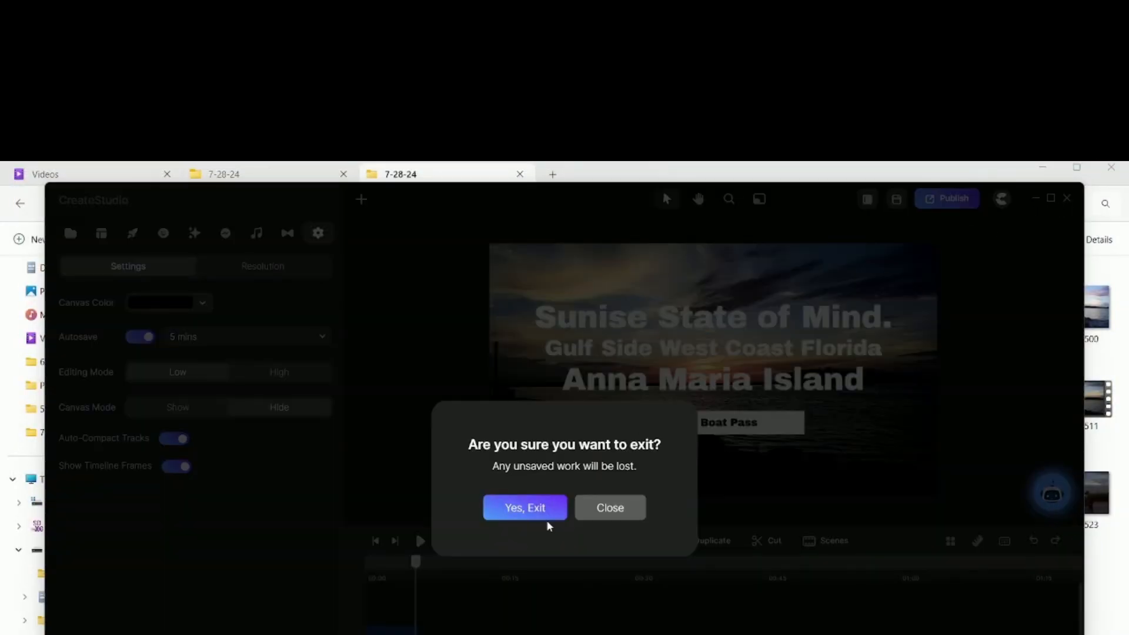
pyautogui.click(615, 516)
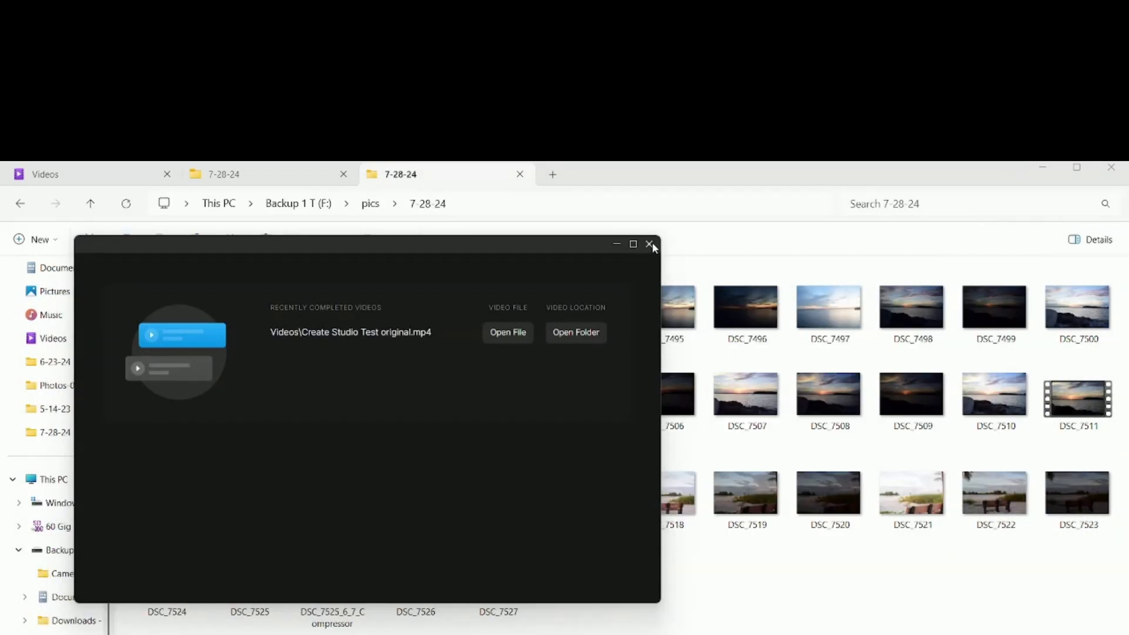
pyautogui.click(649, 243)
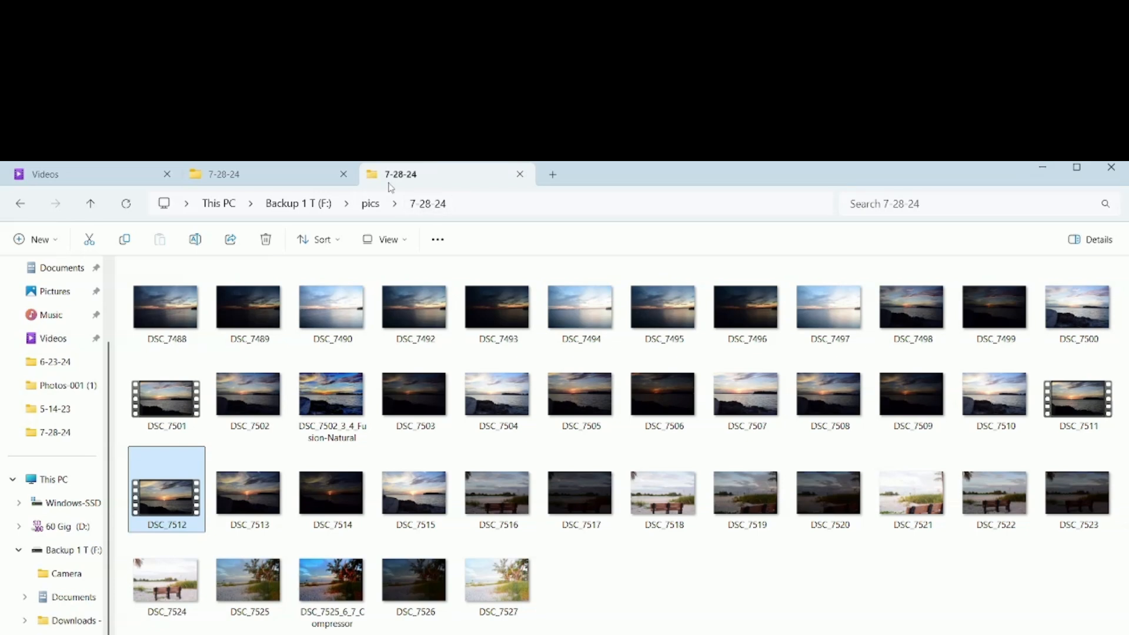
# Close the extra 7-28-24 folder, show the Videos folder and expand the connected S22+ phone's internal storage.
pyautogui.click(519, 174)
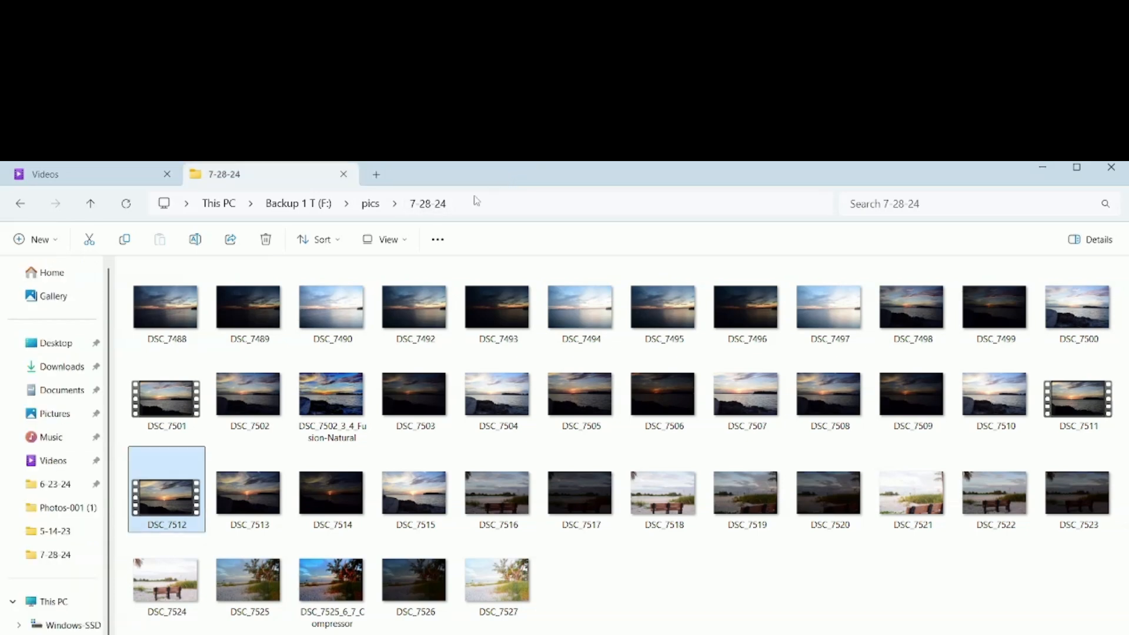
pyautogui.click(91, 176)
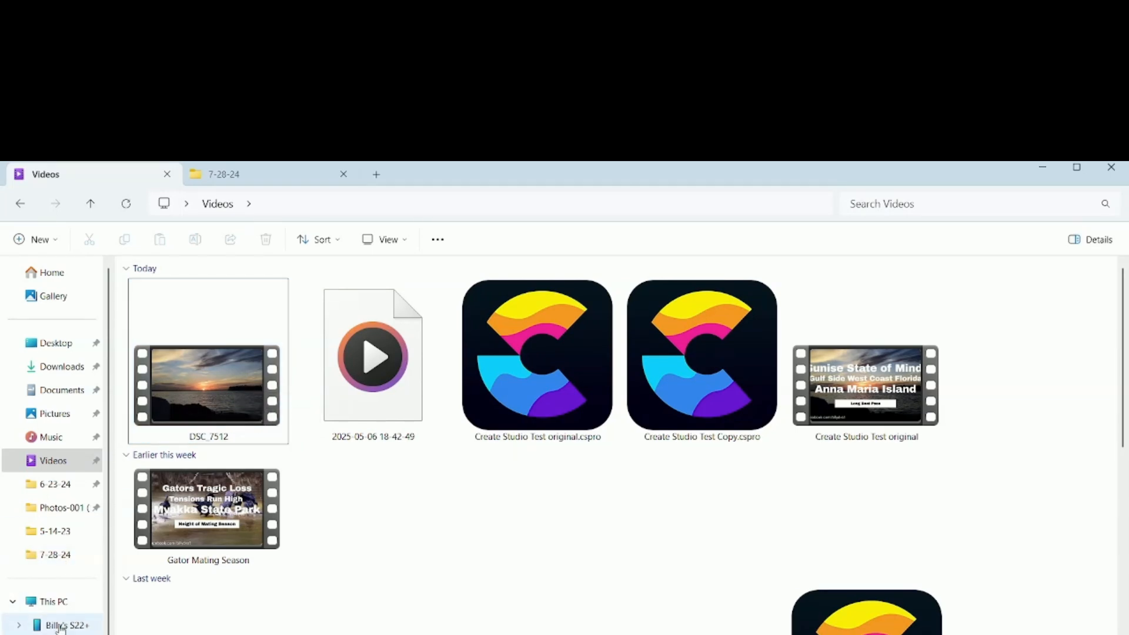
pyautogui.click(20, 625)
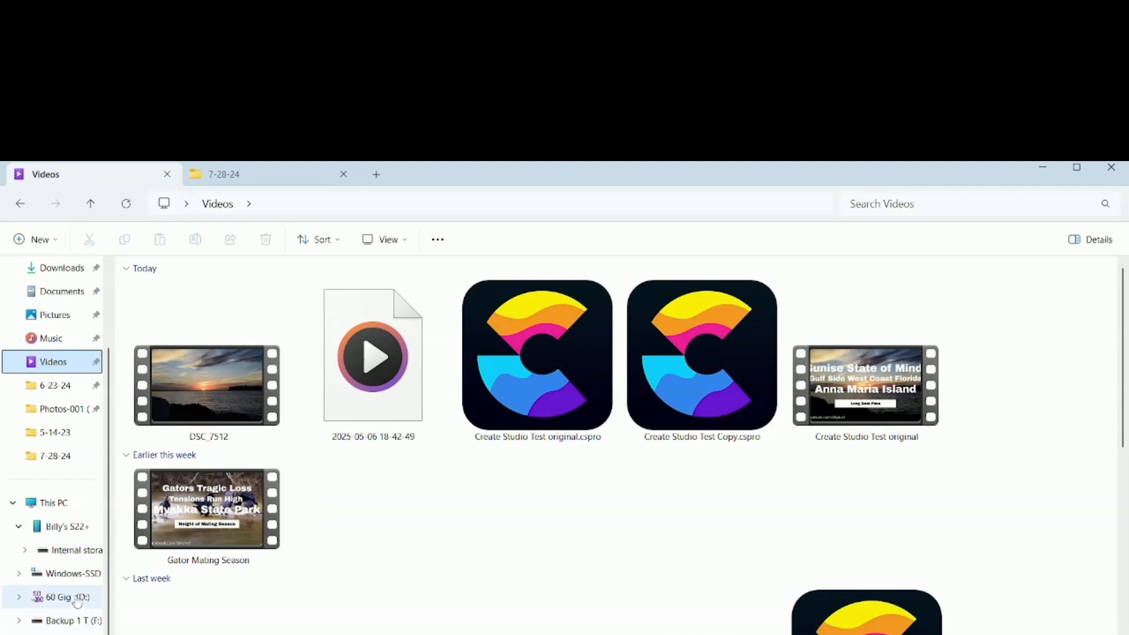
pyautogui.click(24, 551)
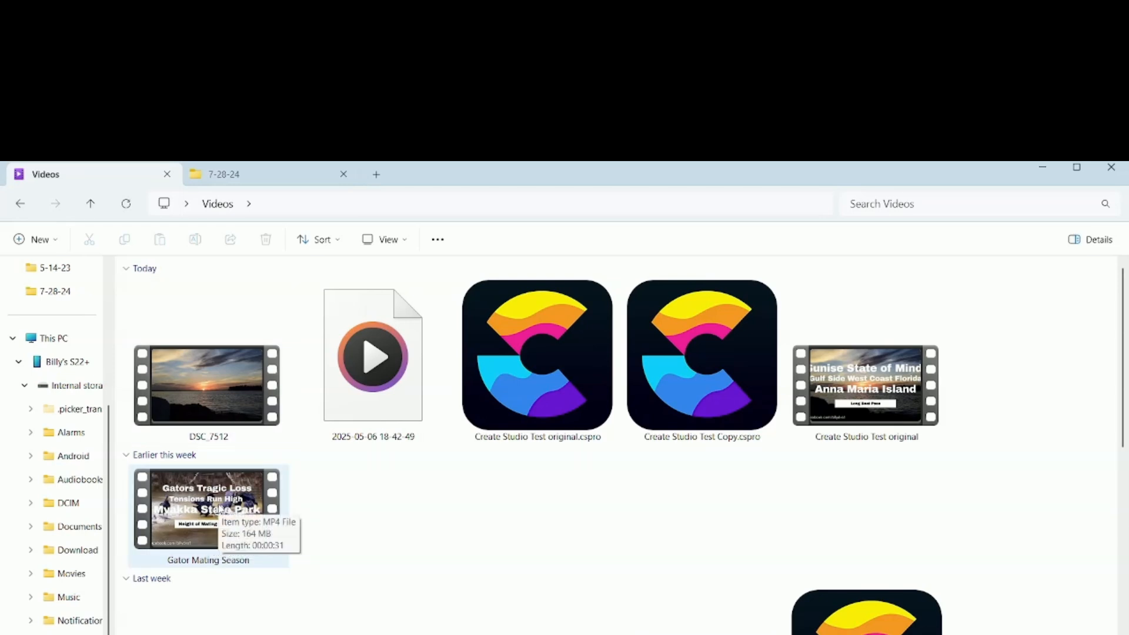
# Try to transfer the DSC_7512 video from the Videos folder into the phone's DCIM folder, then minimize File Explorer.
pyautogui.scroll(-5, 258, 541)
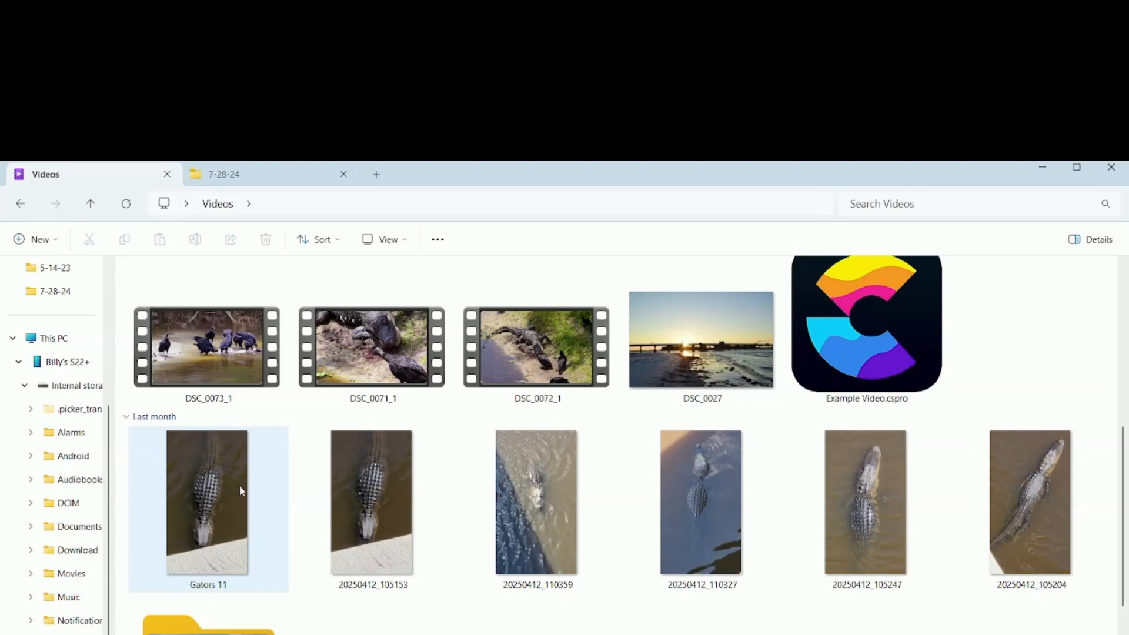
pyautogui.scroll(2, 239, 491)
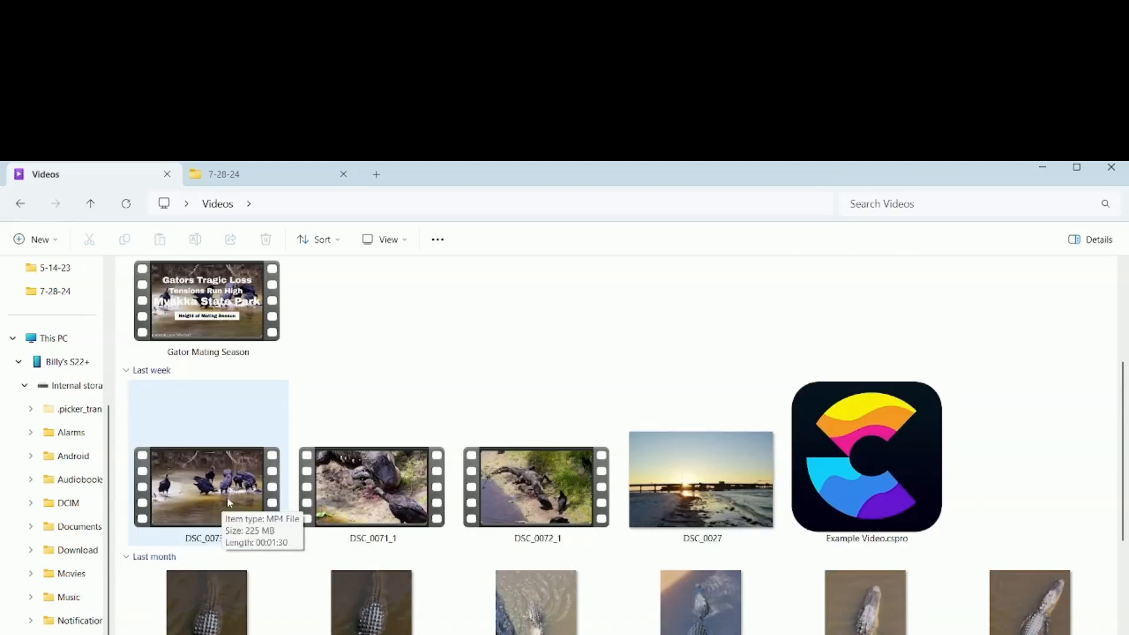
pyautogui.scroll(3, 222, 504)
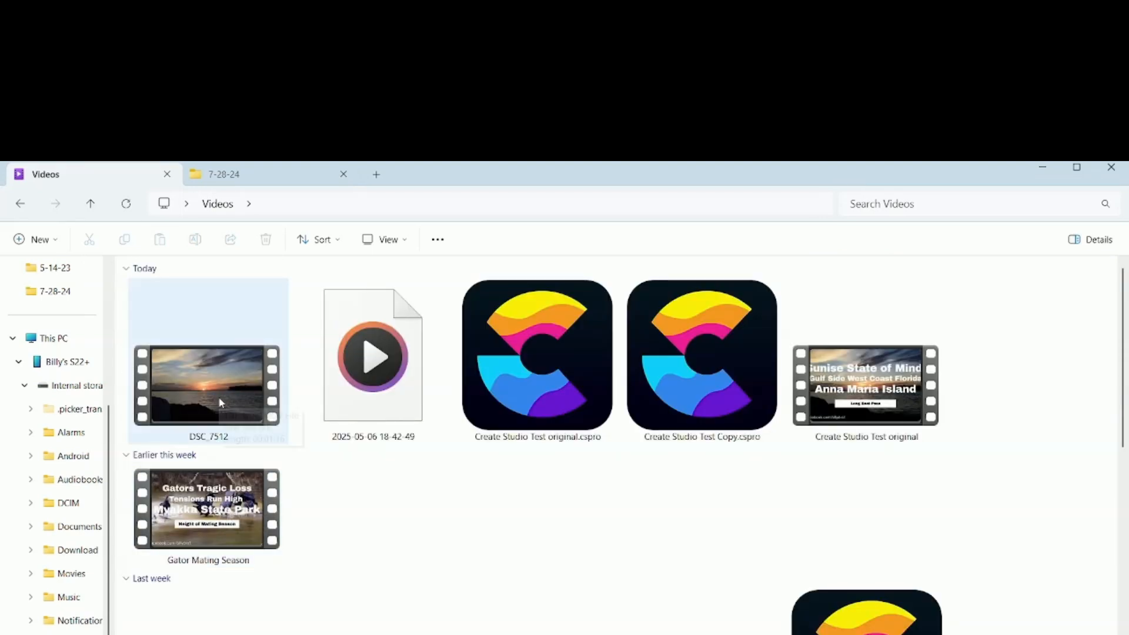
pyautogui.moveTo(235, 405); pyautogui.dragTo(201, 386)
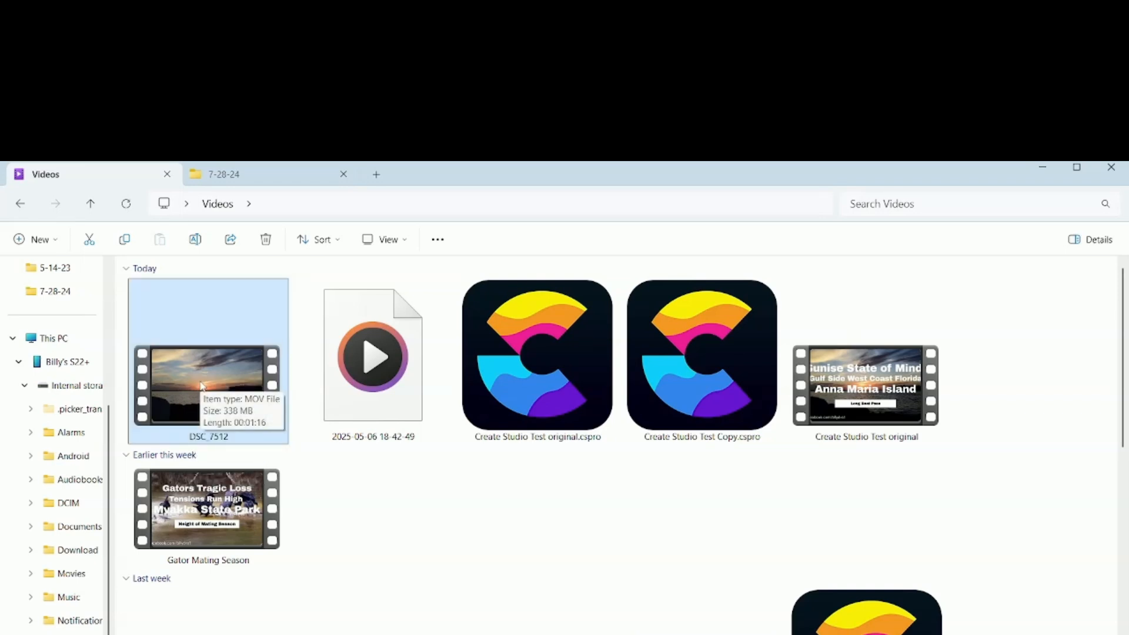
pyautogui.moveTo(201, 385); pyautogui.dragTo(76, 501)
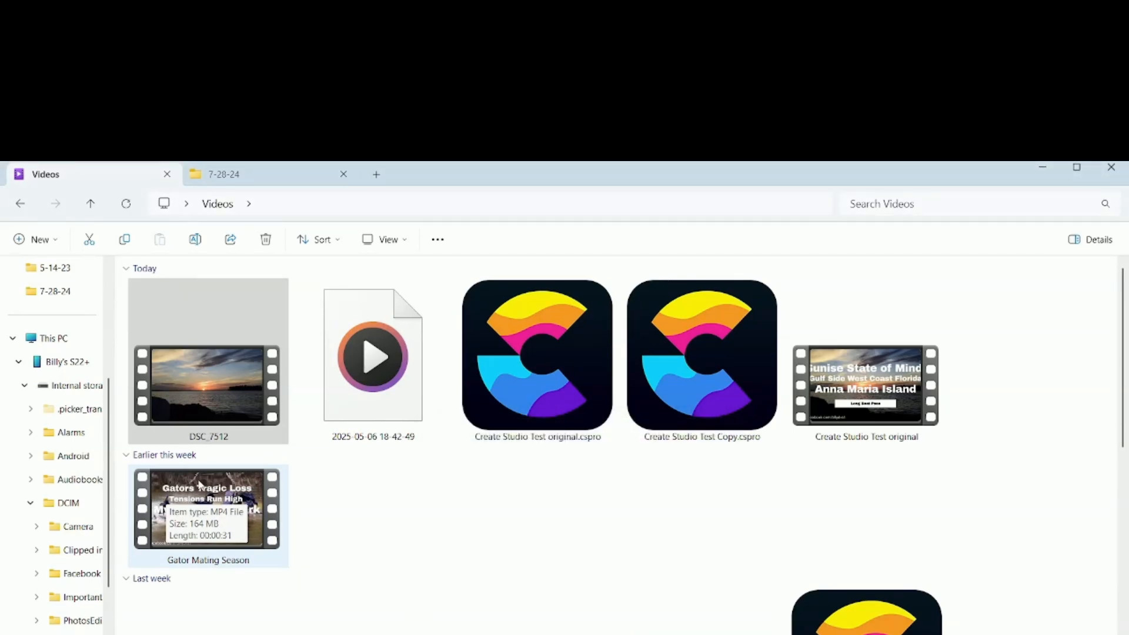
pyautogui.click(1039, 168)
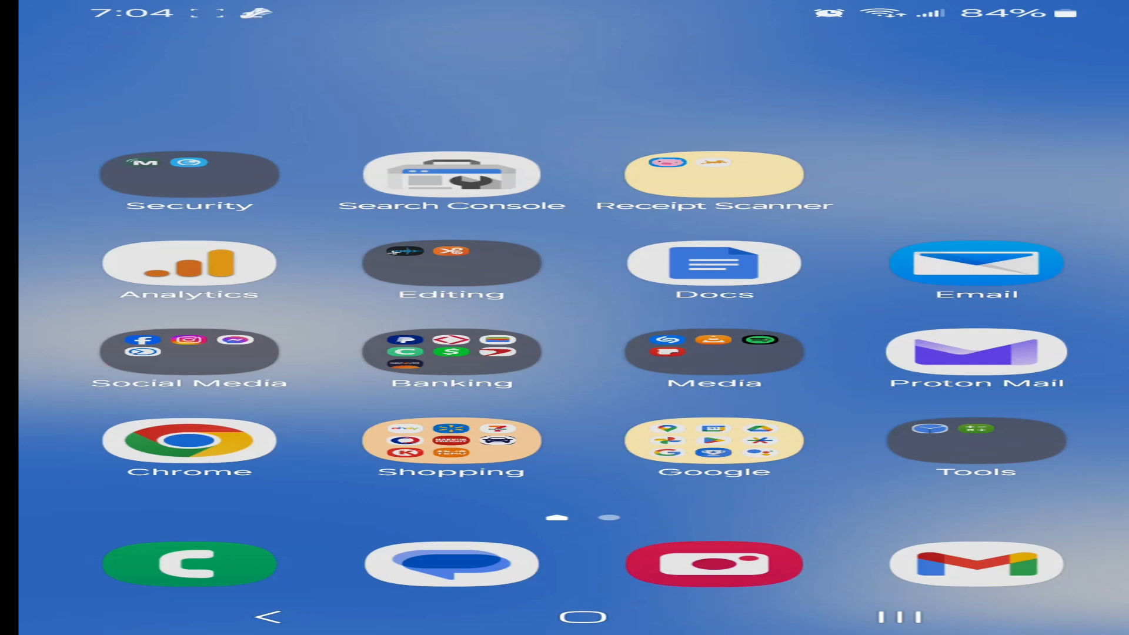
# On the phone, open the DCIM album in Gallery, play the 1:16 sunset video and leave the album.
pyautogui.moveTo(488, 482); pyautogui.dragTo(488, 282)
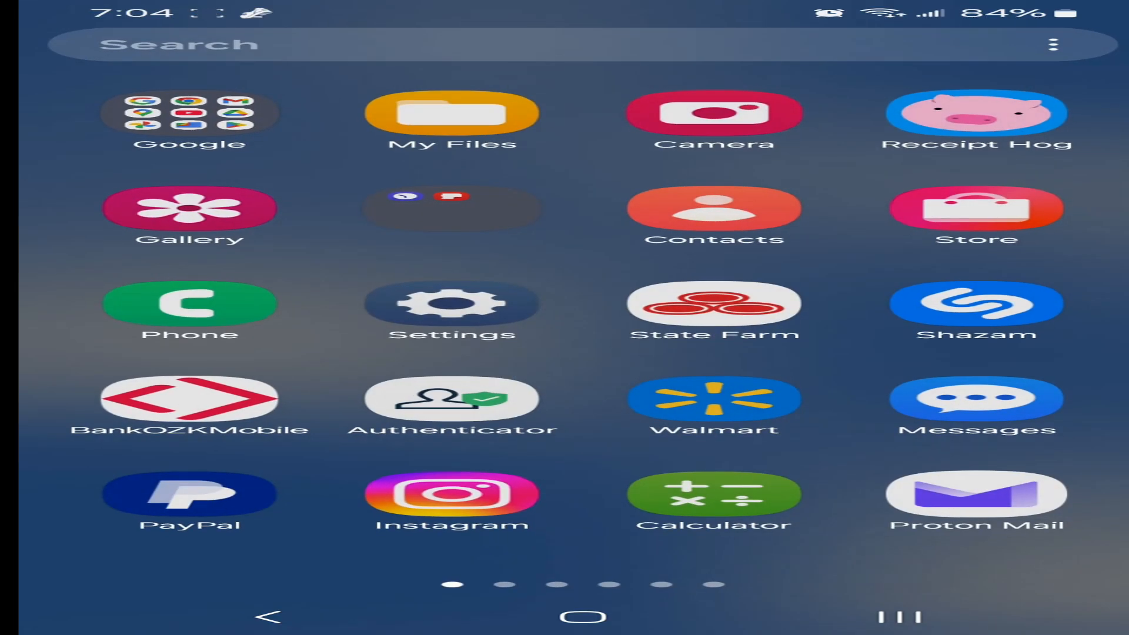
pyautogui.click(189, 208)
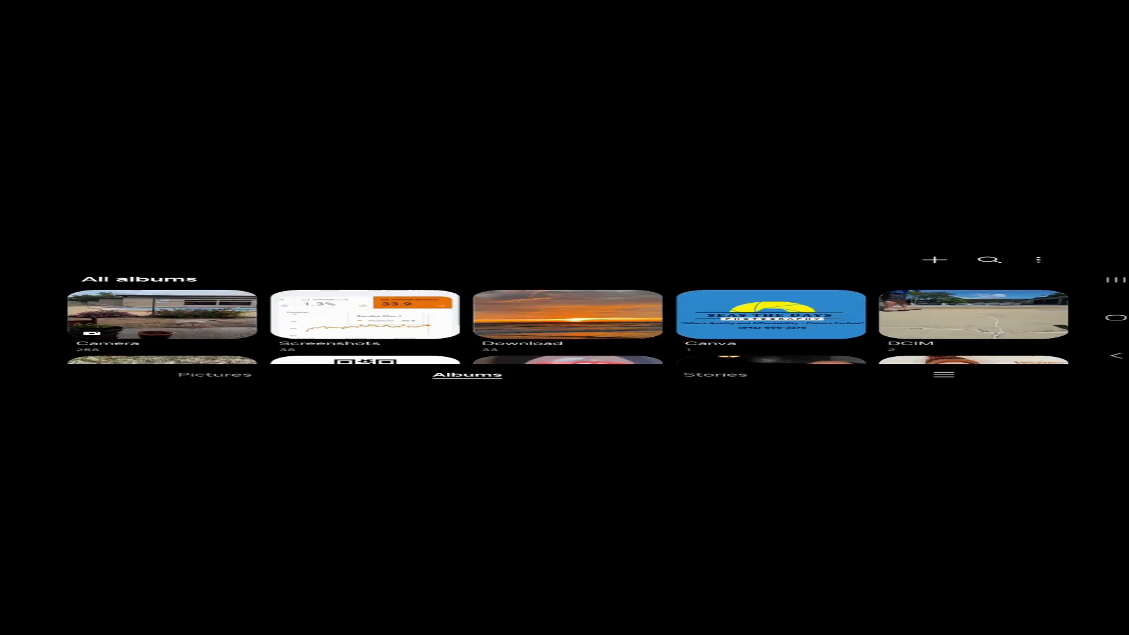
pyautogui.click(949, 314)
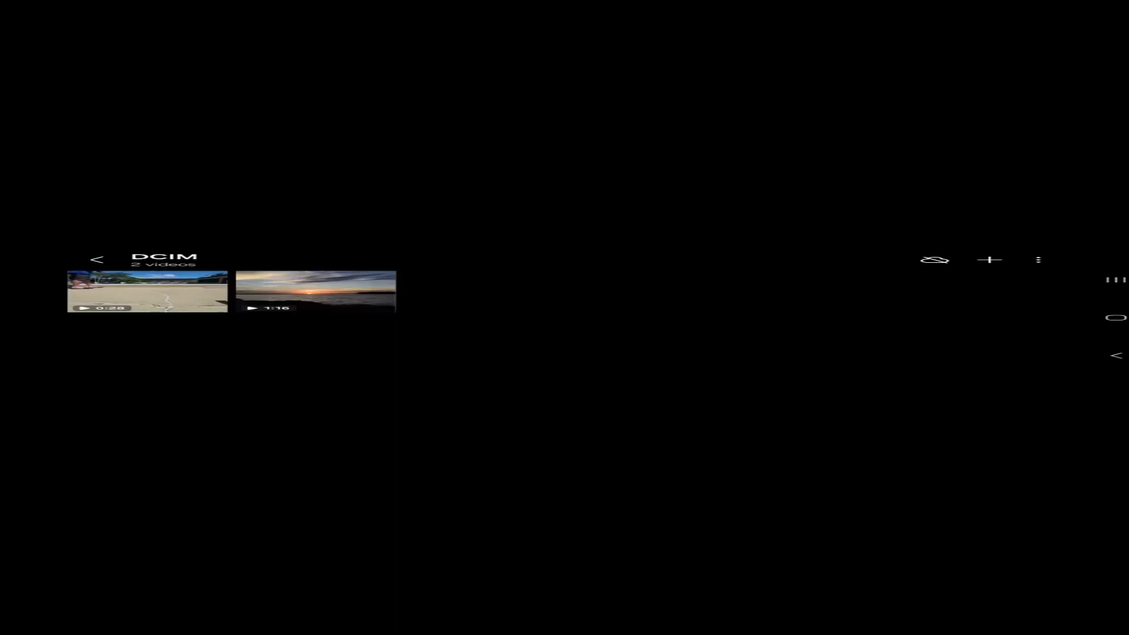
pyautogui.click(316, 290)
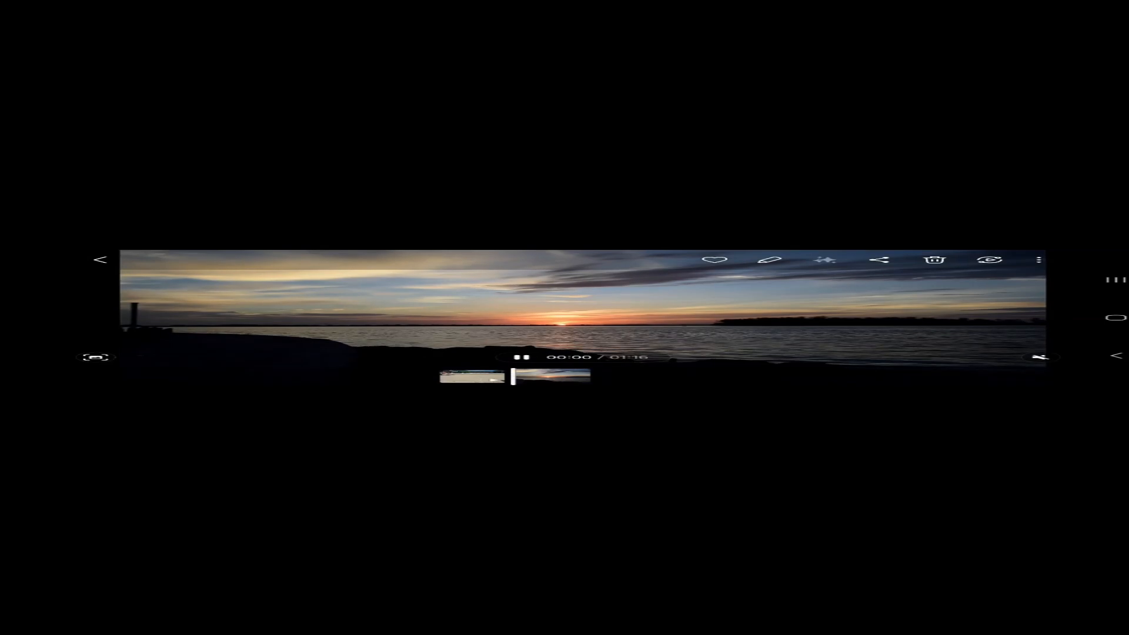
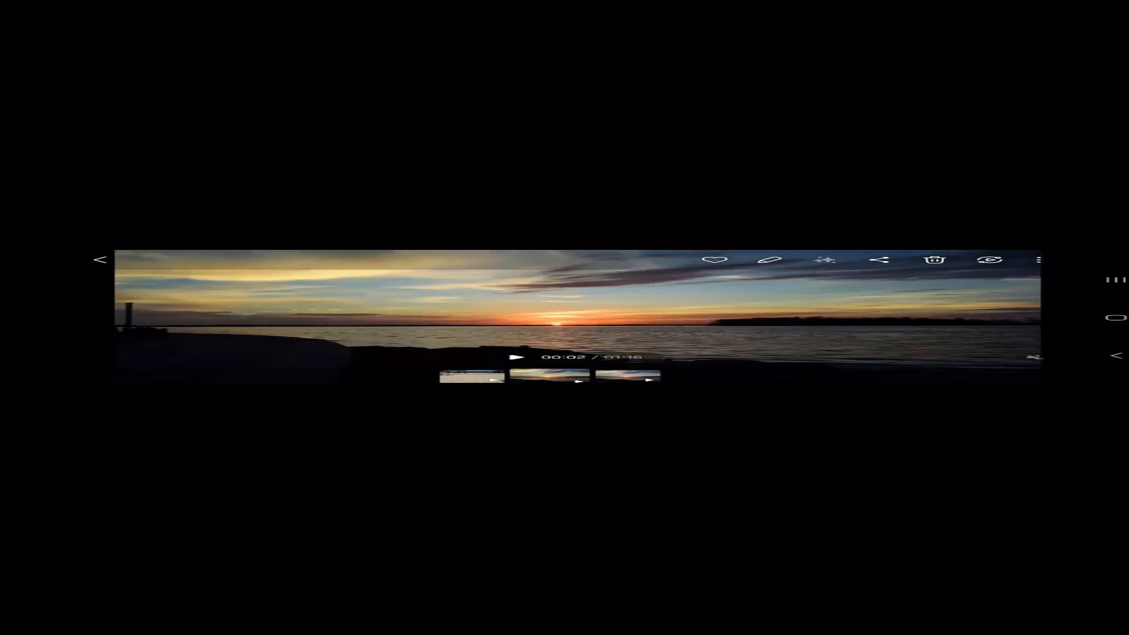
pyautogui.click(1116, 355)
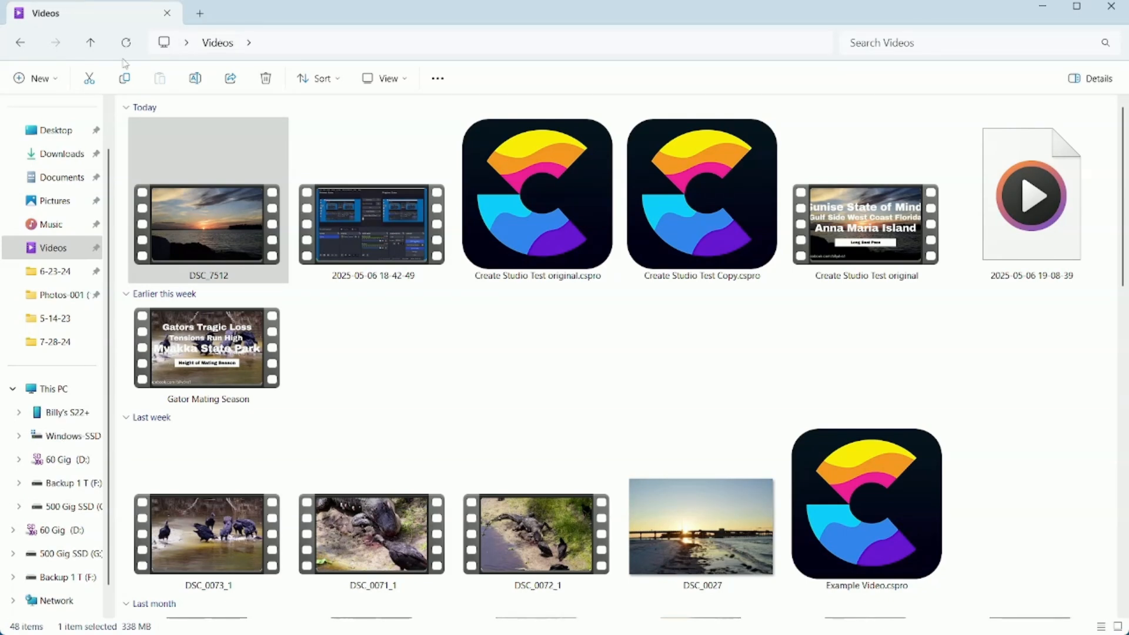
# In File Explorer, expand the connected S22+ phone's internal storage and open its DCIM folder.
pyautogui.click(19, 412)
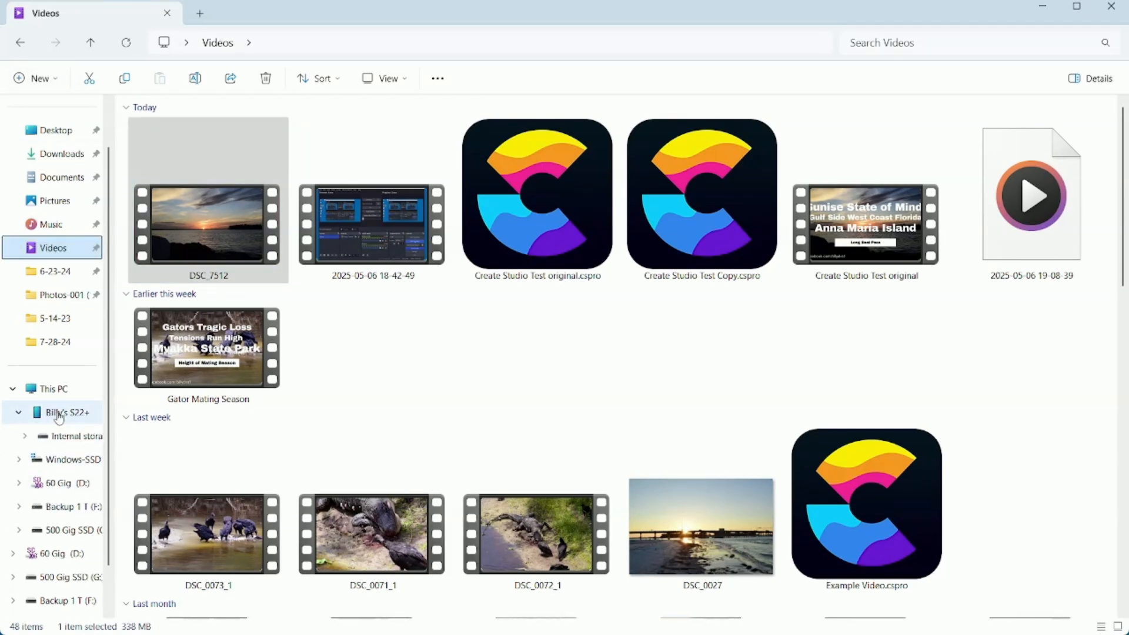
pyautogui.click(26, 436)
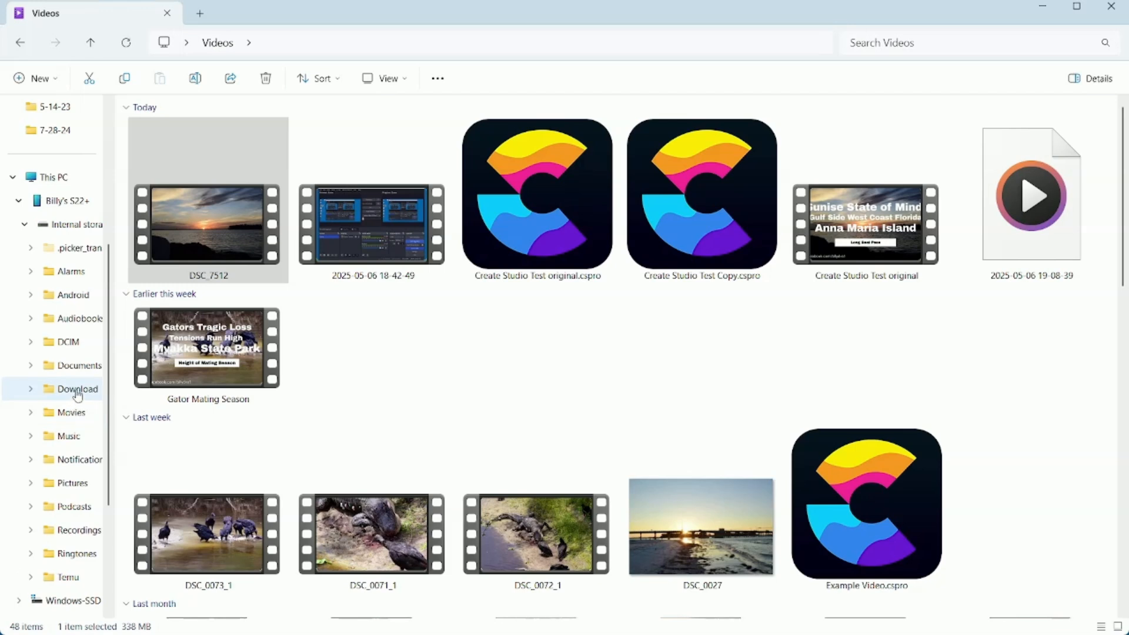
pyautogui.click(69, 343)
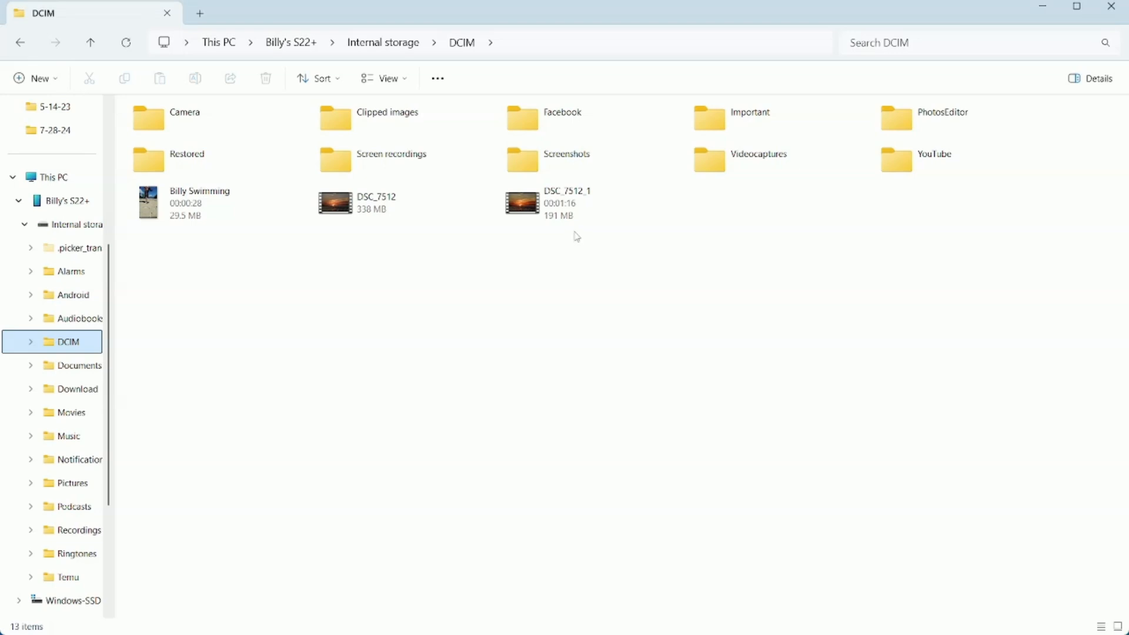
# Play DSC_7512_1 from the phone's DCIM folder, try to play DSC_7512 as well, and close the player each time.
pyautogui.doubleClick(552, 210)
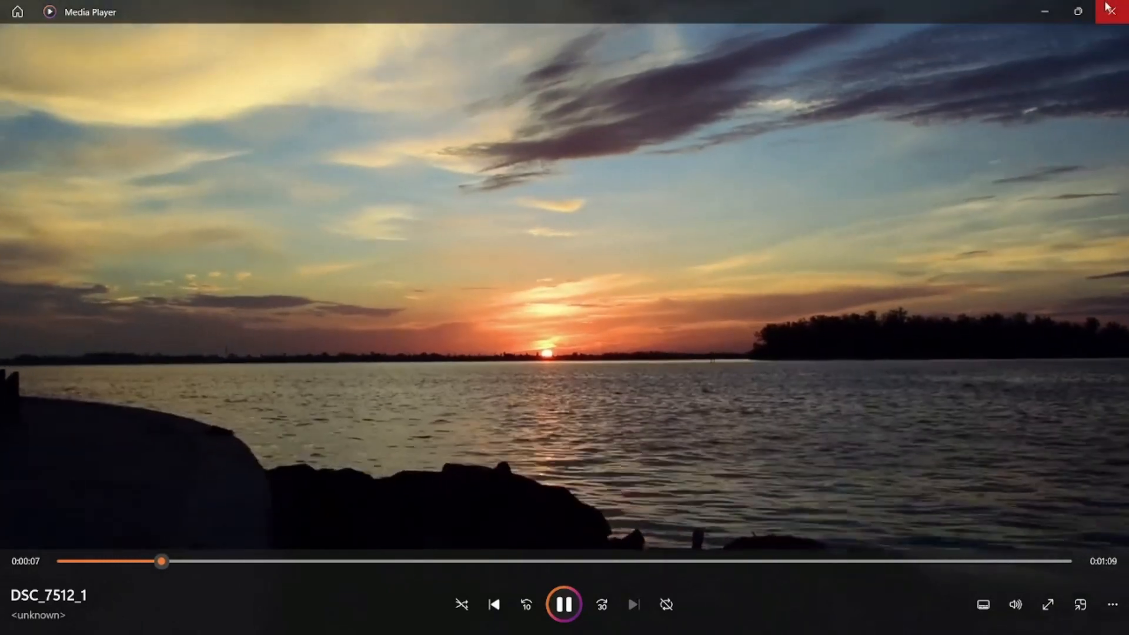
pyautogui.click(1107, 7)
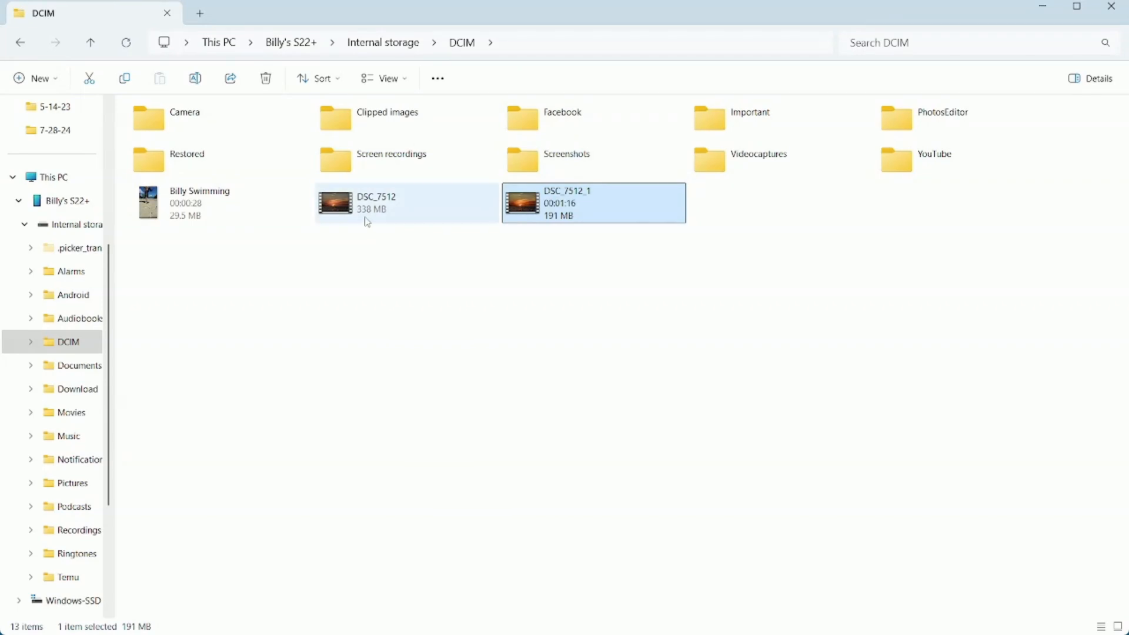
pyautogui.doubleClick(367, 222)
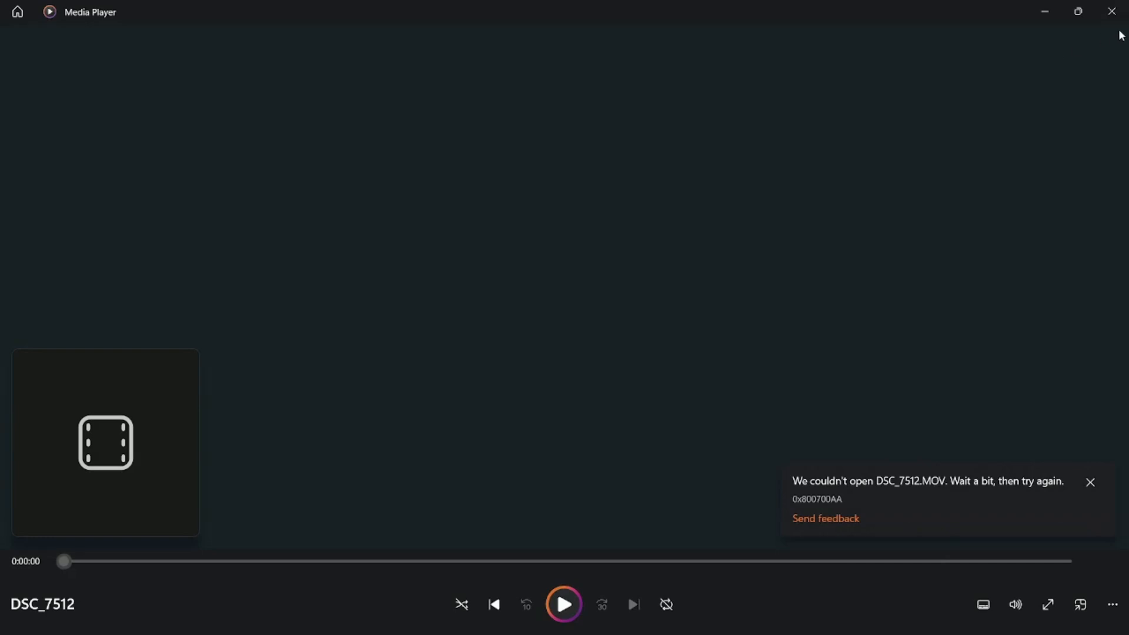
pyautogui.click(1111, 11)
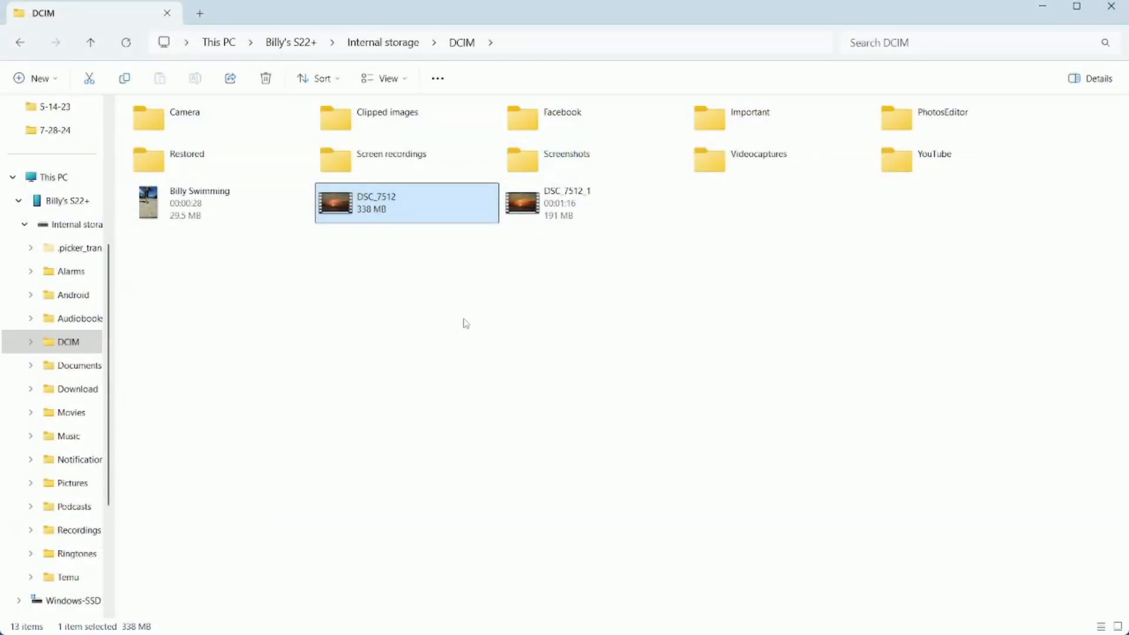
# Open the pics\7-28-24 folder on the Backup 1 T (F:) drive in a new File Explorer tab.
pyautogui.click(200, 12)
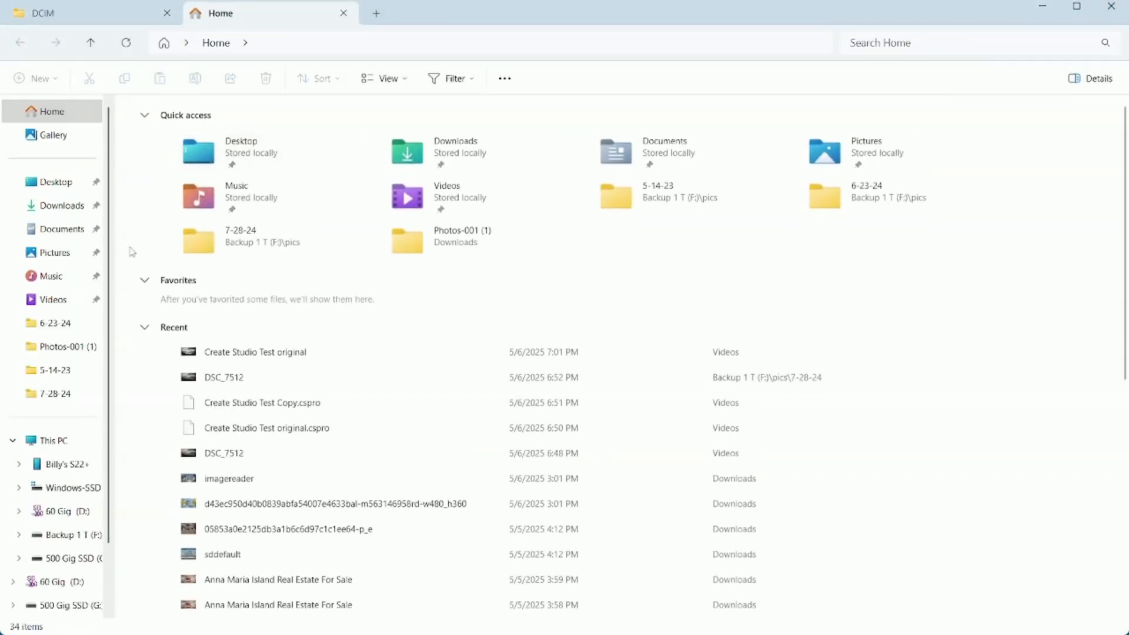
pyautogui.click(65, 435)
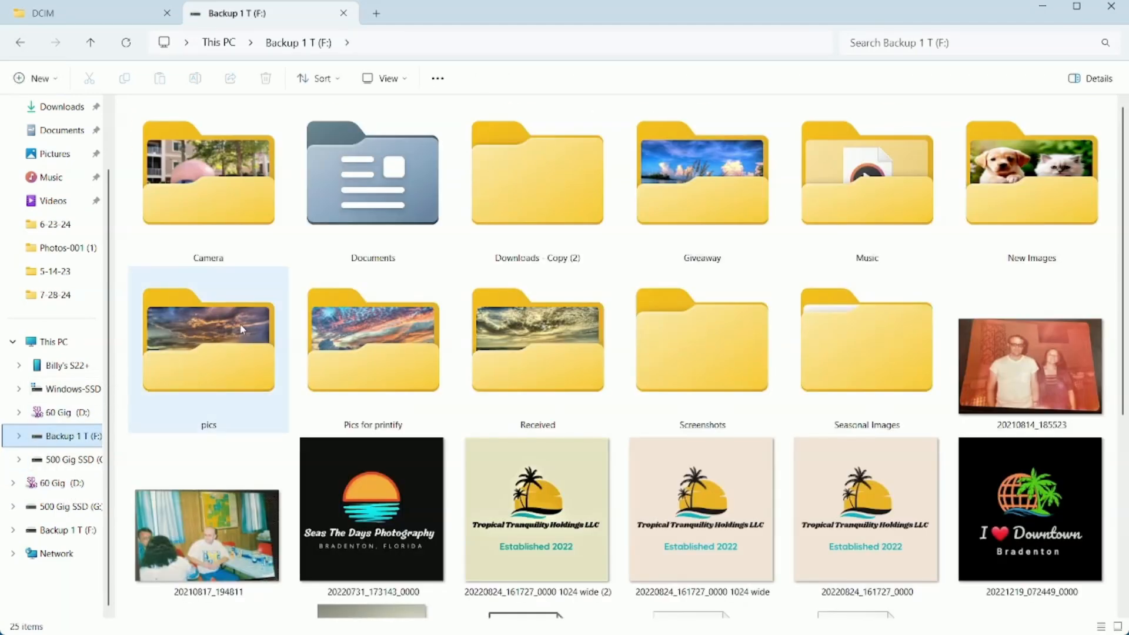
pyautogui.doubleClick(241, 329)
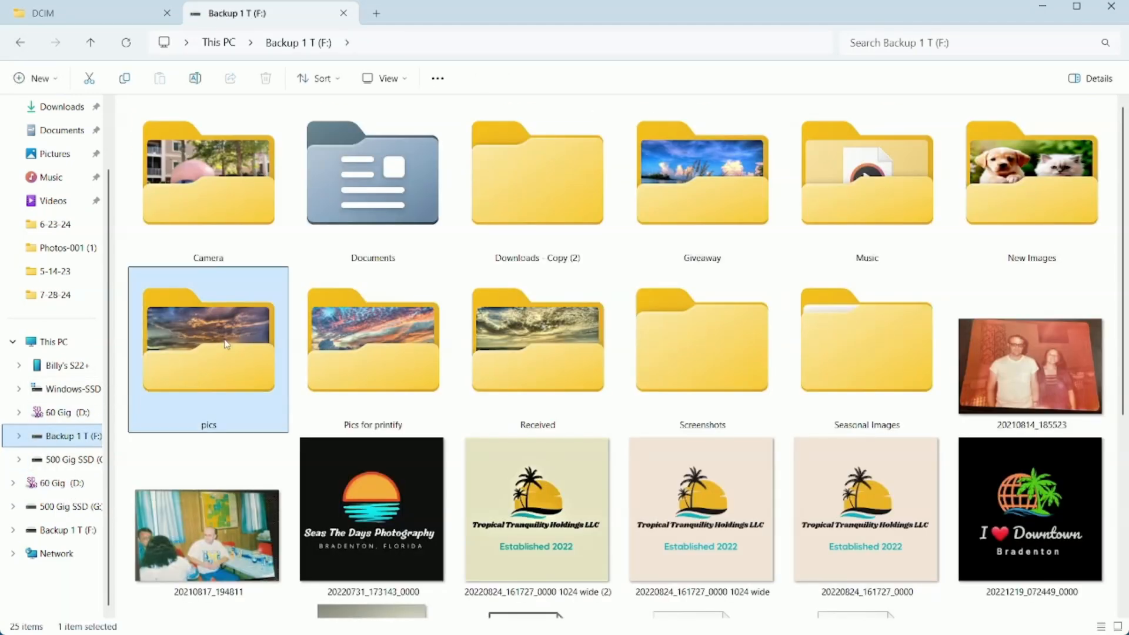
pyautogui.scroll(-10, 541, 353)
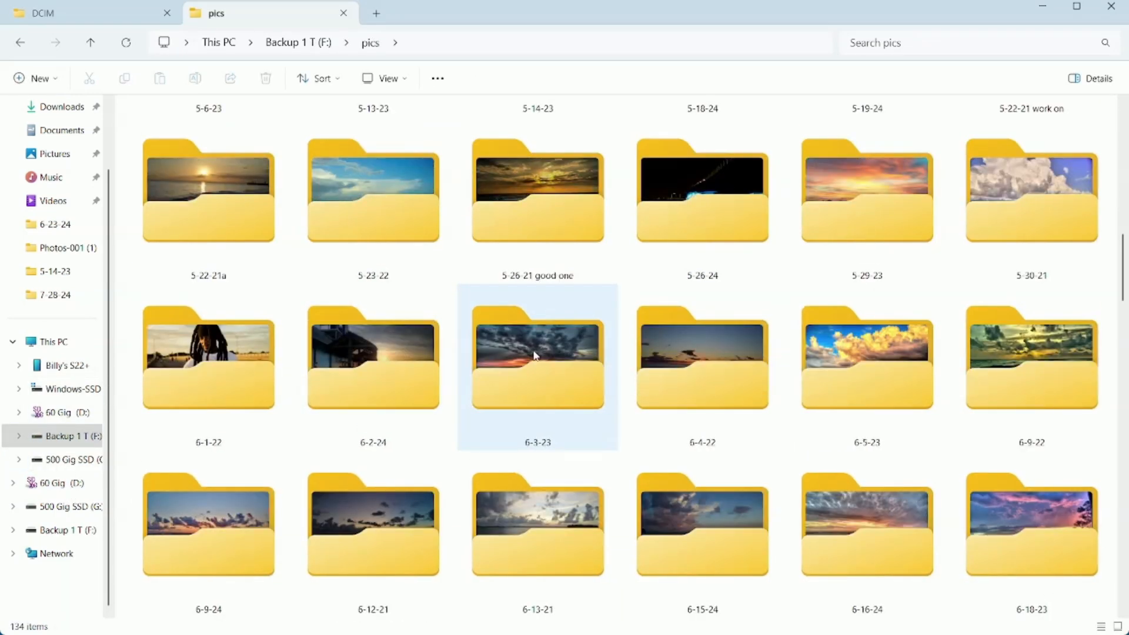
pyautogui.scroll(-5, 532, 356)
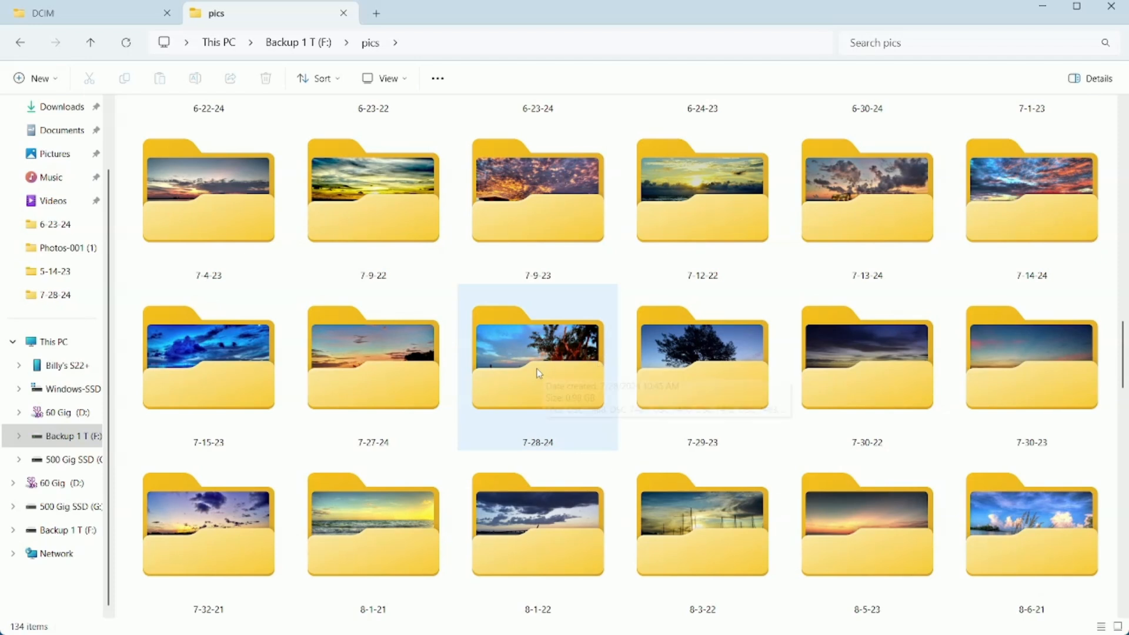
pyautogui.doubleClick(539, 374)
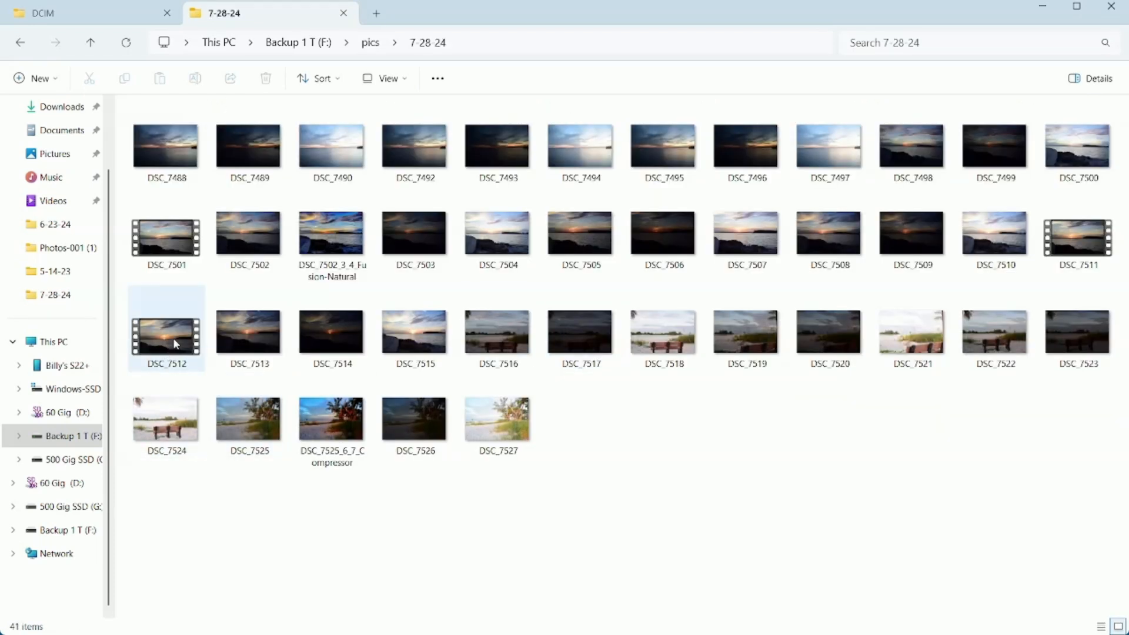
# Play the original DSC_7512 video from the 7-28-24 folder, minimize the player and return to File Explorer.
pyautogui.doubleClick(176, 344)
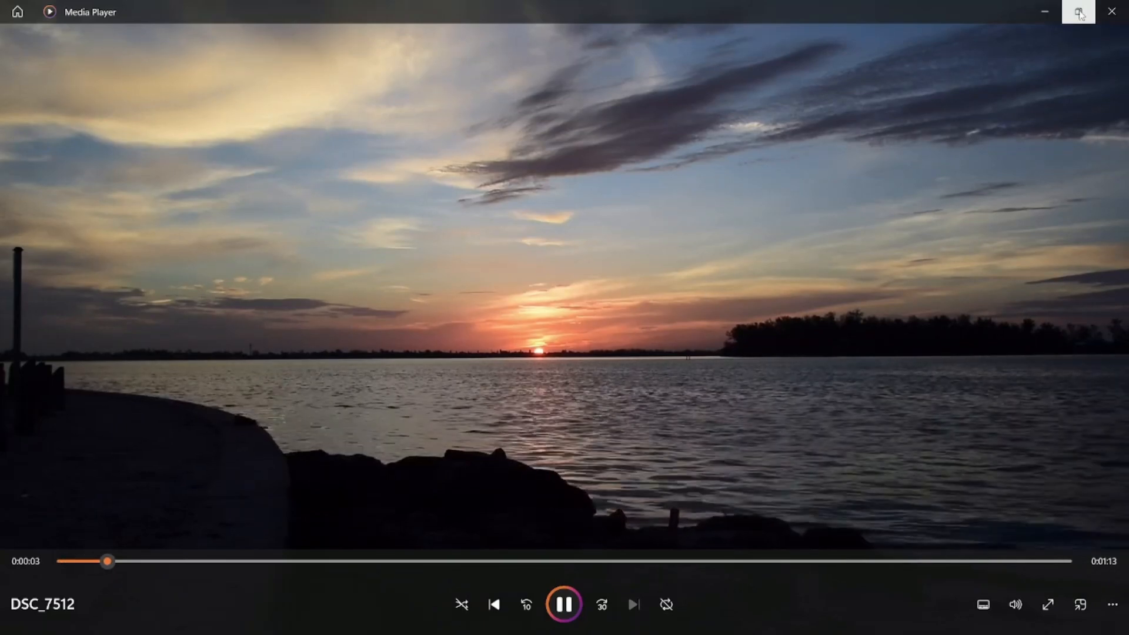
pyautogui.click(1050, 14)
pyautogui.moveTo(571, 616)
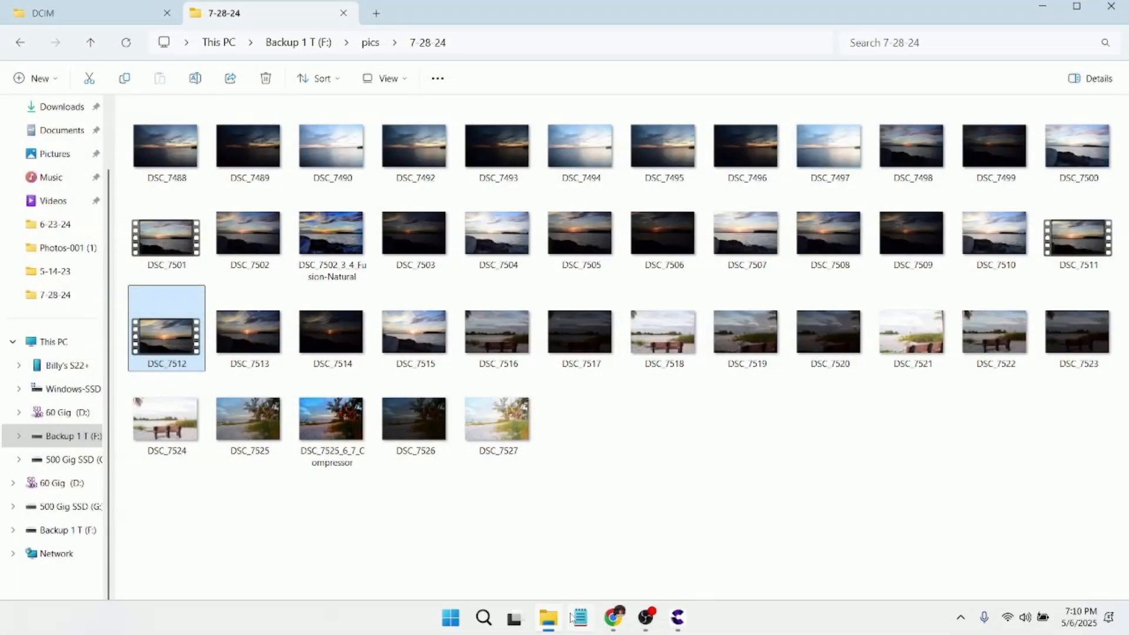
pyautogui.moveTo(609, 628)
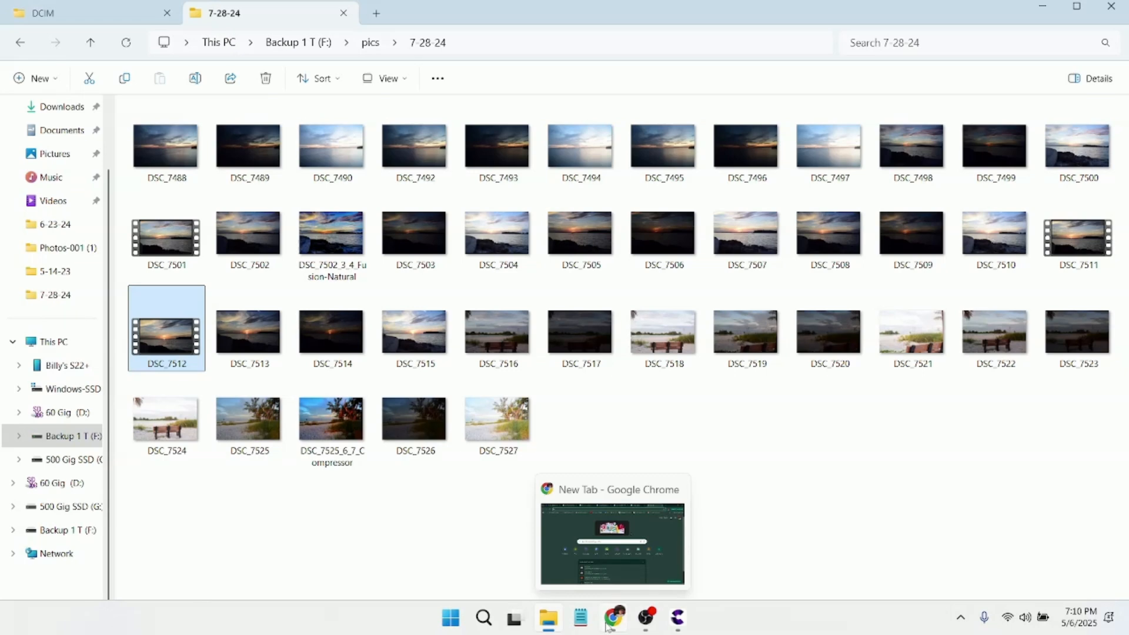
pyautogui.click(555, 620)
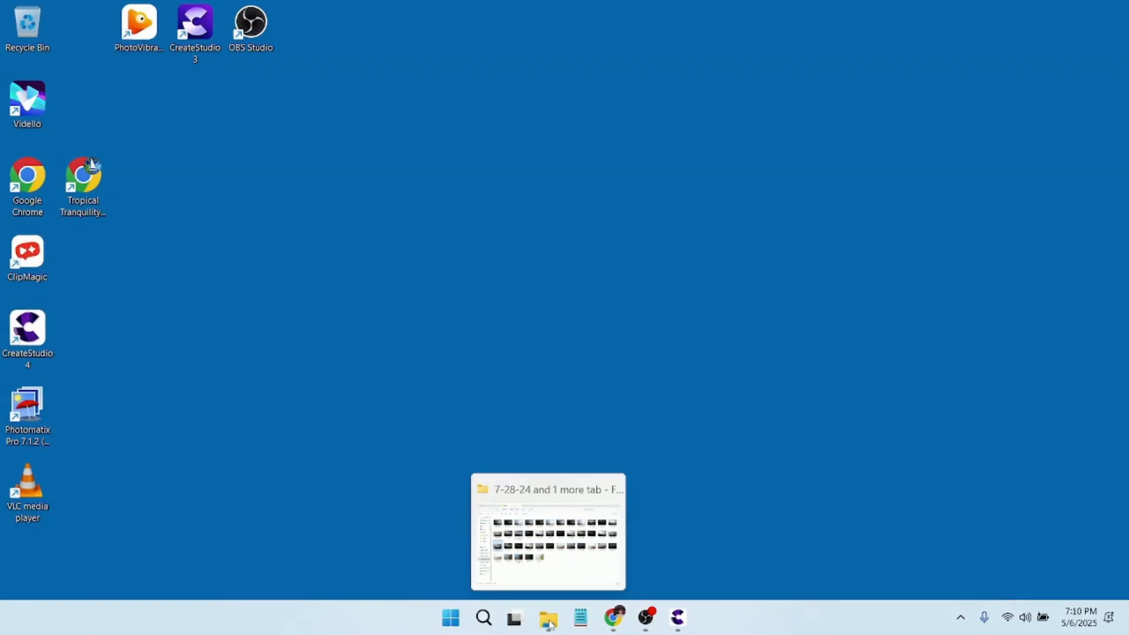
pyautogui.click(555, 620)
# Go back to the phone's DCIM folder, try to play DSC_7512_1 again, and close the player.
pyautogui.click(47, 15)
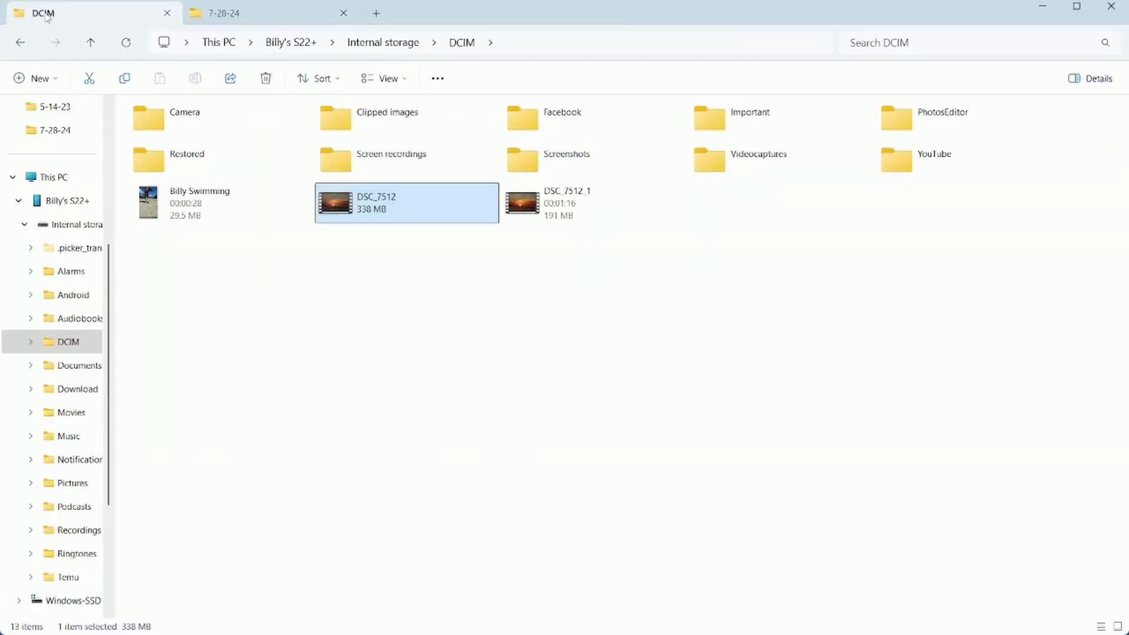
pyautogui.doubleClick(549, 200)
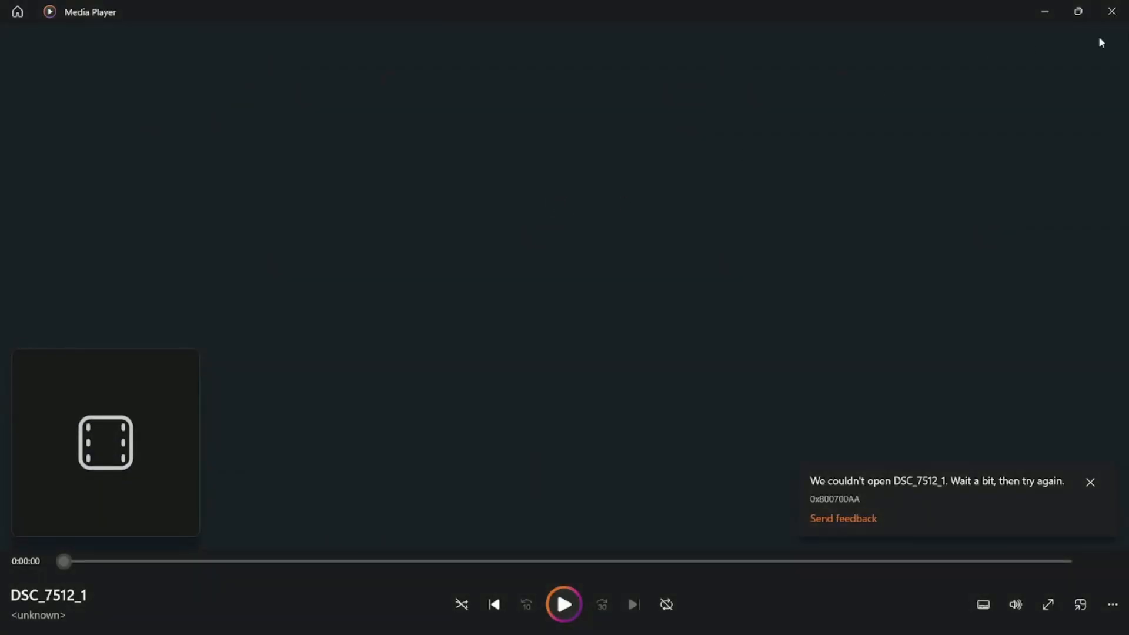
pyautogui.click(1112, 12)
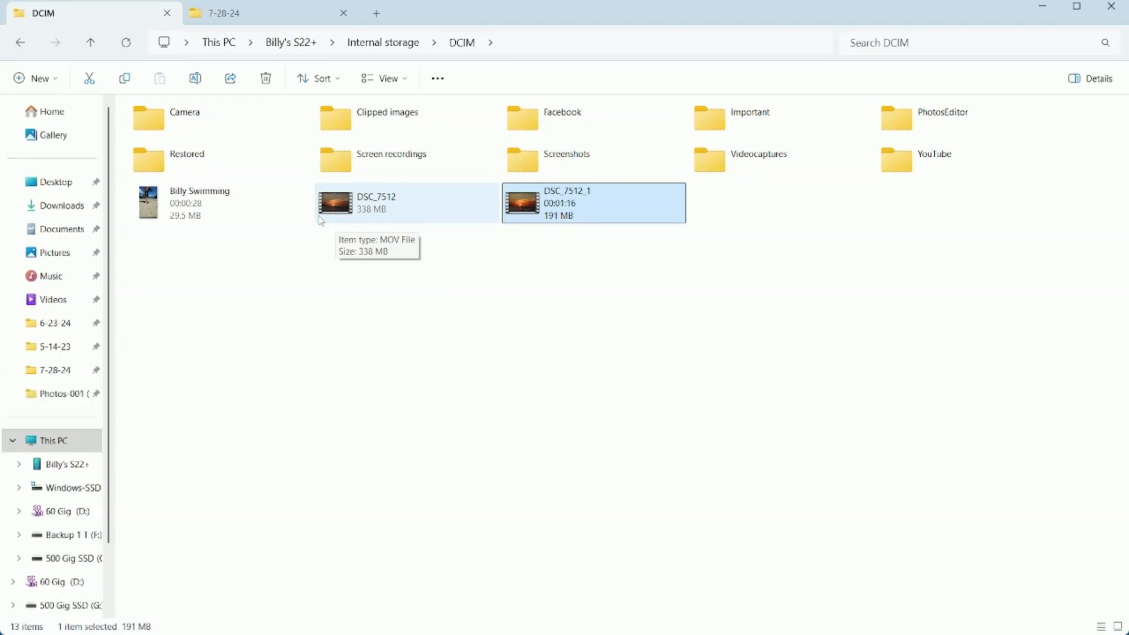
# Go back to the Videos folder and browse the pics folder on the Backup 1 T (F:) drive.
pyautogui.click(21, 48)
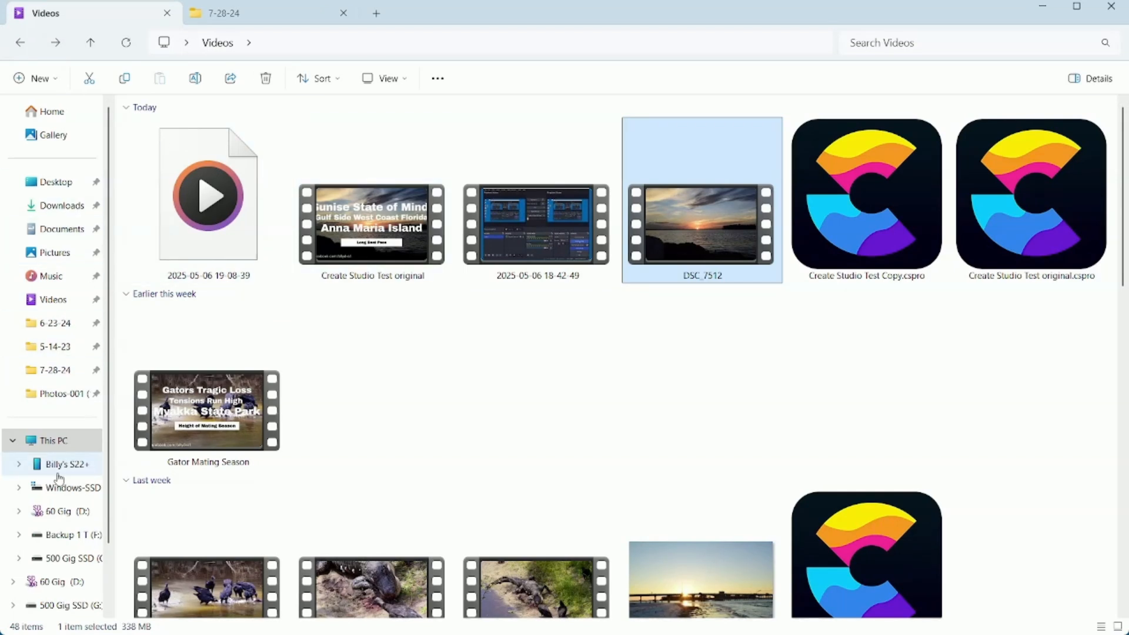
pyautogui.scroll(-2, 59, 478)
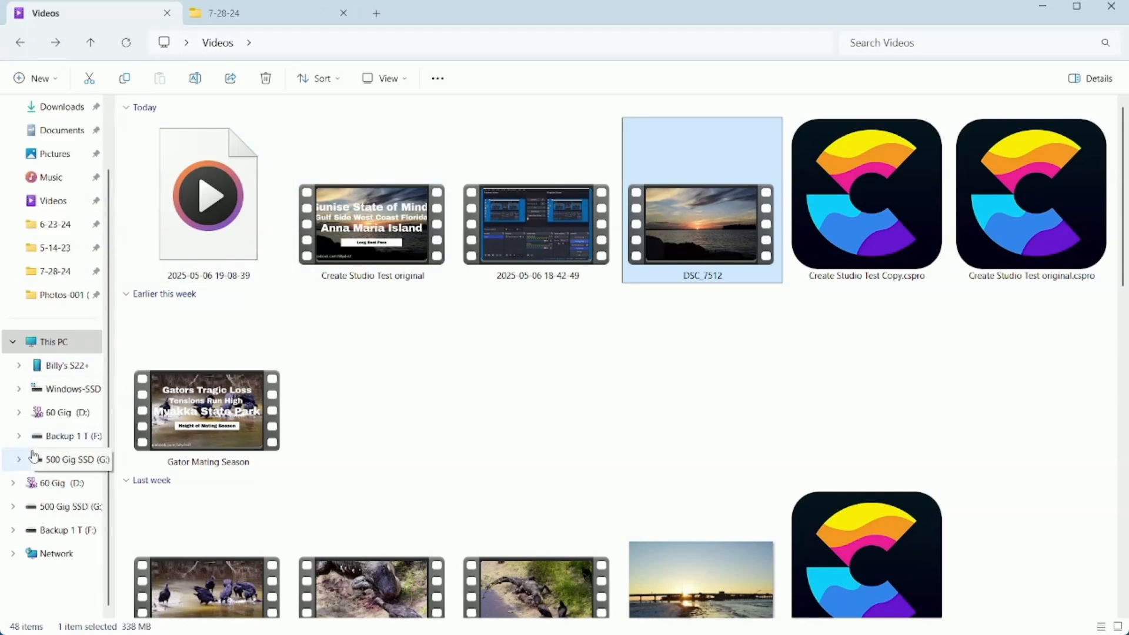
pyautogui.click(19, 436)
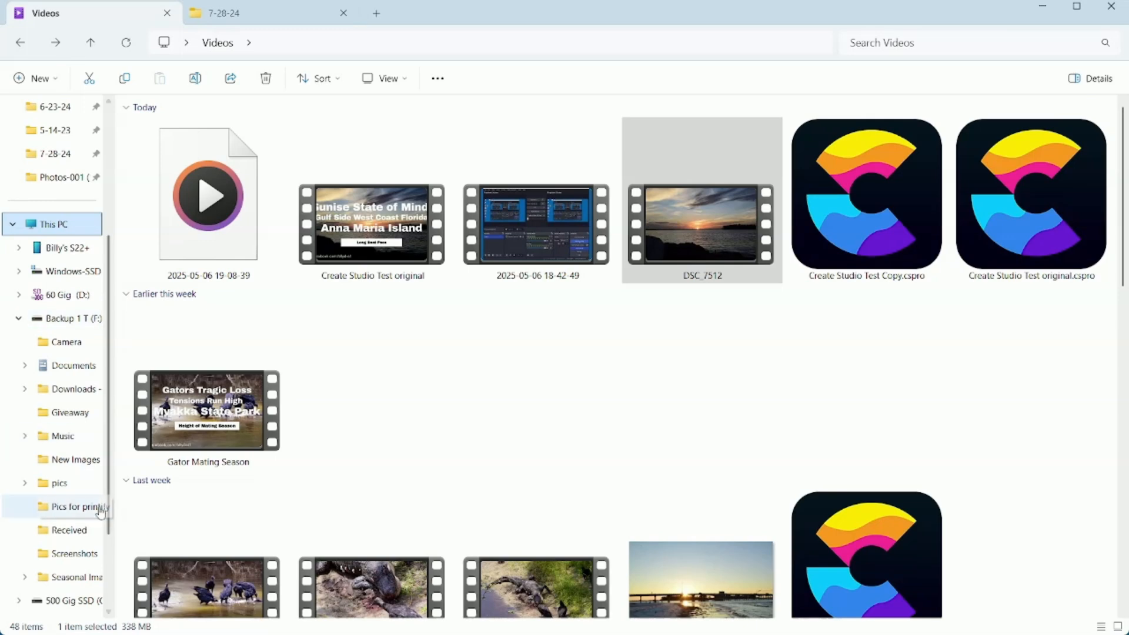
pyautogui.scroll(-3, 90, 495)
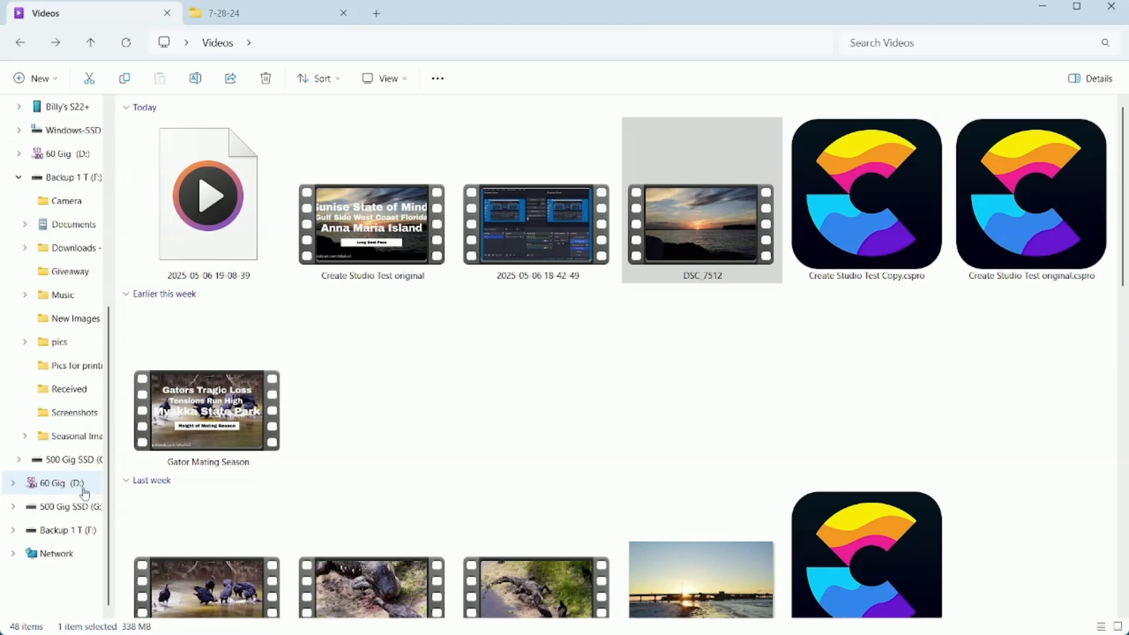
pyautogui.scroll(4, 81, 481)
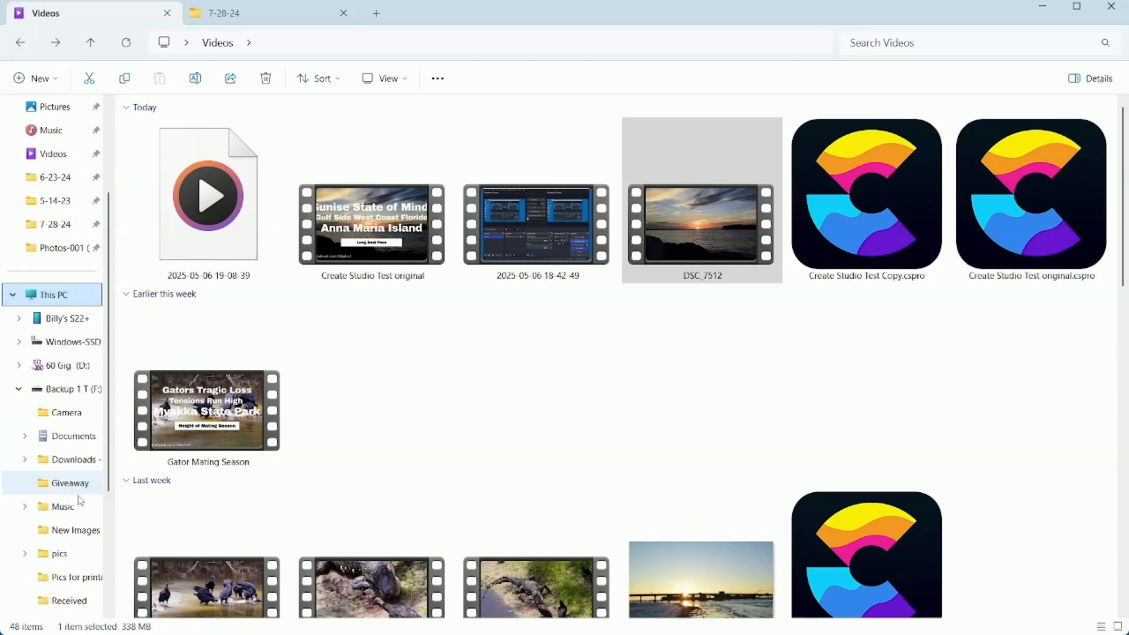
pyautogui.click(61, 553)
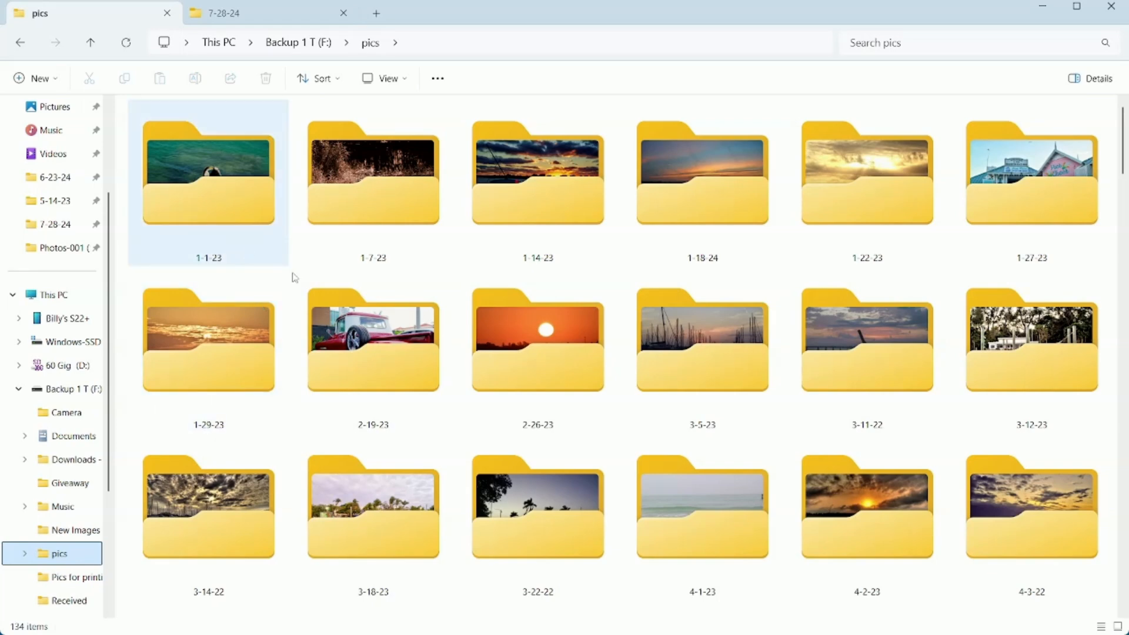
pyautogui.scroll(-5, 470, 405)
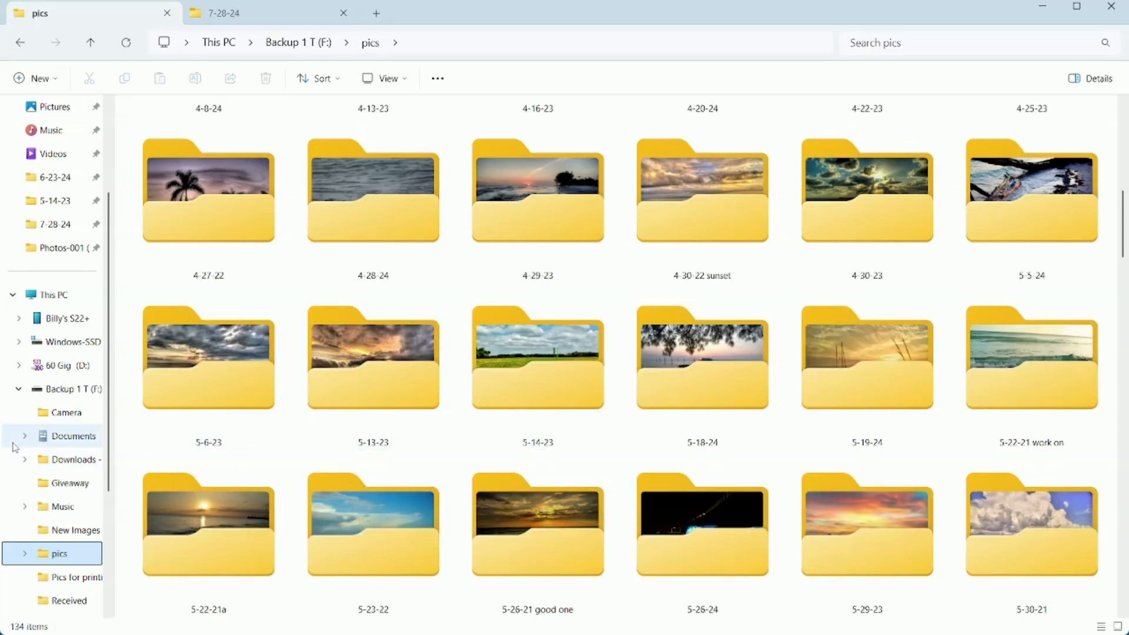
pyautogui.scroll(3, 30, 438)
pyautogui.scroll(-3, 30, 437)
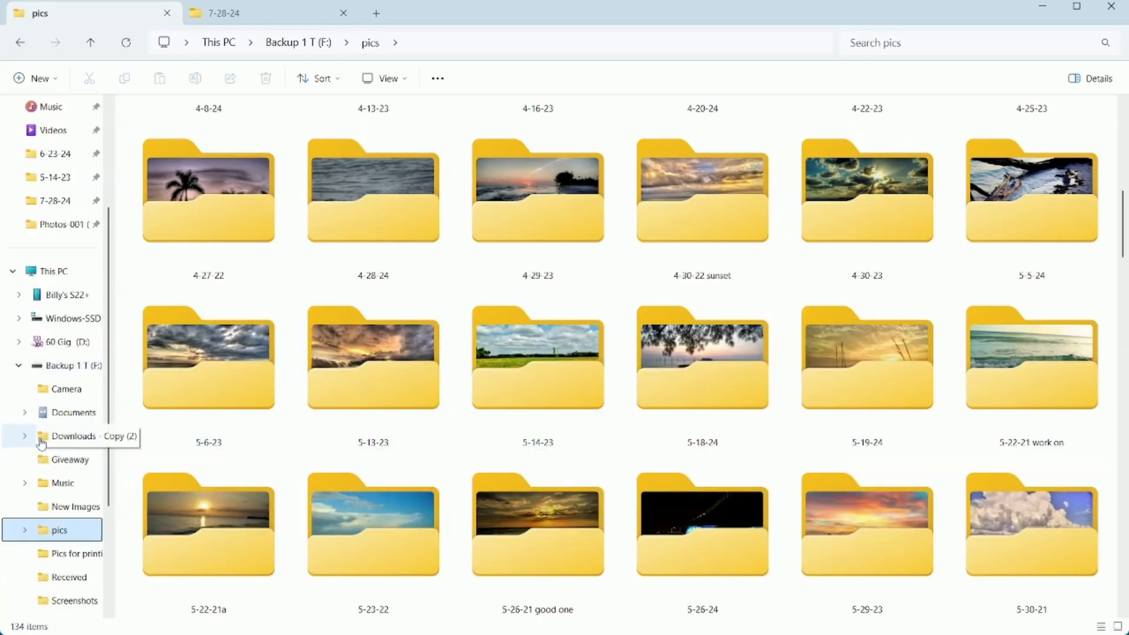
# Copy DSC_7512_1 from the phone's DCIM folder into the PC's Videos folder and close File Explorer.
pyautogui.click(20, 294)
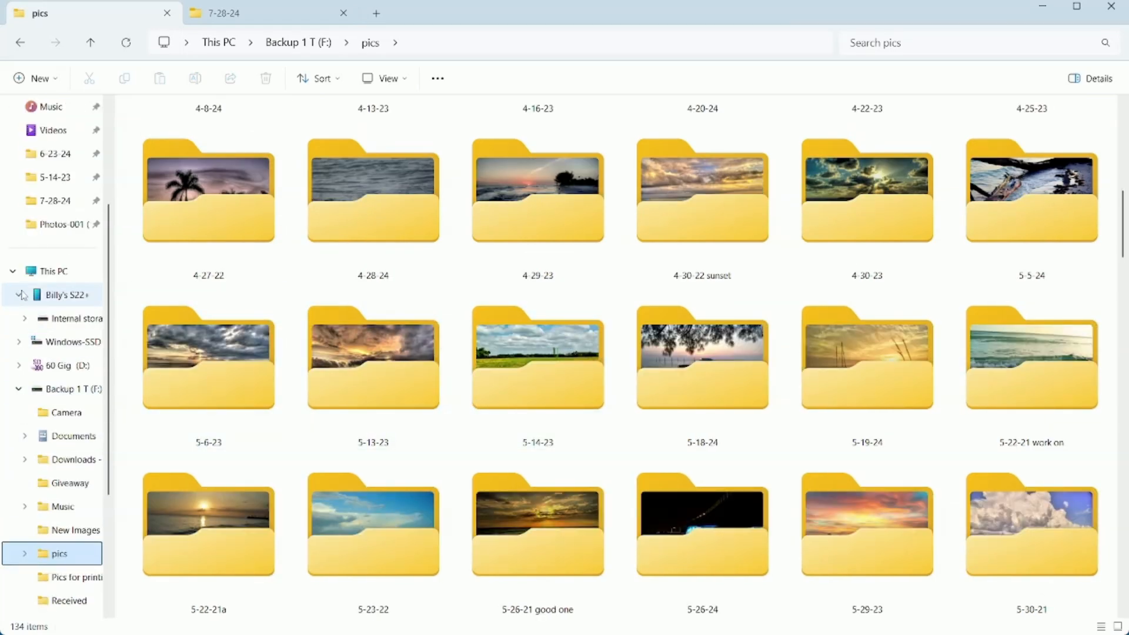
pyautogui.click(26, 320)
pyautogui.click(77, 341)
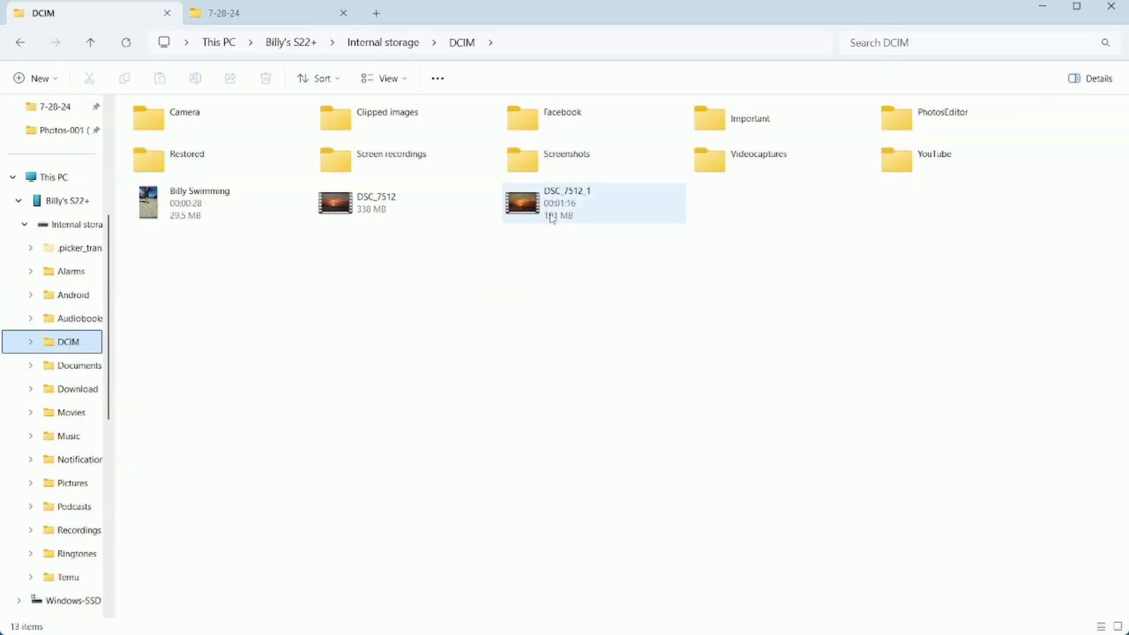
pyautogui.moveTo(552, 219); pyautogui.dragTo(24, 276)
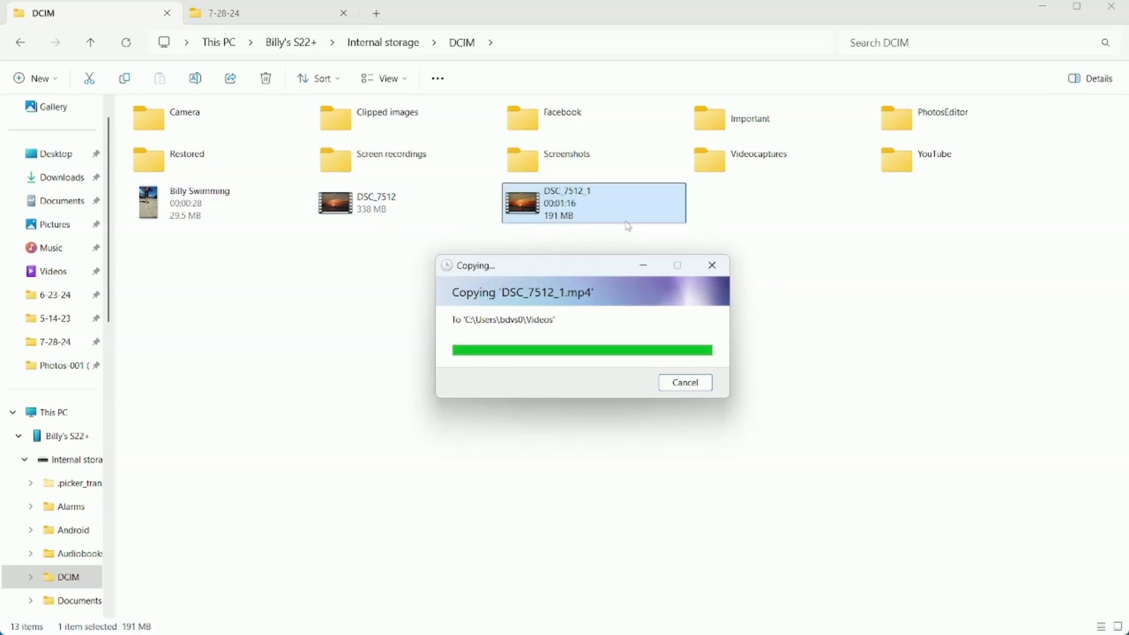
pyautogui.click(1119, 14)
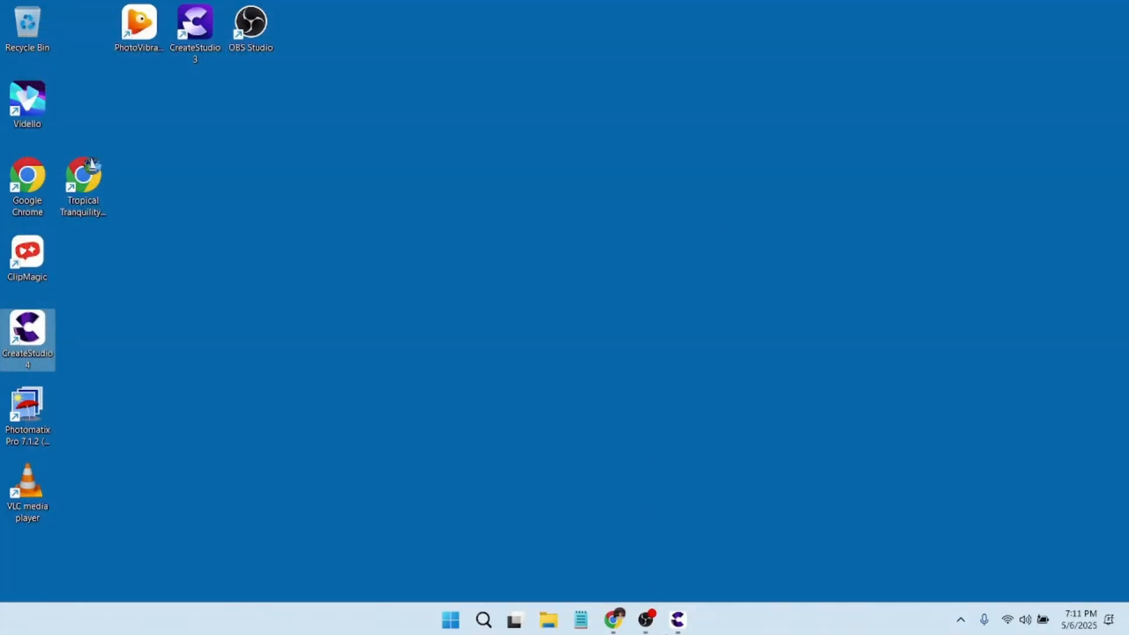
# Switch to the CreateStudio 4 project window and start a new project.
pyautogui.moveTo(680, 619)
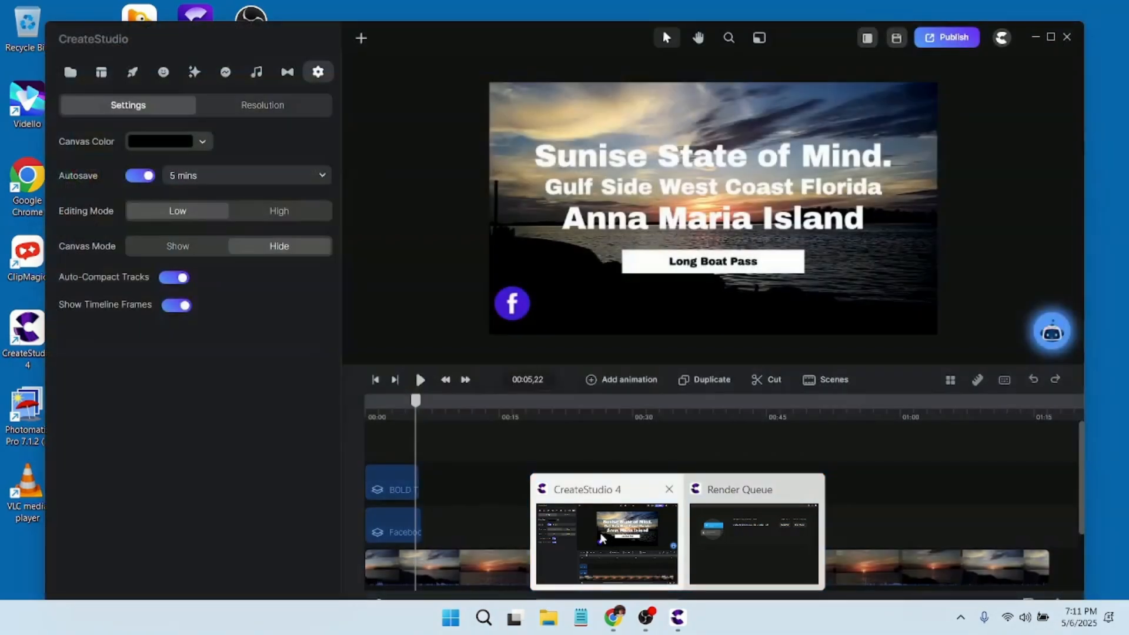
pyautogui.click(629, 514)
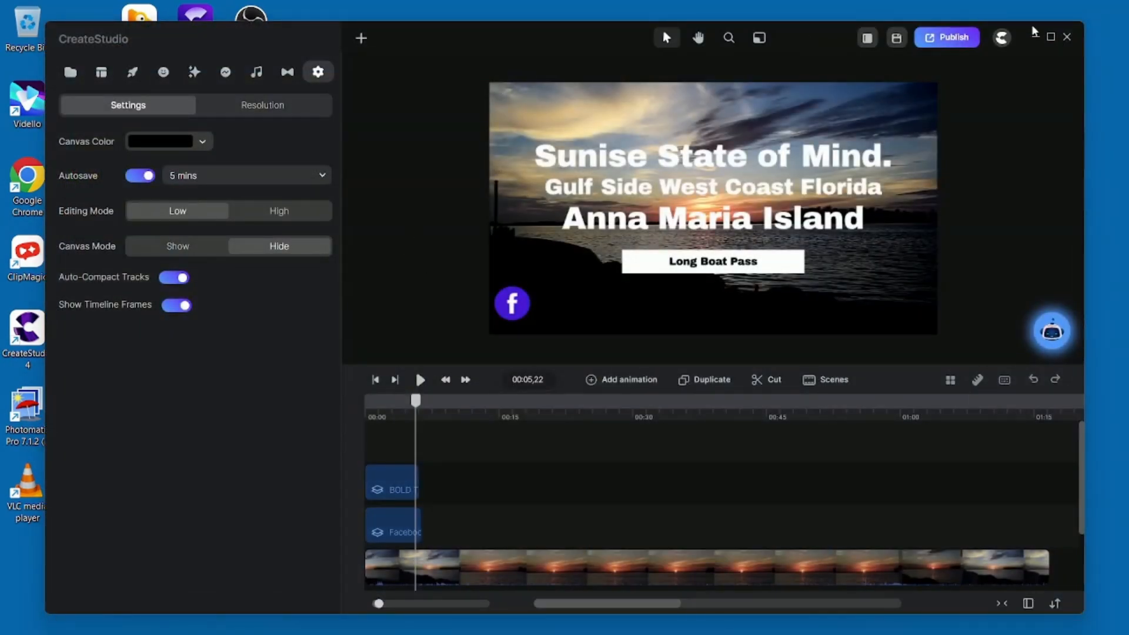
pyautogui.click(1000, 38)
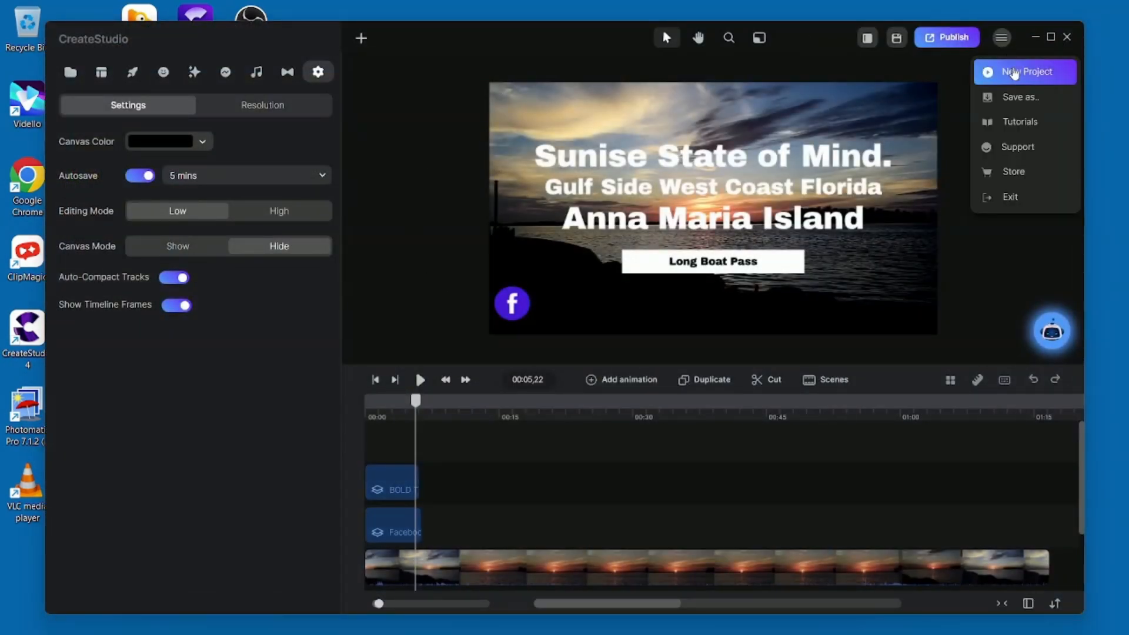
pyautogui.click(1013, 72)
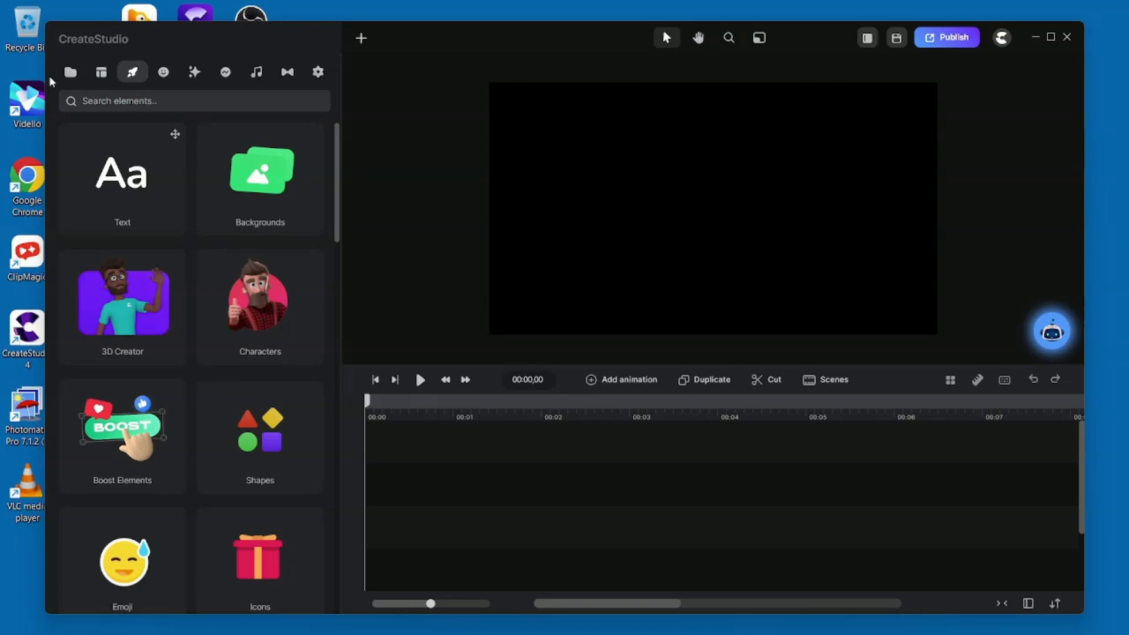
# Import the DSC_7512_1 video from the Videos folder and place it at the start of the timeline.
pyautogui.click(70, 72)
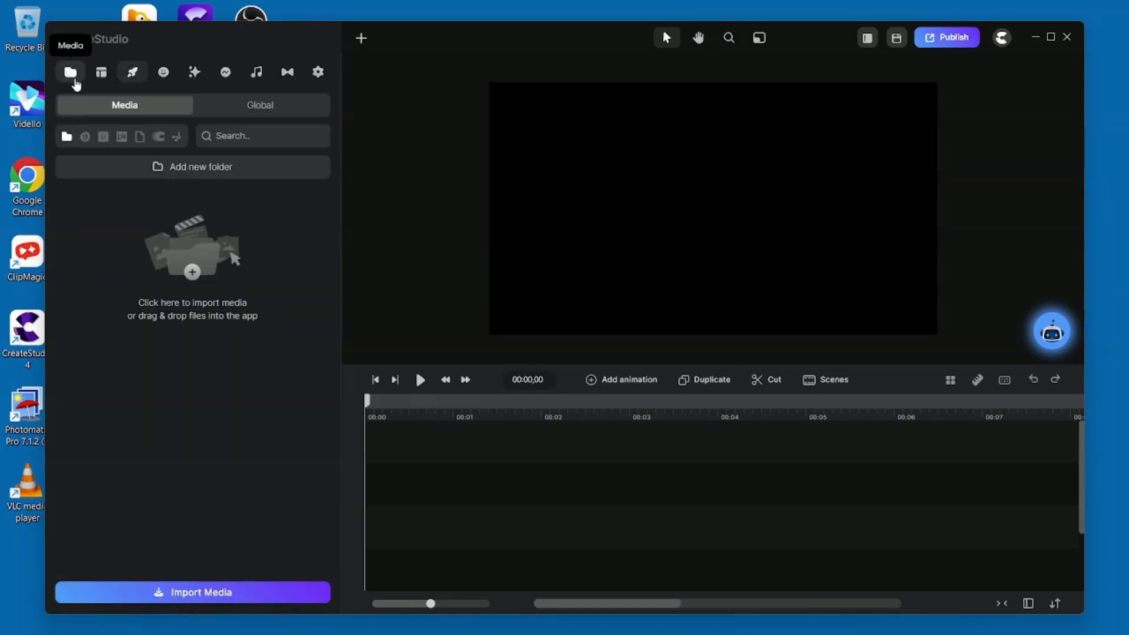
pyautogui.click(209, 594)
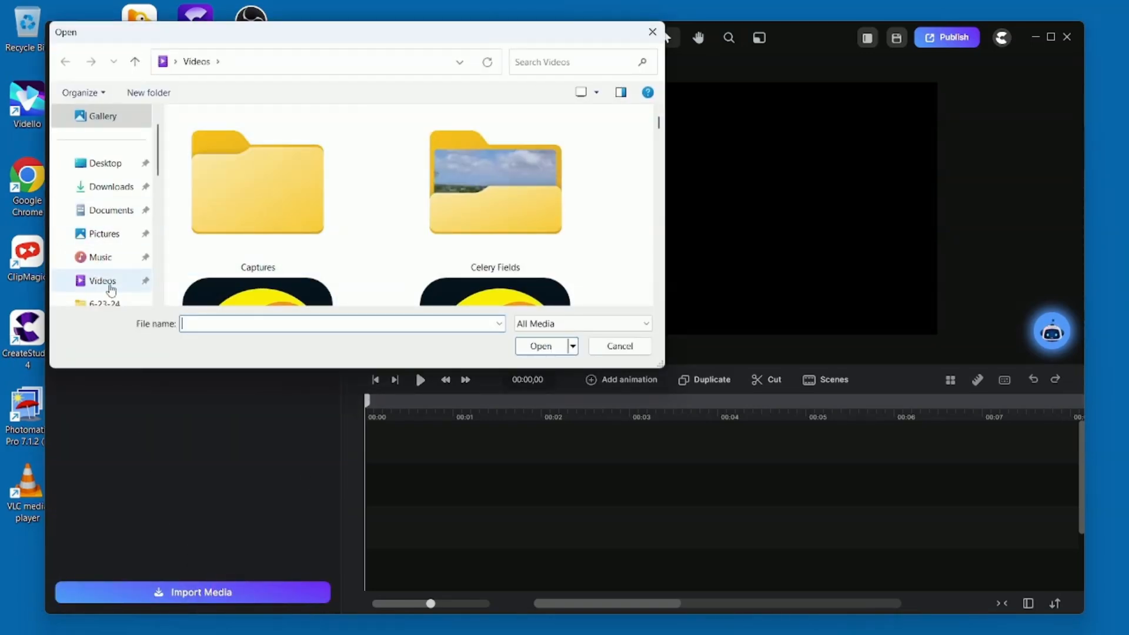
pyautogui.click(104, 281)
pyautogui.scroll(-3, 350, 226)
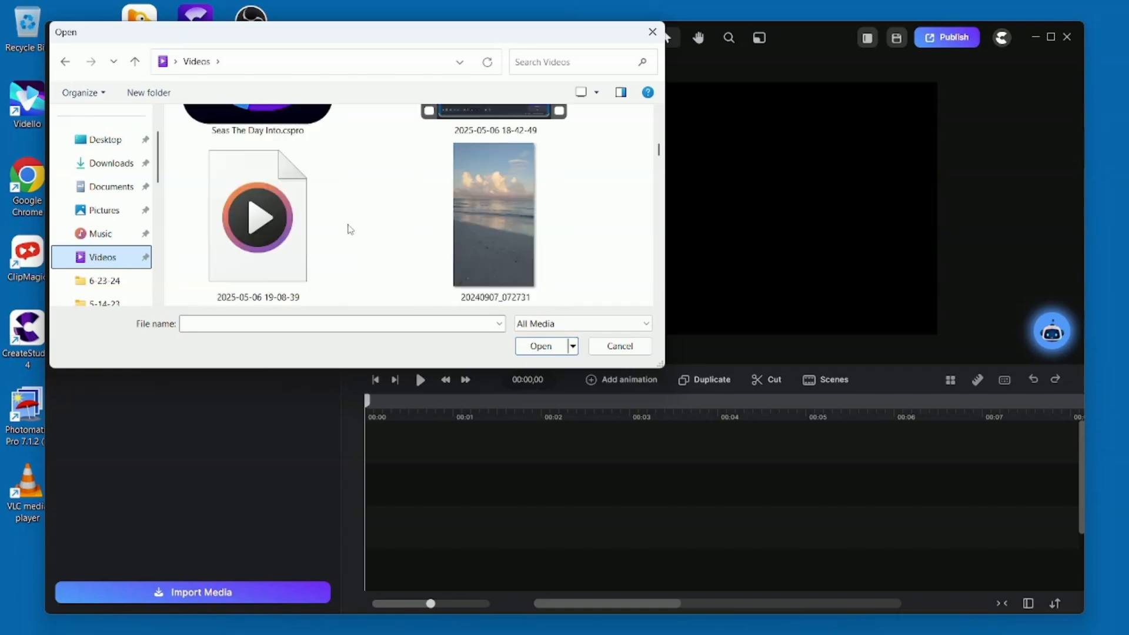
pyautogui.scroll(-10, 350, 230)
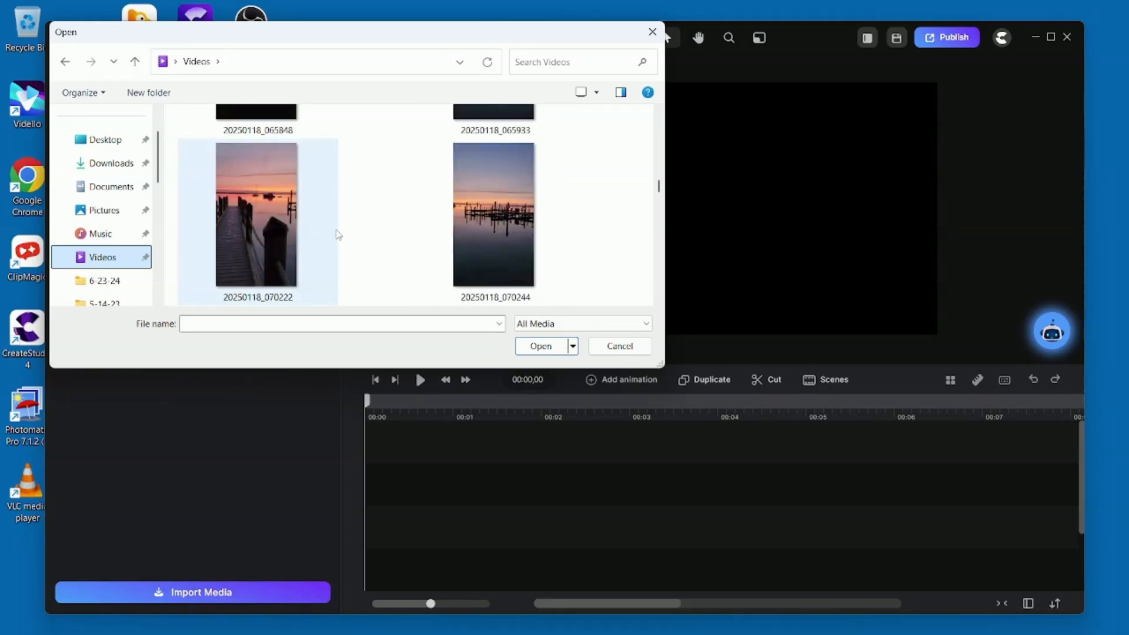
pyautogui.scroll(-8, 336, 235)
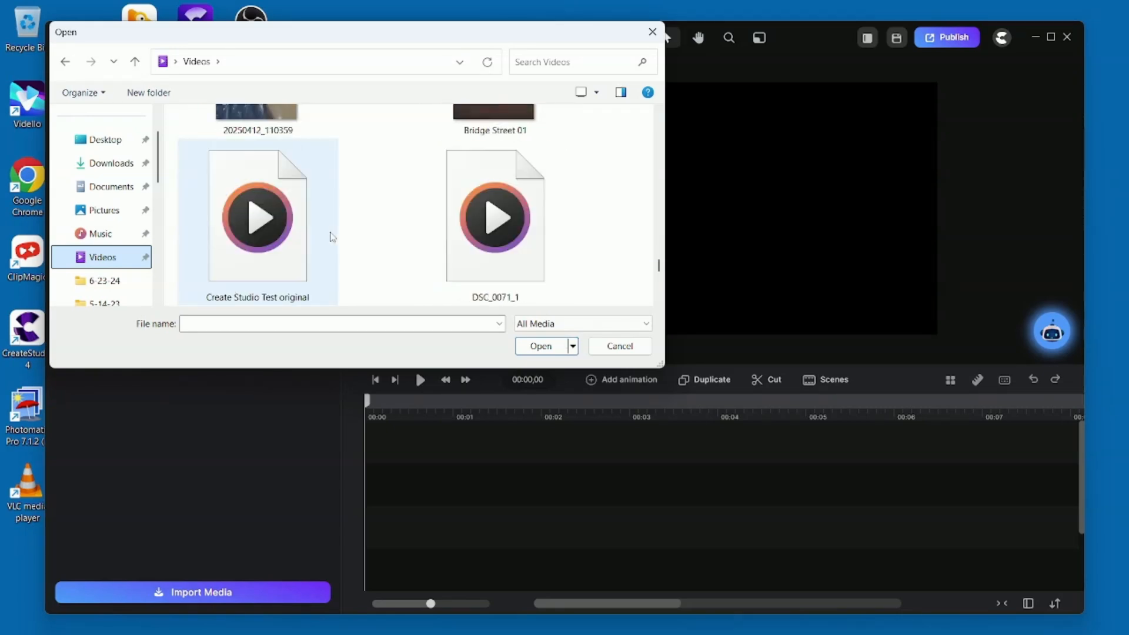
pyautogui.scroll(-4, 330, 237)
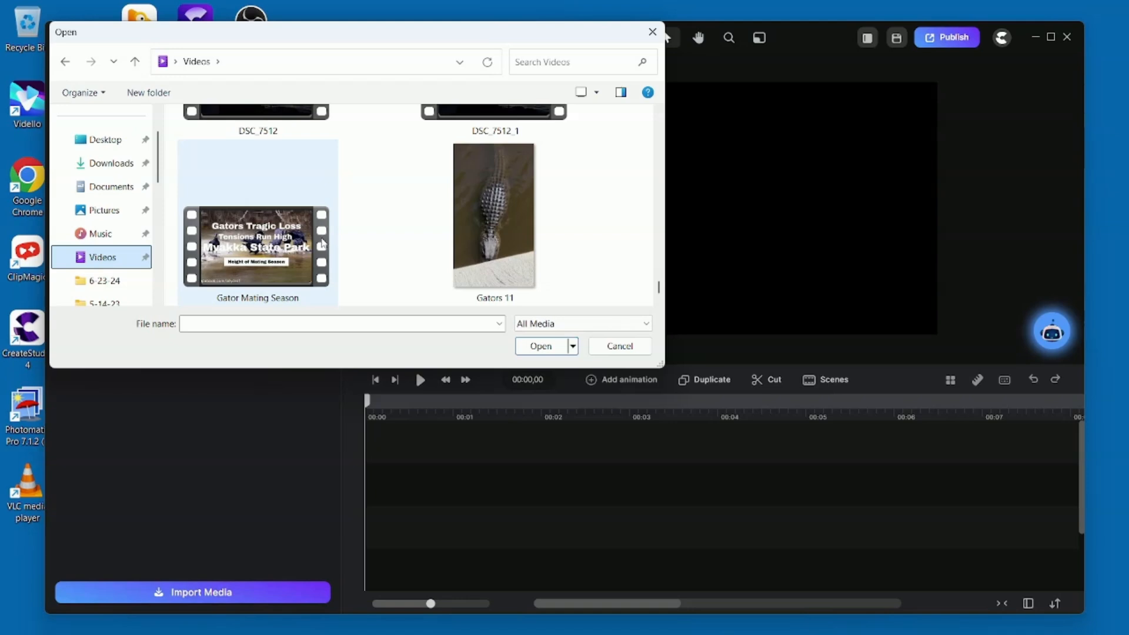
pyautogui.scroll(2, 323, 244)
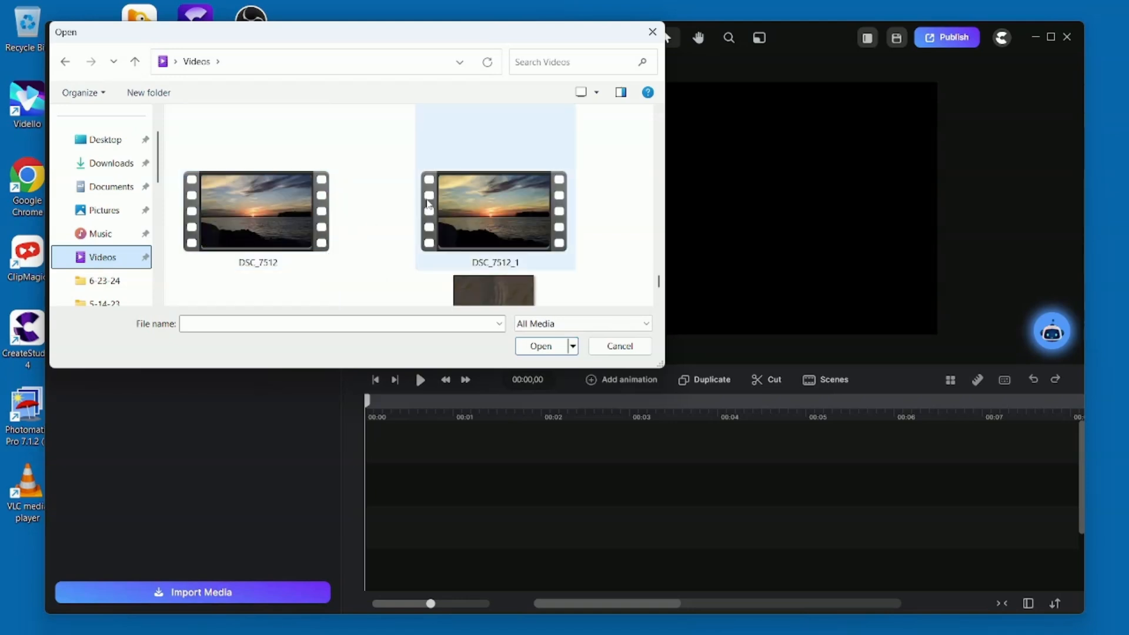
pyautogui.click(522, 206)
pyautogui.doubleClick(496, 213)
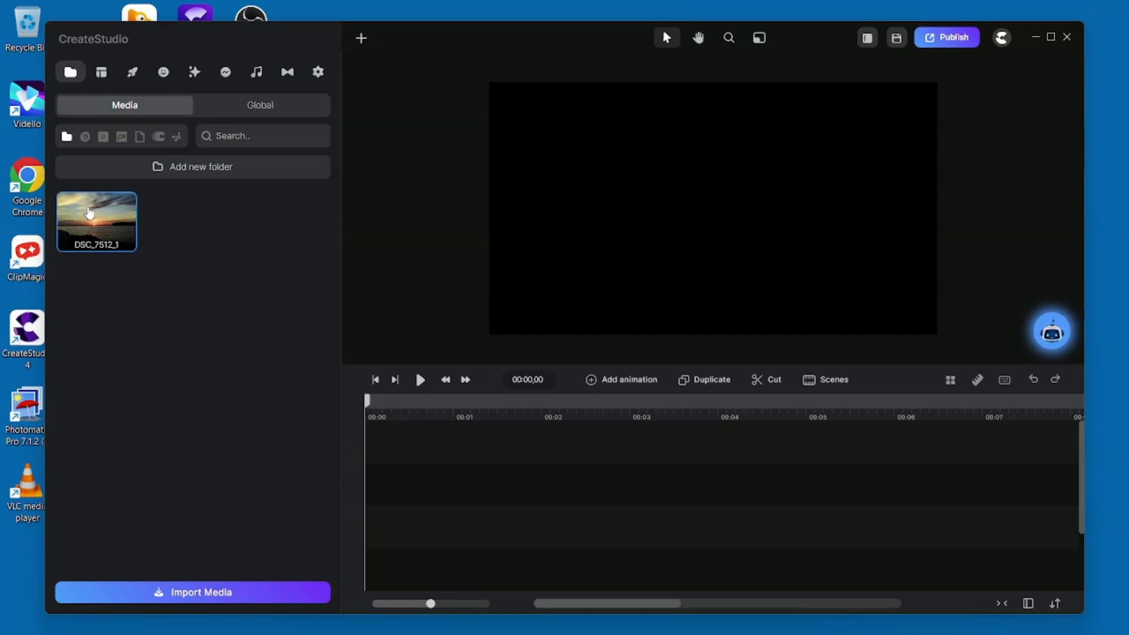
pyautogui.moveTo(97, 221); pyautogui.dragTo(432, 474)
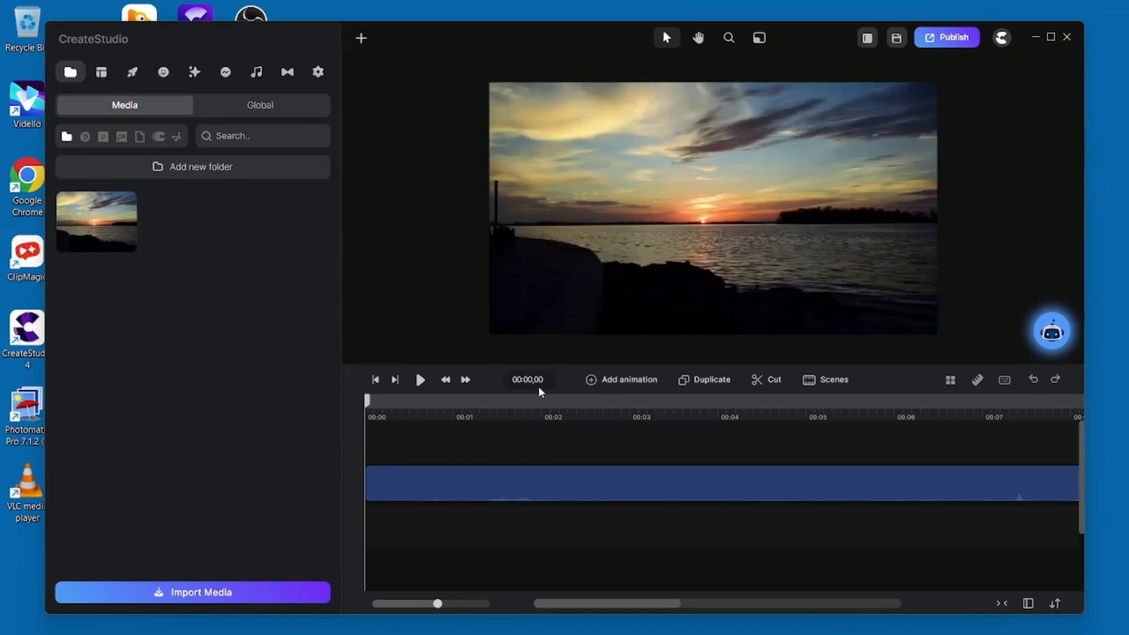
# Apply the Color Correction effect to the sunset clip with contrast 2%, saturation 1% and gamma 1%.
pyautogui.click(194, 76)
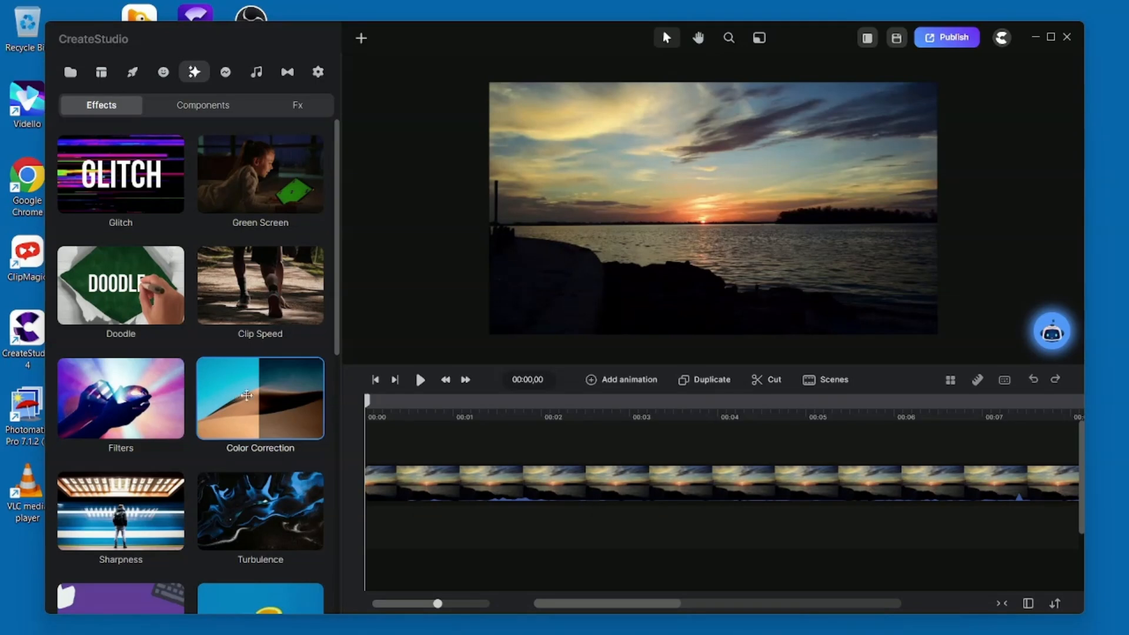
pyautogui.moveTo(244, 396); pyautogui.dragTo(635, 477)
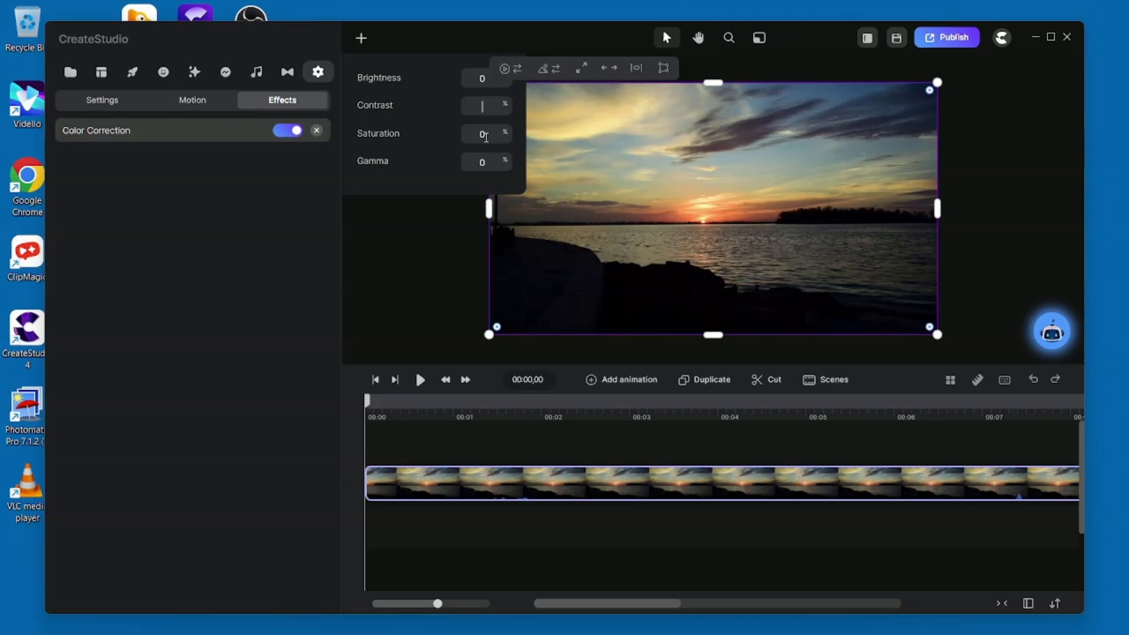
pyautogui.click(493, 137)
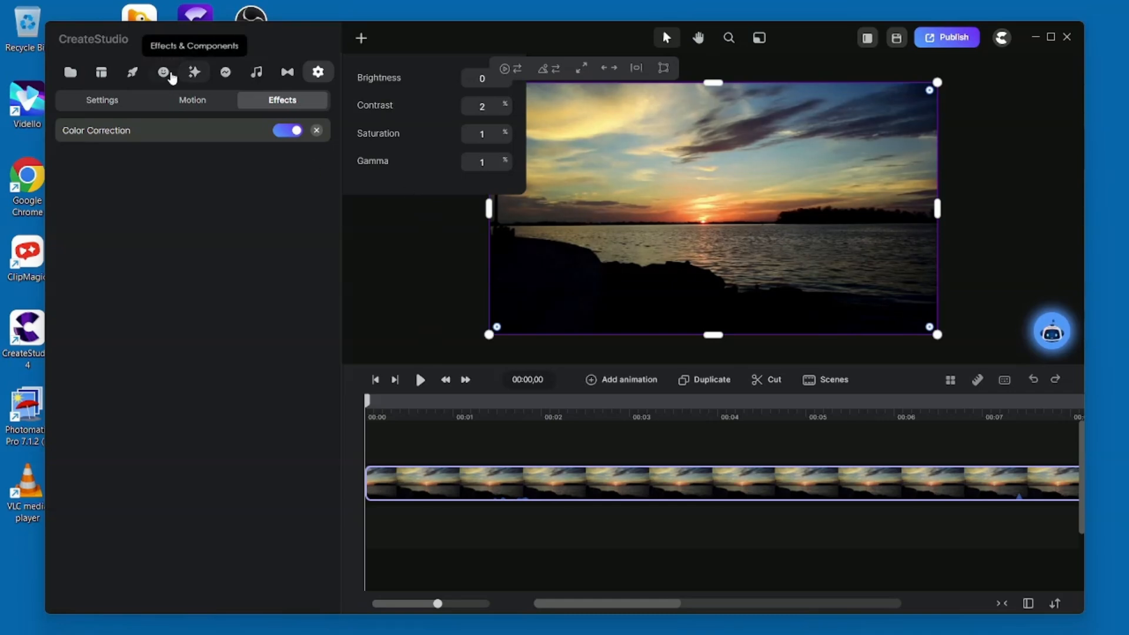
# Add the Sharpness effect to the sunset clip with a strength of 1 and deselect the clip.
pyautogui.click(196, 72)
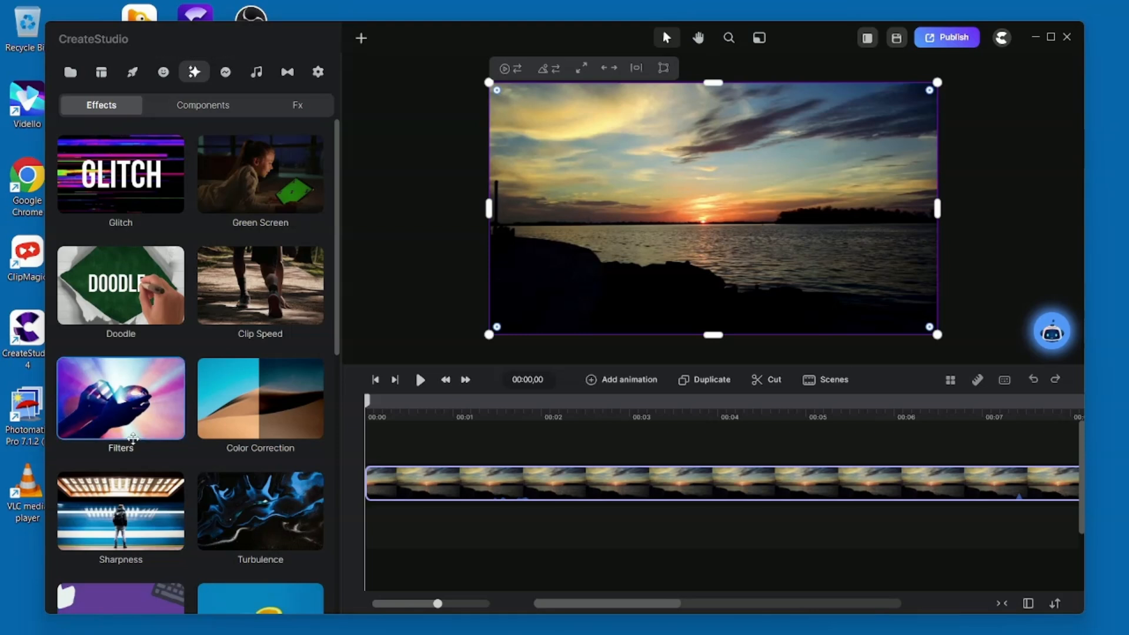
pyautogui.moveTo(84, 522); pyautogui.dragTo(523, 488)
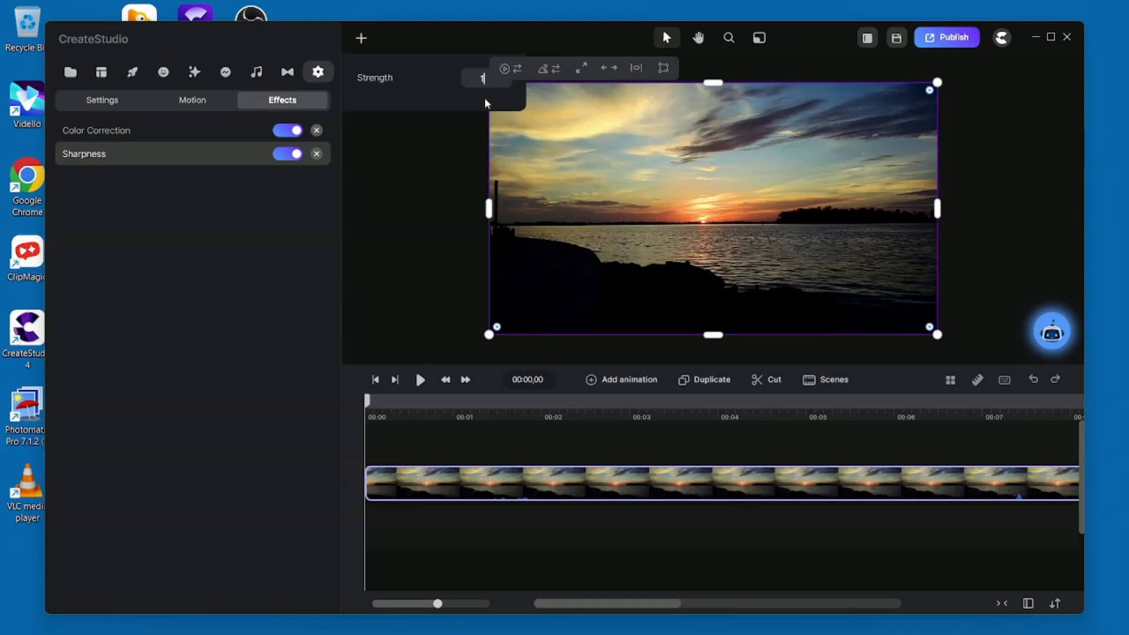
pyautogui.click(381, 147)
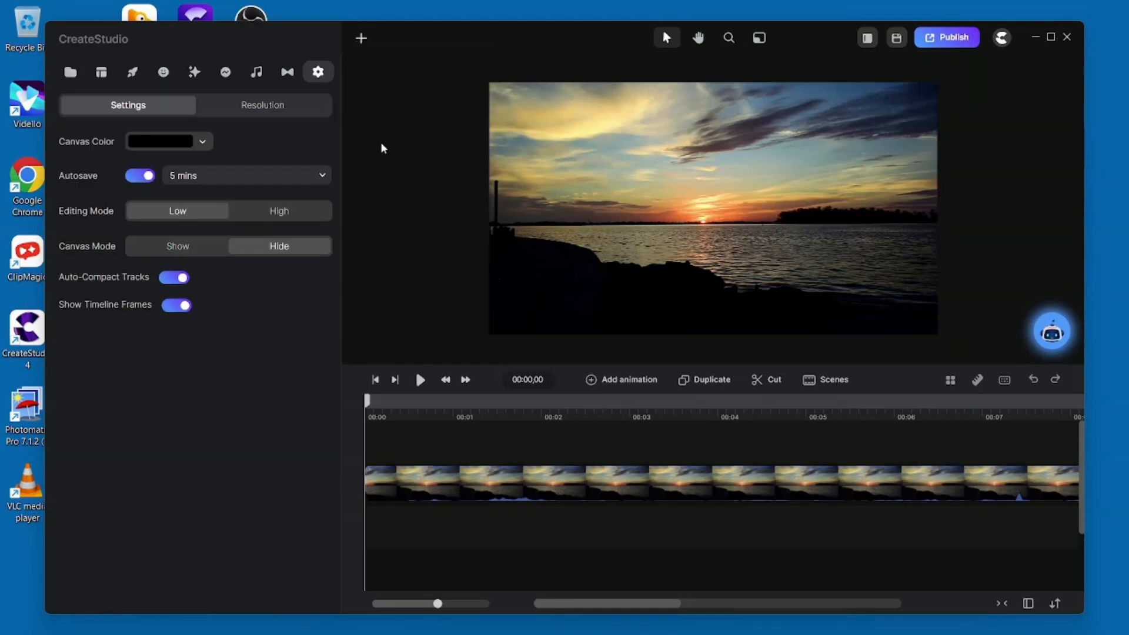
# Add the saved BOLD TITLE SCENE from My Scenes above the start of the sunset clip and play the preview.
pyautogui.click(99, 75)
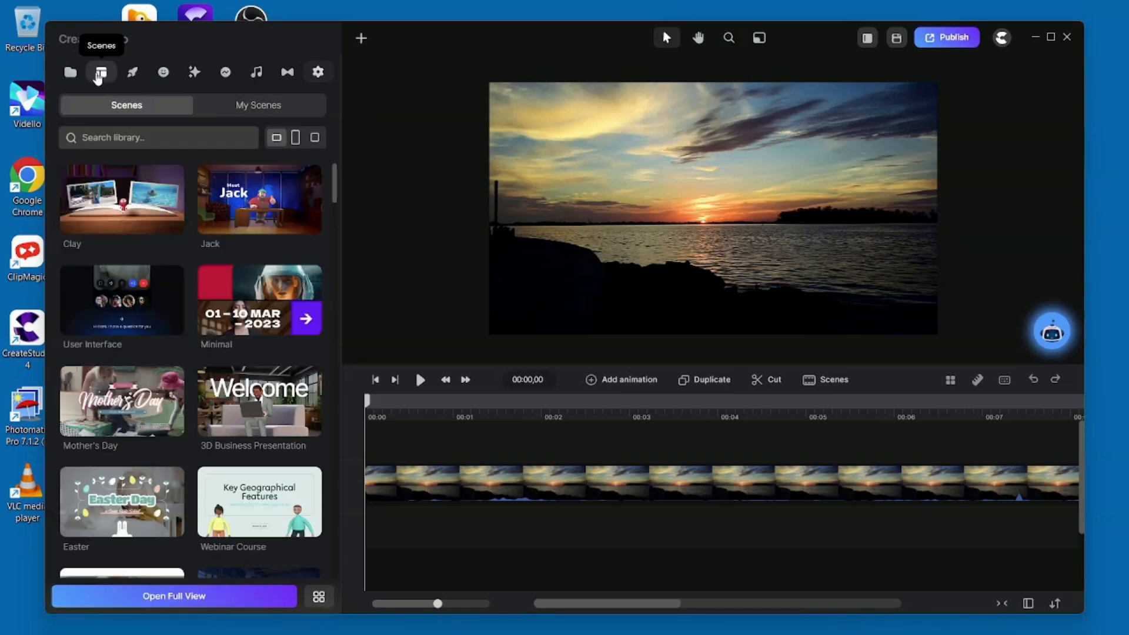
pyautogui.click(249, 103)
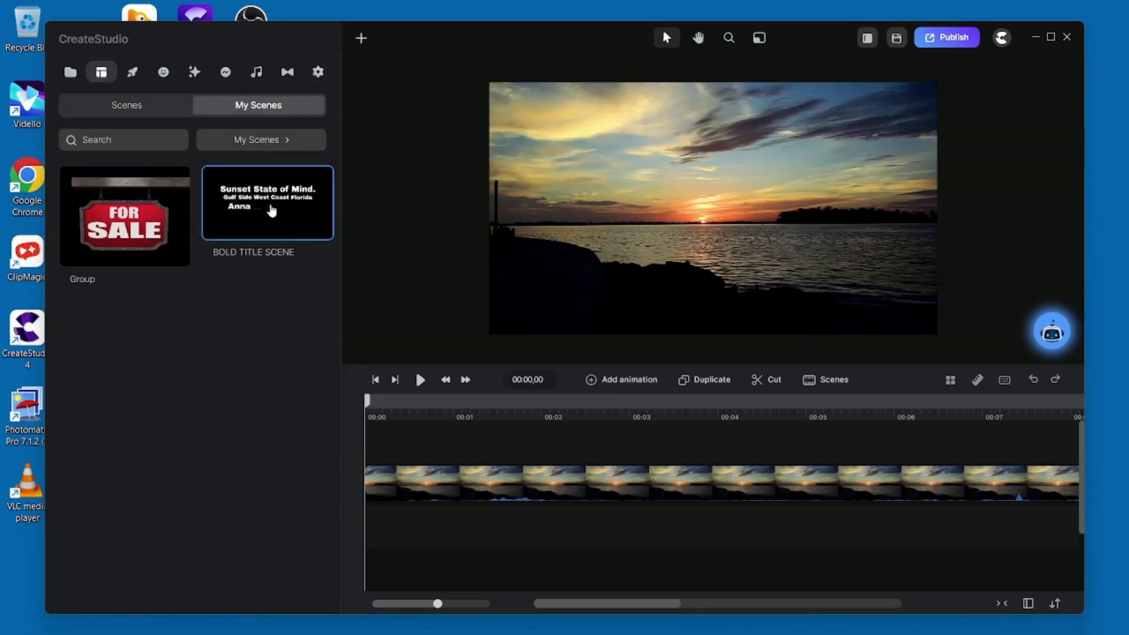
pyautogui.moveTo(270, 209); pyautogui.dragTo(397, 458)
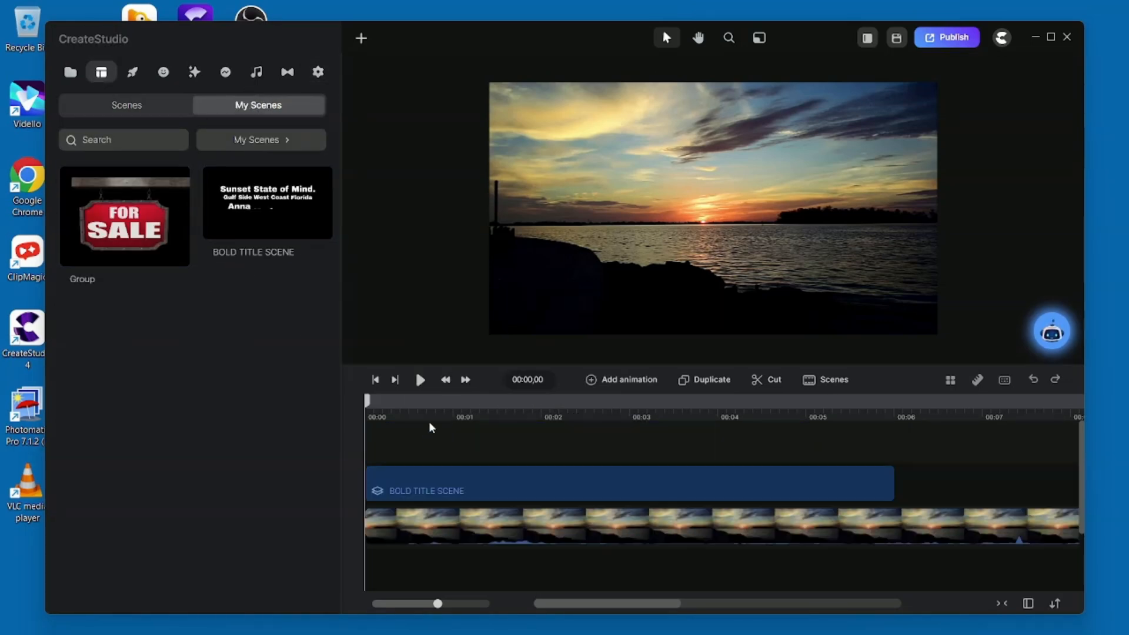
pyautogui.click(421, 381)
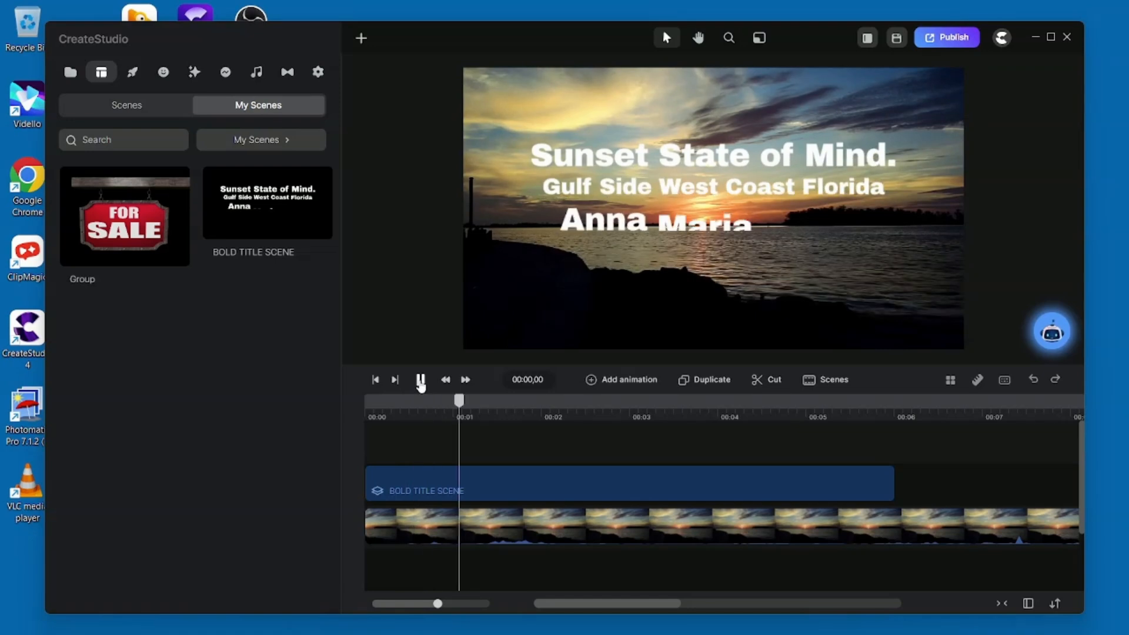
# Pause the title preview and look through the categories of the Studio element library.
pyautogui.press('space')
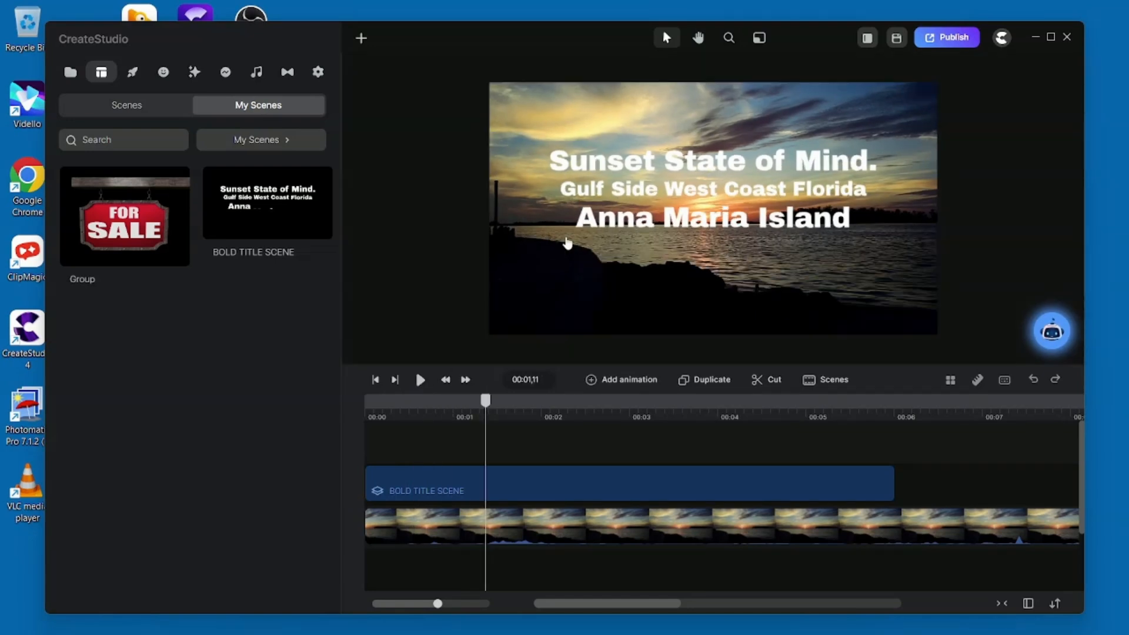
pyautogui.click(70, 71)
pyautogui.click(134, 72)
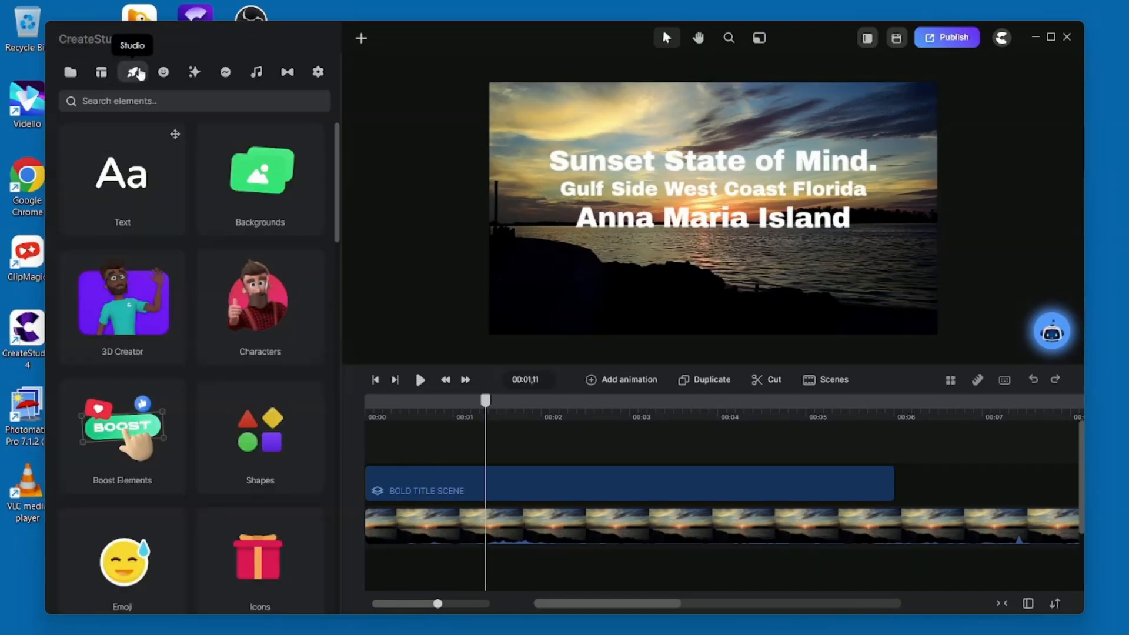
pyautogui.scroll(-5, 238, 285)
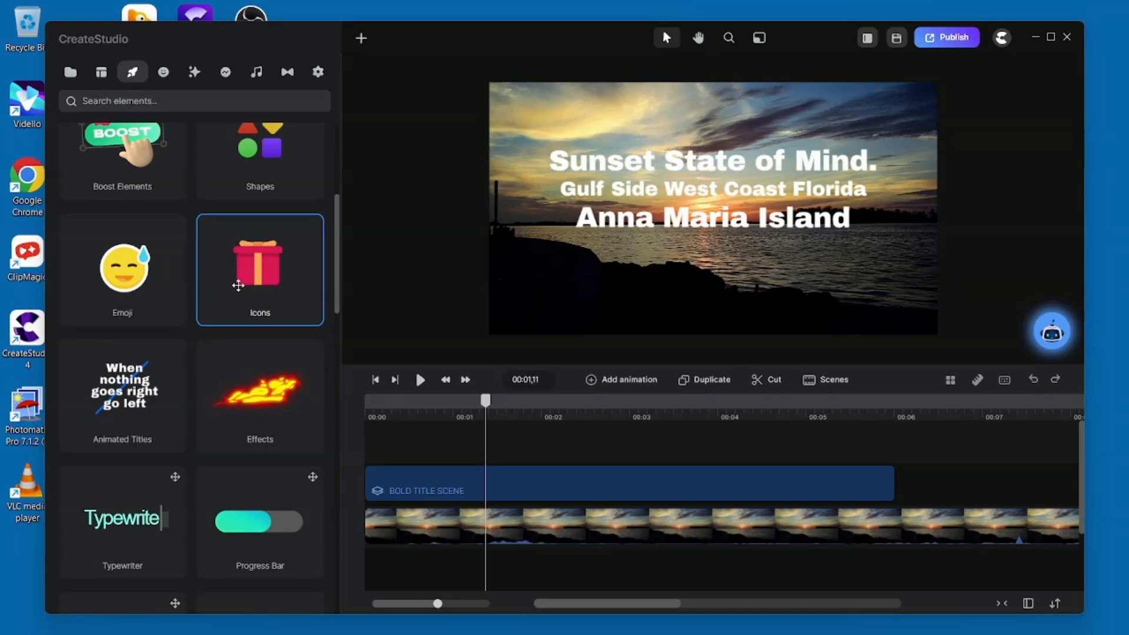
pyautogui.scroll(-2, 235, 282)
pyautogui.scroll(-12, 235, 283)
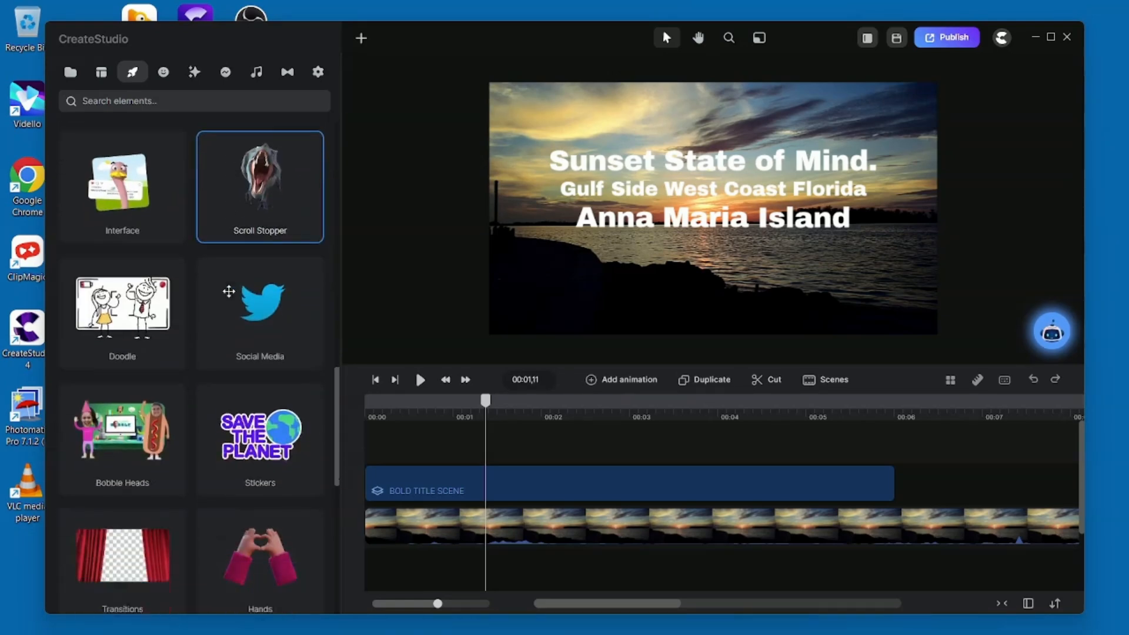
pyautogui.scroll(-6, 223, 293)
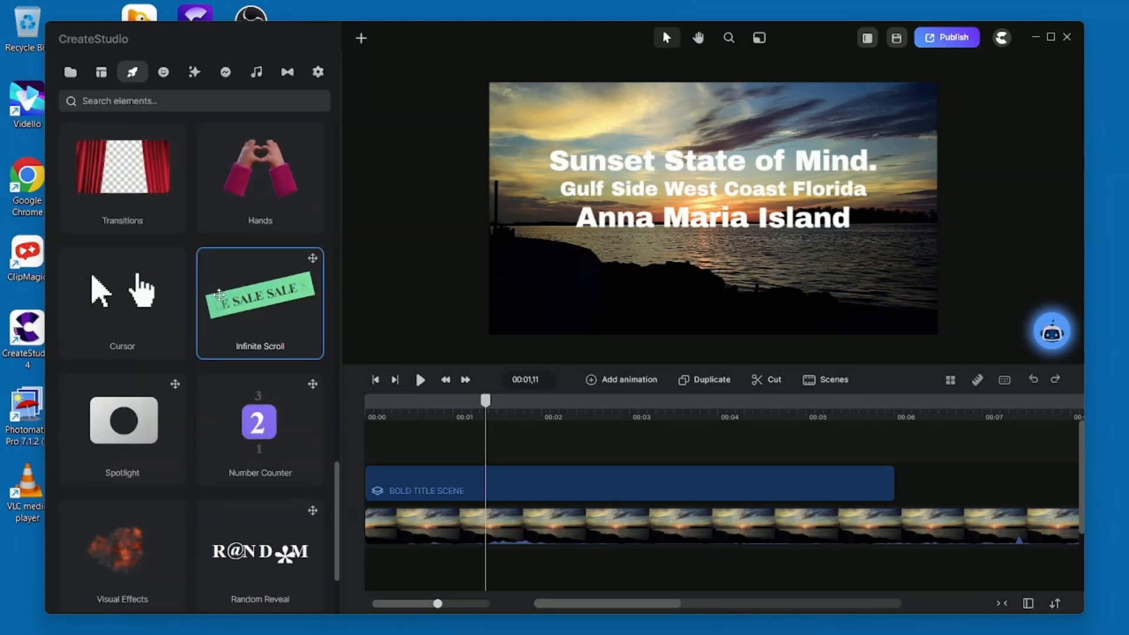
pyautogui.scroll(8, 211, 292)
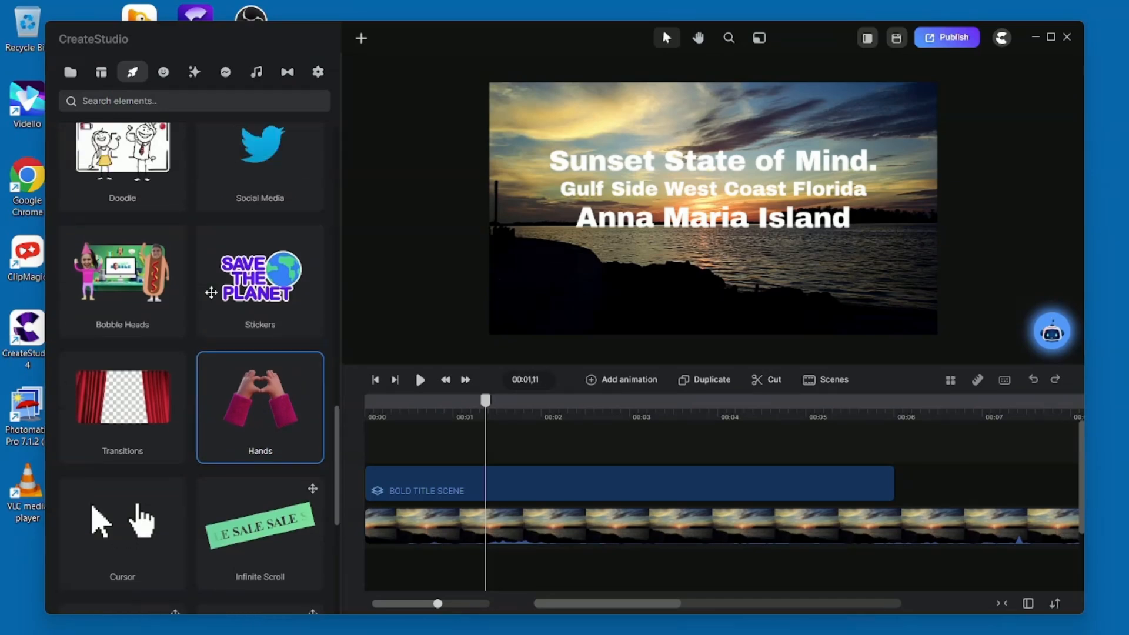
# Find the Facebook Icon among the social media elements and add it on a track above the title scene.
pyautogui.click(242, 361)
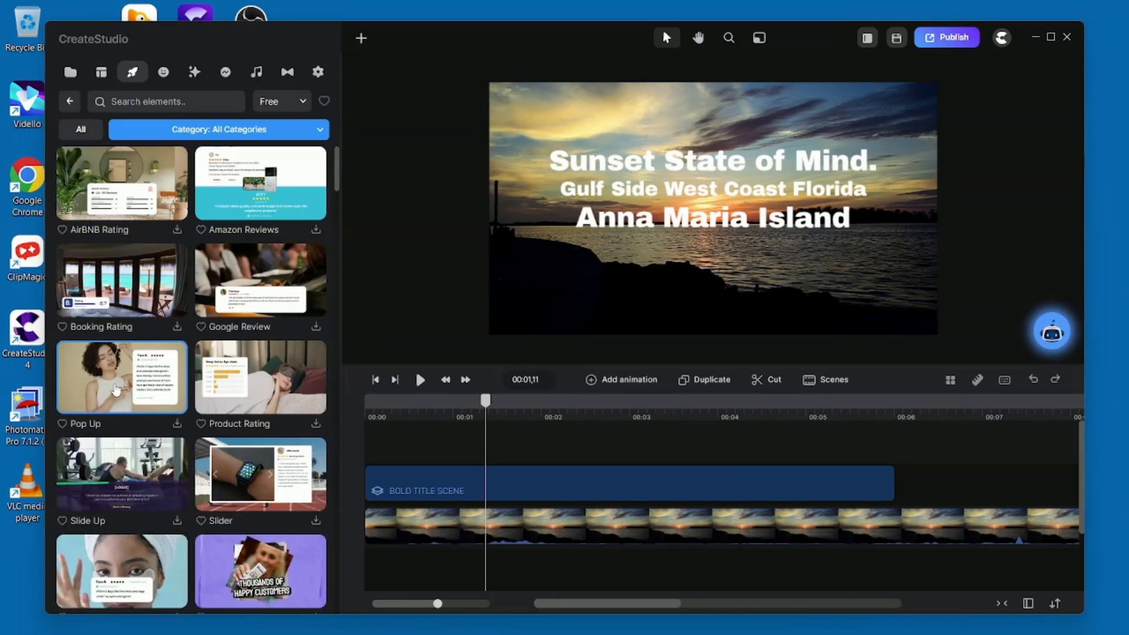
pyautogui.scroll(-5, 168, 332)
pyautogui.scroll(-10, 176, 323)
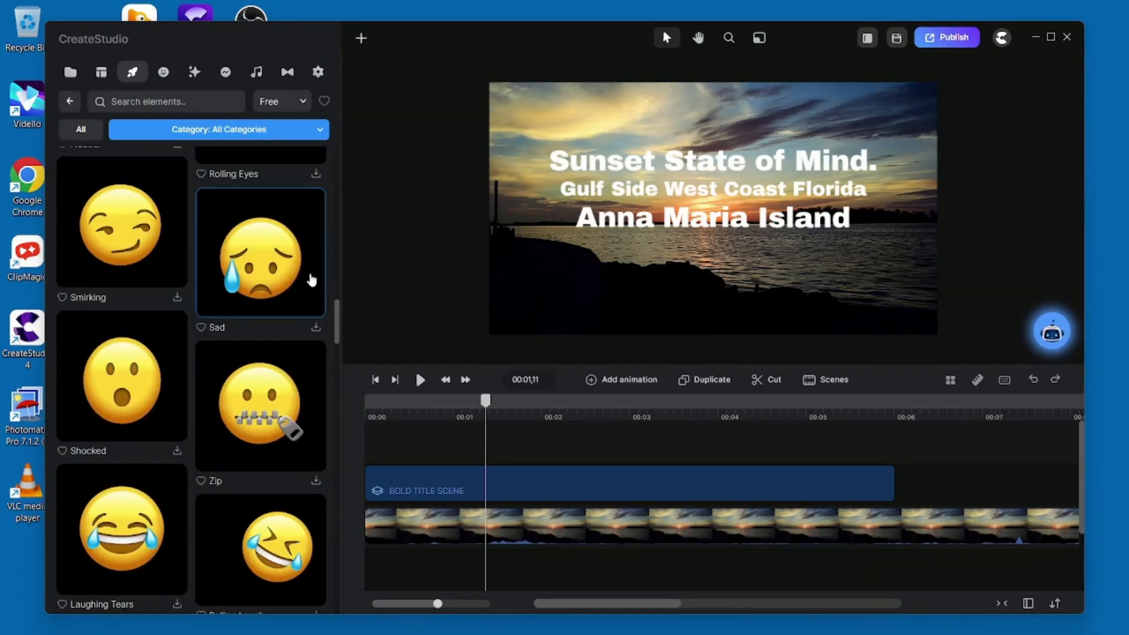
pyautogui.moveTo(336, 340); pyautogui.dragTo(323, 583)
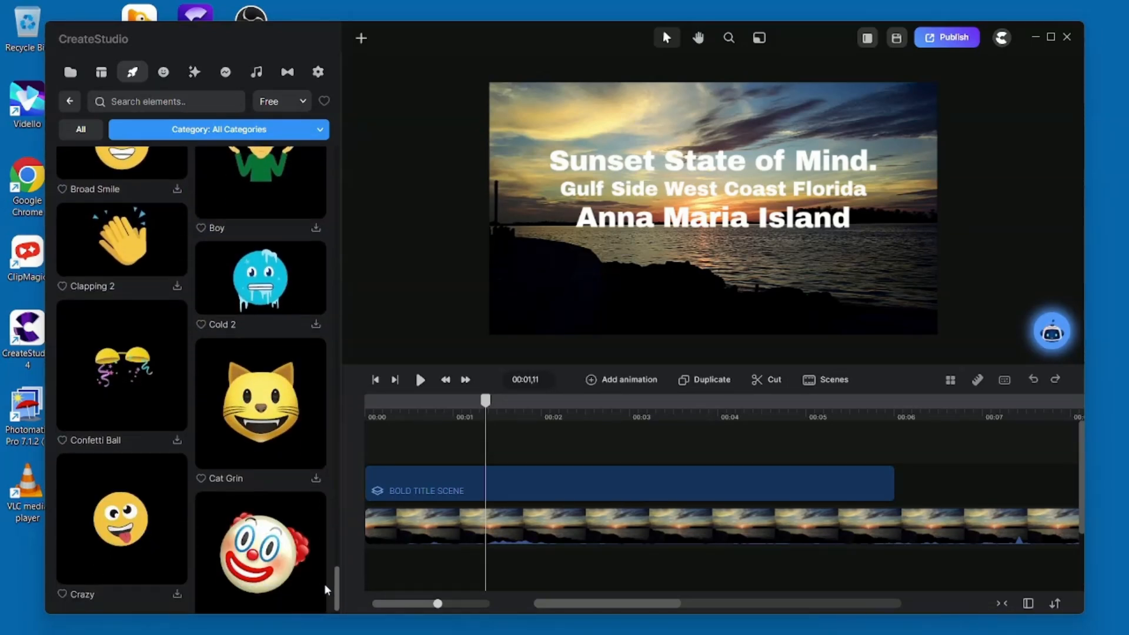
pyautogui.scroll(-6, 234, 464)
pyautogui.scroll(-15, 234, 452)
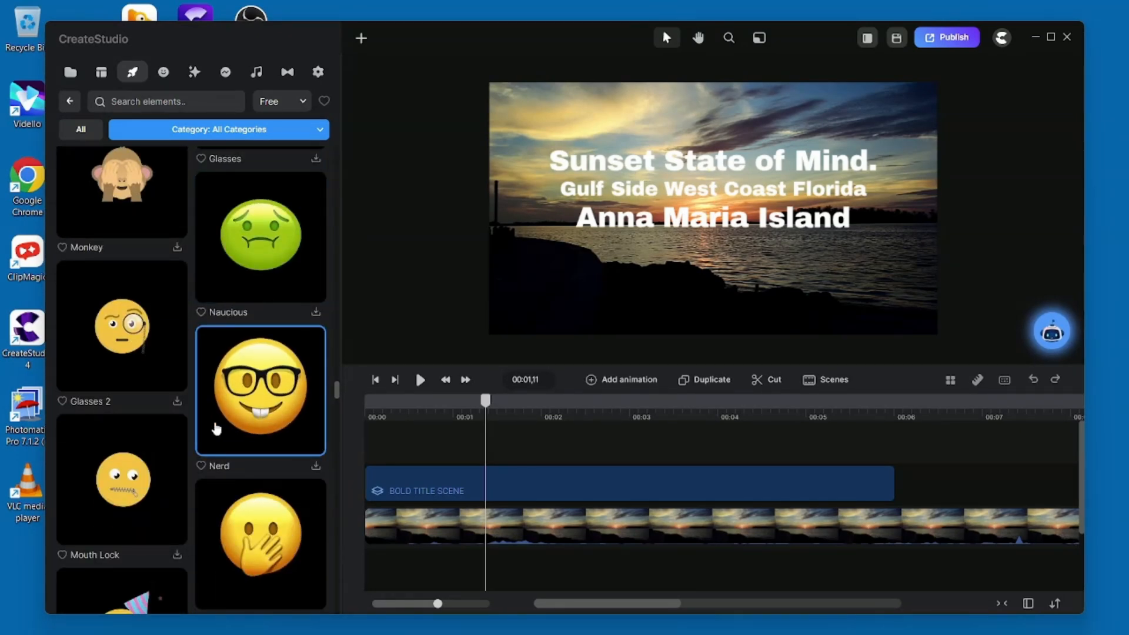
pyautogui.scroll(-3, 213, 428)
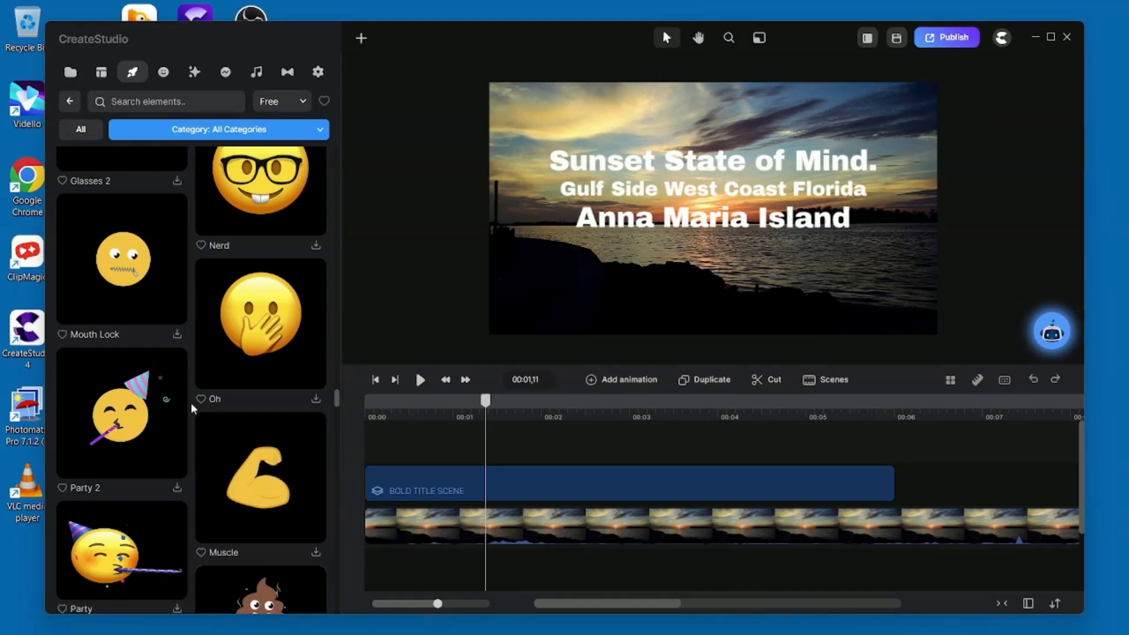
pyautogui.scroll(-10, 189, 404)
pyautogui.scroll(-10, 190, 396)
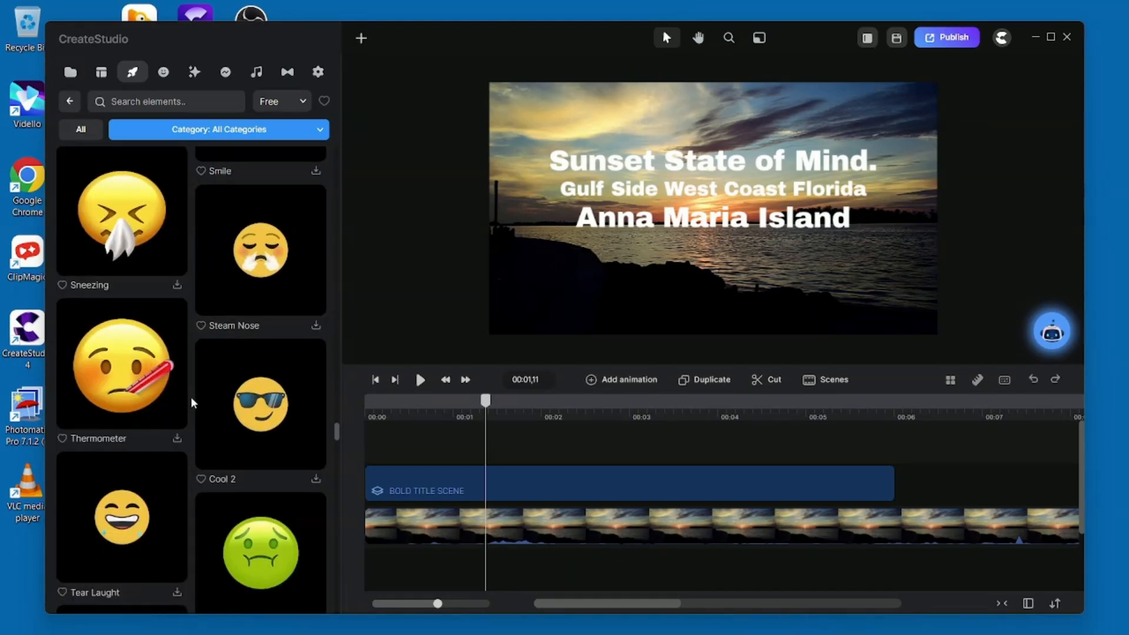
pyautogui.scroll(-6, 191, 396)
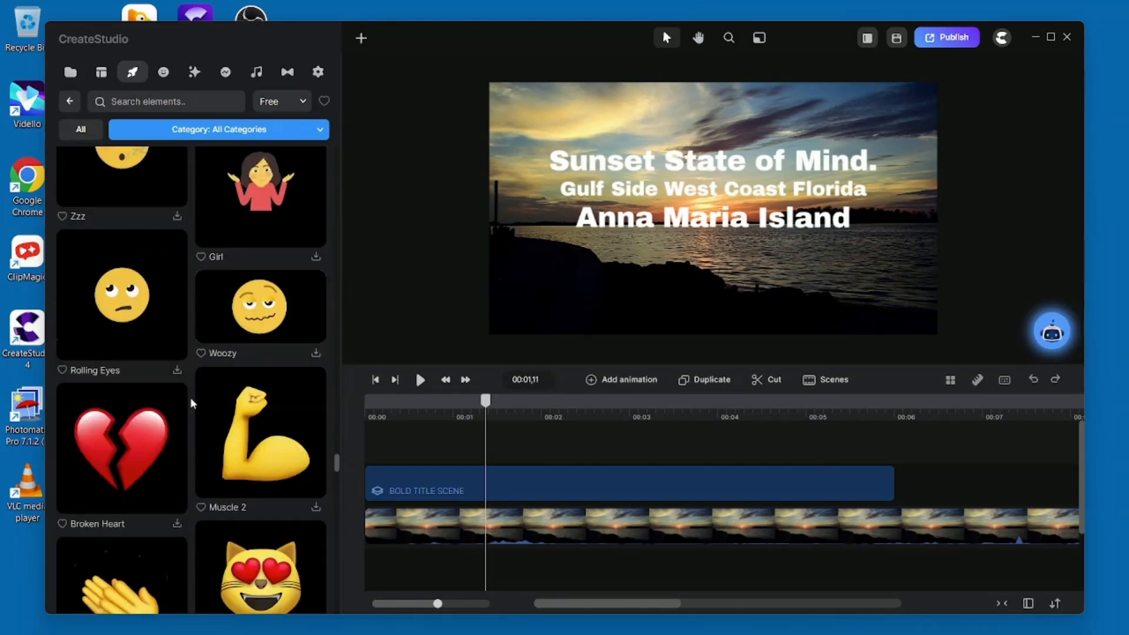
pyautogui.scroll(-3, 188, 396)
pyautogui.scroll(-10, 188, 396)
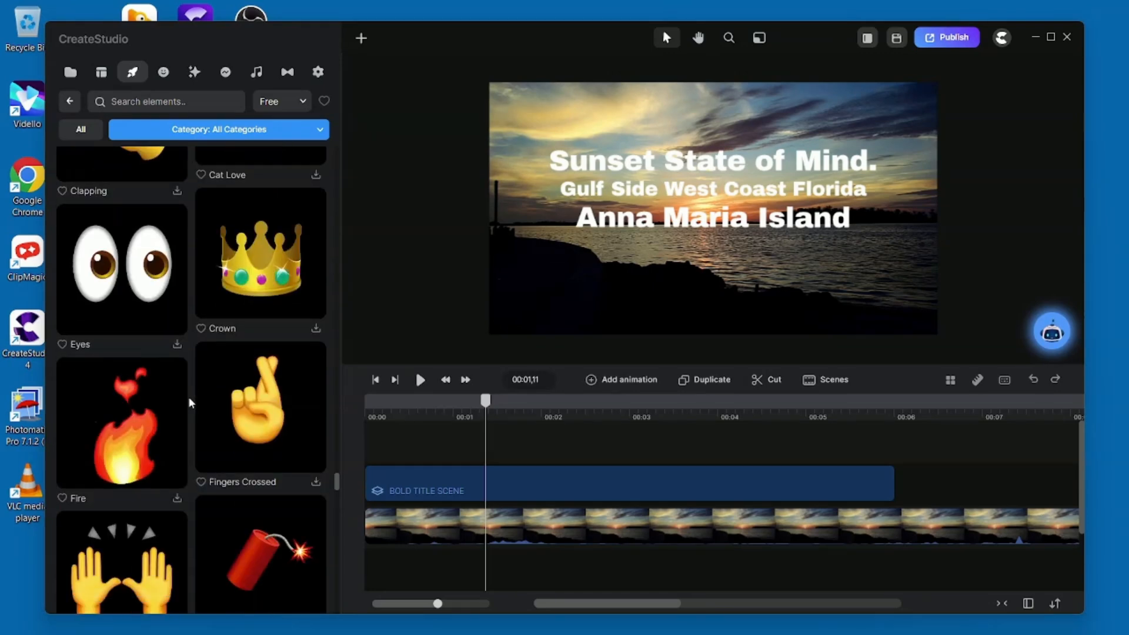
pyautogui.scroll(-10, 187, 402)
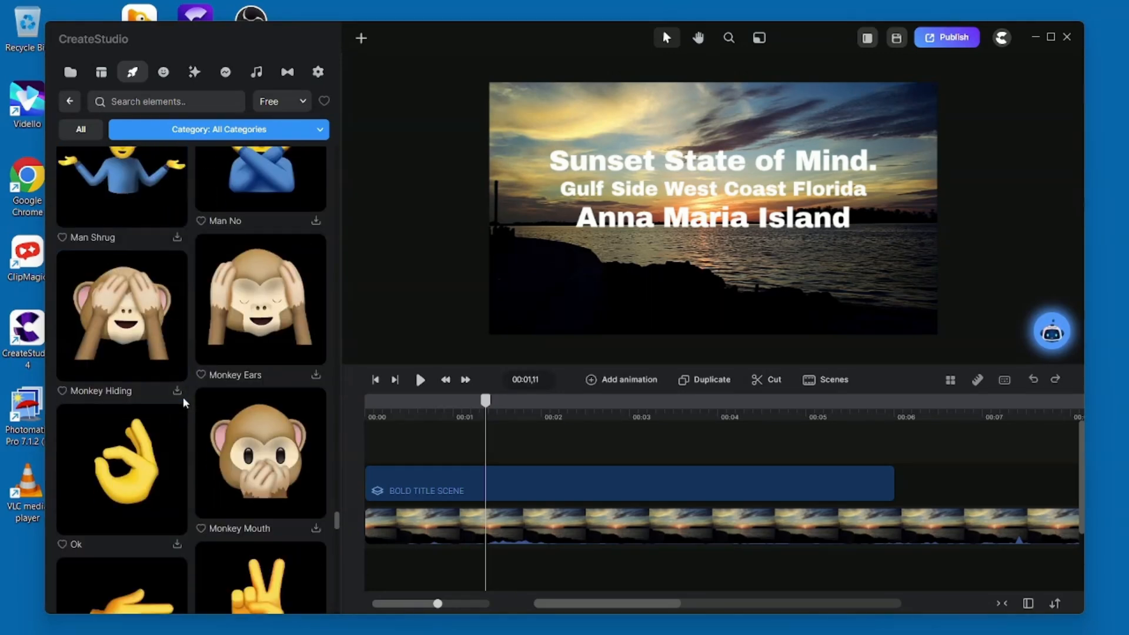
pyautogui.scroll(-9, 182, 403)
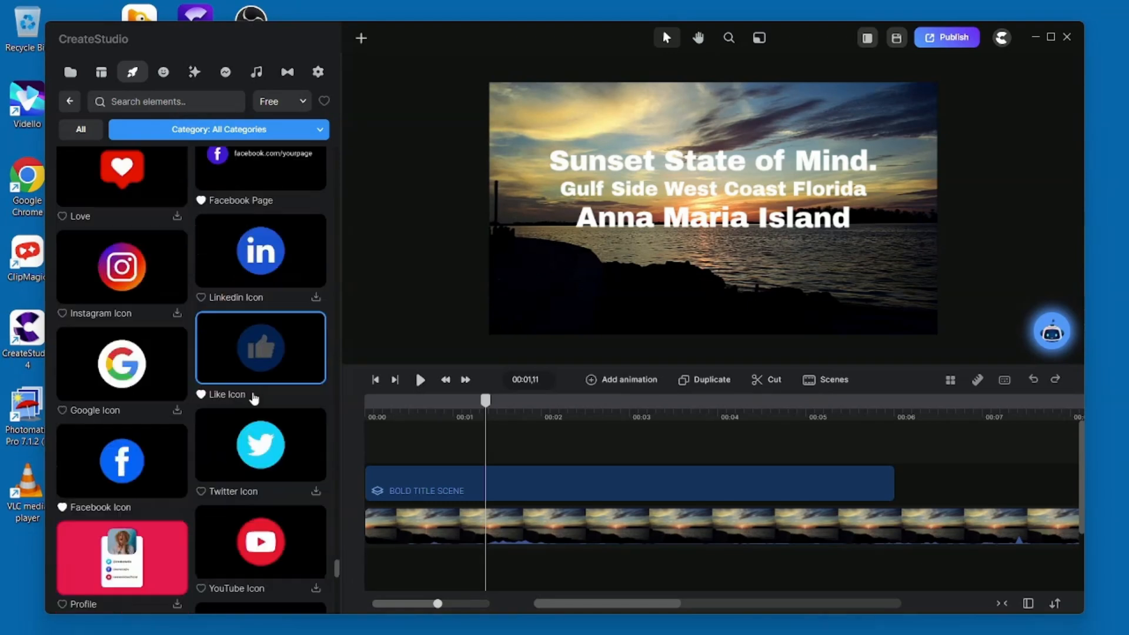
pyautogui.scroll(-3, 252, 396)
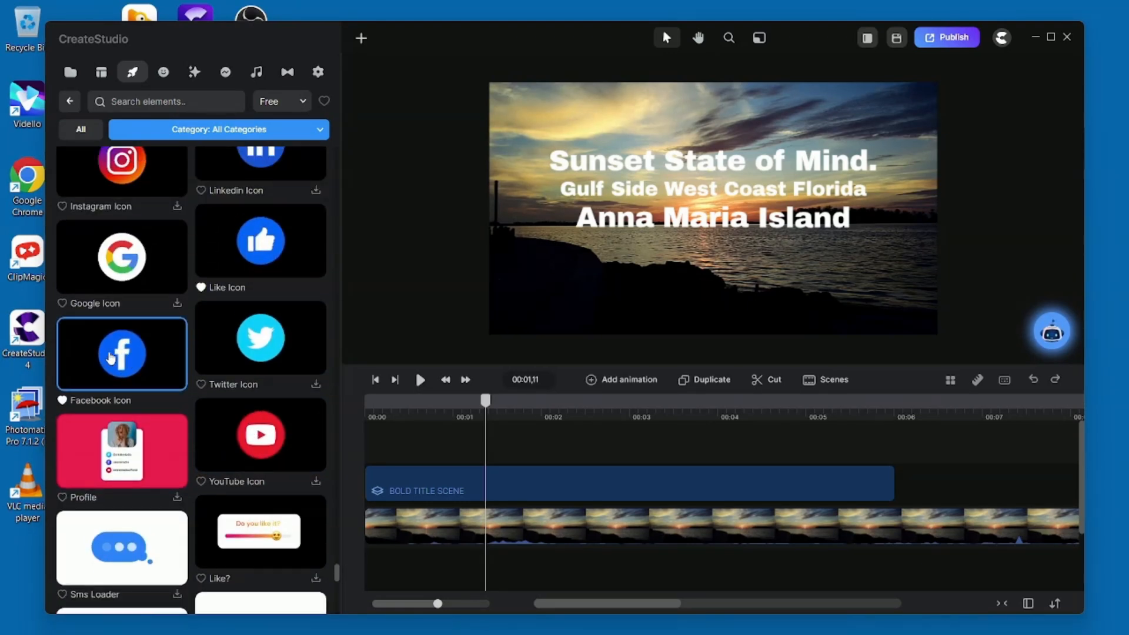
pyautogui.moveTo(110, 358); pyautogui.dragTo(370, 450)
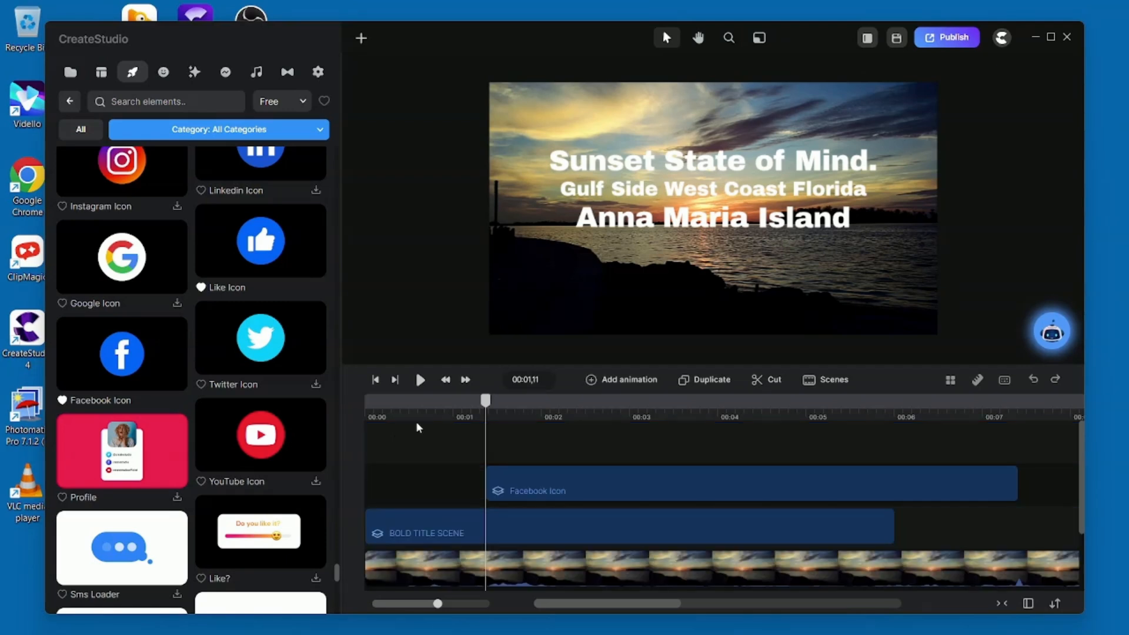
# Slide the Facebook Icon clip along its track to a position beyond the end of the title scene.
pyautogui.moveTo(578, 485); pyautogui.dragTo(460, 500)
pyautogui.moveTo(486, 406); pyautogui.dragTo(368, 415)
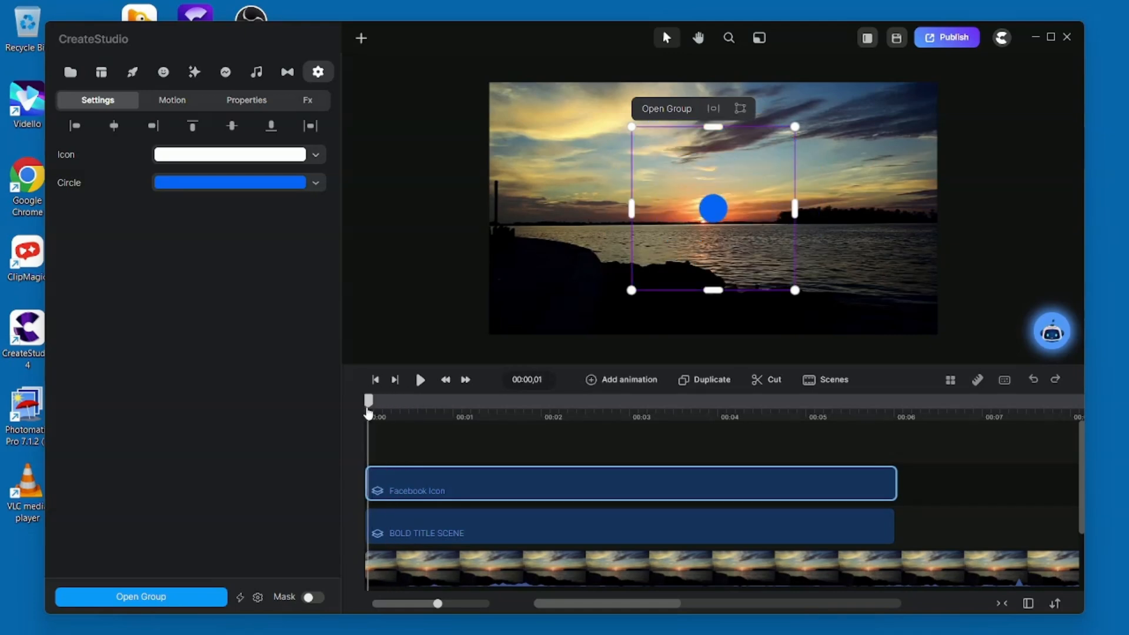
pyautogui.moveTo(587, 473); pyautogui.dragTo(1082, 479)
pyautogui.moveTo(998, 491); pyautogui.dragTo(1127, 485)
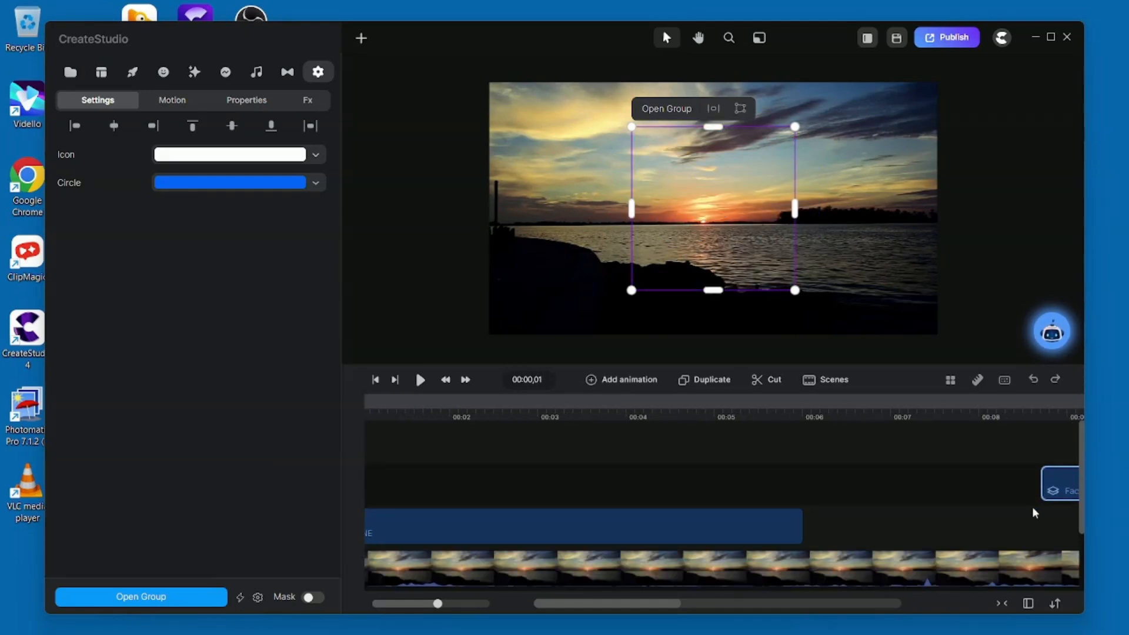
# Fit the whole timeline in view and trim the end of the sunset clip to about 19 seconds.
pyautogui.moveTo(665, 604); pyautogui.dragTo(709, 606)
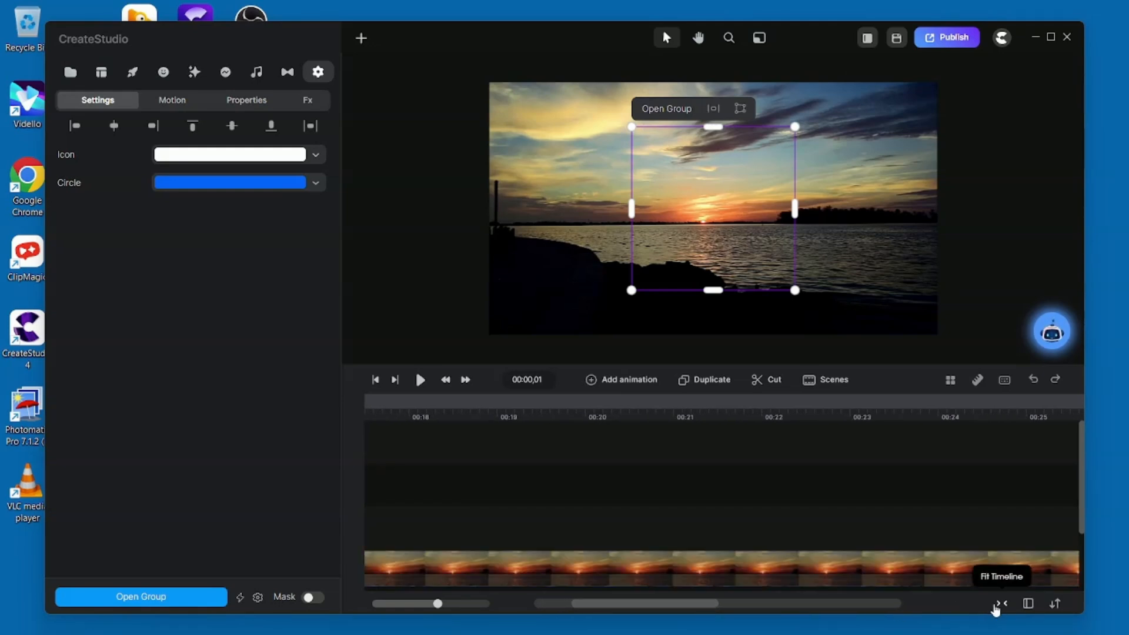
pyautogui.click(1001, 604)
pyautogui.moveTo(1046, 561); pyautogui.dragTo(562, 561)
pyautogui.moveTo(830, 481); pyautogui.dragTo(533, 481)
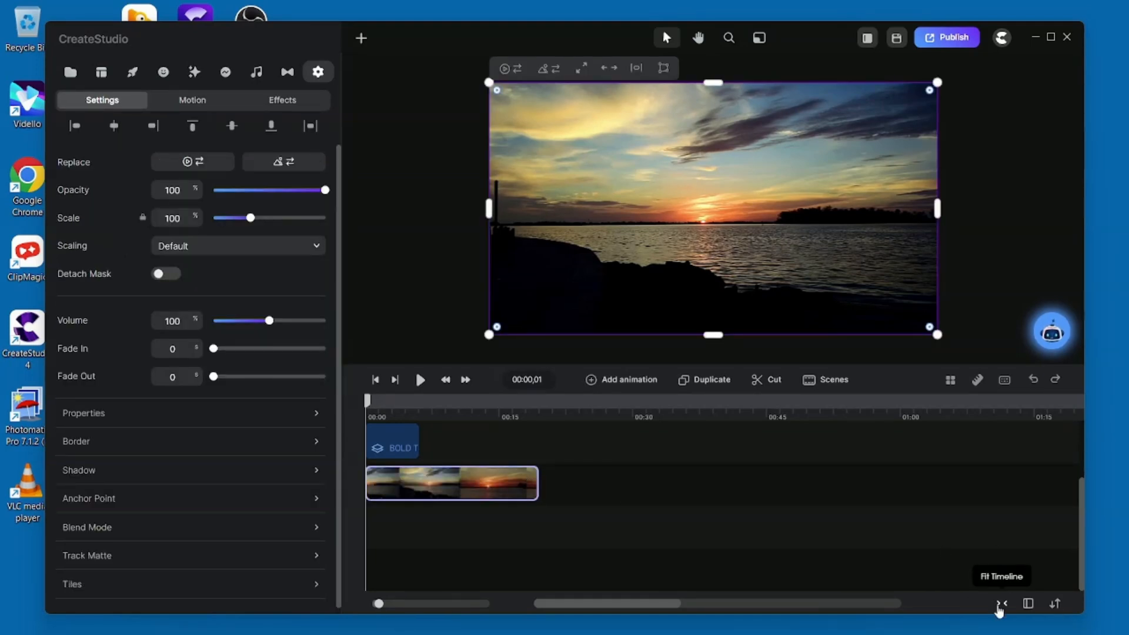
# Align the end of the Facebook Icon clip with the sunset clip's end and preview from about 13 seconds.
pyautogui.click(993, 604)
pyautogui.moveTo(459, 450); pyautogui.dragTo(428, 504)
pyautogui.moveTo(773, 446); pyautogui.dragTo(935, 486)
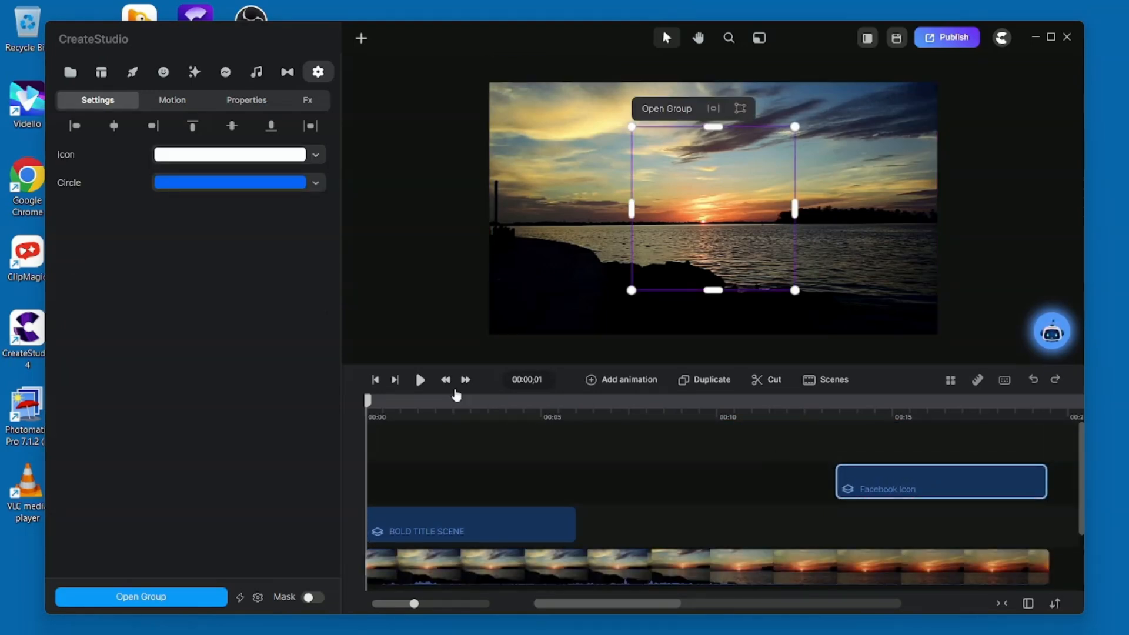
pyautogui.click(827, 408)
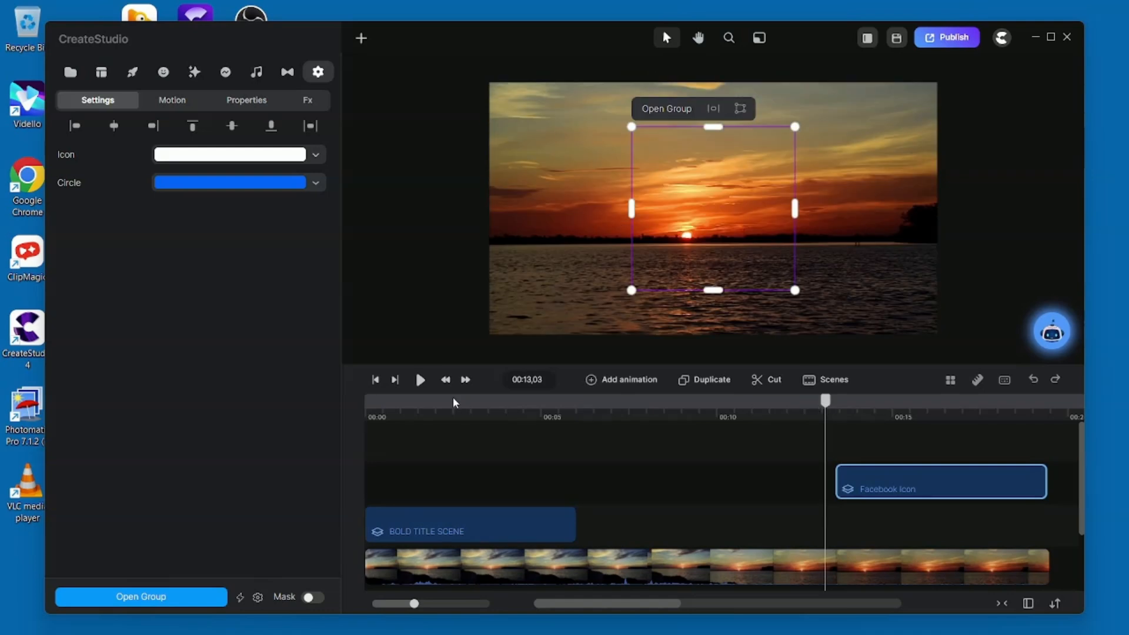
pyautogui.click(420, 385)
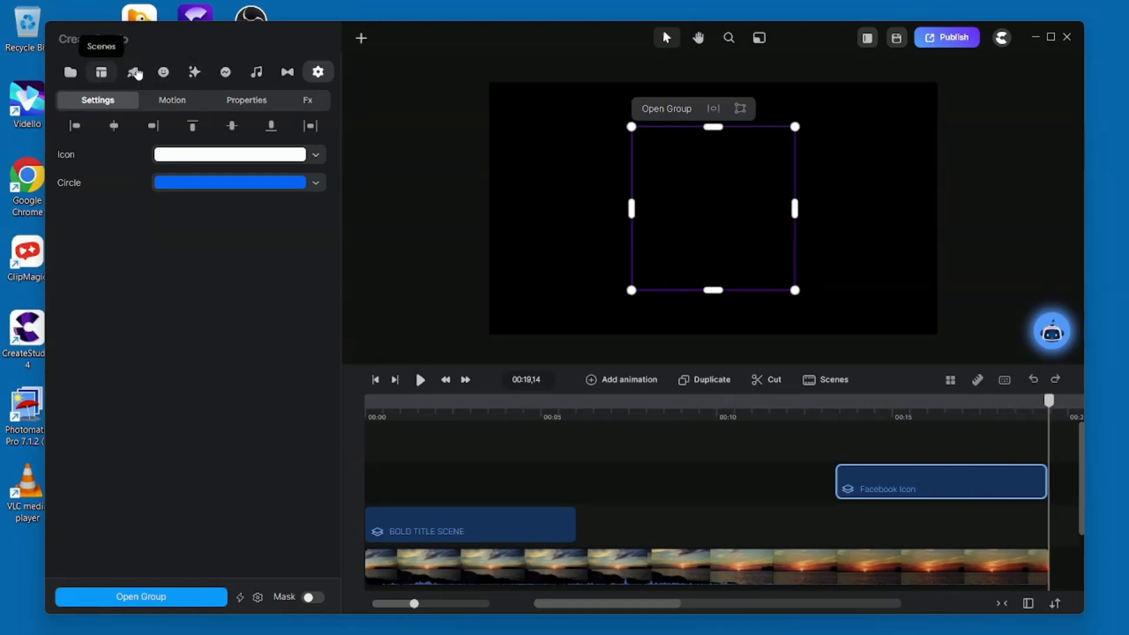
# Add the music track In My Dreams from the music library below the sunset clip, starting at the timeline's beginning.
pyautogui.click(256, 73)
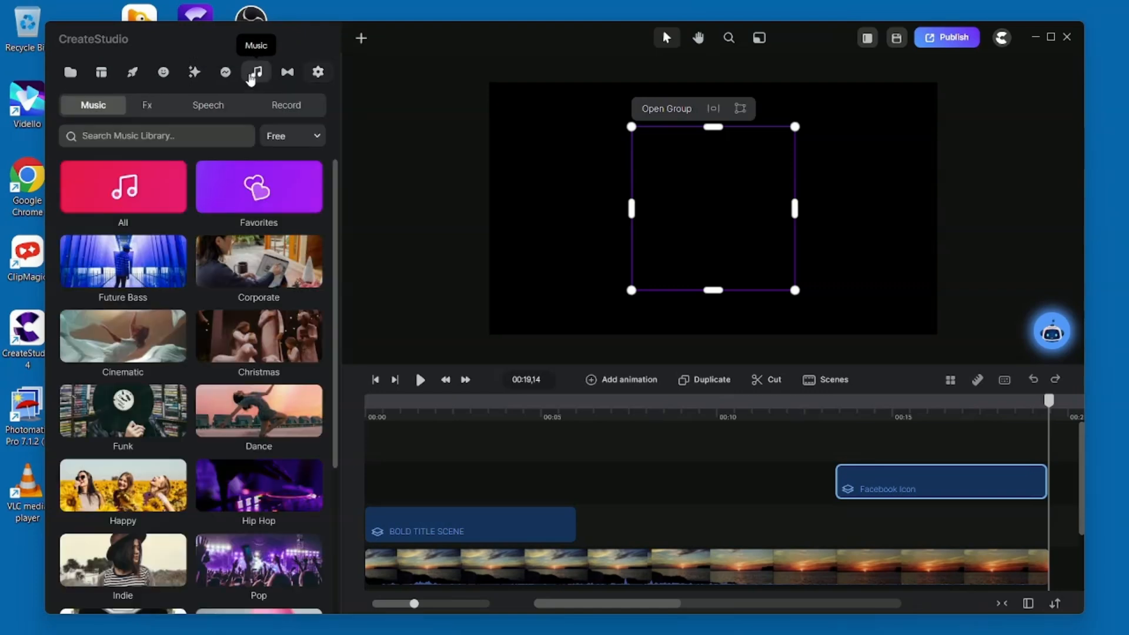
pyautogui.click(264, 274)
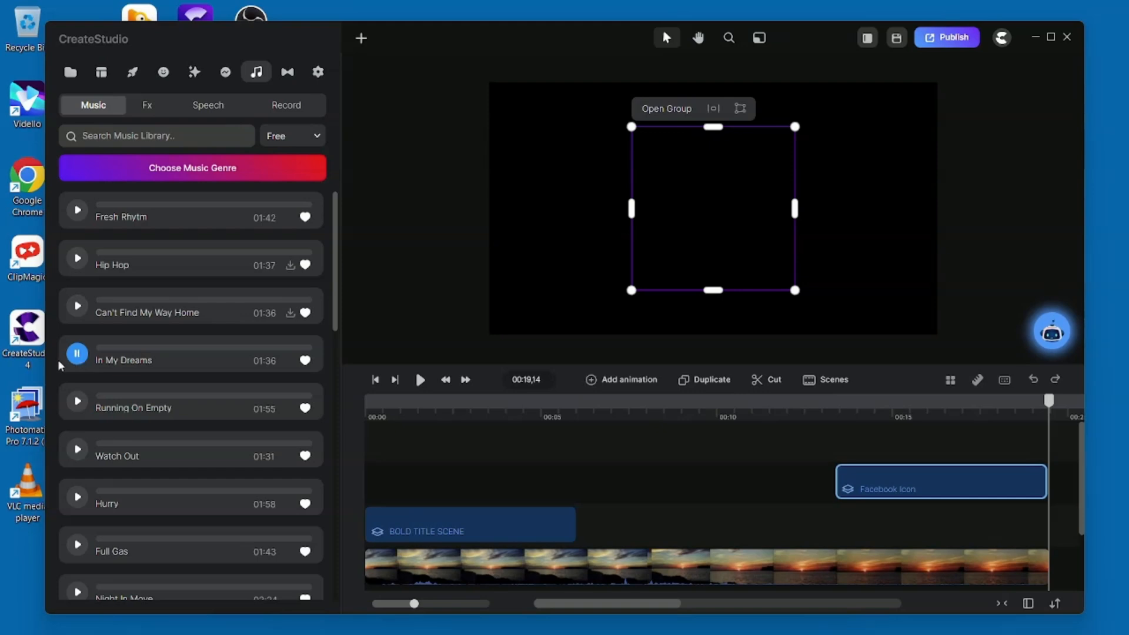
pyautogui.scroll(-2, 240, 328)
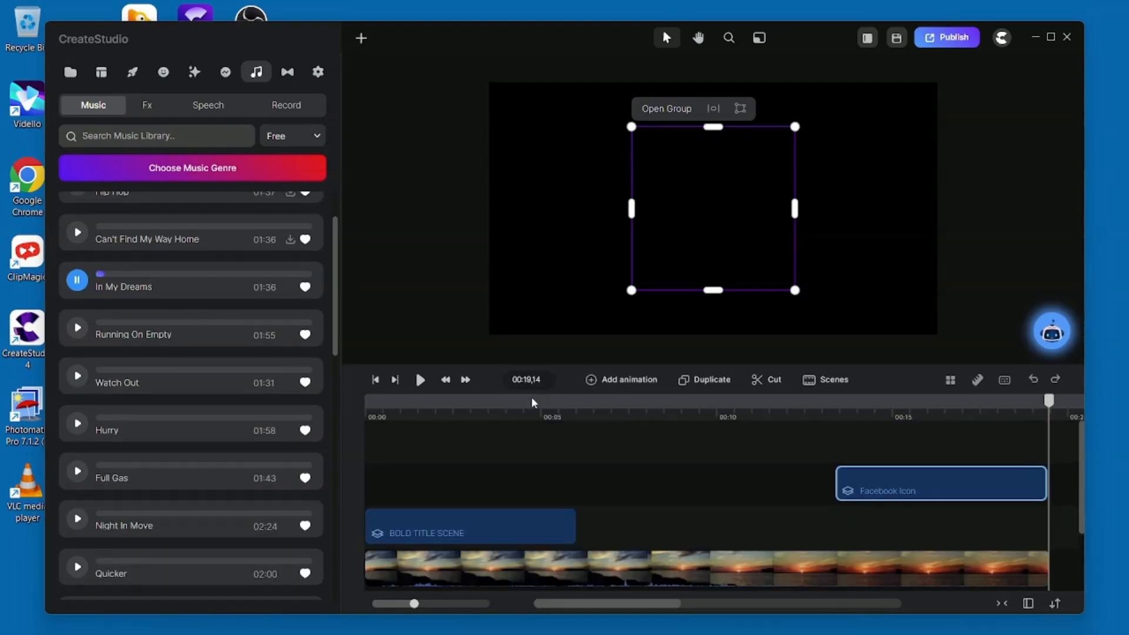
pyautogui.scroll(-2, 517, 454)
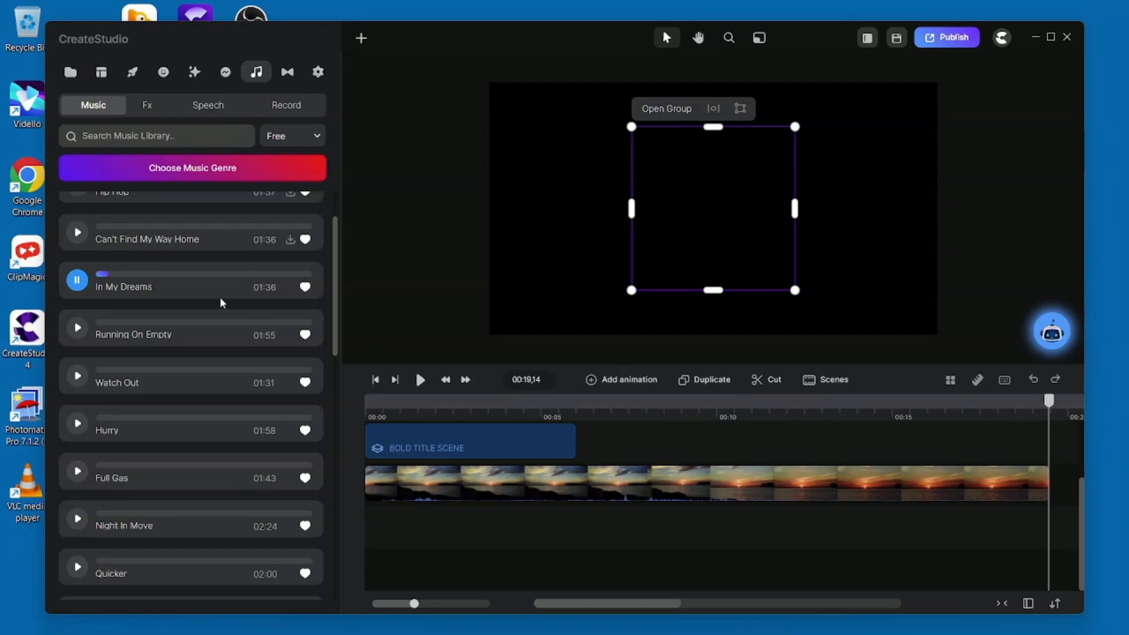
pyautogui.moveTo(143, 287); pyautogui.dragTo(390, 527)
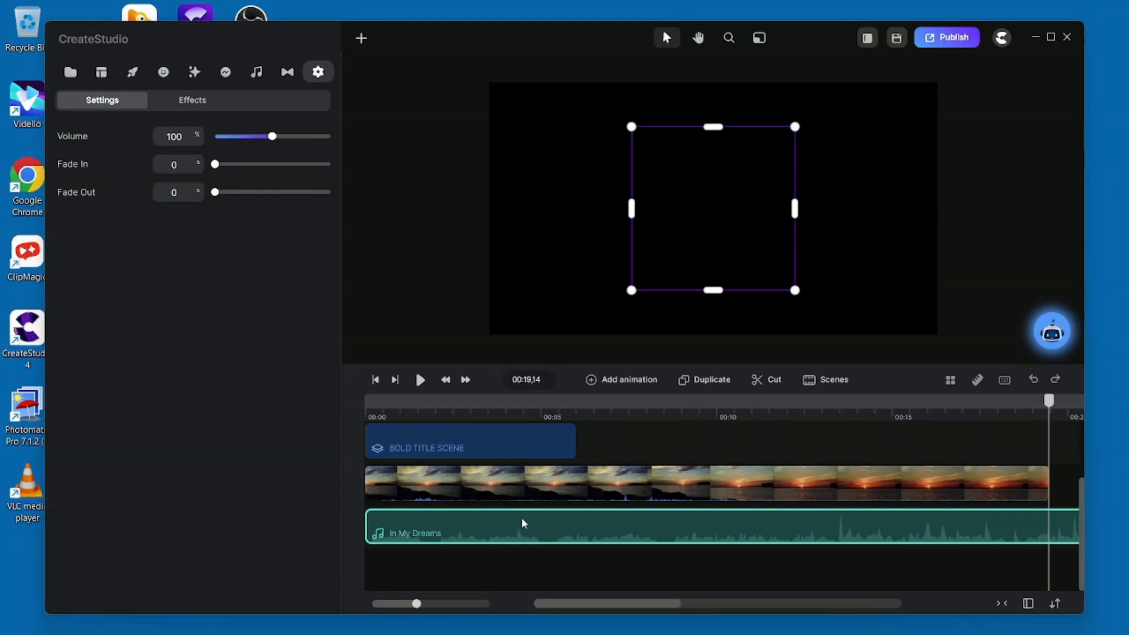
# Lower the volume of the In My Dreams track and select the sunset clip.
pyautogui.click(600, 478)
pyautogui.click(559, 526)
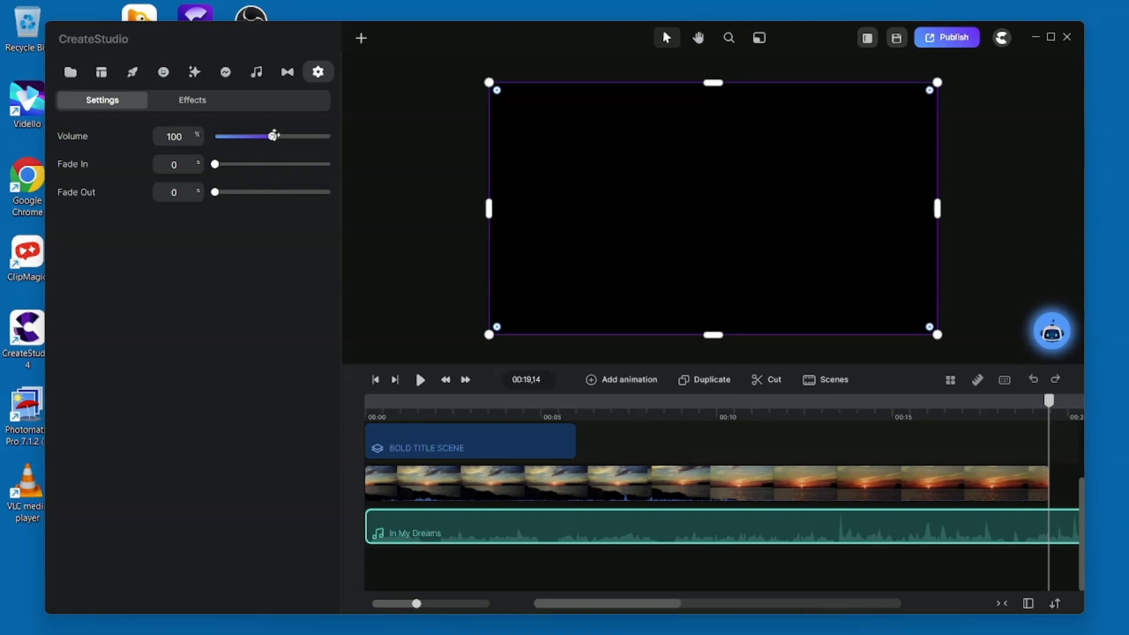
pyautogui.moveTo(274, 136); pyautogui.dragTo(213, 141)
pyautogui.click(487, 479)
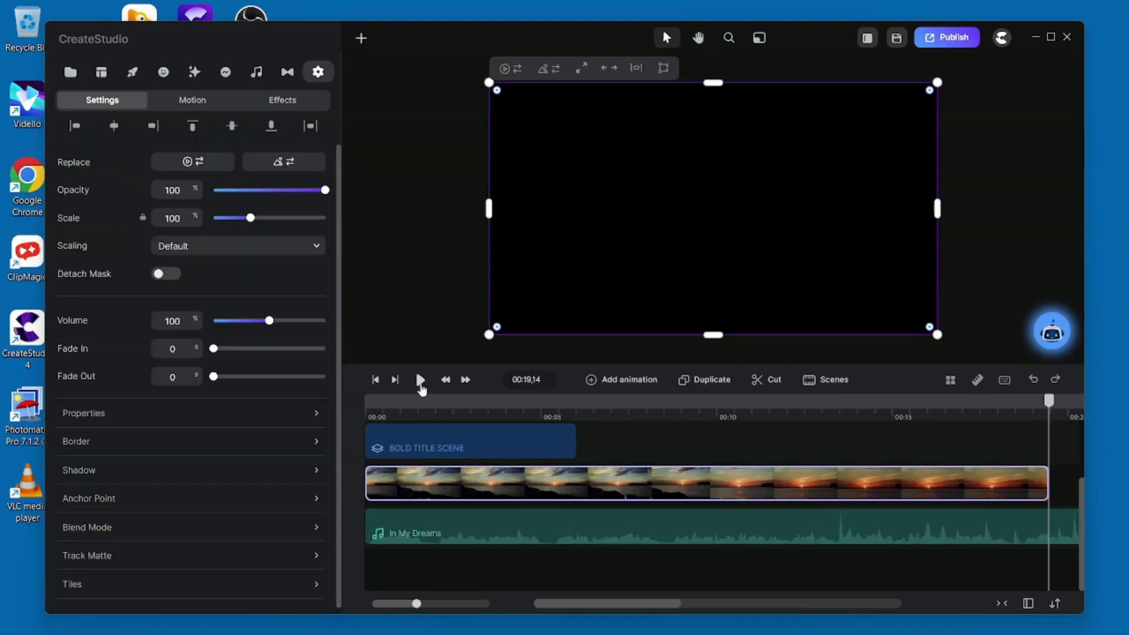
# Return the playhead to the start of the timeline and play the video with title and music.
pyautogui.click(421, 383)
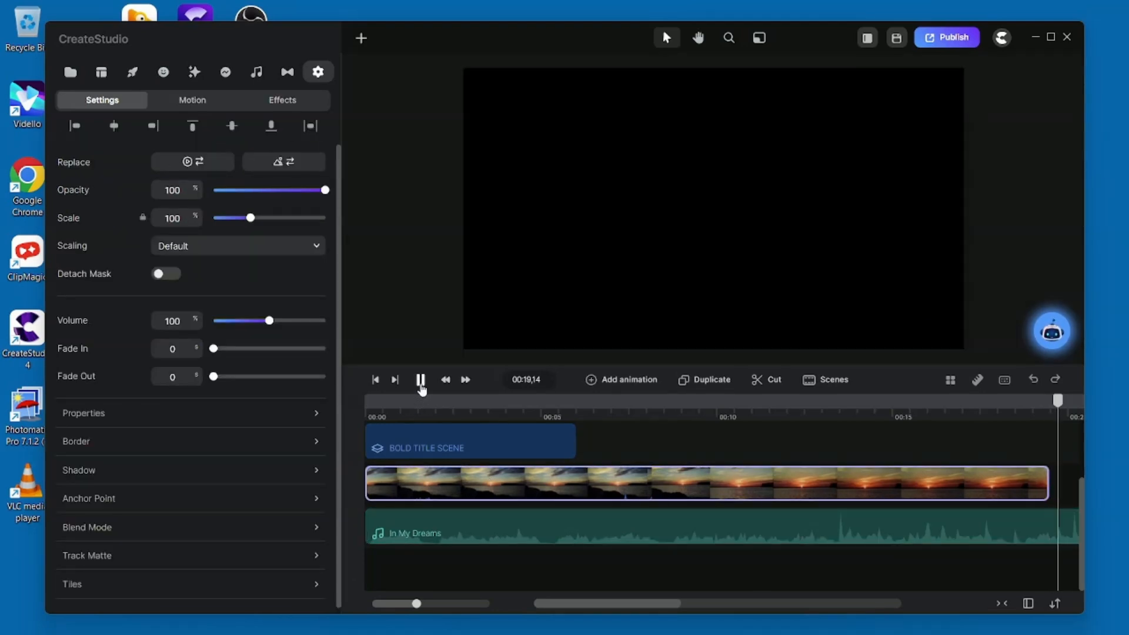
pyautogui.click(393, 405)
pyautogui.moveTo(397, 408); pyautogui.dragTo(357, 411)
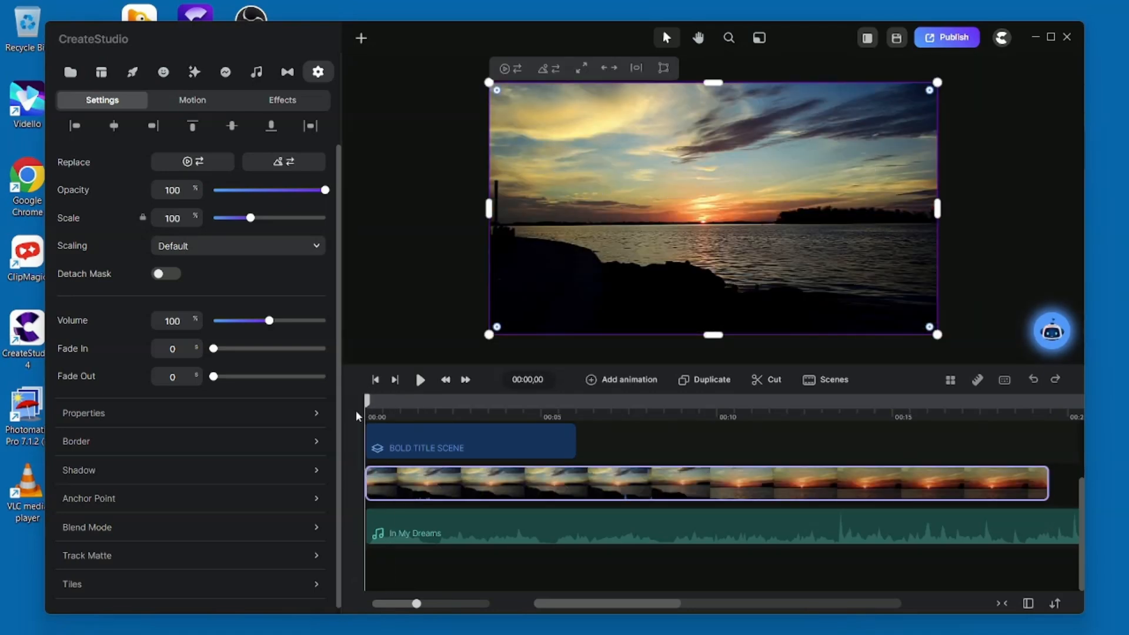
pyautogui.click(420, 380)
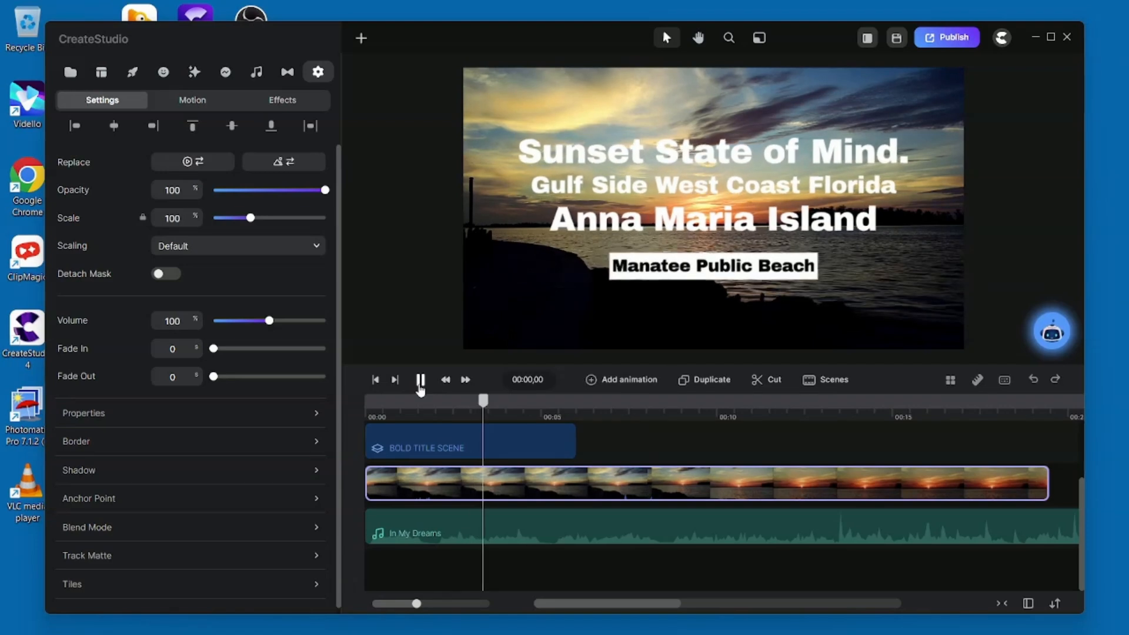
# Set the In My Dreams music volume to 12% and play the video from the start to check it.
pyautogui.click(421, 380)
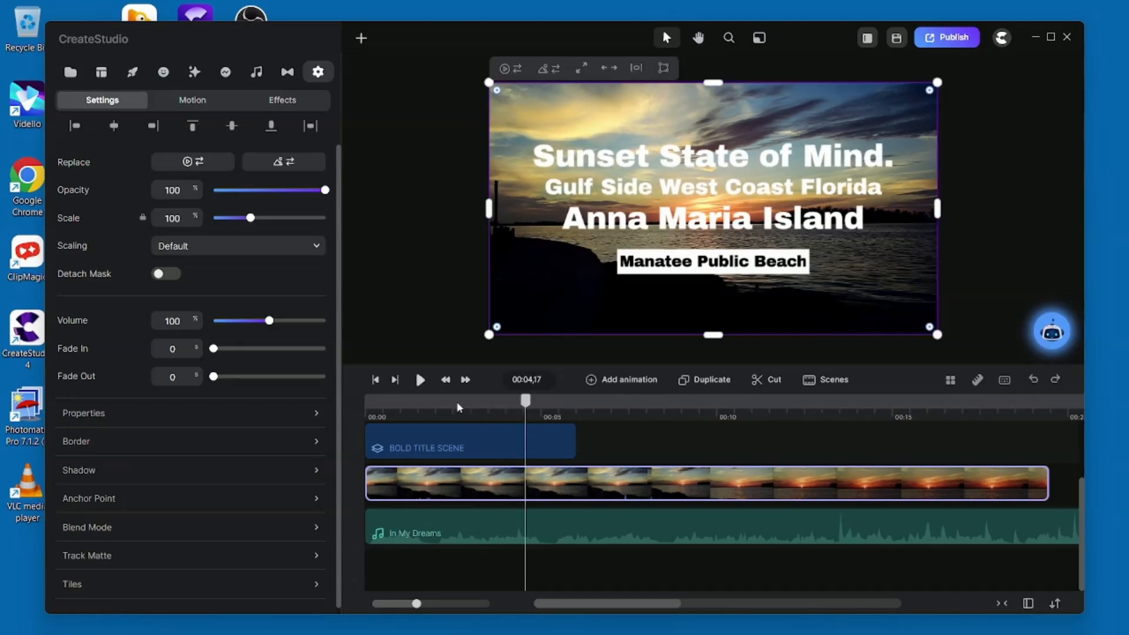
pyautogui.click(485, 534)
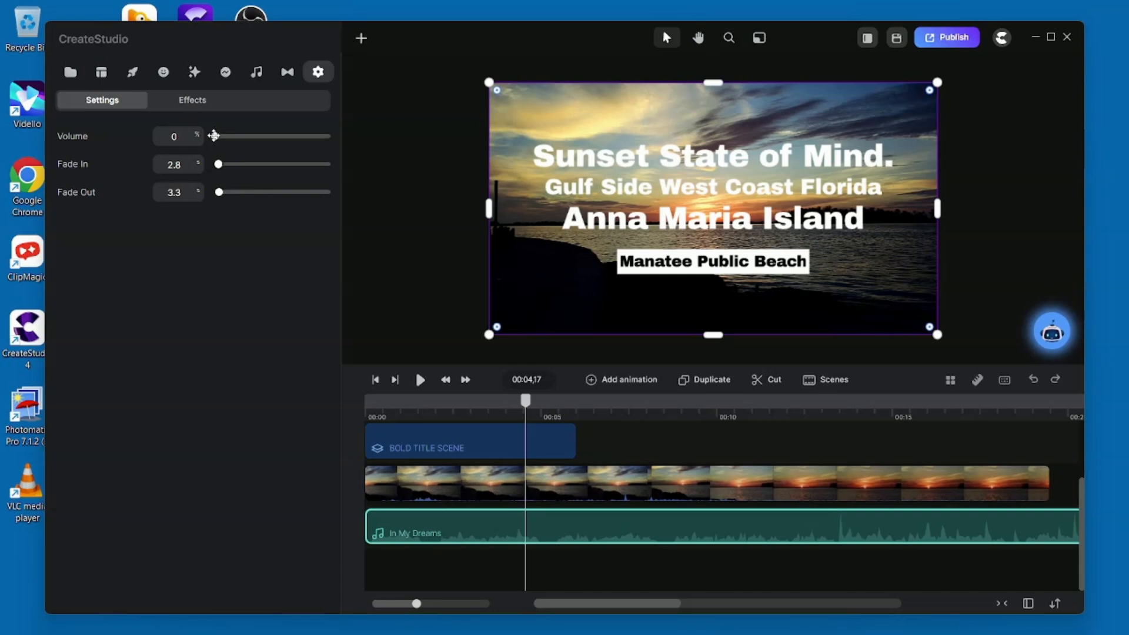
pyautogui.click(375, 380)
pyautogui.press('space')
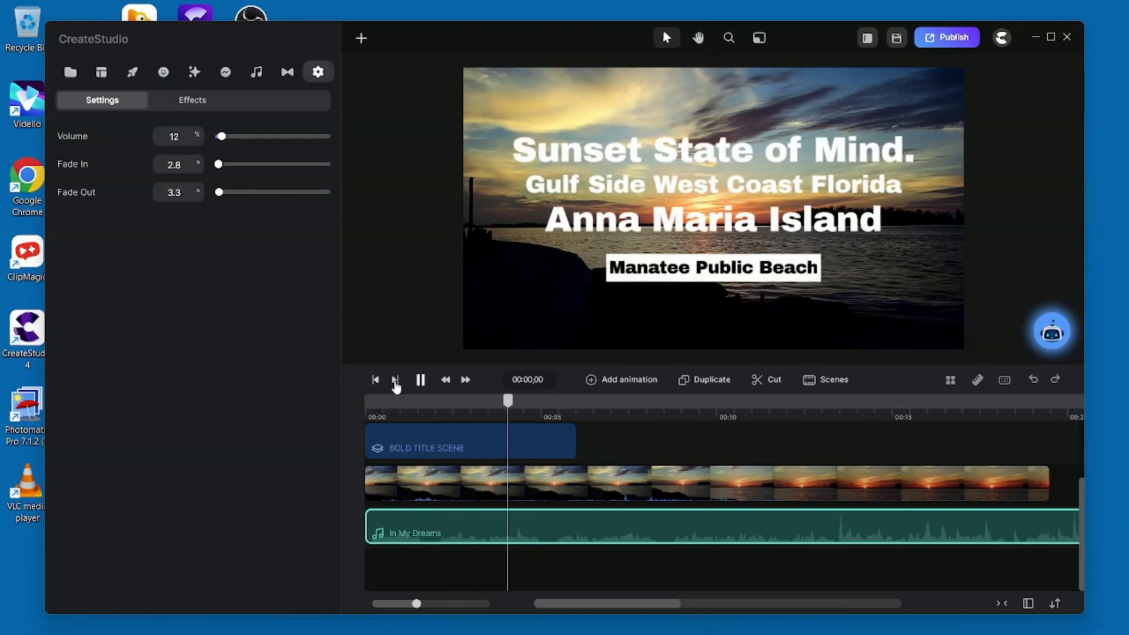
pyautogui.click(420, 380)
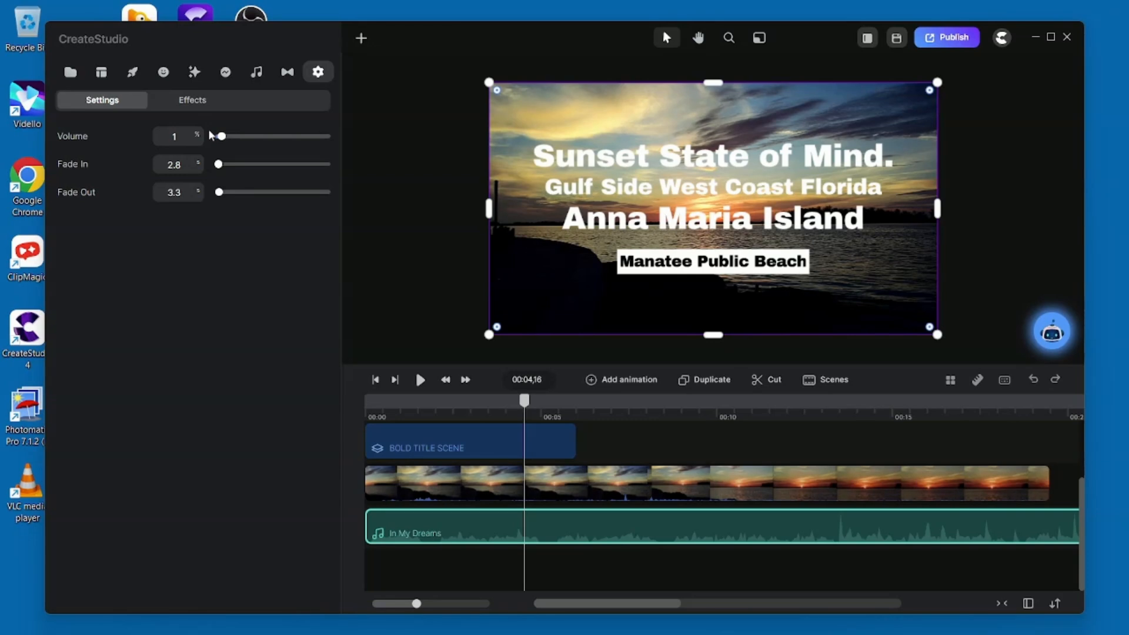
# Lower the In My Dreams music volume to 10% and preview the video from the start.
pyautogui.click(375, 380)
pyautogui.click(420, 379)
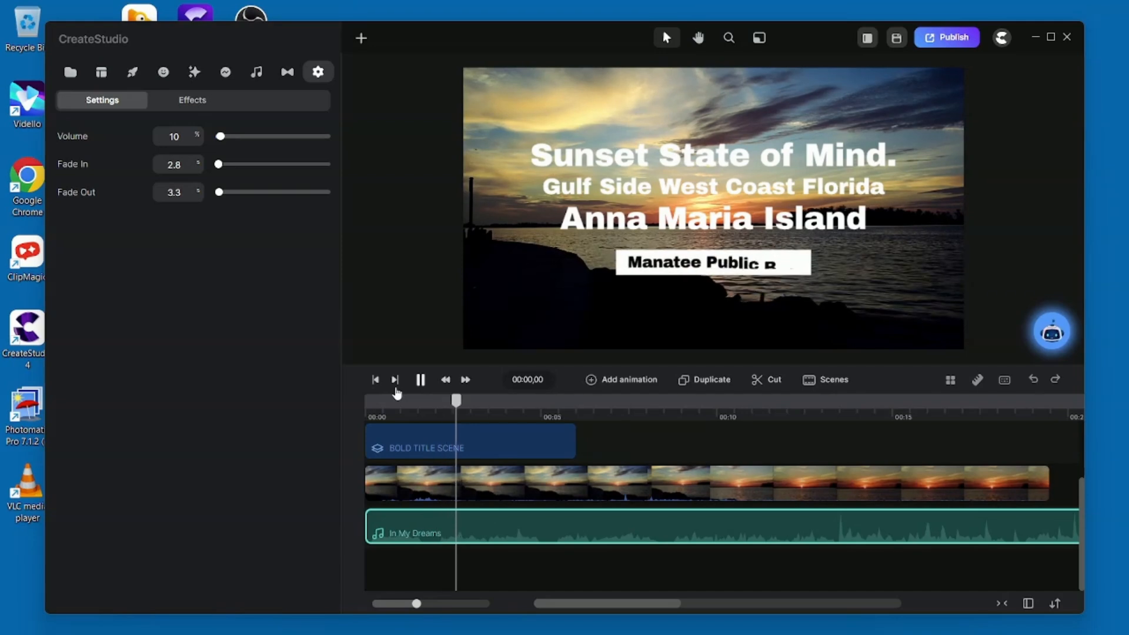
pyautogui.click(420, 380)
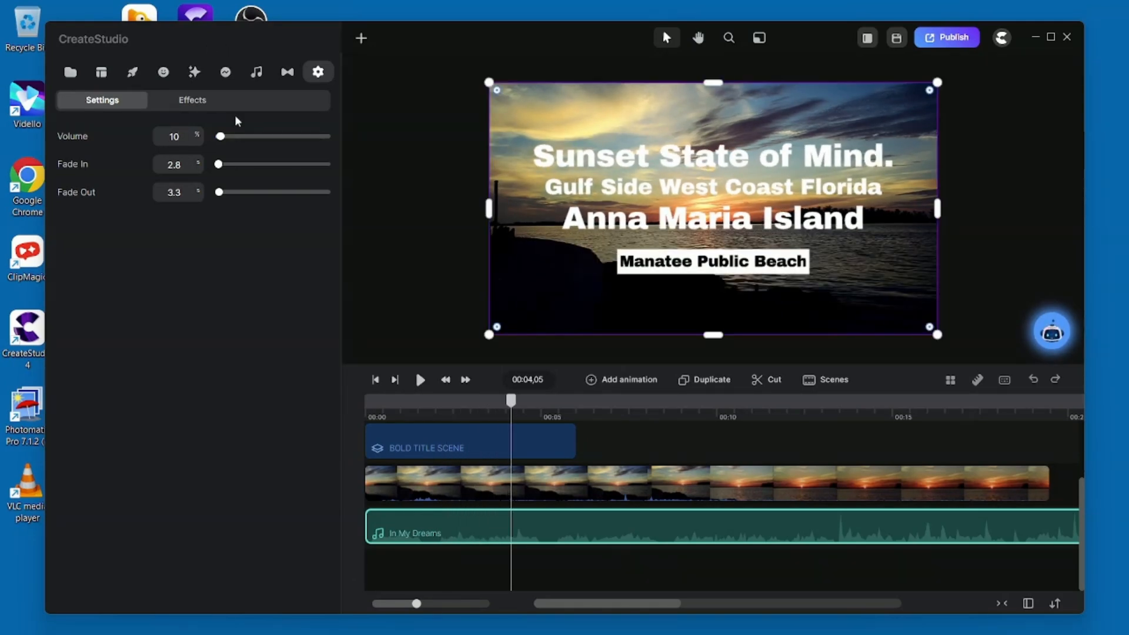
# Reduce the In My Dreams music volume to 7% and play the video from the beginning.
pyautogui.press('BackSpace')
pyautogui.write('7')
pyautogui.click(369, 403)
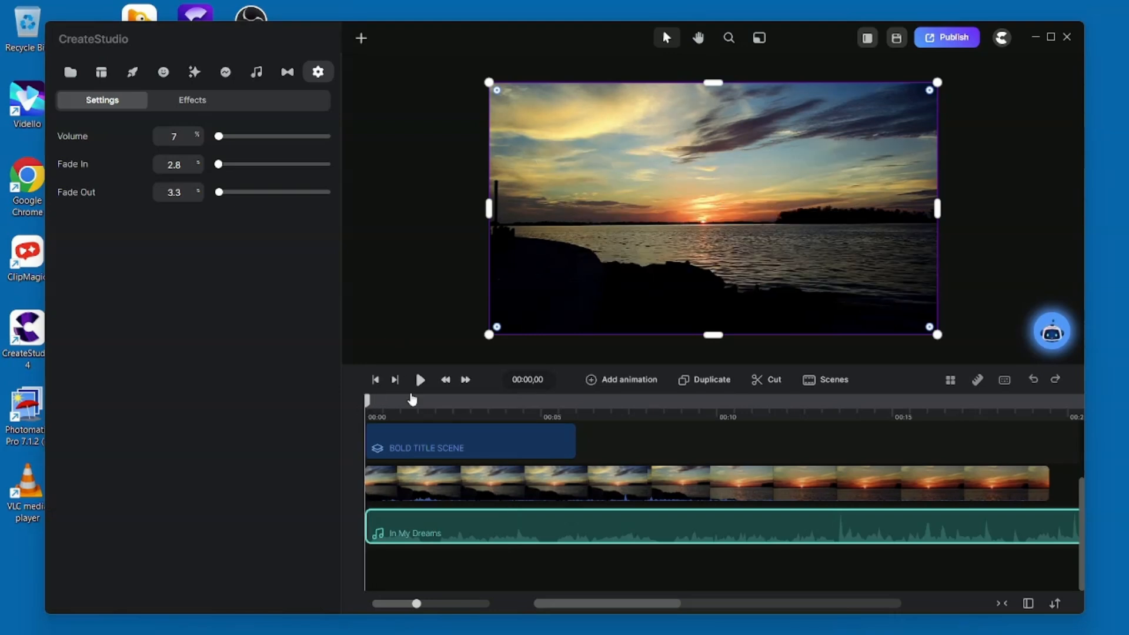
pyautogui.click(420, 380)
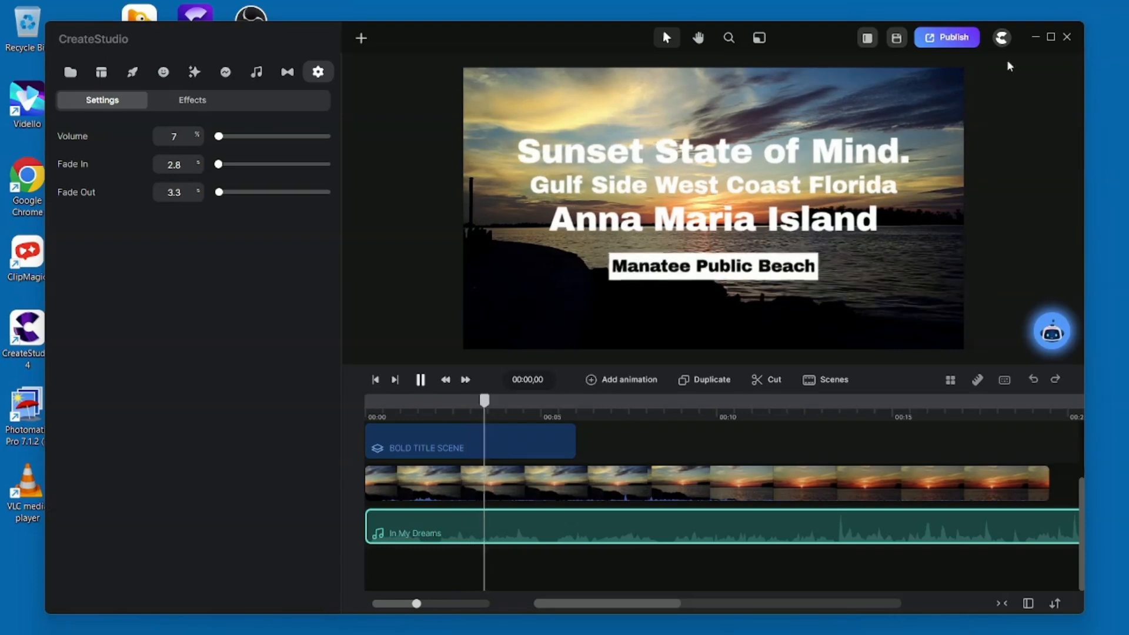
# Try to save the project as Create Studio Test Copy in the Videos folder, declining the alternative folder.
pyautogui.click(1003, 38)
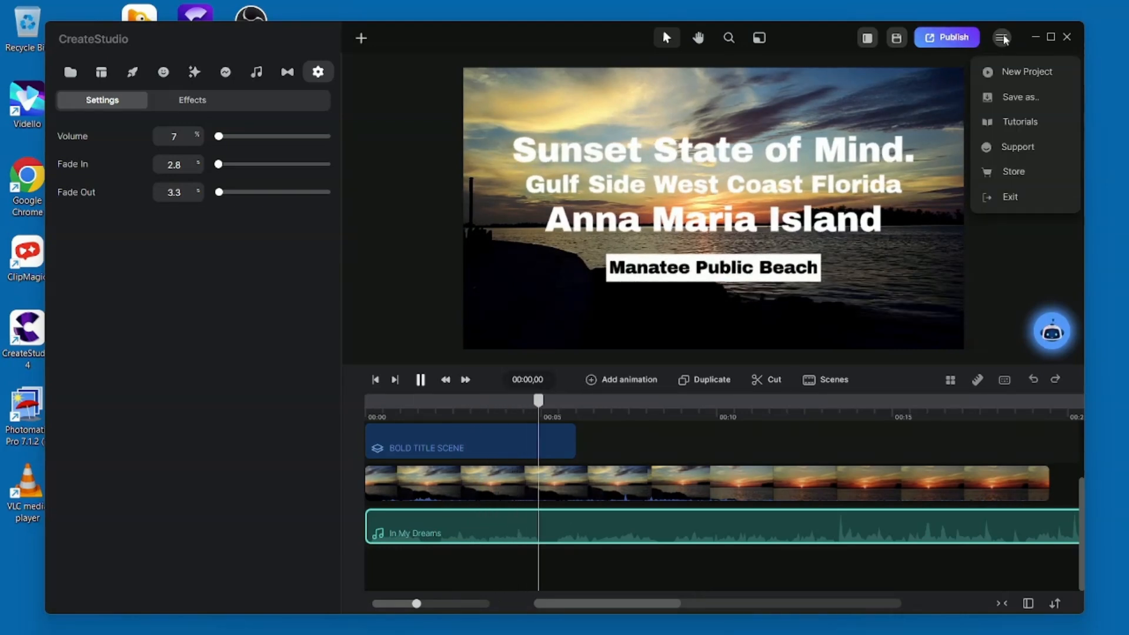
pyautogui.click(1007, 98)
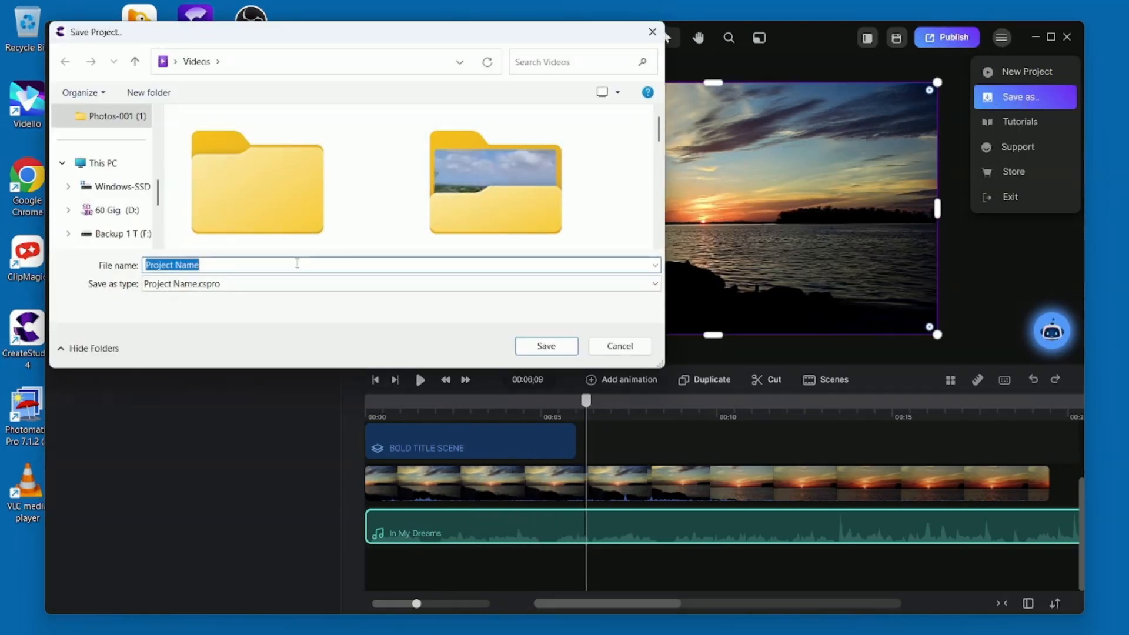
pyautogui.write('cr')
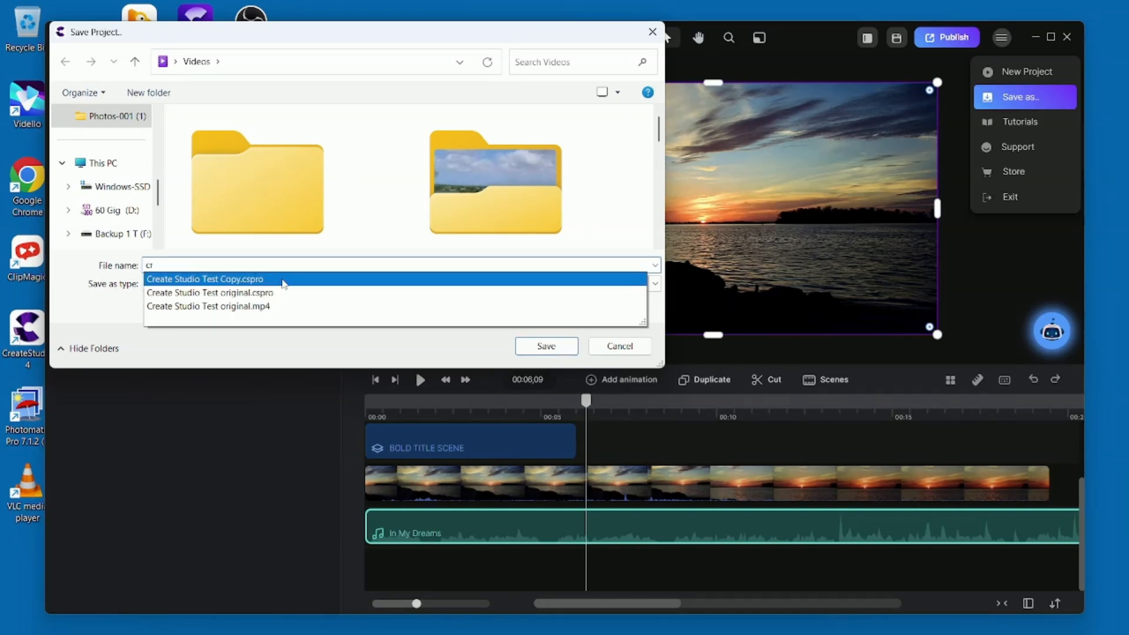
pyautogui.click(283, 280)
pyautogui.click(288, 267)
pyautogui.press('BackSpace')
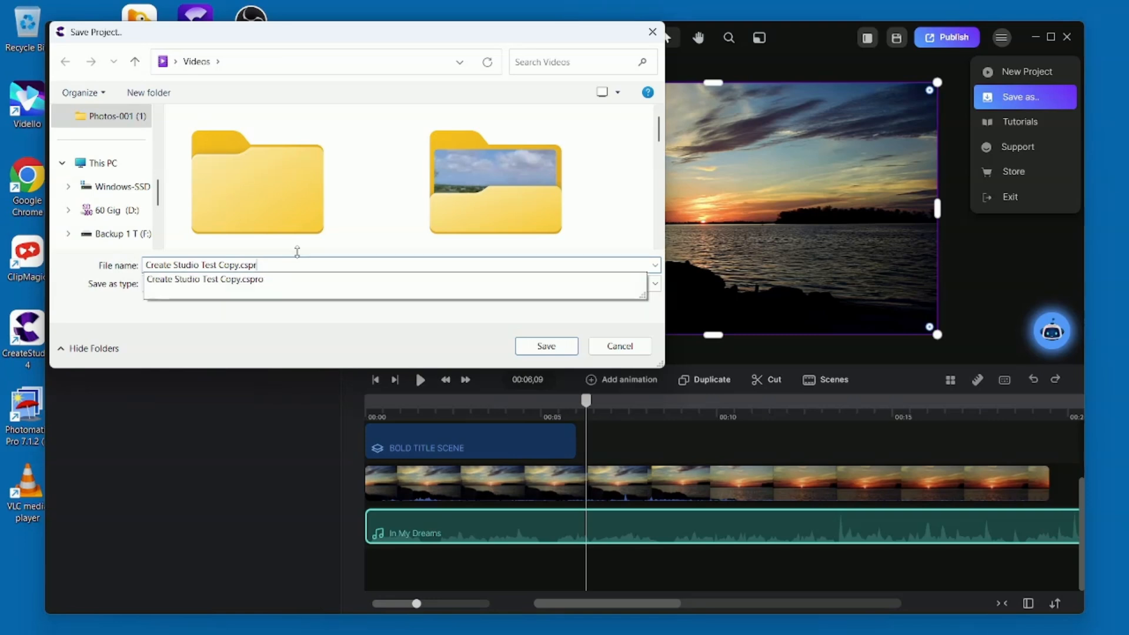
pyautogui.press('BackSpace')
pyautogui.press('BackSpace')
pyautogui.press('BackSpace')
pyautogui.press('BackSpace')
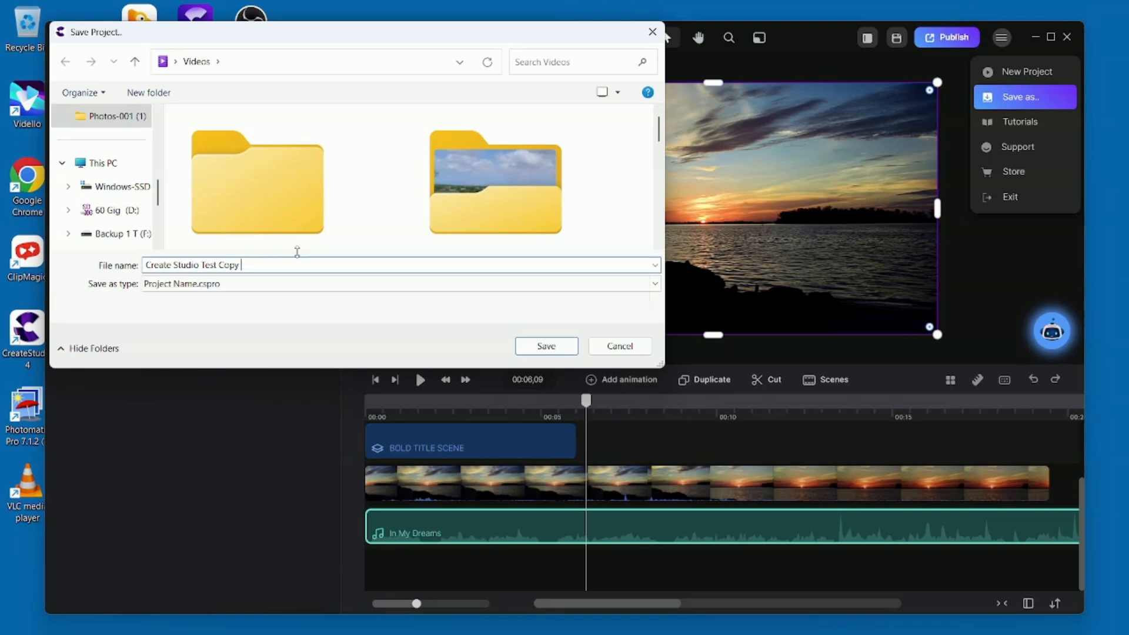
pyautogui.click(546, 345)
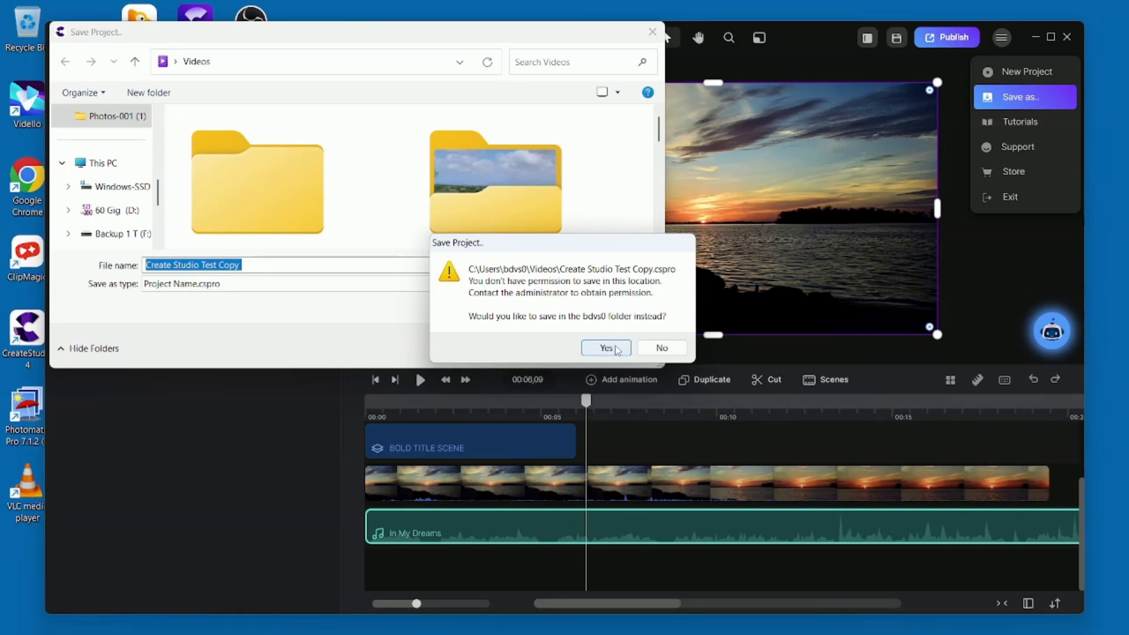
pyautogui.click(663, 351)
# Save the project in the Videos folder as Create Studio Test Copy complete, and save it once more.
pyautogui.click(259, 265)
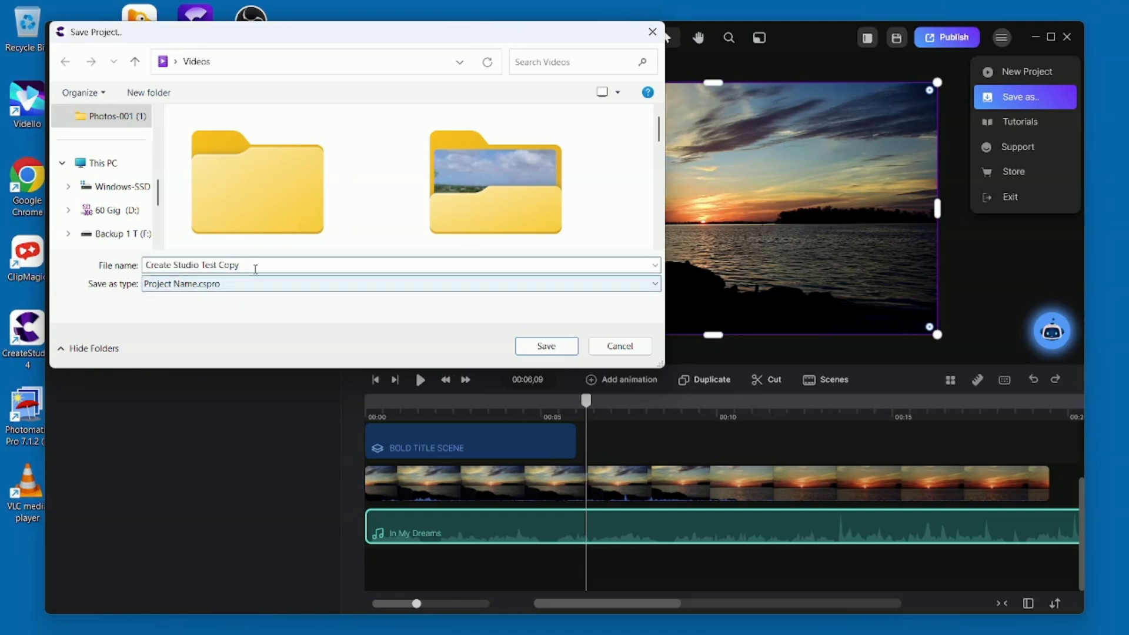
pyautogui.scroll(-2, 125, 197)
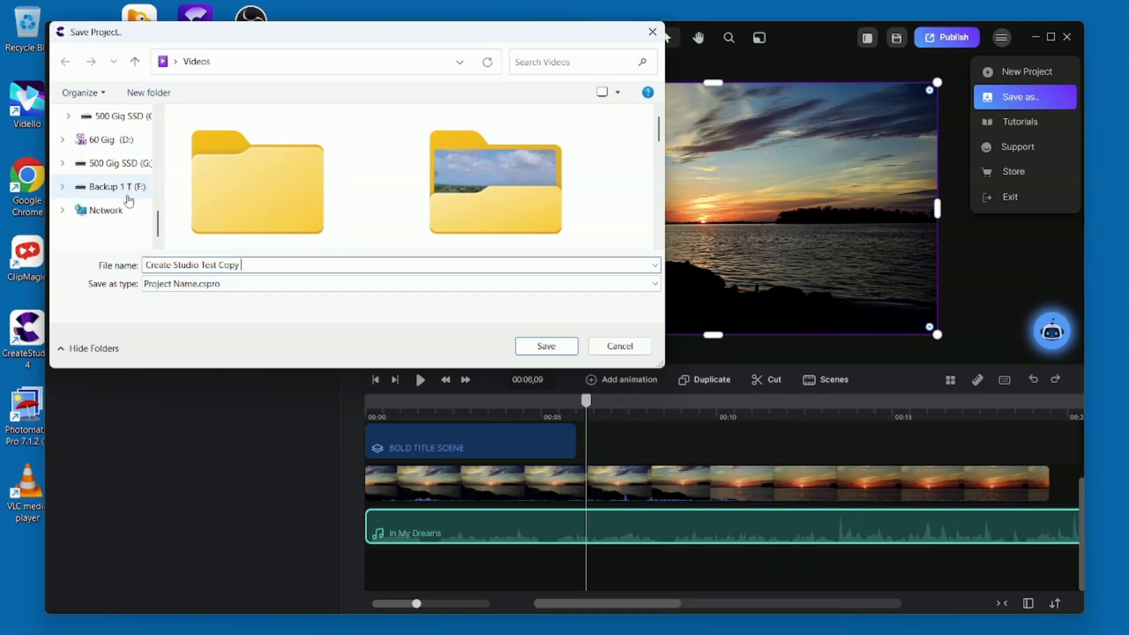
pyautogui.scroll(2, 130, 194)
pyautogui.click(103, 163)
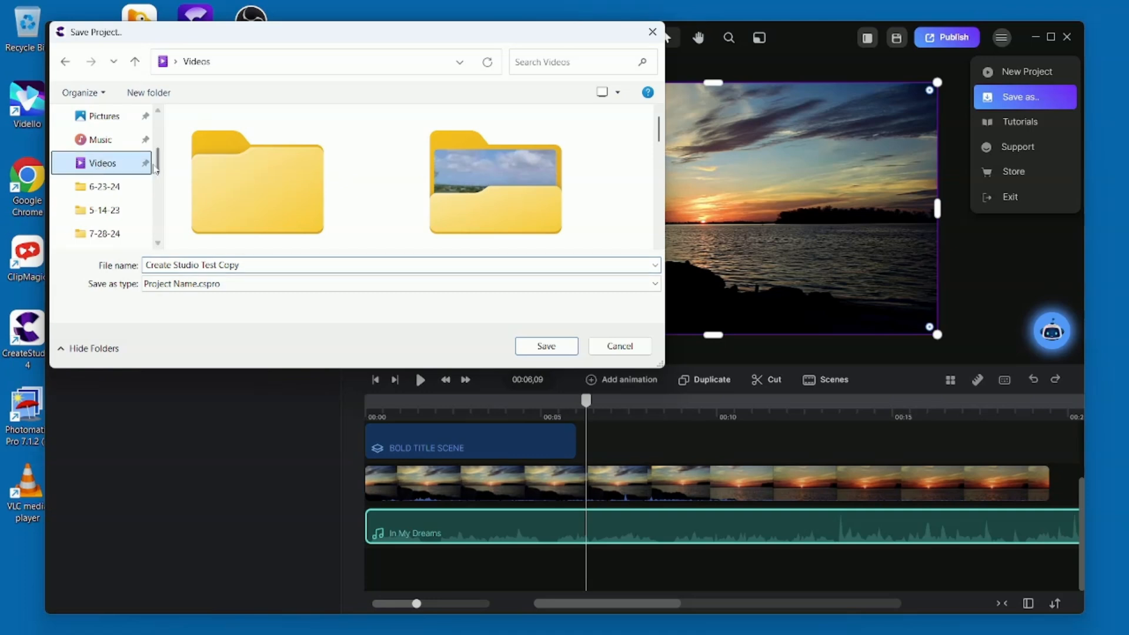
pyautogui.click(259, 265)
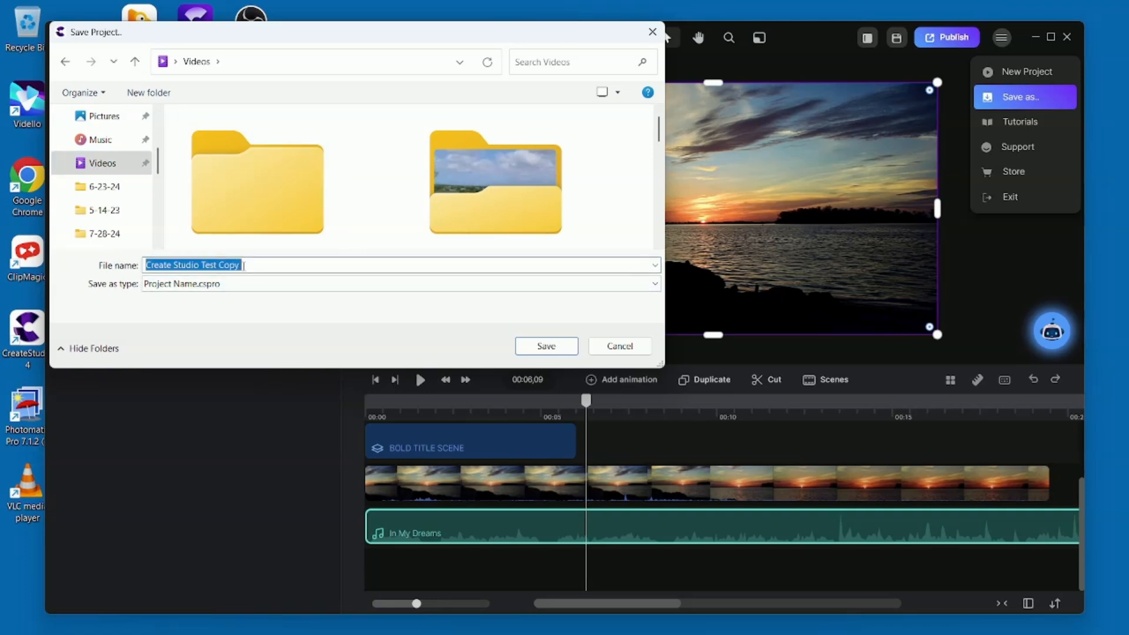
pyautogui.click(261, 263)
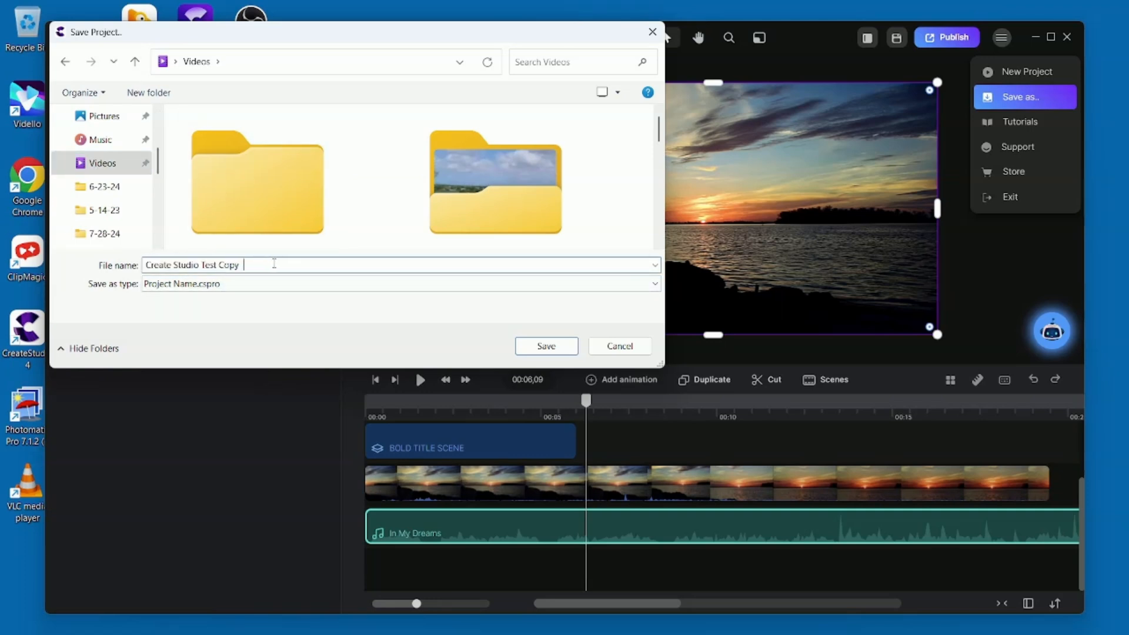
pyautogui.write('complete')
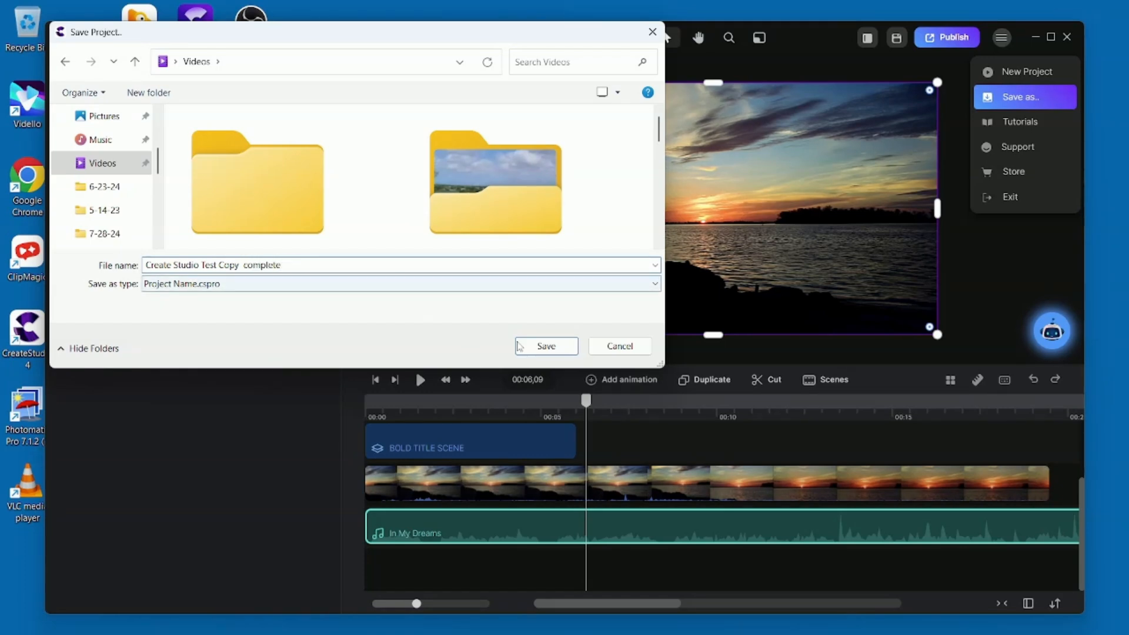
pyautogui.click(559, 348)
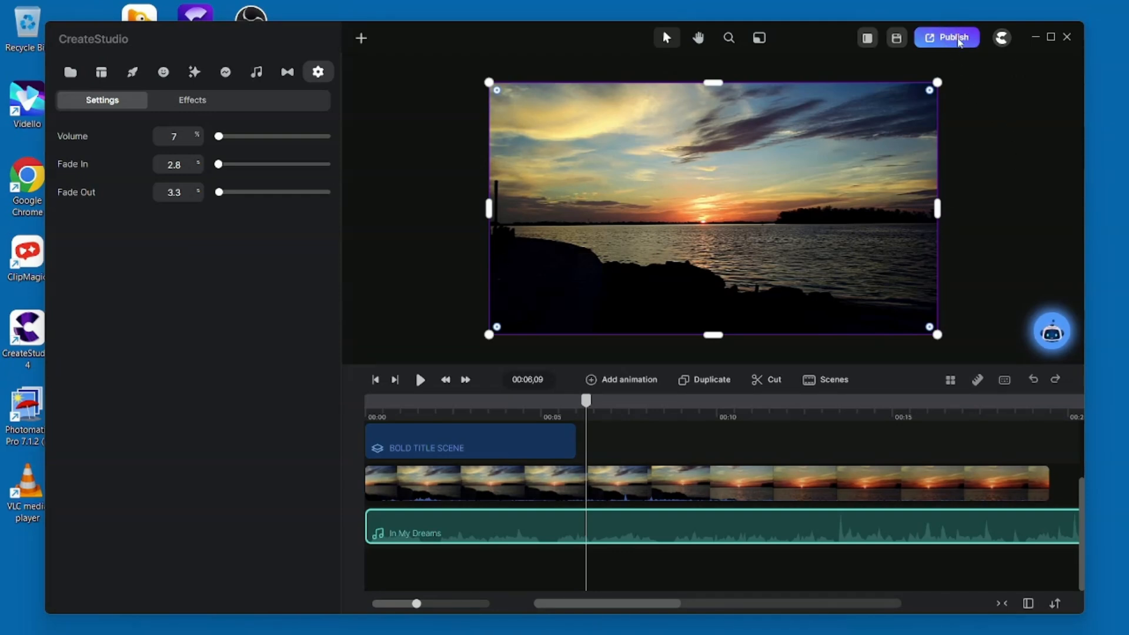
pyautogui.click(1005, 39)
pyautogui.hotkey('ctrl', 's')
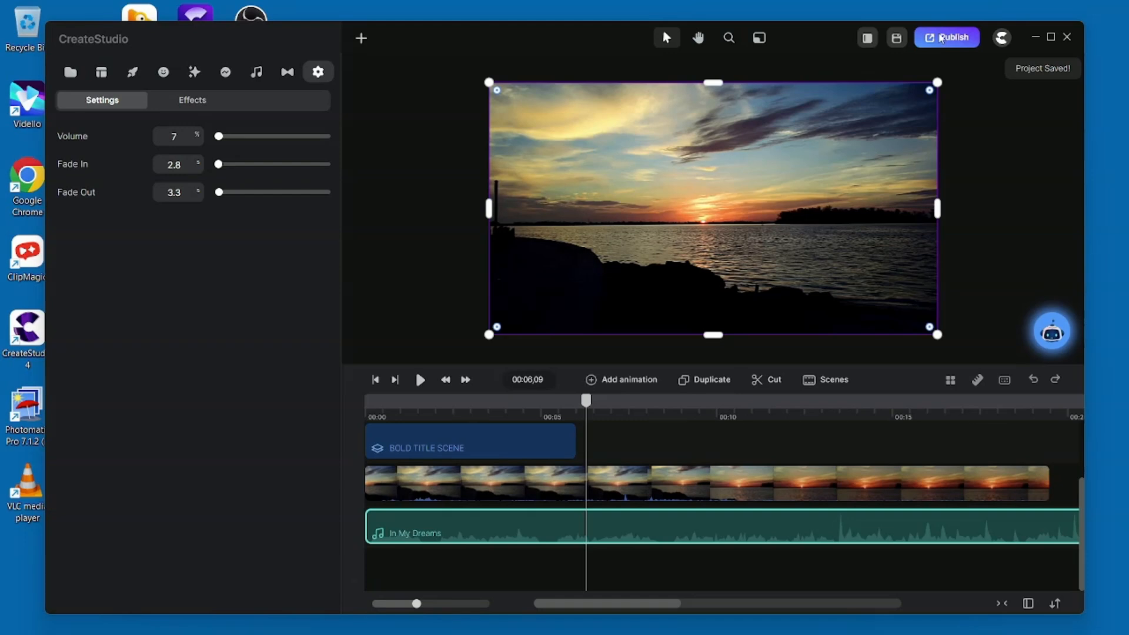